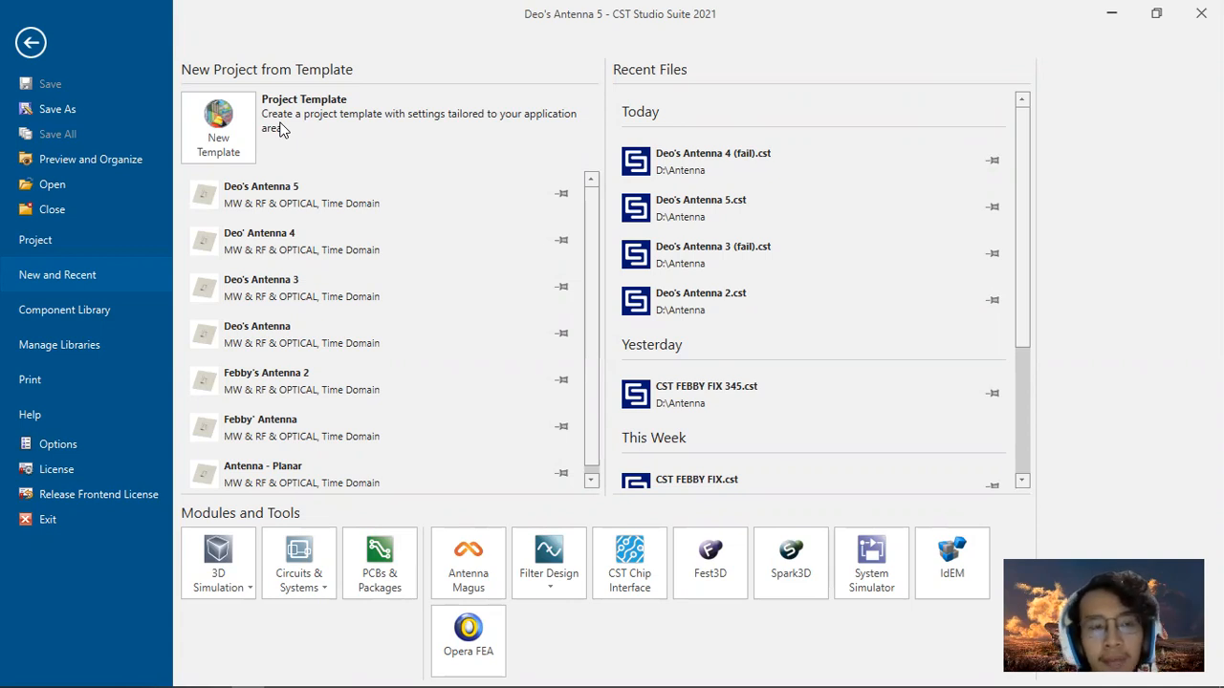
# Step: Start a new project template in the Microwaves & RF/Optical area for Antennas
pyautogui.click(238, 134)
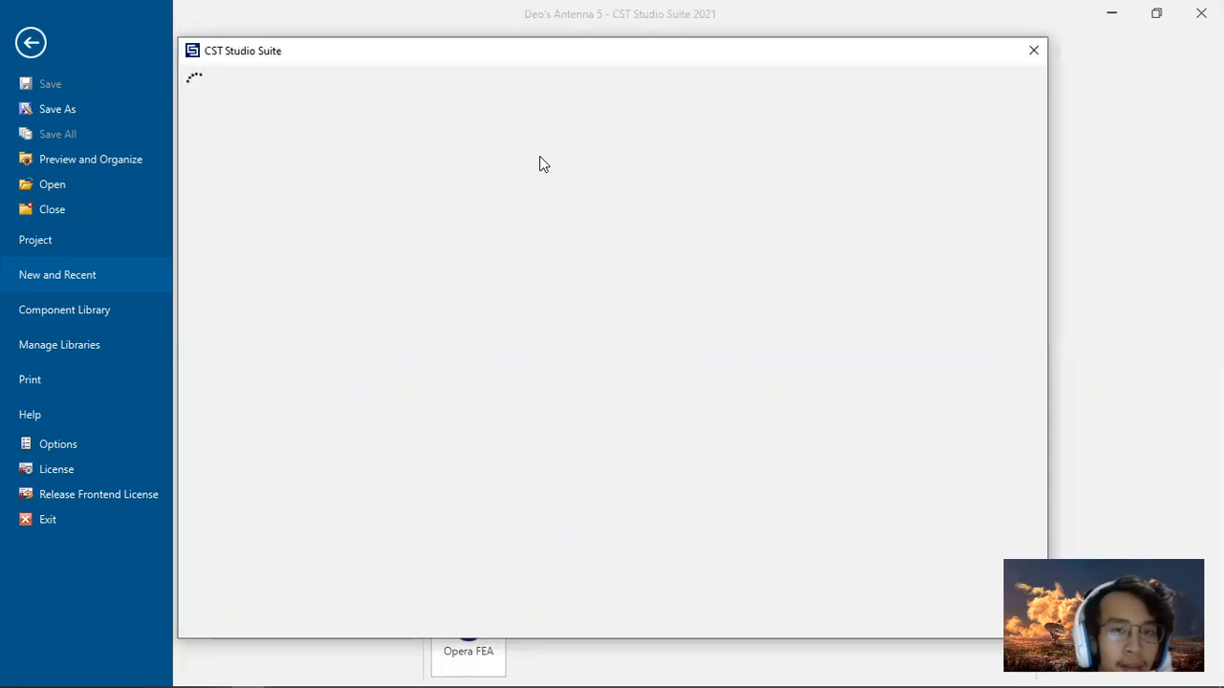
pyautogui.click(1029, 53)
pyautogui.click(220, 124)
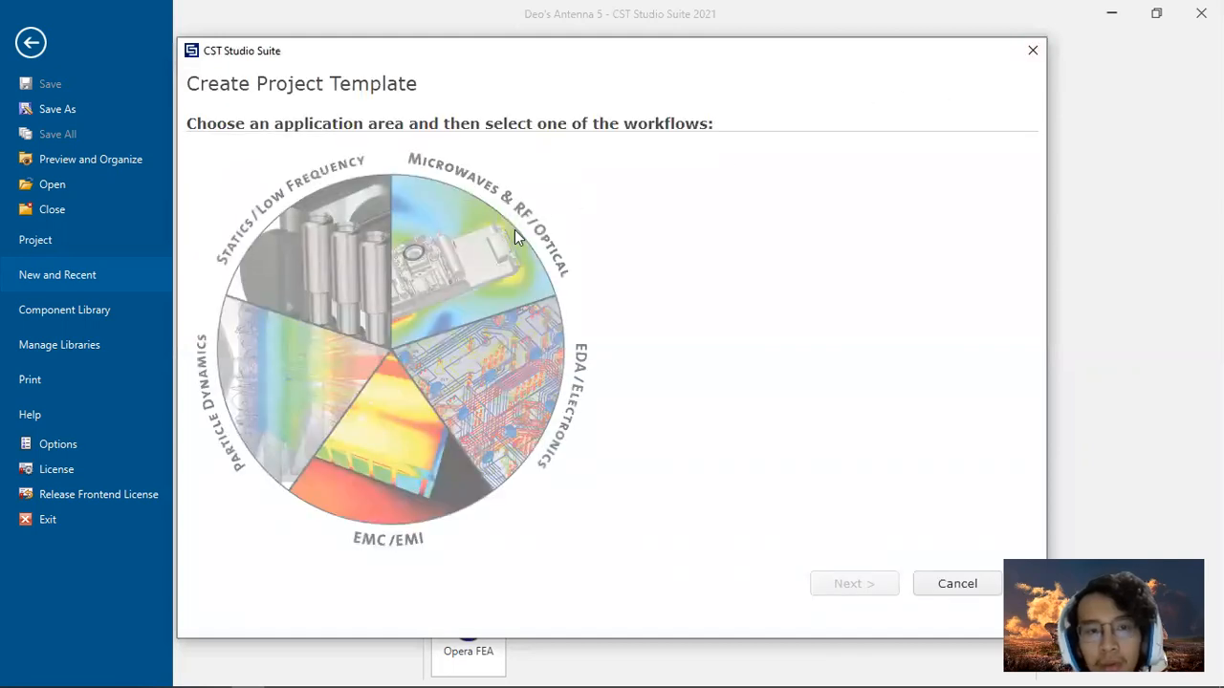
pyautogui.click(512, 235)
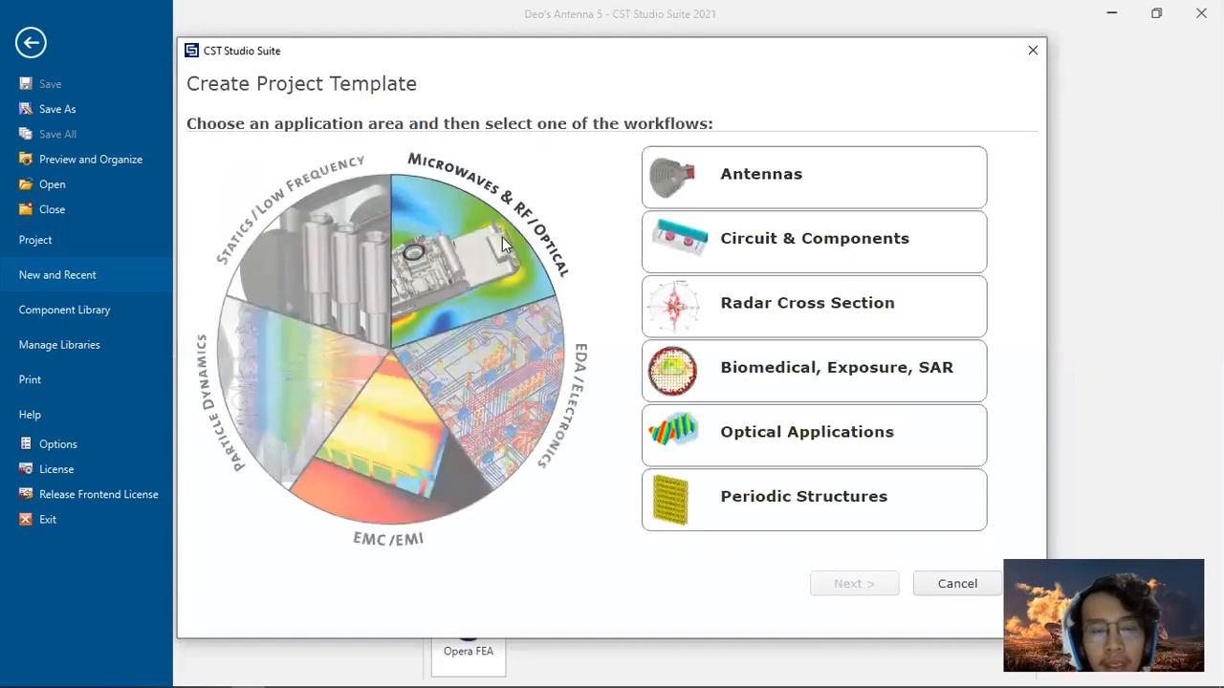
pyautogui.click(798, 191)
pyautogui.click(854, 583)
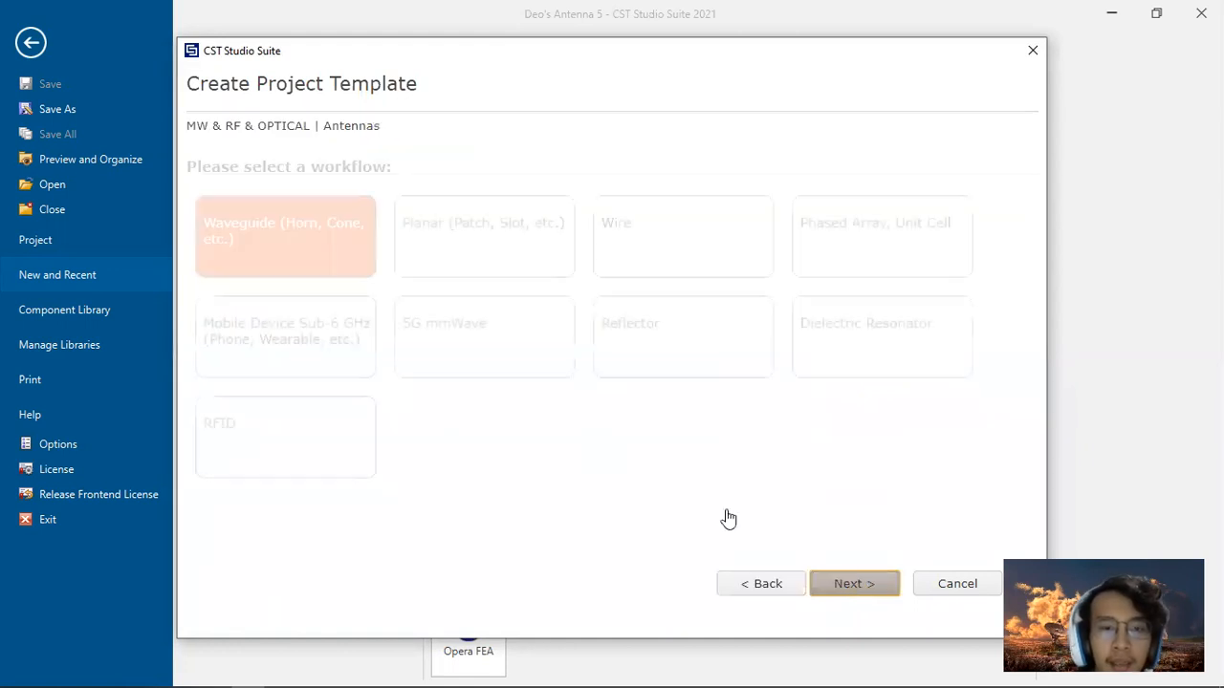
# Step: Choose the Planar (Patch, Slot, etc.) workflow and keep the default solver and units of mm, GHz, ns and Kelvin
pyautogui.click(446, 240)
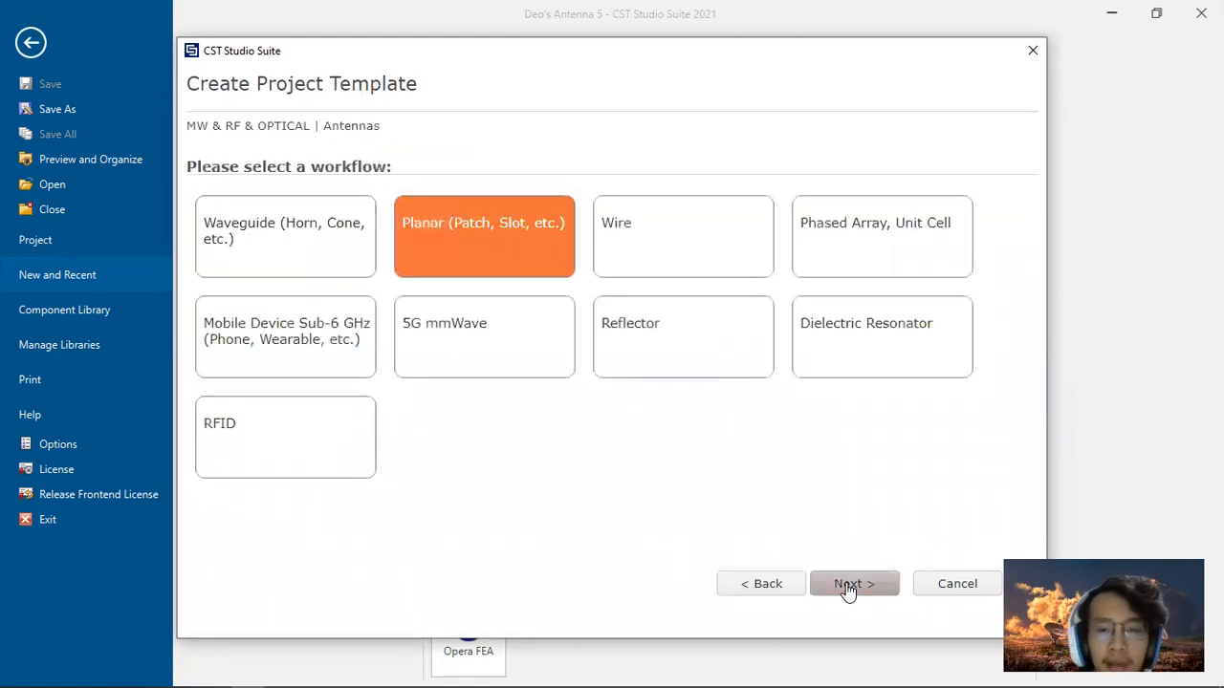
pyautogui.click(849, 587)
pyautogui.click(847, 584)
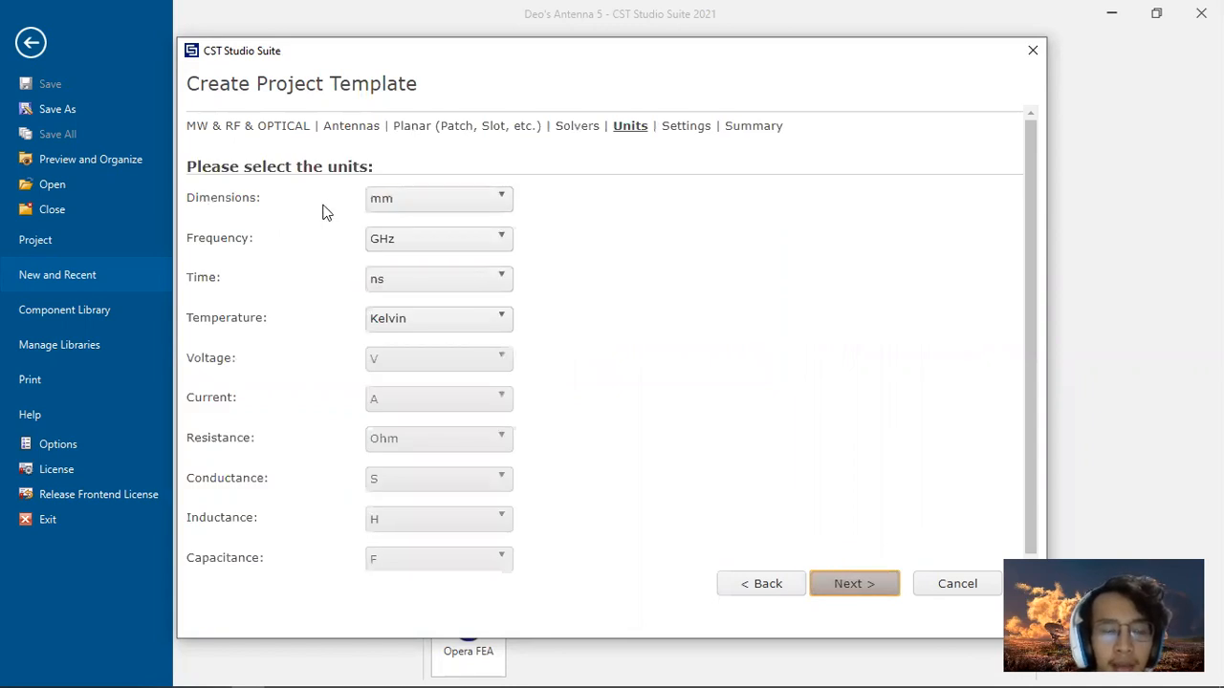
pyautogui.click(871, 585)
# Step: Set the frequency range to 2.3–2.5 GHz with E-field, H-field and Farfield monitors defined at 2.3;2.4;2.5 GHz
pyautogui.click(407, 198)
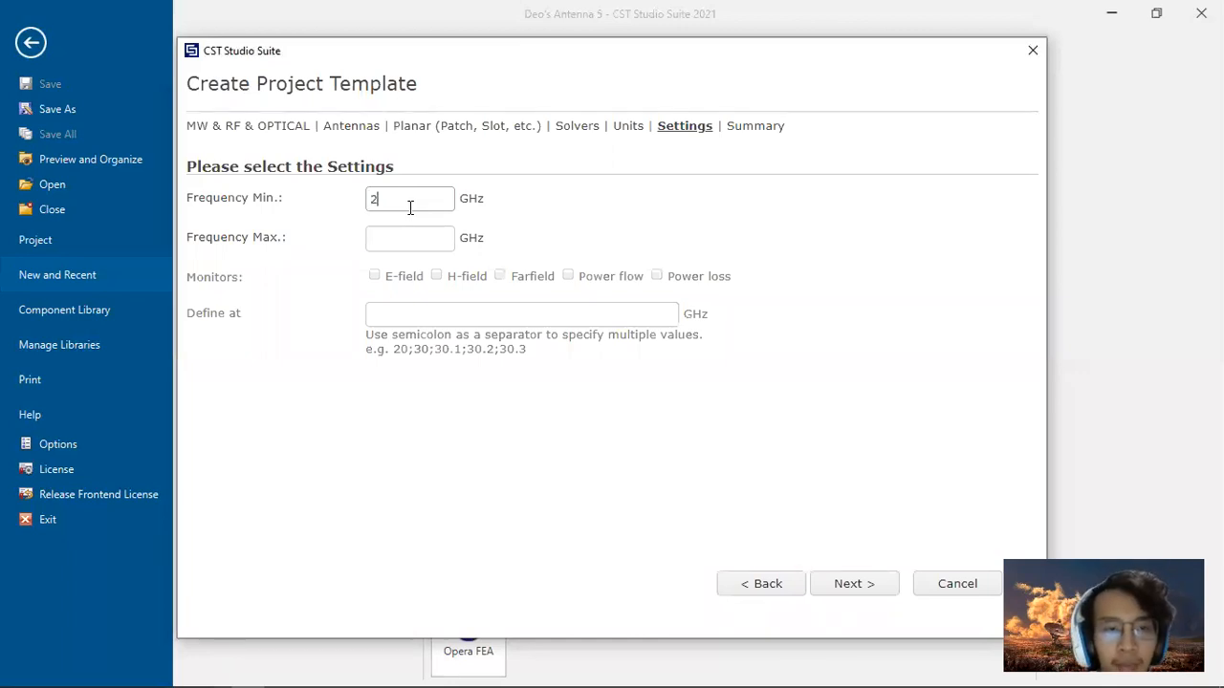
pyautogui.write('3')
pyautogui.click(433, 243)
pyautogui.write('2.5')
pyautogui.click(374, 275)
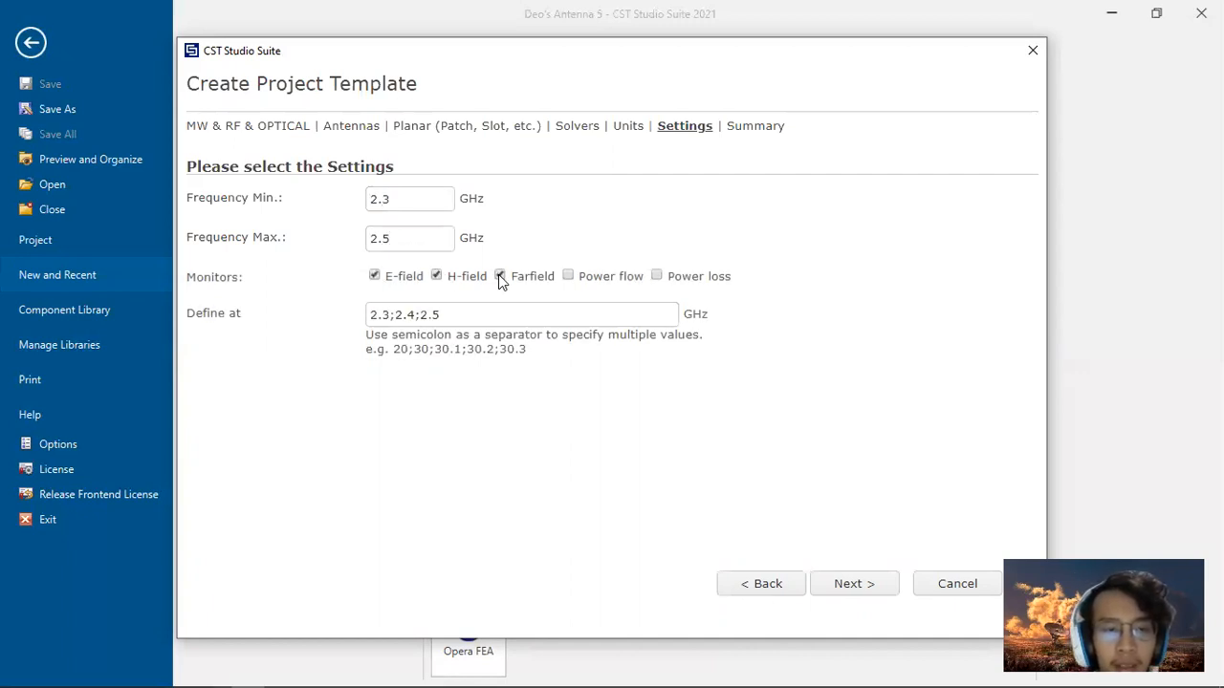
pyautogui.click(494, 313)
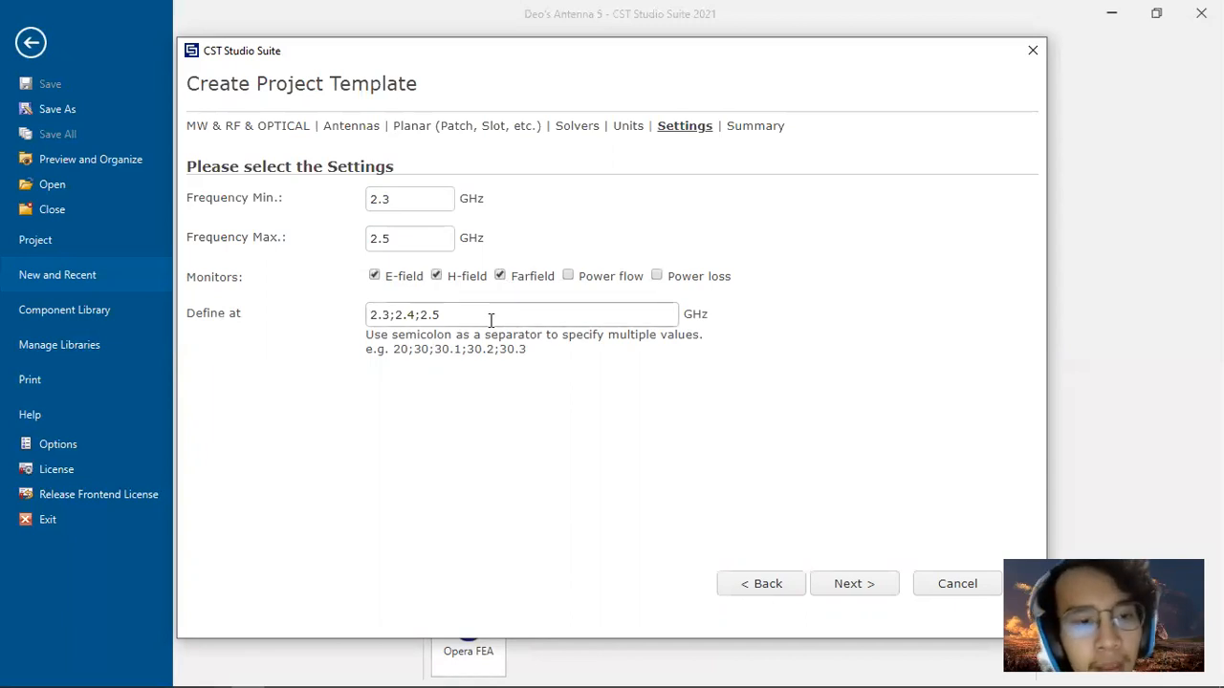
pyautogui.moveTo(416, 319); pyautogui.dragTo(396, 321)
pyautogui.click(451, 321)
pyautogui.click(865, 590)
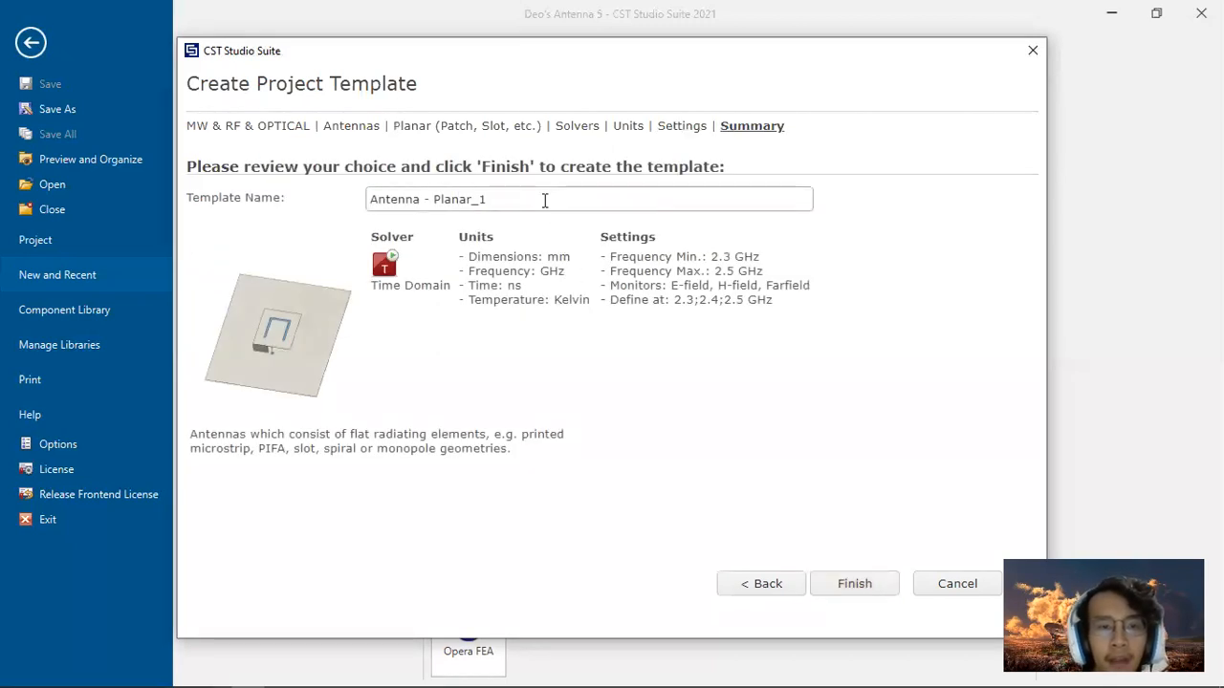
# Step: Name the template Circular Patch and finish creating the project
pyautogui.moveTo(544, 199); pyautogui.dragTo(350, 198)
pyautogui.press('BackSpace')
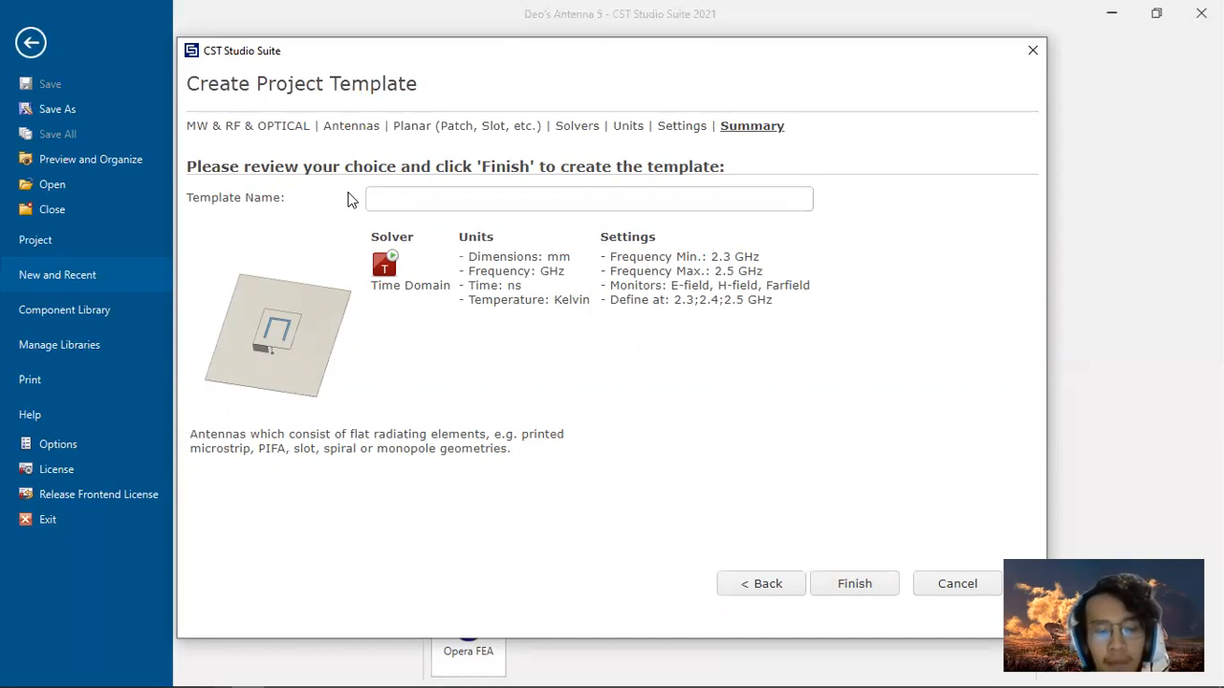
pyautogui.write('Circula')
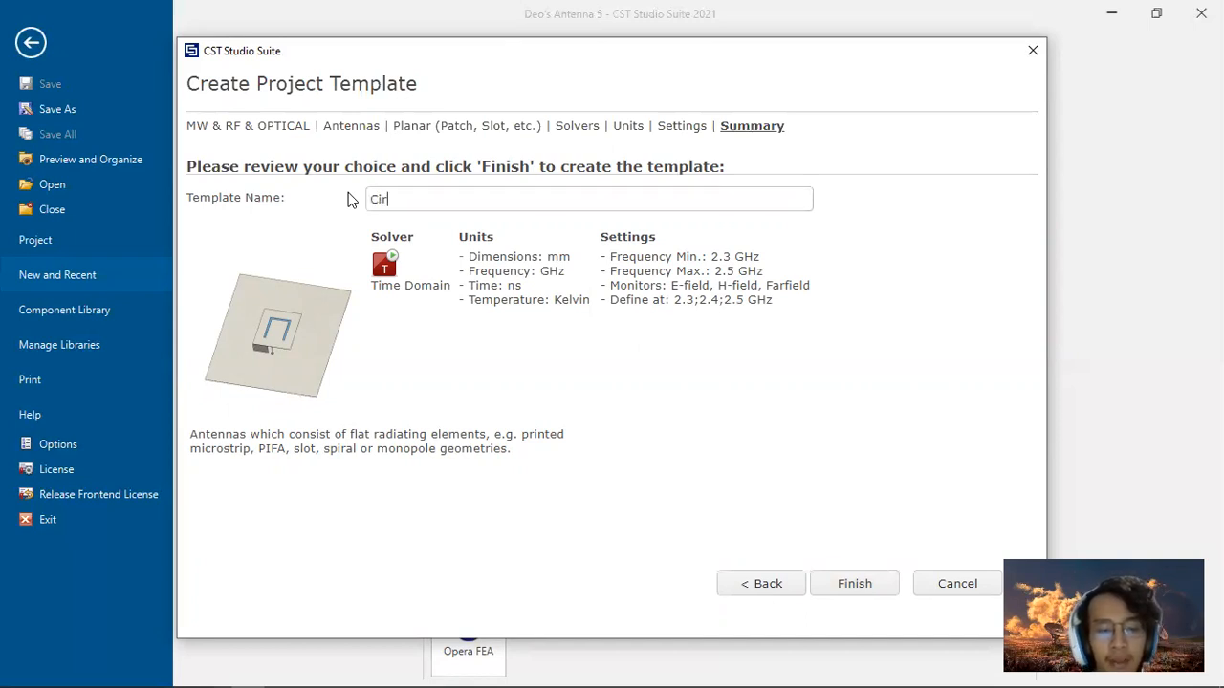
pyautogui.press('BackSpace')
pyautogui.press('BackSpace')
pyautogui.write('lar Patch')
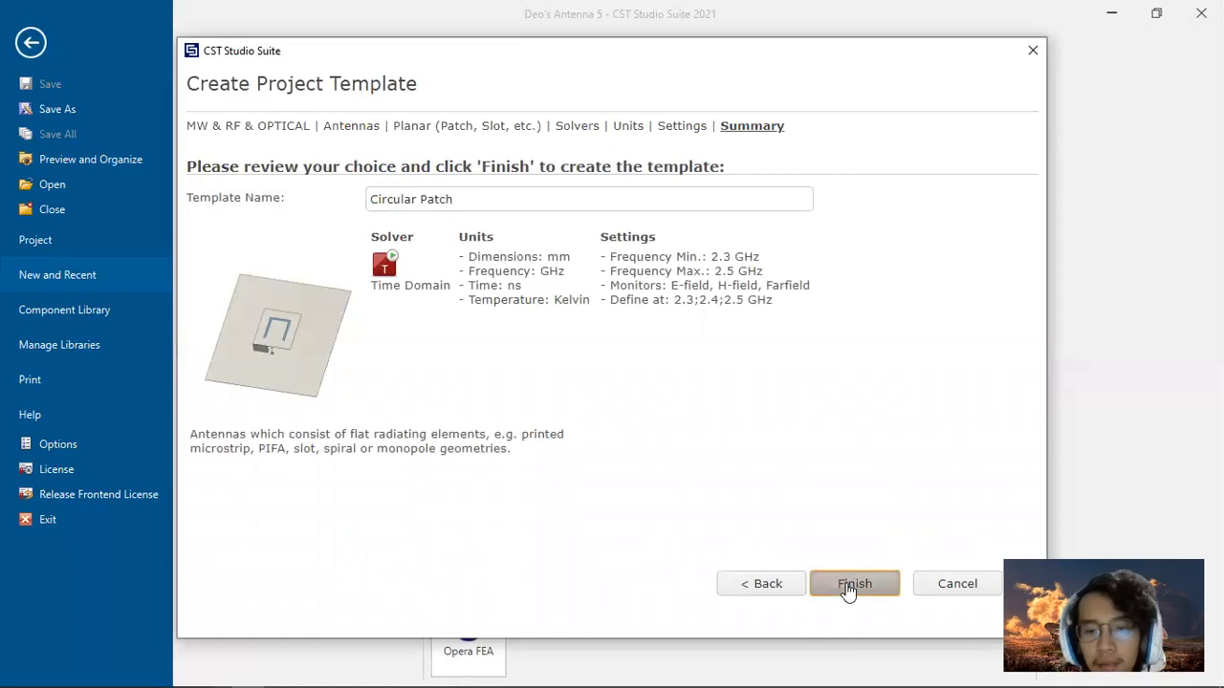
pyautogui.click(844, 584)
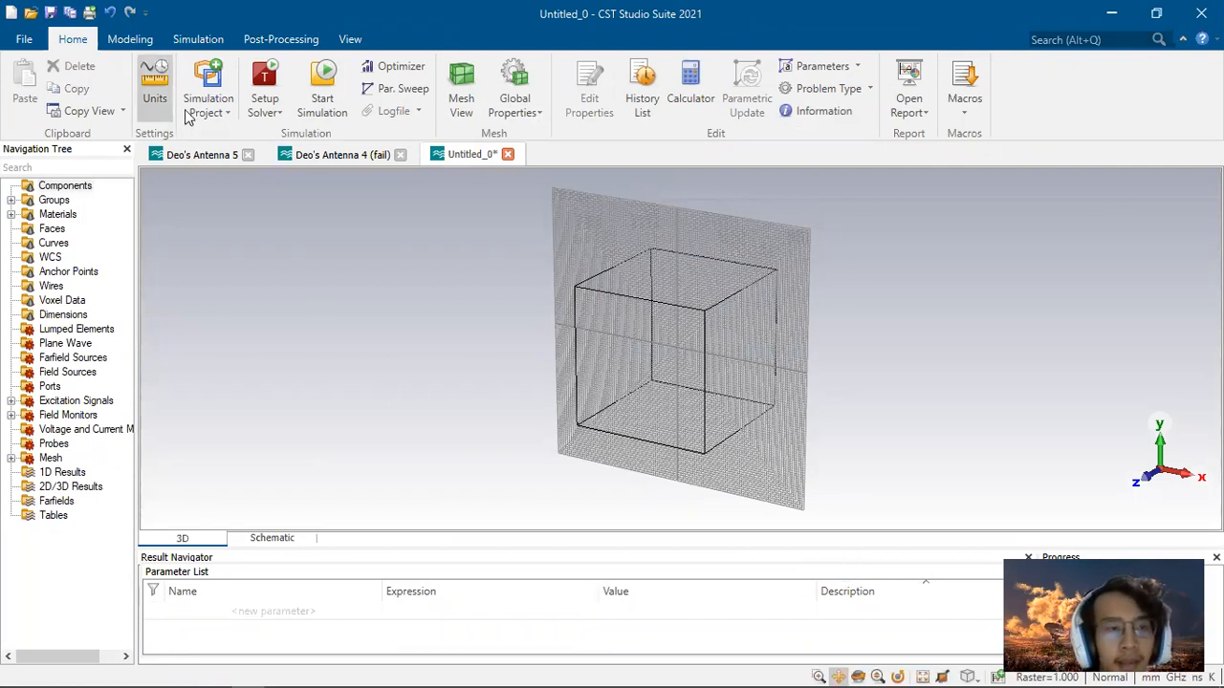
pyautogui.click(112, 41)
pyautogui.click(80, 43)
pyautogui.click(122, 44)
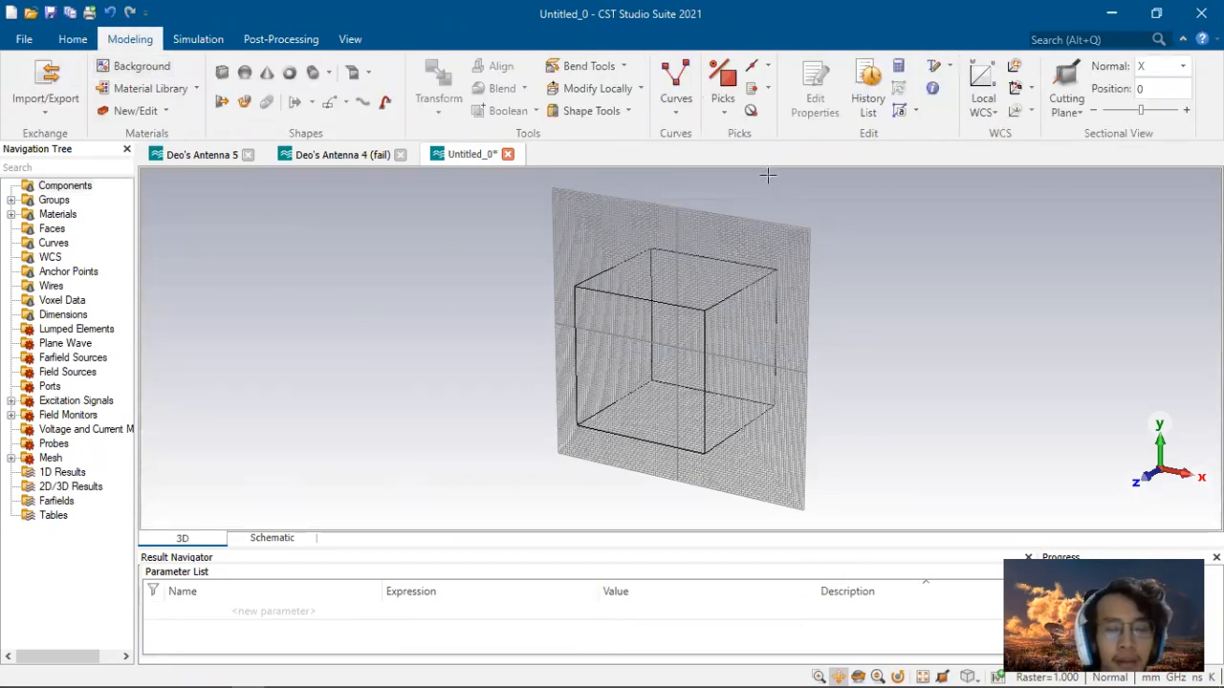
pyautogui.click(229, 72)
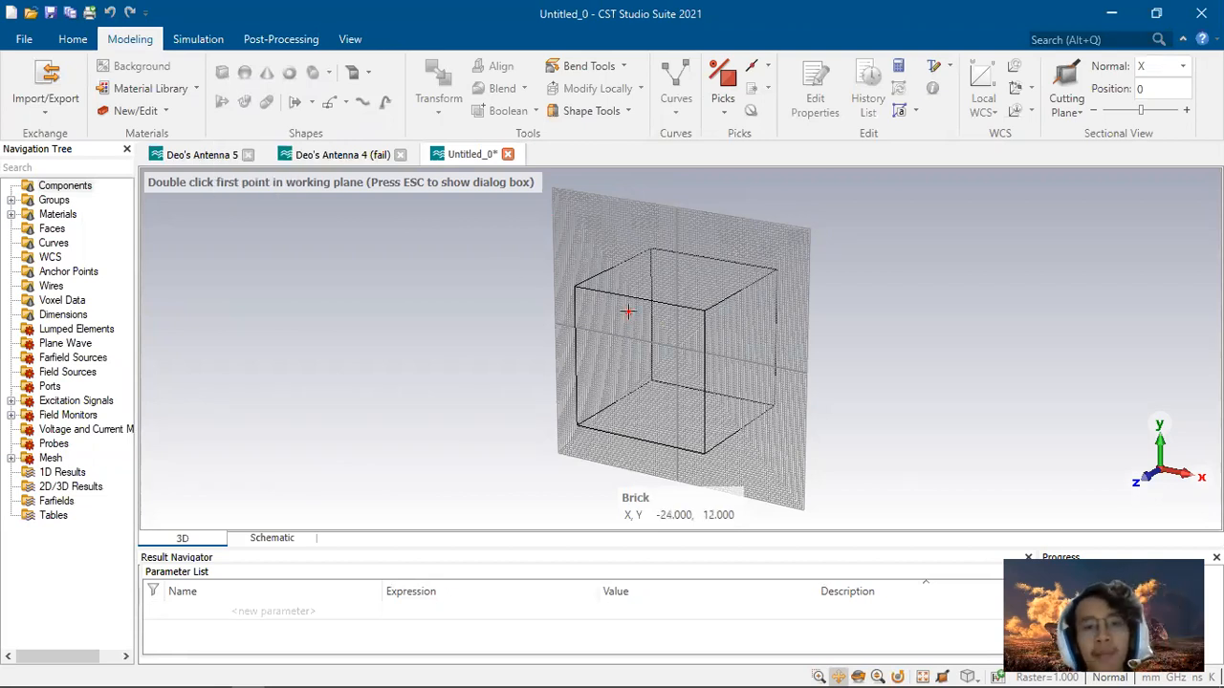
pyautogui.press('Escape')
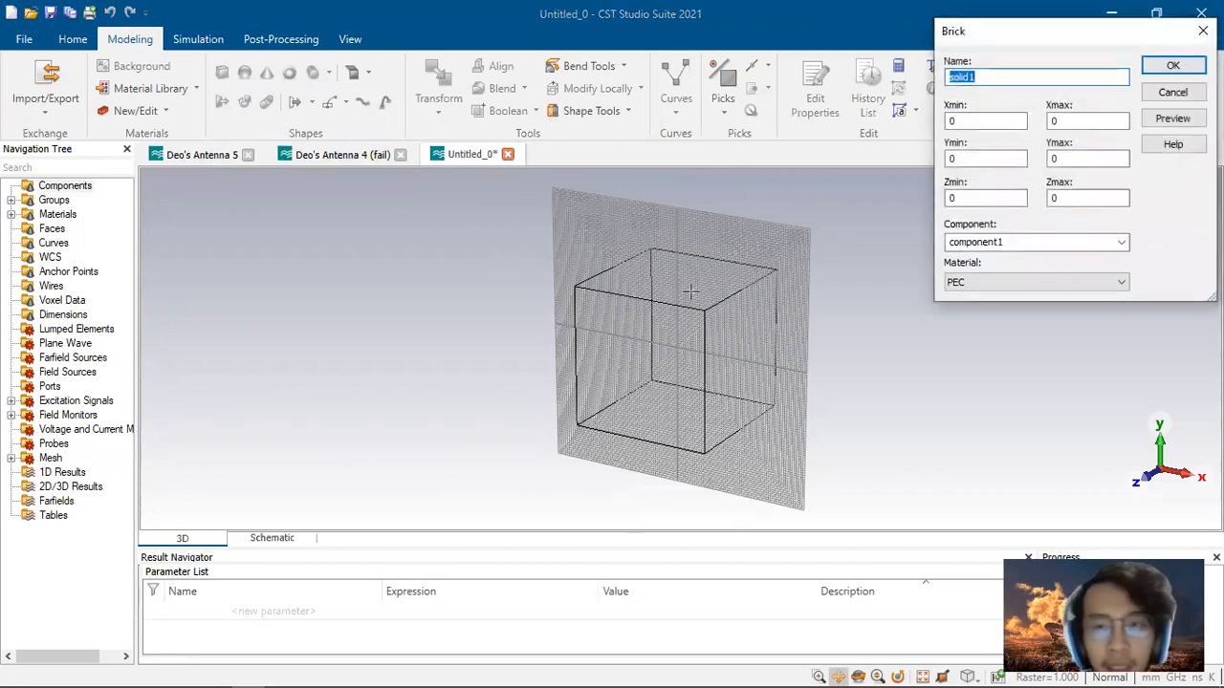
pyautogui.write('Ground Plane')
pyautogui.press('Tab')
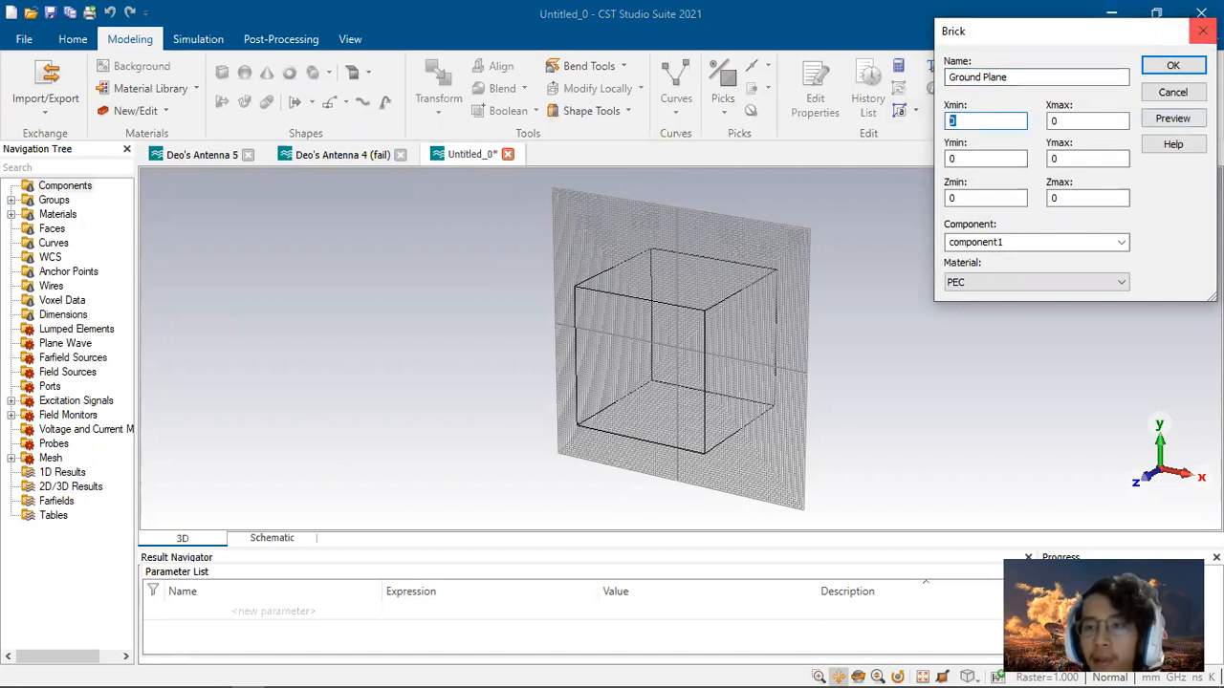
pyautogui.click(1202, 30)
# Step: Add a new parameter named Wg to the parameter list
pyautogui.click(226, 611)
pyautogui.write('Wg')
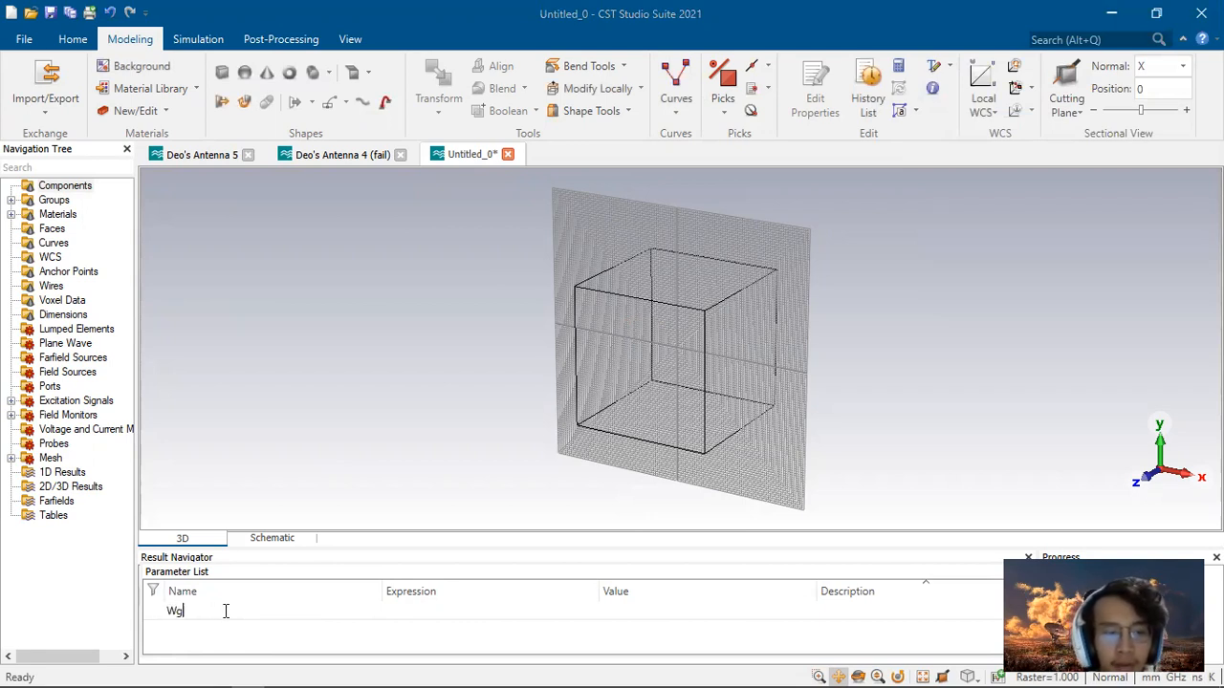
pyautogui.click(410, 611)
pyautogui.write('17')
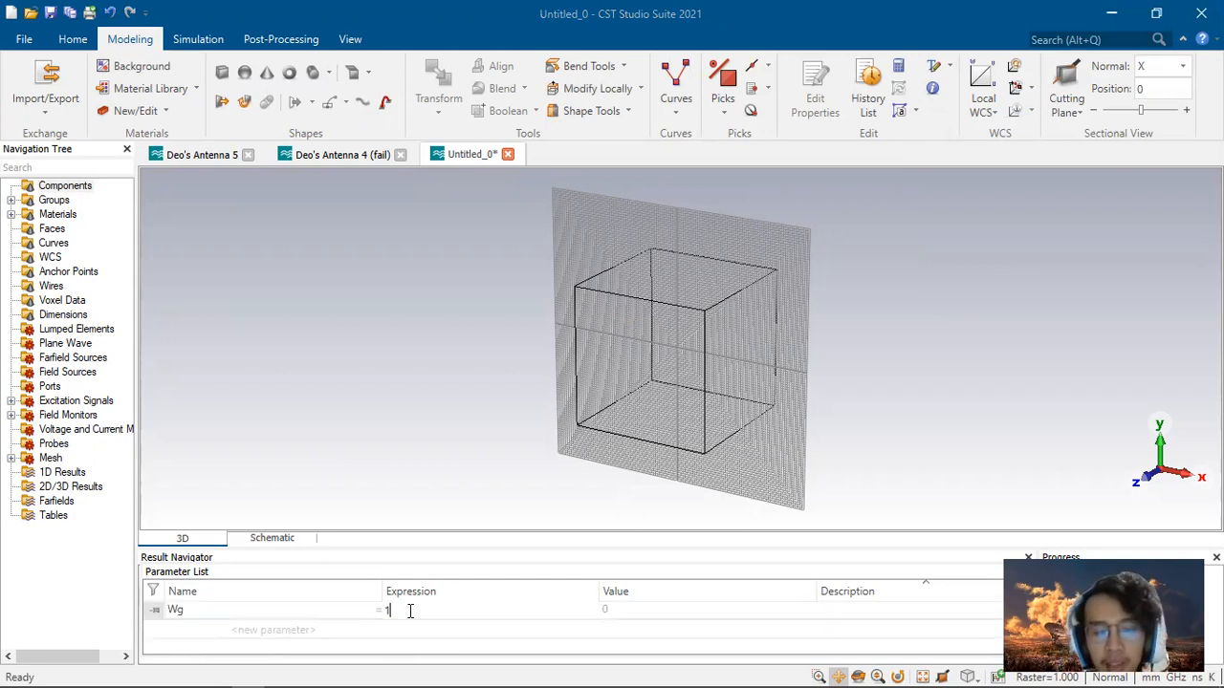
pyautogui.press('BackSpace')
# Step: Switch to the PDF report and review its patch radius calculations and antenna specification table
pyautogui.hotkey('alt', 'Tab')
pyautogui.hotkey('alt', 'Tab')
pyautogui.hotkey('alt', 'Tab')
pyautogui.hotkey('alt', 'Tab')
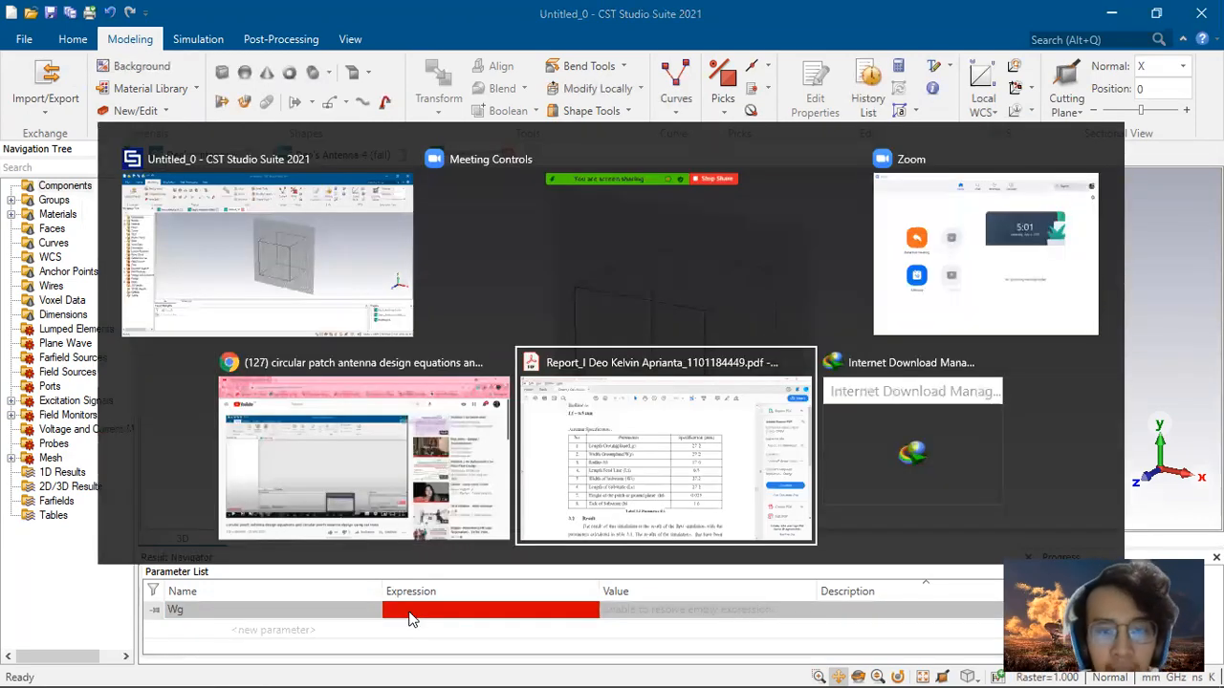
pyautogui.scroll(10, 586, 379)
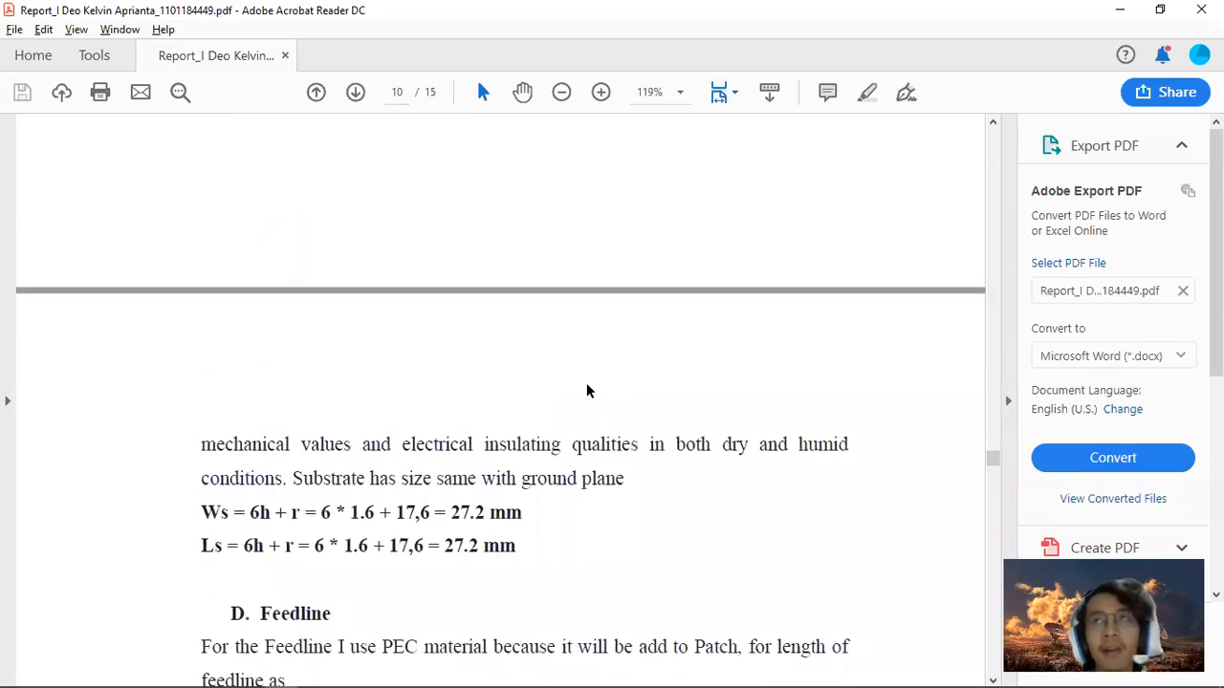
pyautogui.scroll(15, 584, 409)
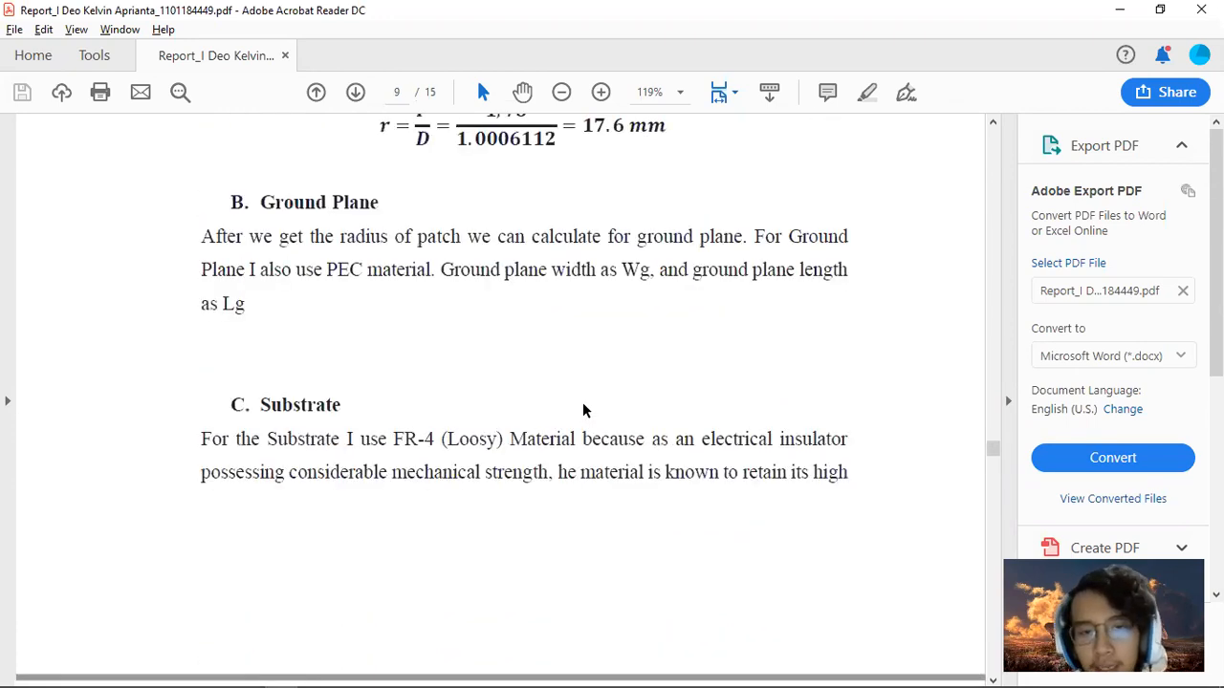
pyautogui.scroll(9, 578, 403)
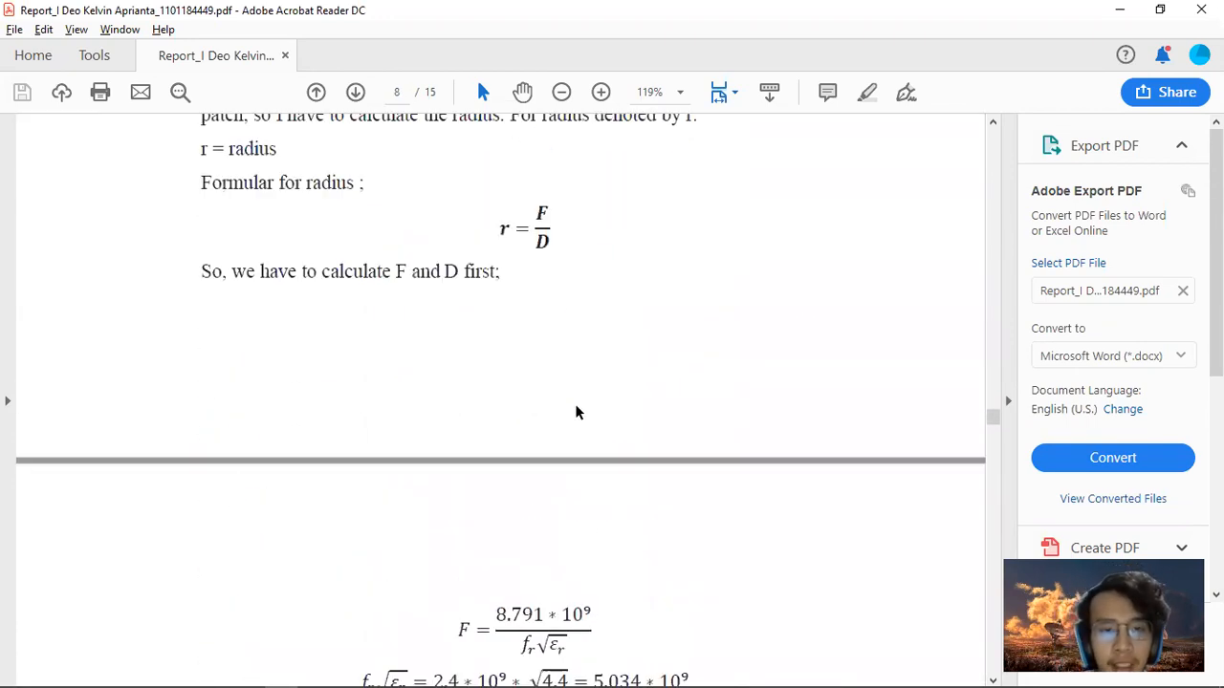
pyautogui.scroll(-6, 575, 404)
pyautogui.scroll(-5, 575, 404)
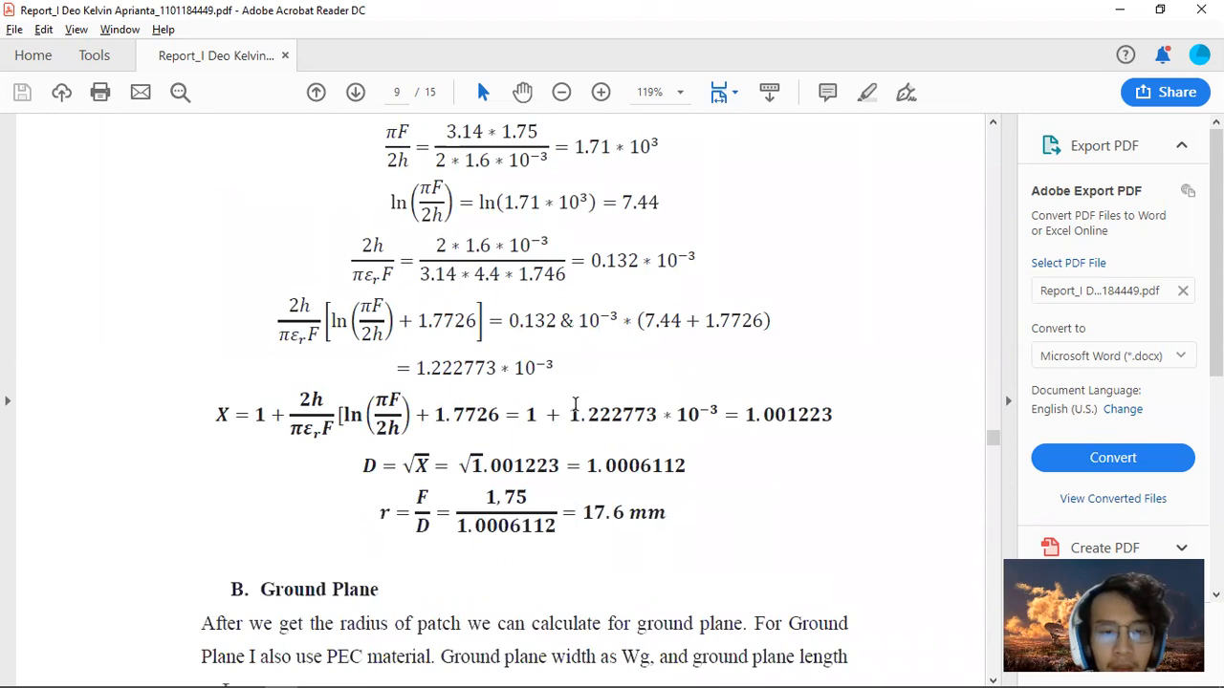
pyautogui.scroll(6, 574, 407)
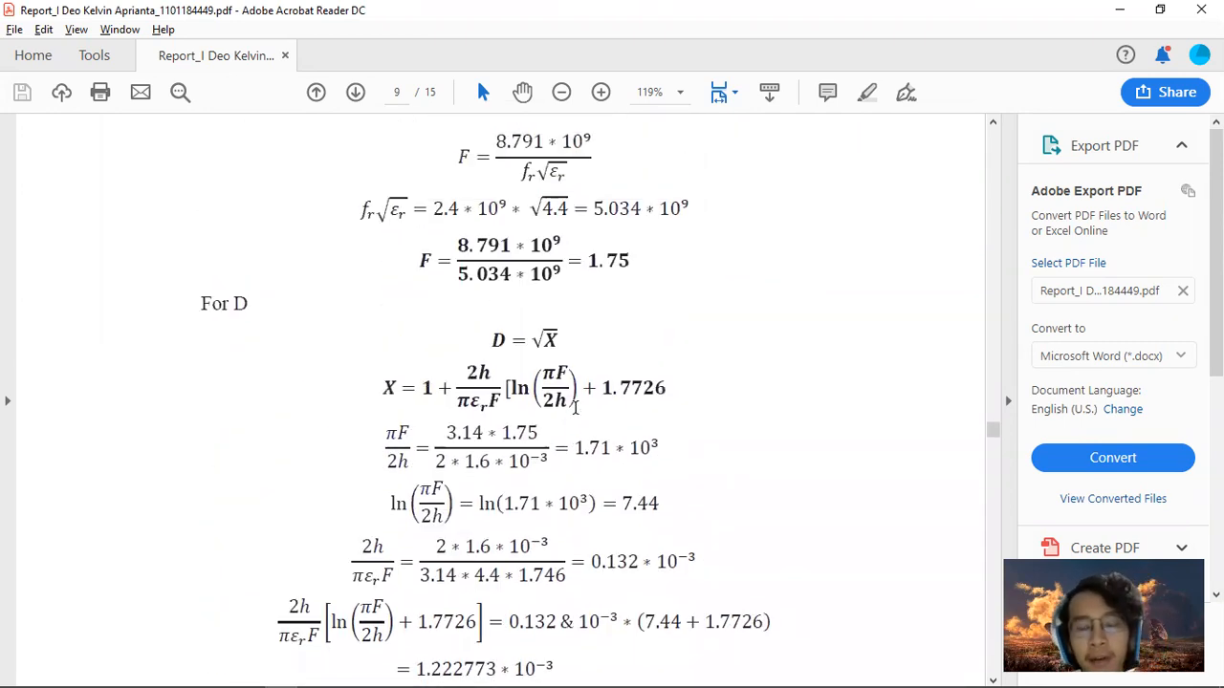
pyautogui.scroll(-5, 575, 406)
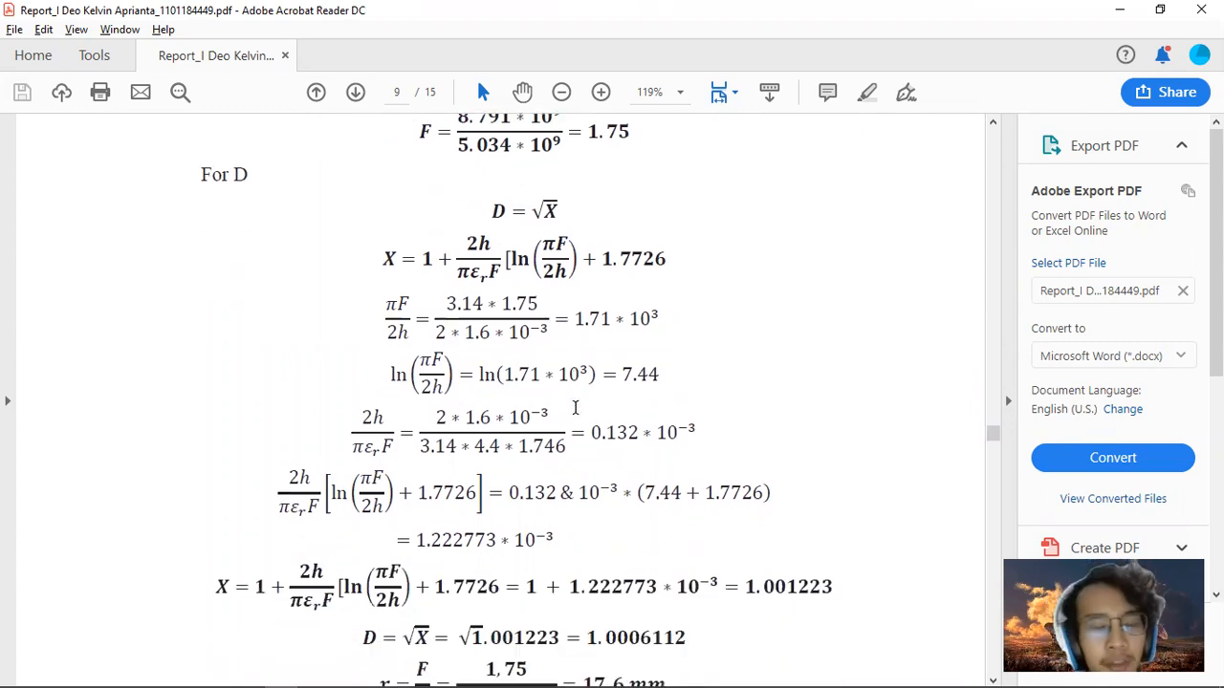
pyautogui.scroll(2, 575, 408)
pyautogui.scroll(6, 575, 409)
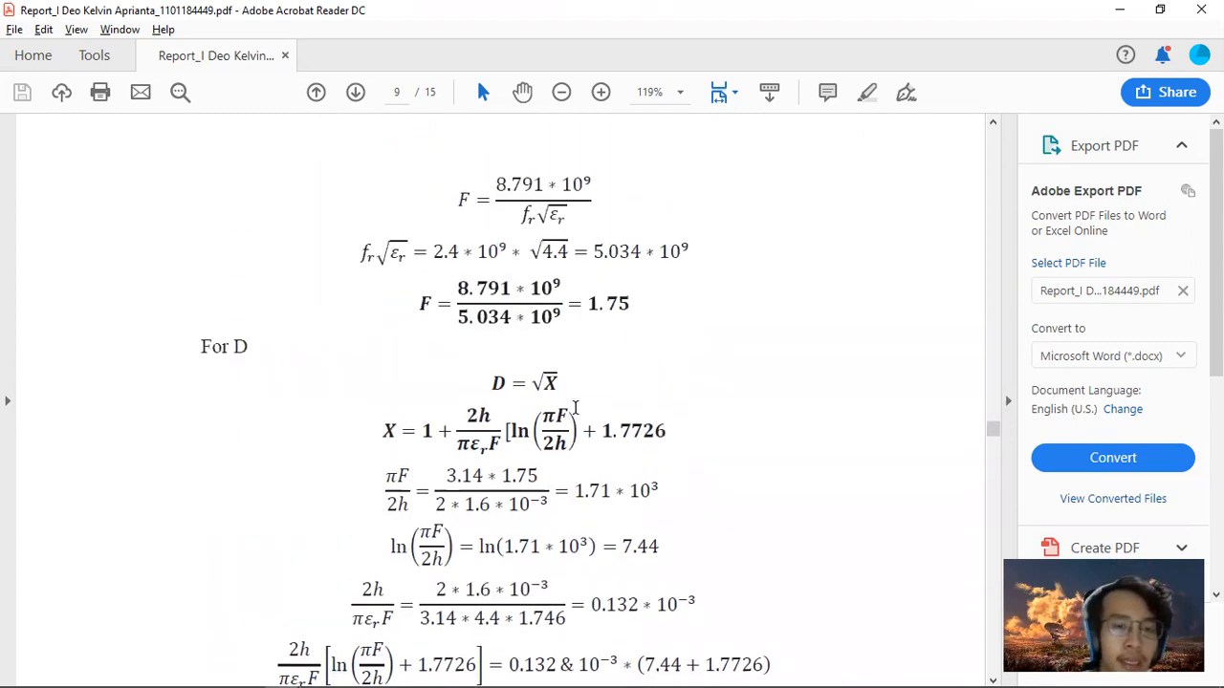
pyautogui.scroll(3, 575, 407)
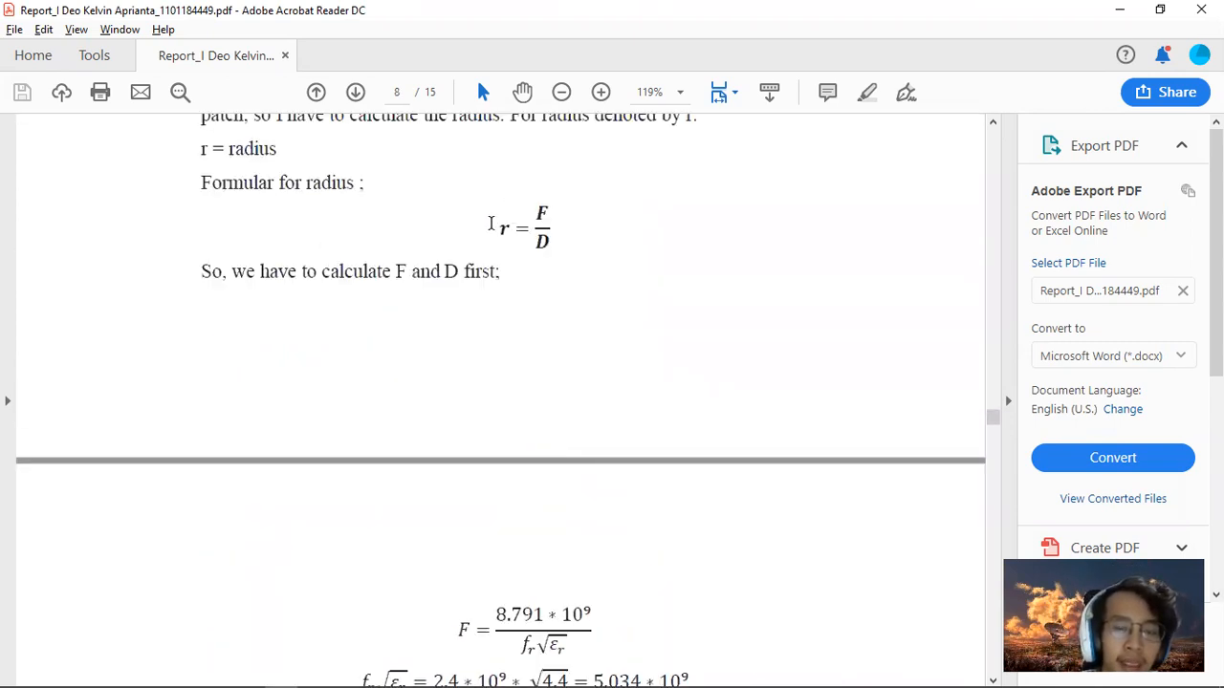
pyautogui.scroll(-12, 538, 361)
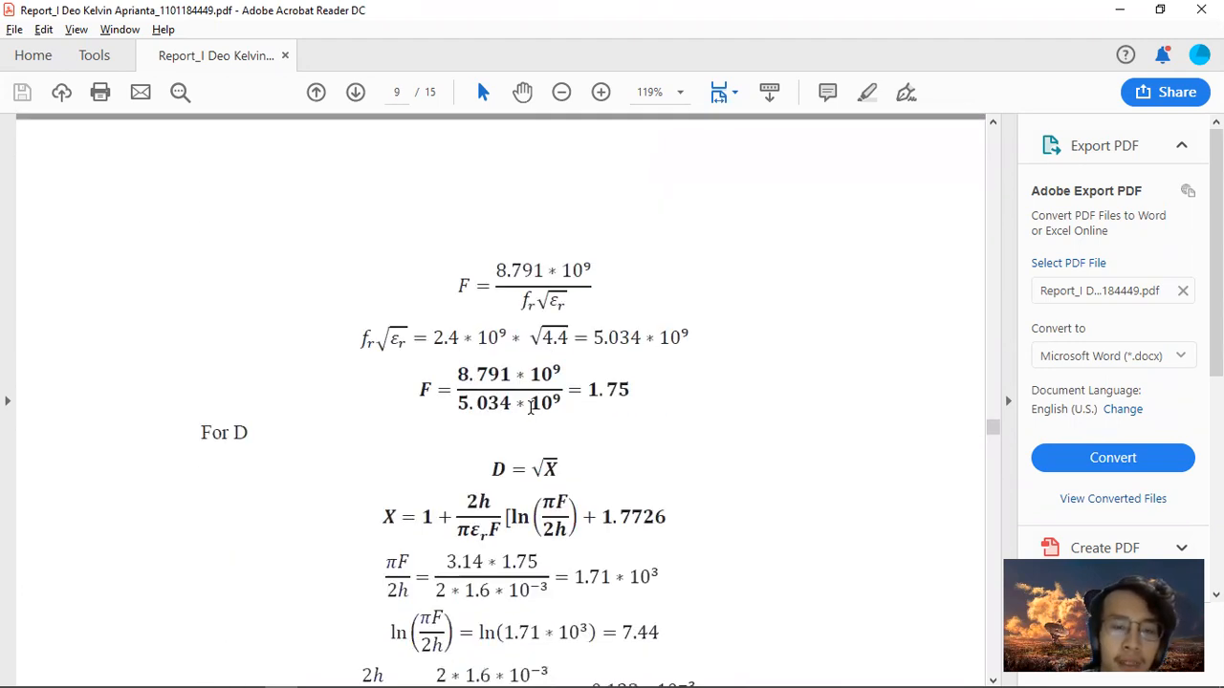
pyautogui.scroll(-11, 530, 408)
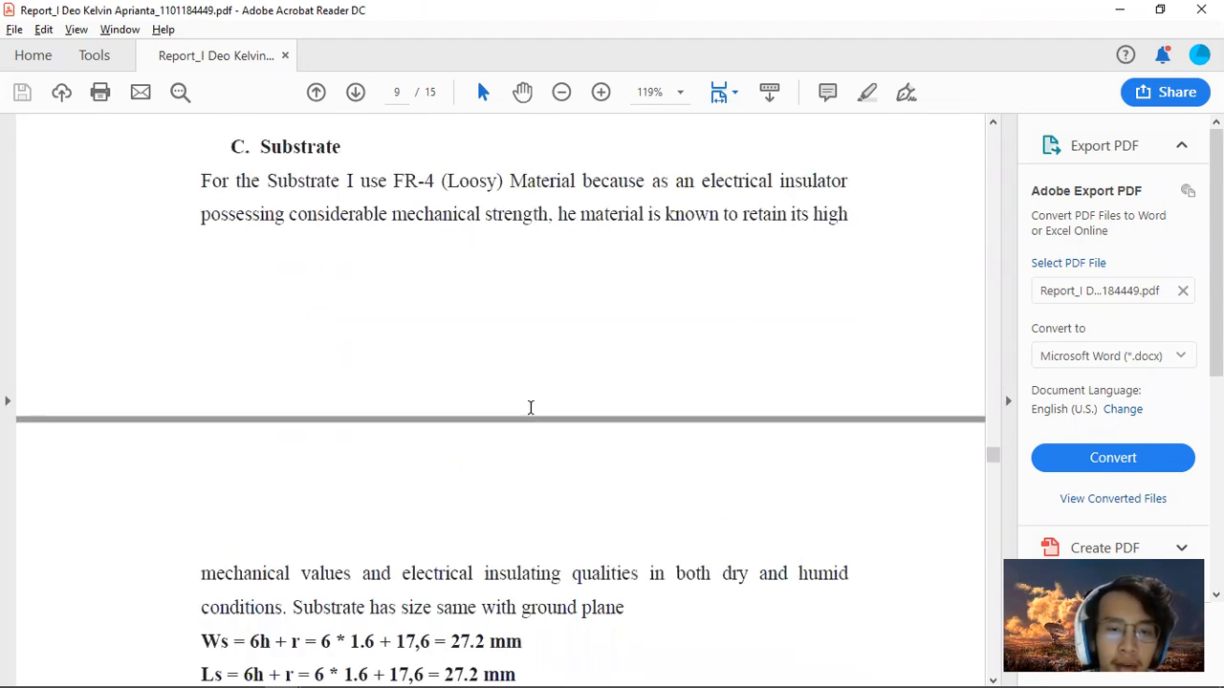
pyautogui.scroll(-4, 533, 415)
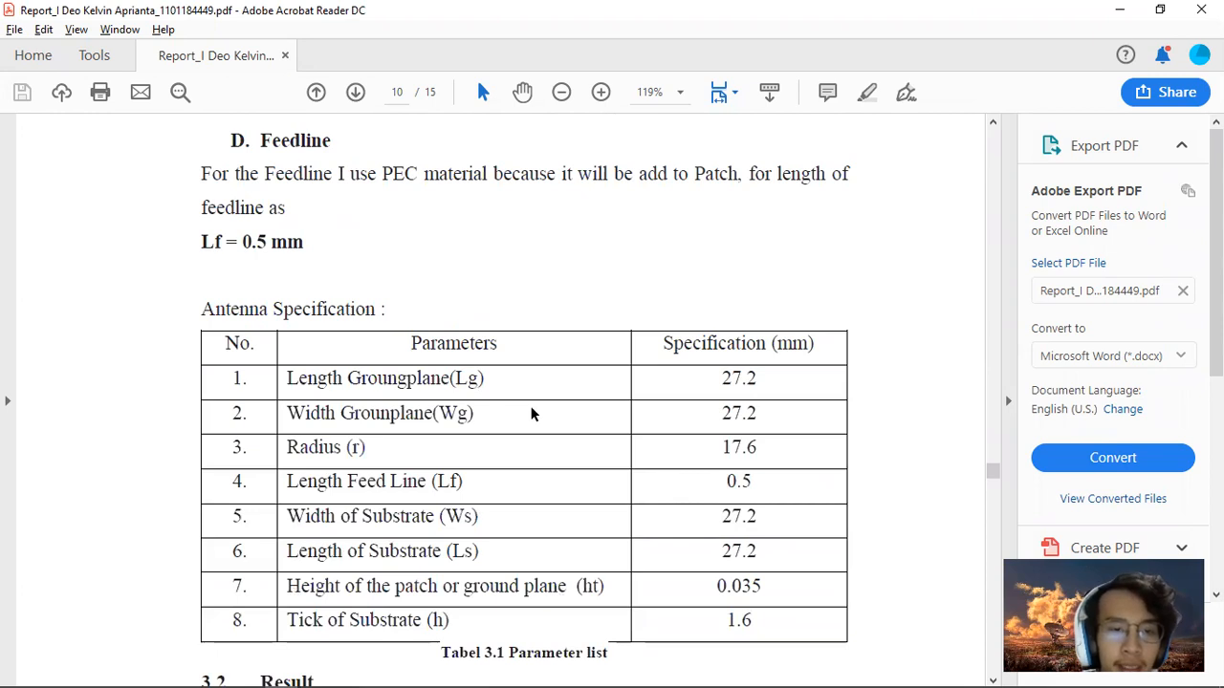
pyautogui.scroll(-1, 532, 413)
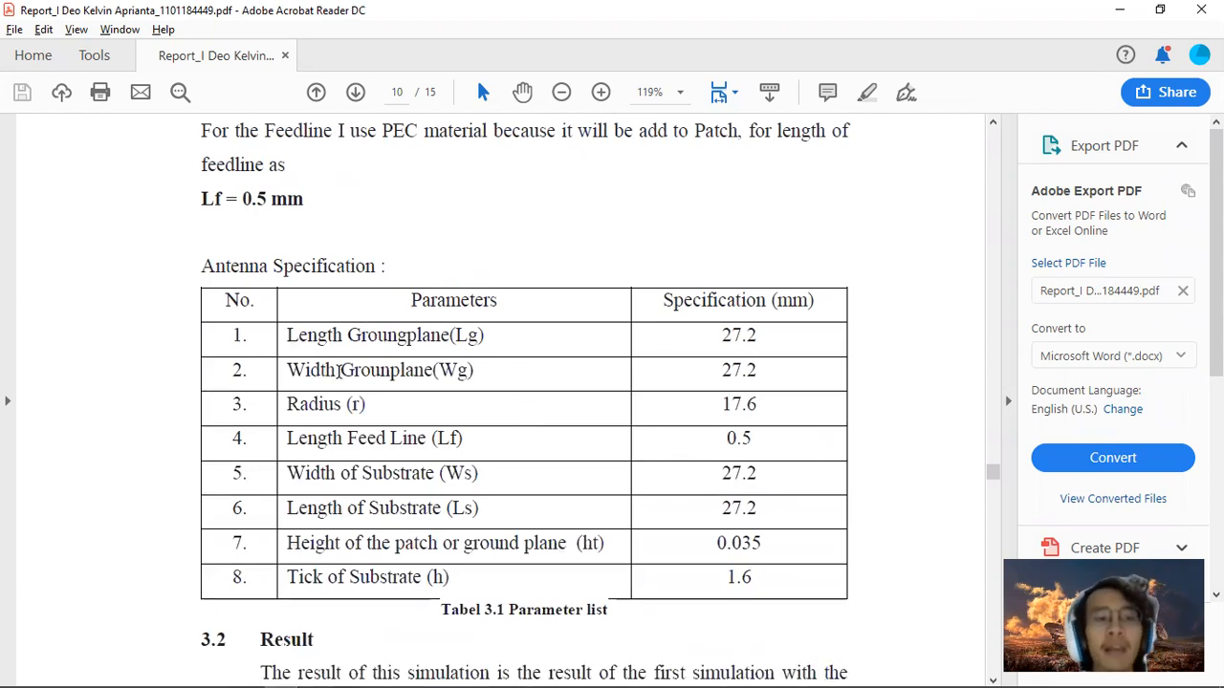
pyautogui.hotkey('alt', 'Tab')
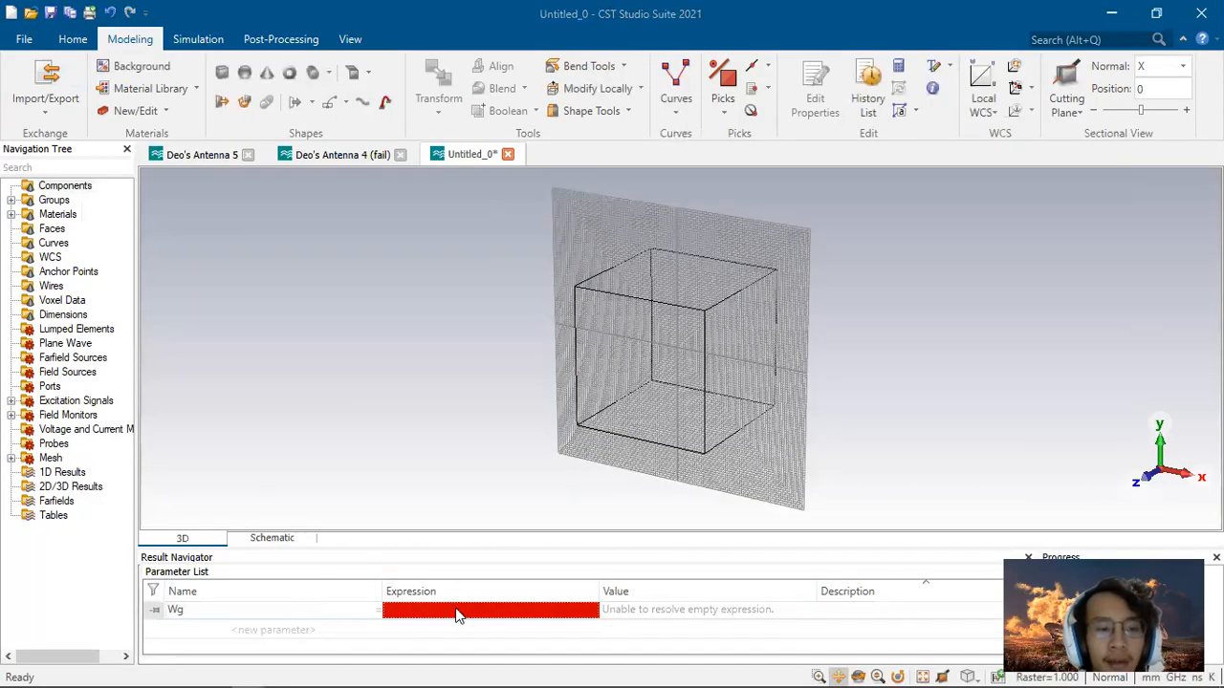
# Step: Copy the ground plane width 27.2 from the report and enter it as the Wg parameter's expression
pyautogui.hotkey('alt', 'Tab')
pyautogui.hotkey('alt', 'Tab')
pyautogui.hotkey('alt', 'Tab')
pyautogui.moveTo(722, 370); pyautogui.dragTo(771, 367)
pyautogui.hotkey('ctrl', 'c')
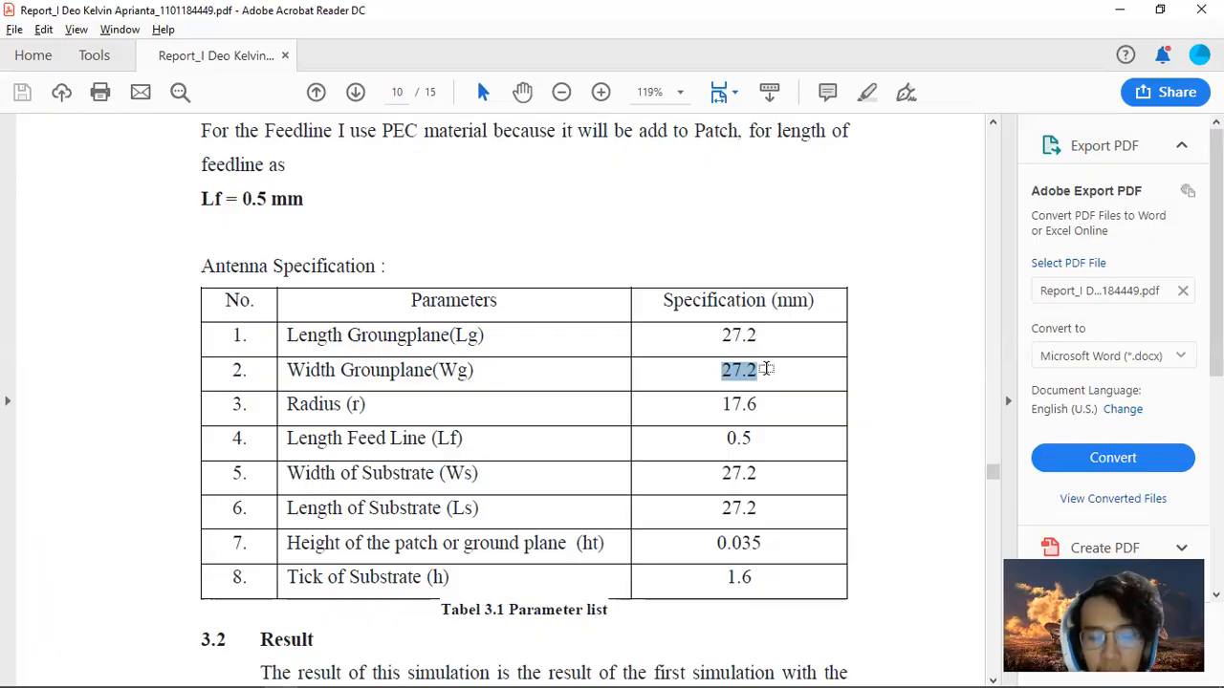
pyautogui.hotkey('alt', 'Tab')
pyautogui.click(535, 609)
pyautogui.hotkey('ctrl', 'v')
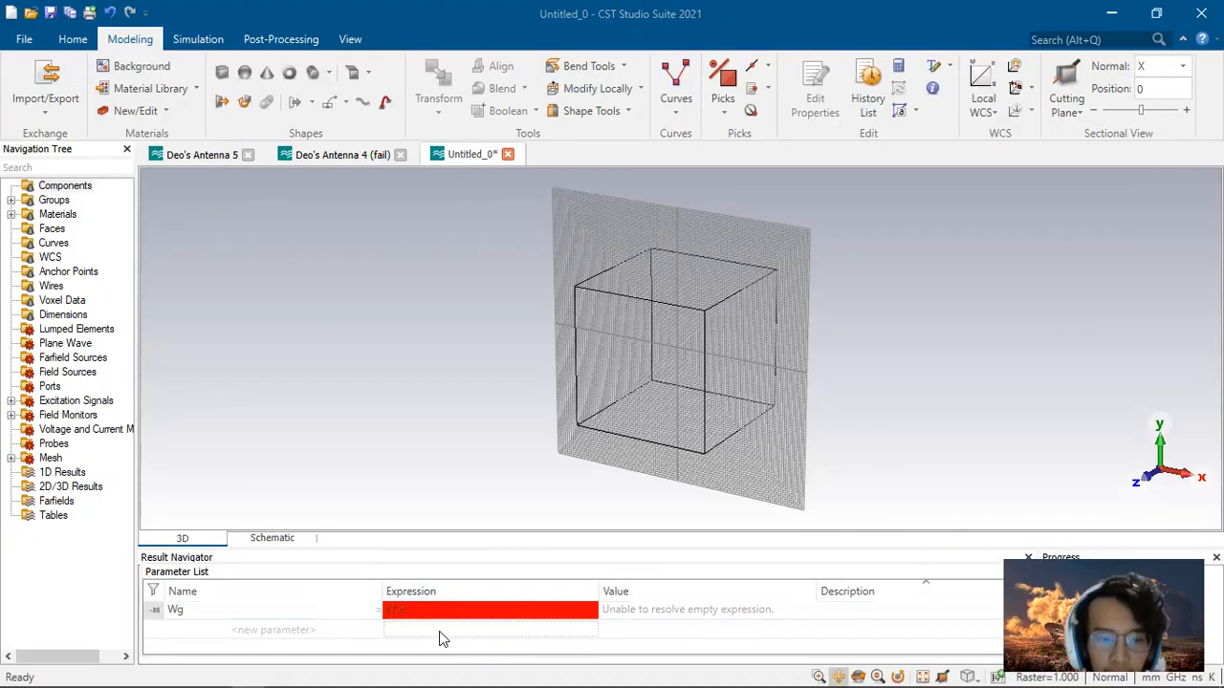
pyautogui.press('Return')
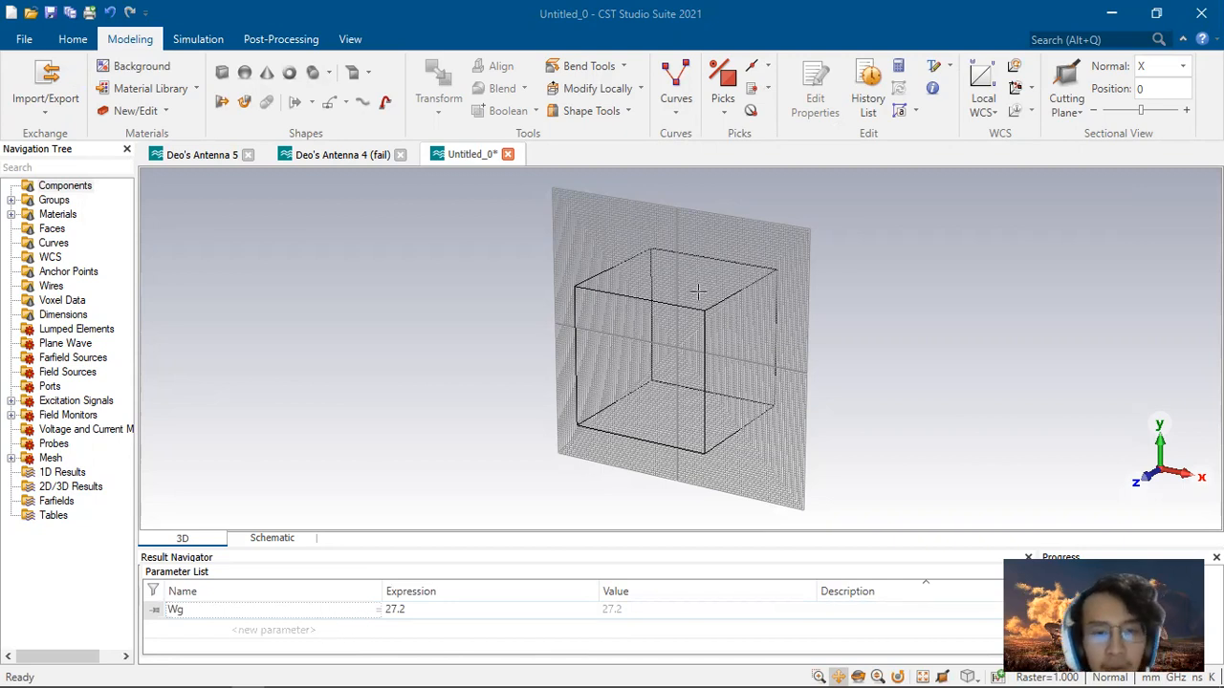
# Step: Create a brick named Ground Plane and set its X range from -Wg to Wg
pyautogui.click(222, 74)
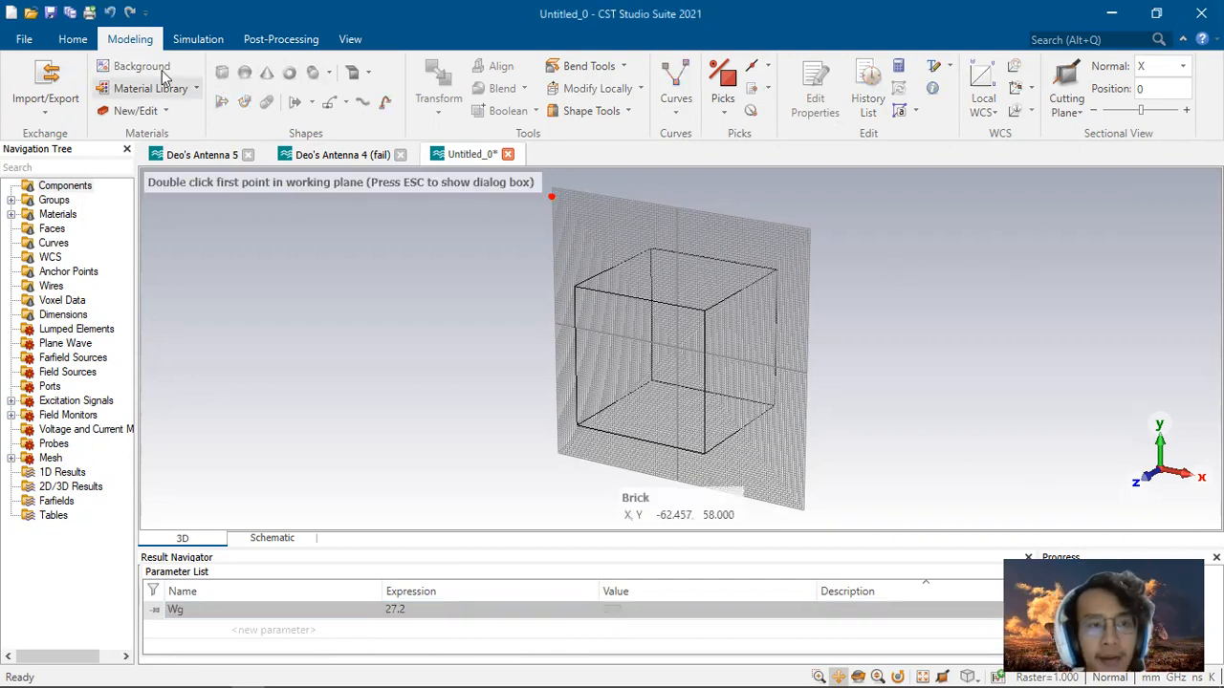
pyautogui.press('Escape')
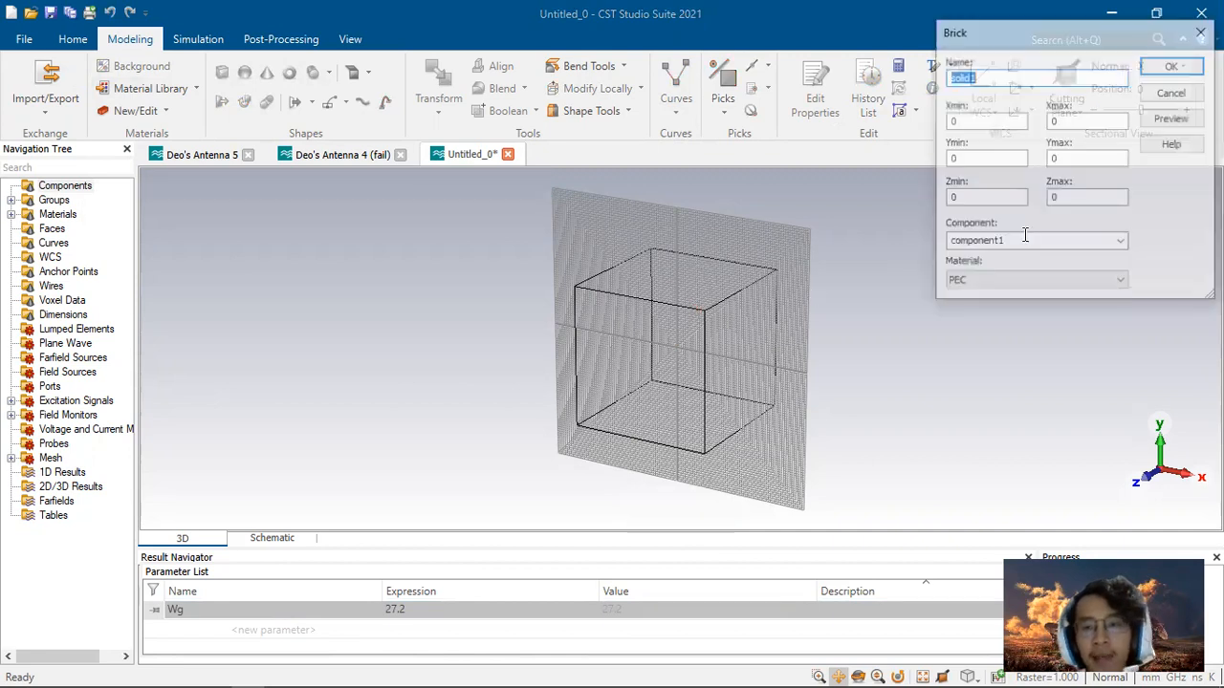
pyautogui.write('Ground Plane')
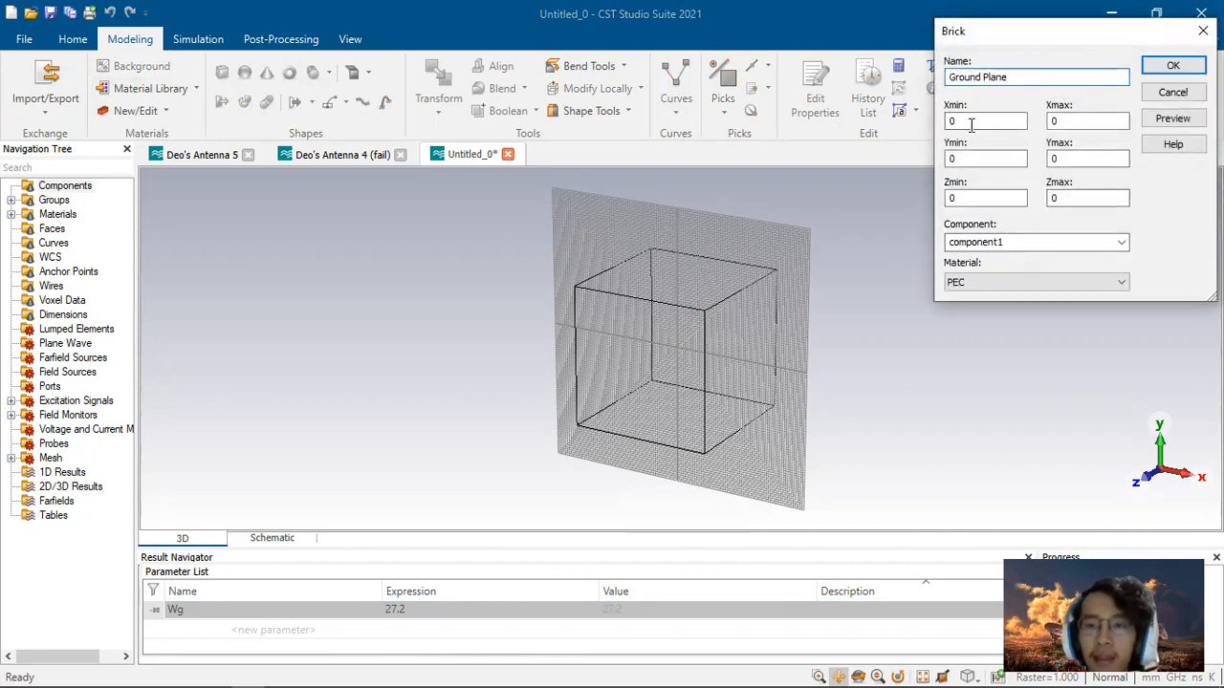
pyautogui.press('Tab')
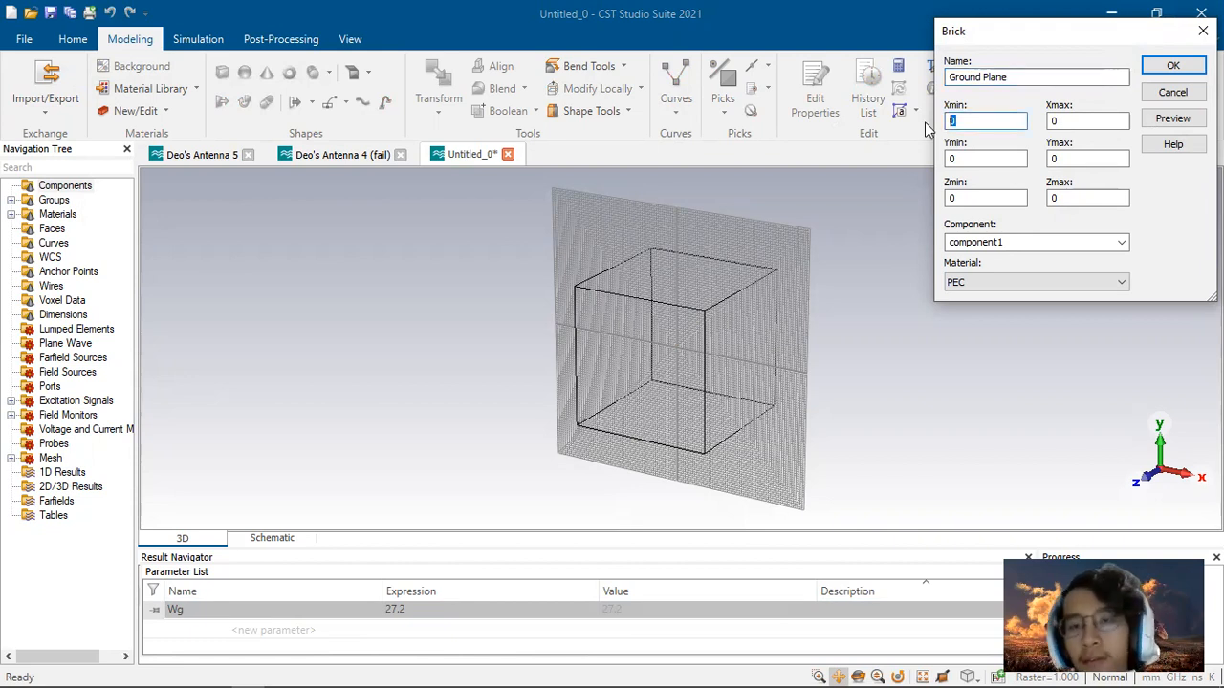
pyautogui.write('-Wg')
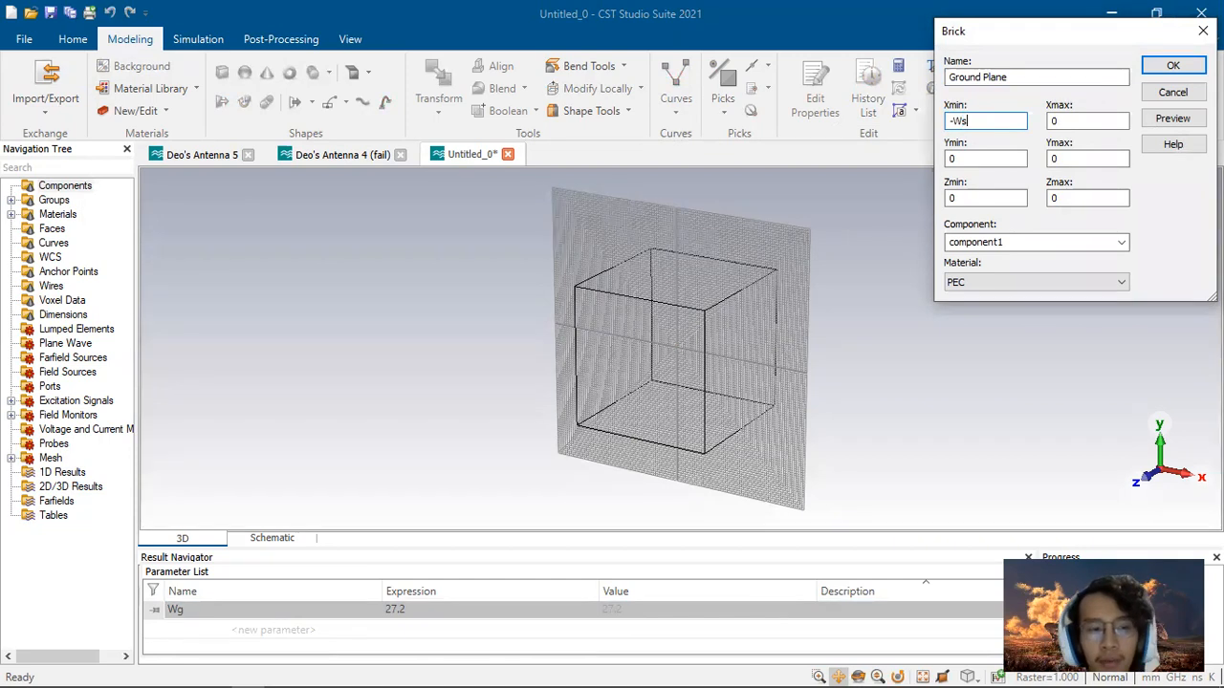
pyautogui.moveTo(971, 121); pyautogui.dragTo(955, 124)
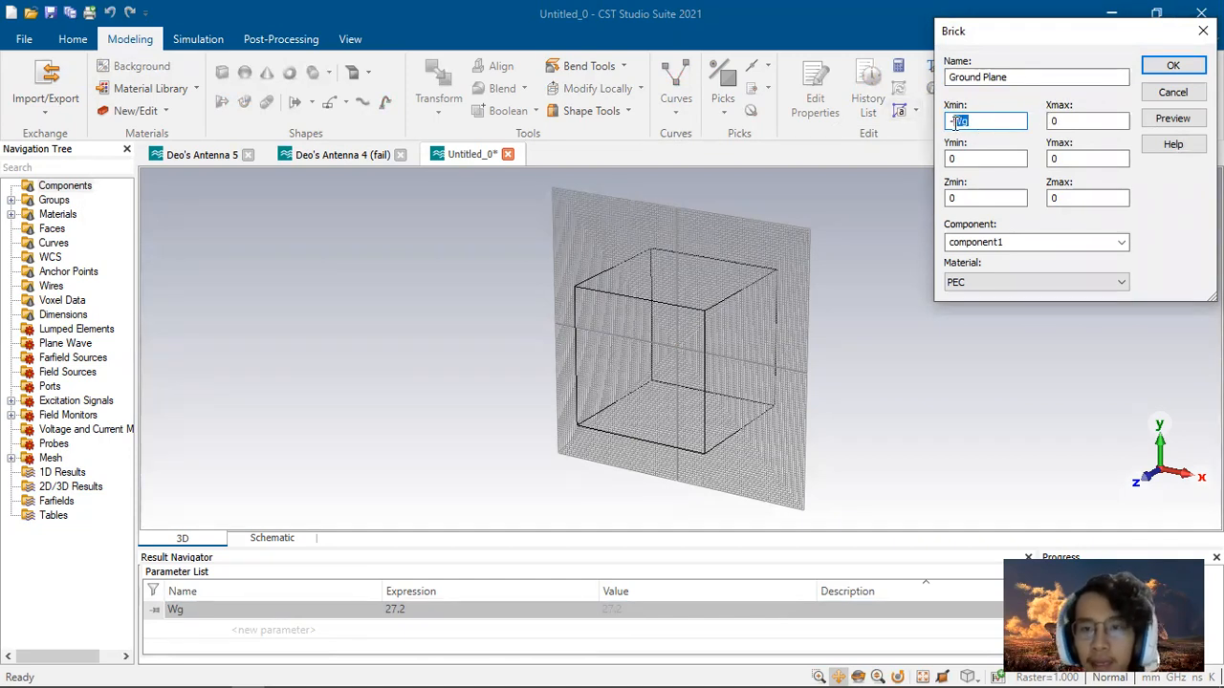
pyautogui.hotkey('ctrl', 'c')
pyautogui.moveTo(1120, 123); pyautogui.dragTo(1048, 129)
pyautogui.hotkey('ctrl', 'v')
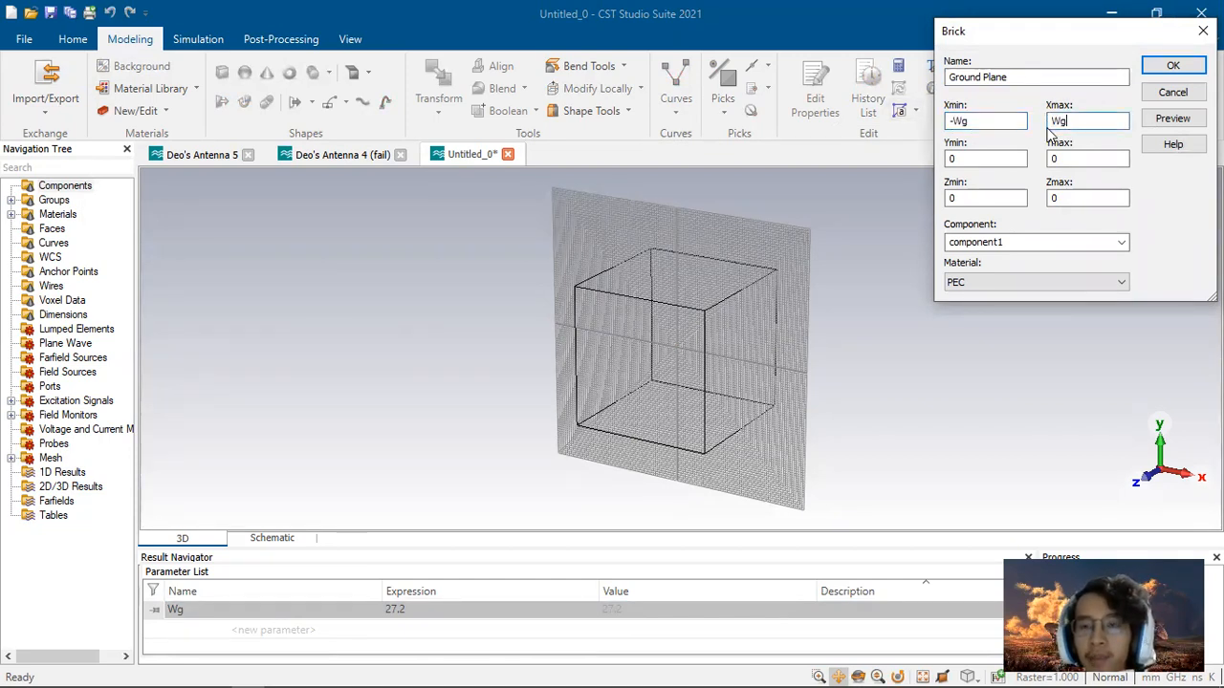
# Step: Set the ground plane brick's Y range from -Wg to Wg and its Zmax to ht
pyautogui.moveTo(981, 163); pyautogui.dragTo(929, 163)
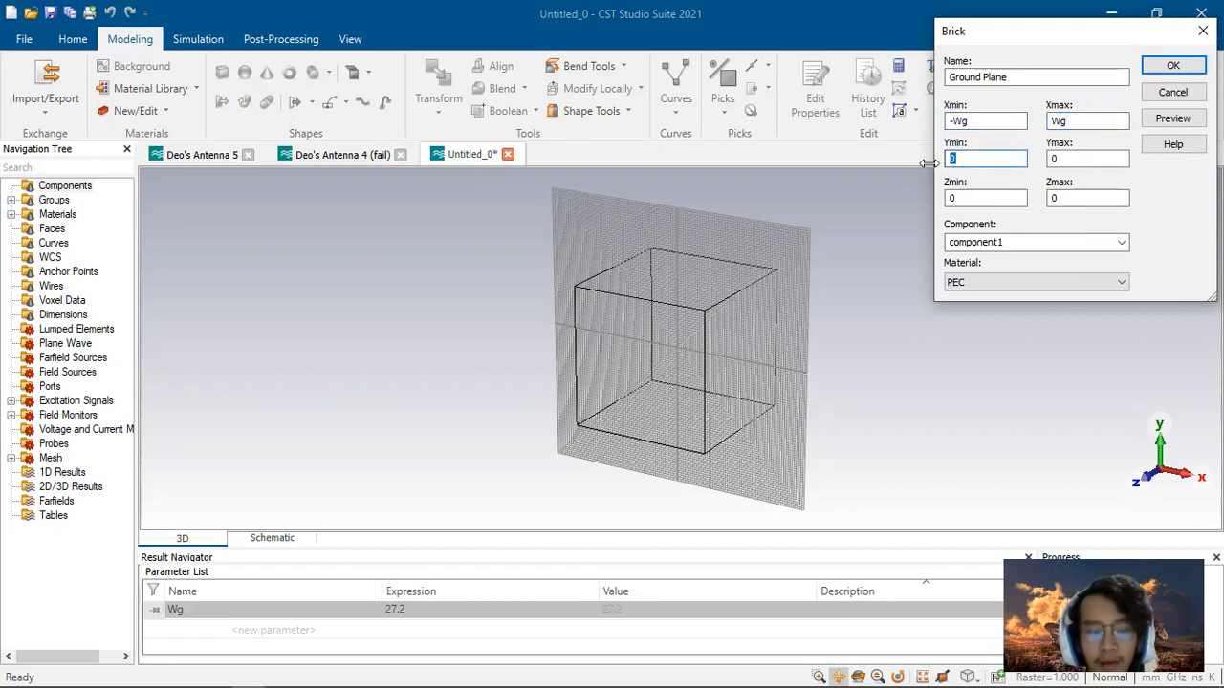
pyautogui.hotkey('ctrl', 'v')
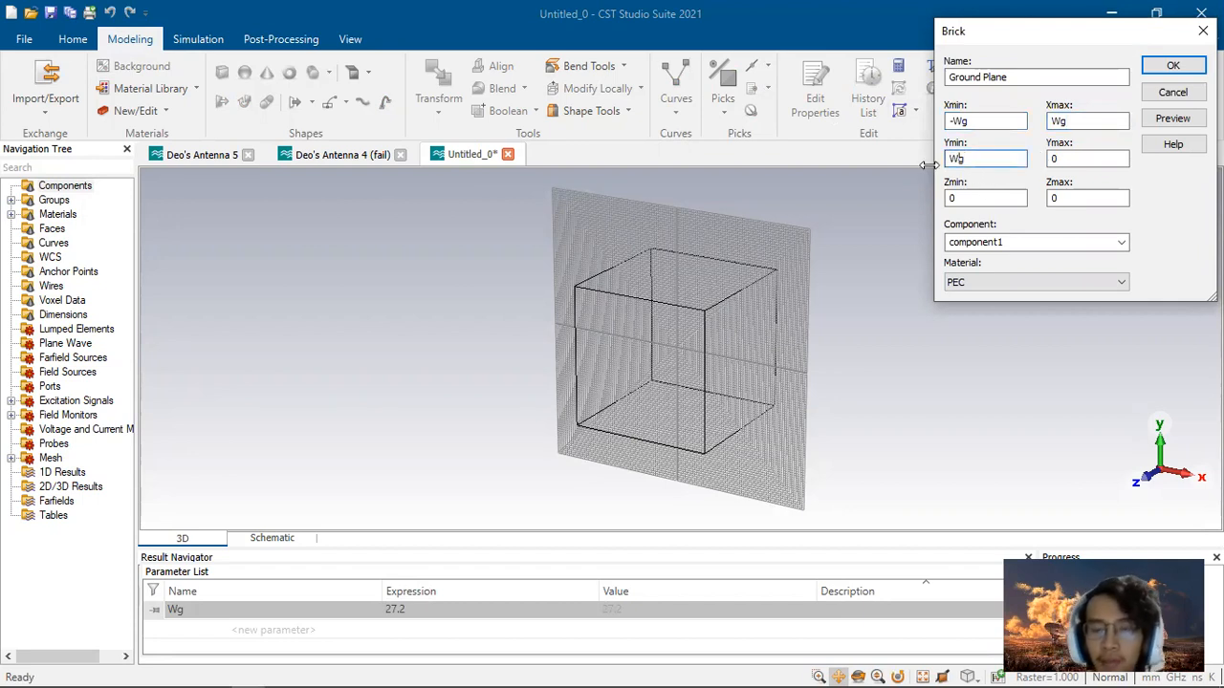
pyautogui.write('-')
pyautogui.moveTo(1068, 160); pyautogui.dragTo(1014, 161)
pyautogui.hotkey('ctrl', 'v')
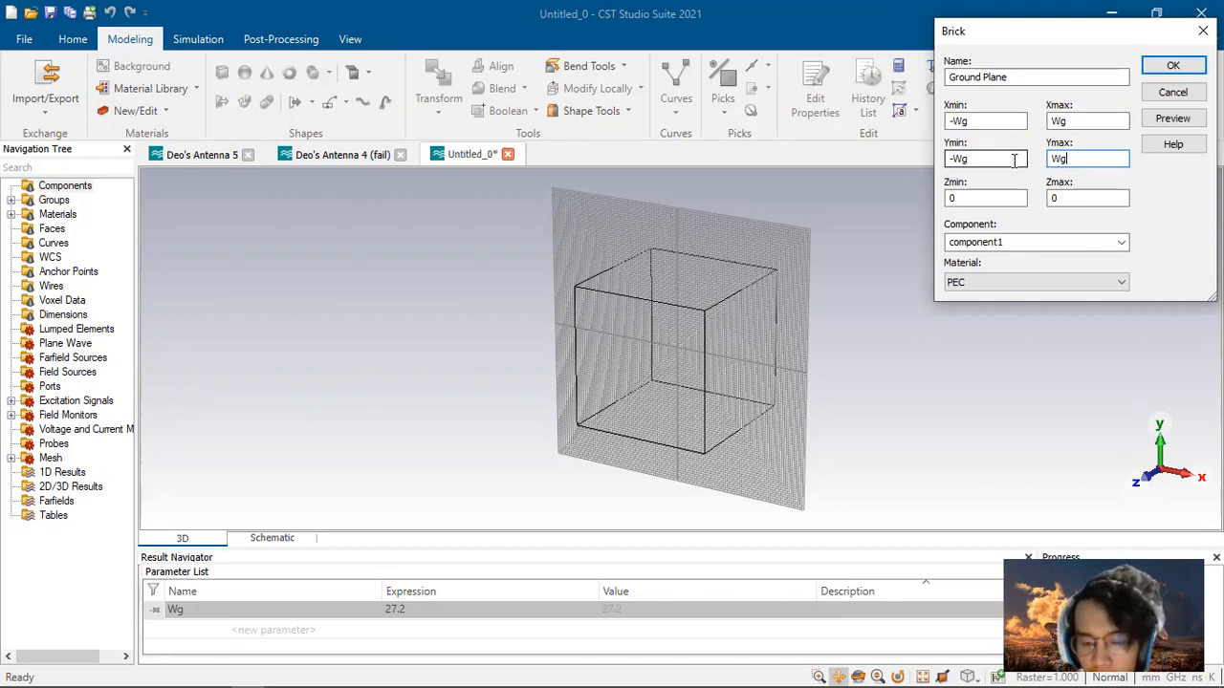
pyautogui.press('Tab')
pyautogui.press('Tab')
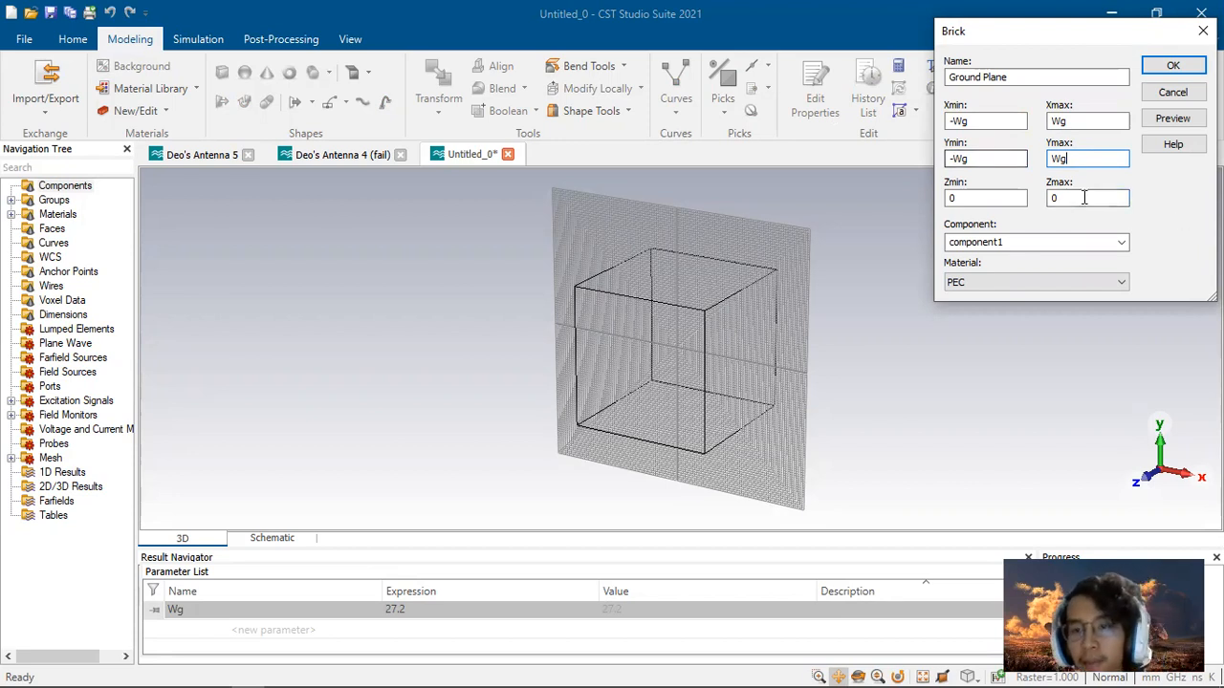
pyautogui.write('ht')
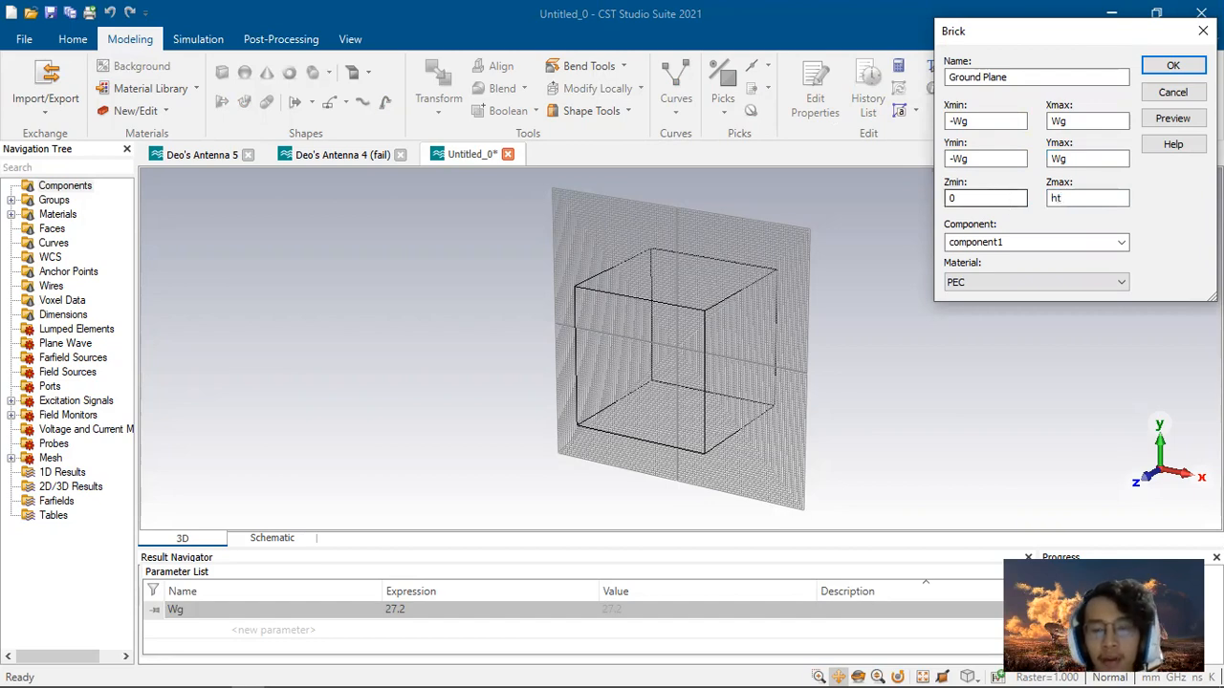
# Step: Review the report's antenna specification table for the patch and ground plane height
pyautogui.hotkey('alt', 'Tab')
pyautogui.scroll(5, 770, 325)
pyautogui.scroll(-10, 760, 331)
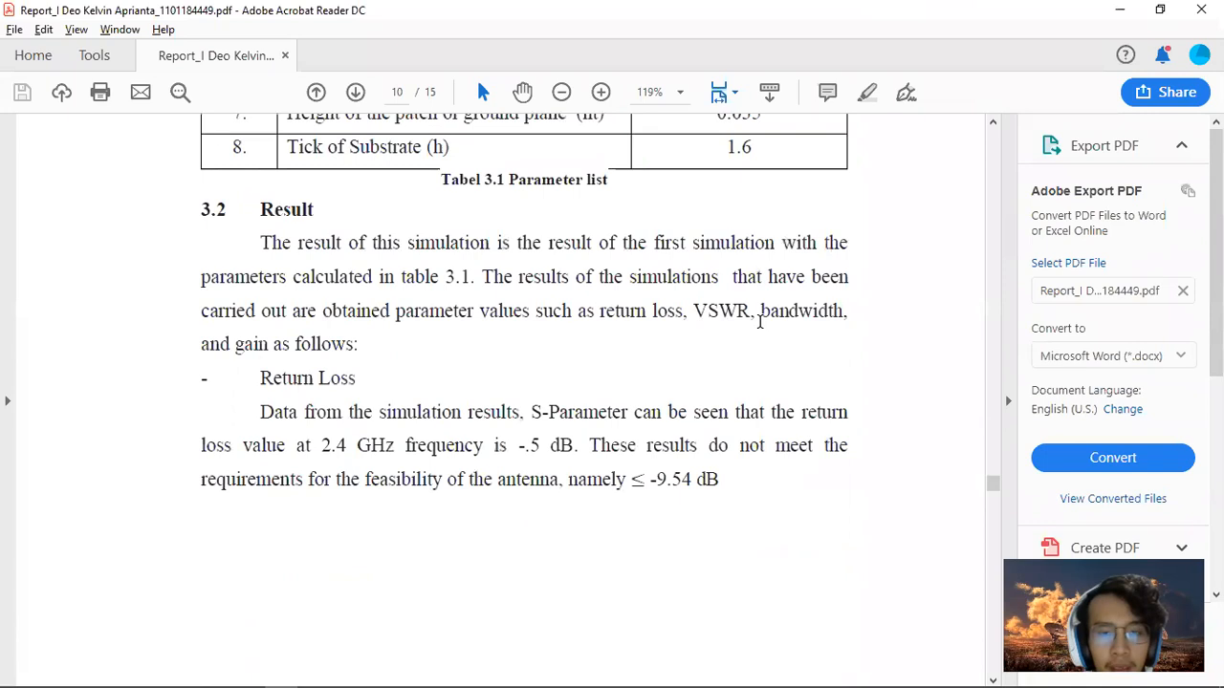
pyautogui.scroll(3, 759, 321)
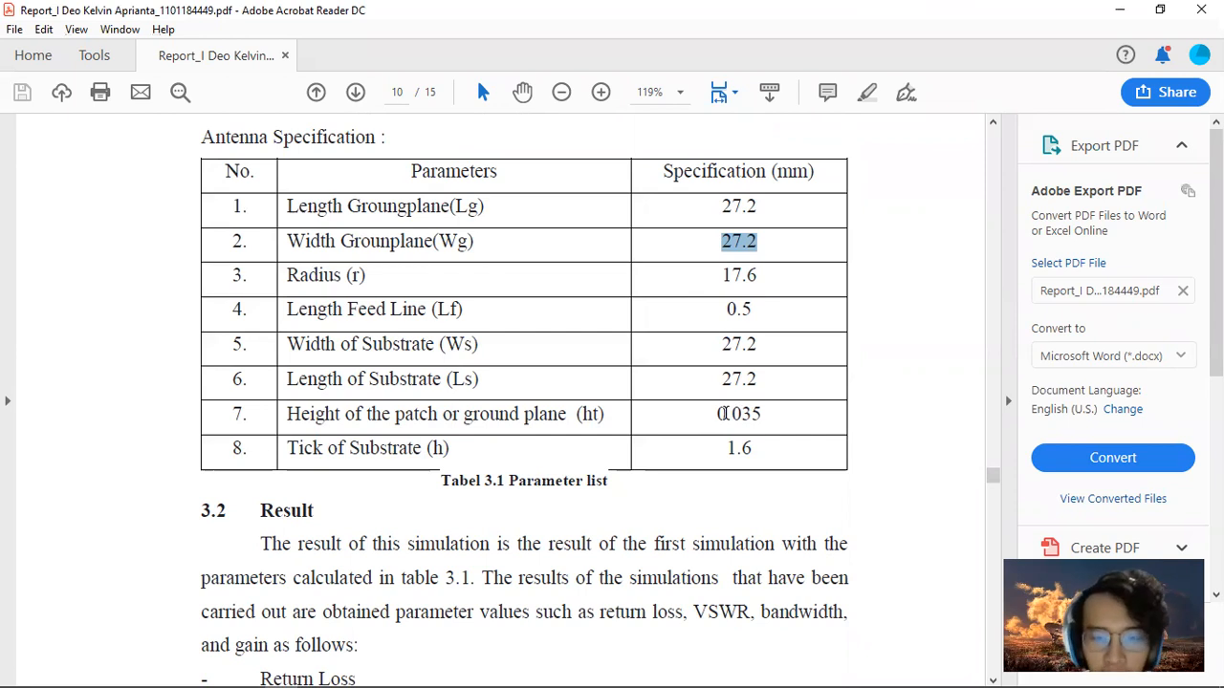
pyautogui.hotkey('alt', 'Tab')
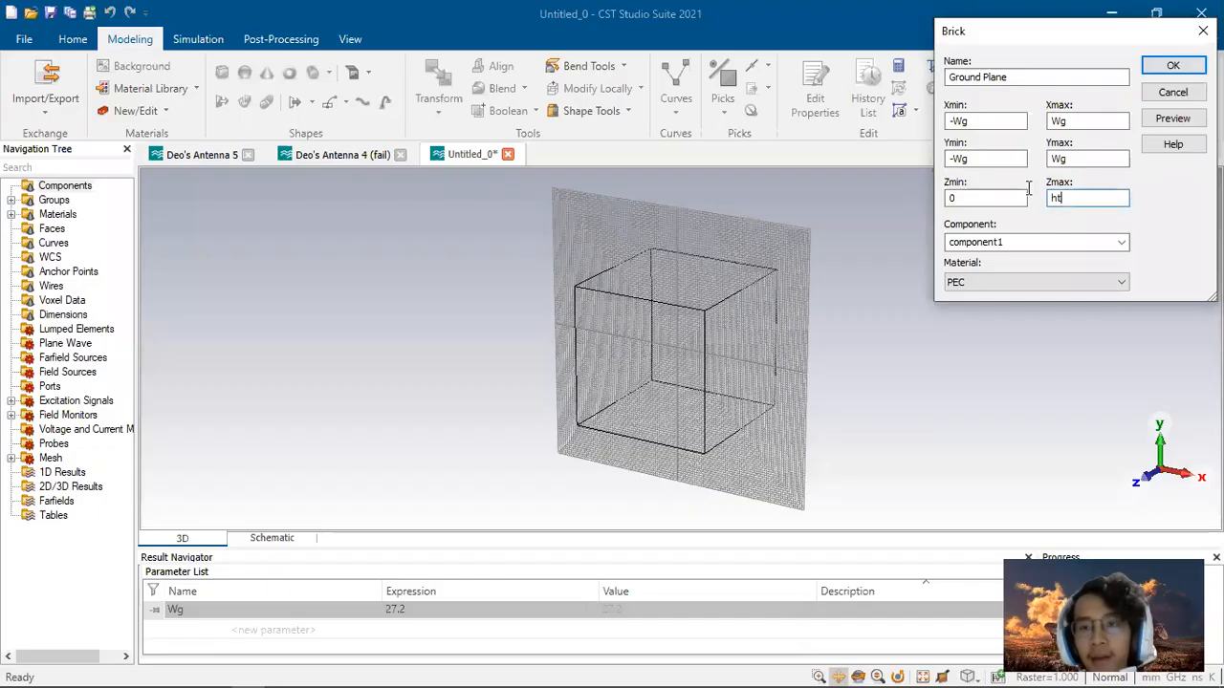
# Step: Keep PEC as the material, define the missing parameter ht as 0.035, and confirm the Ground Plane brick
pyautogui.click(1010, 281)
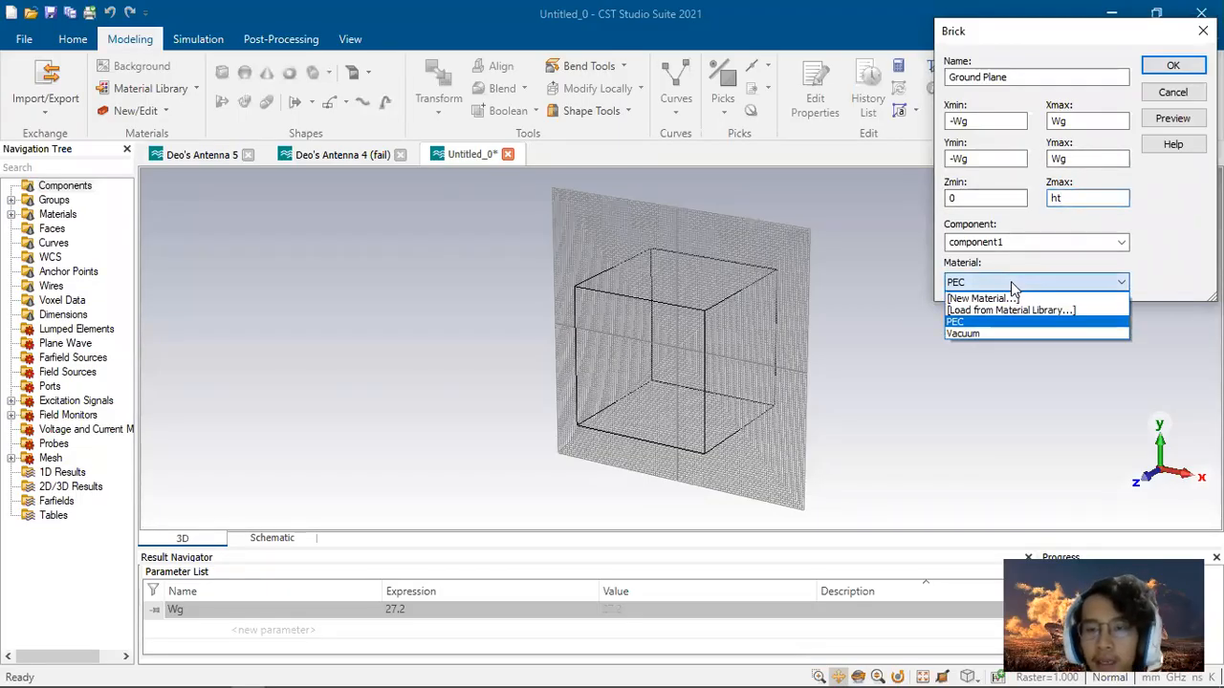
pyautogui.click(956, 322)
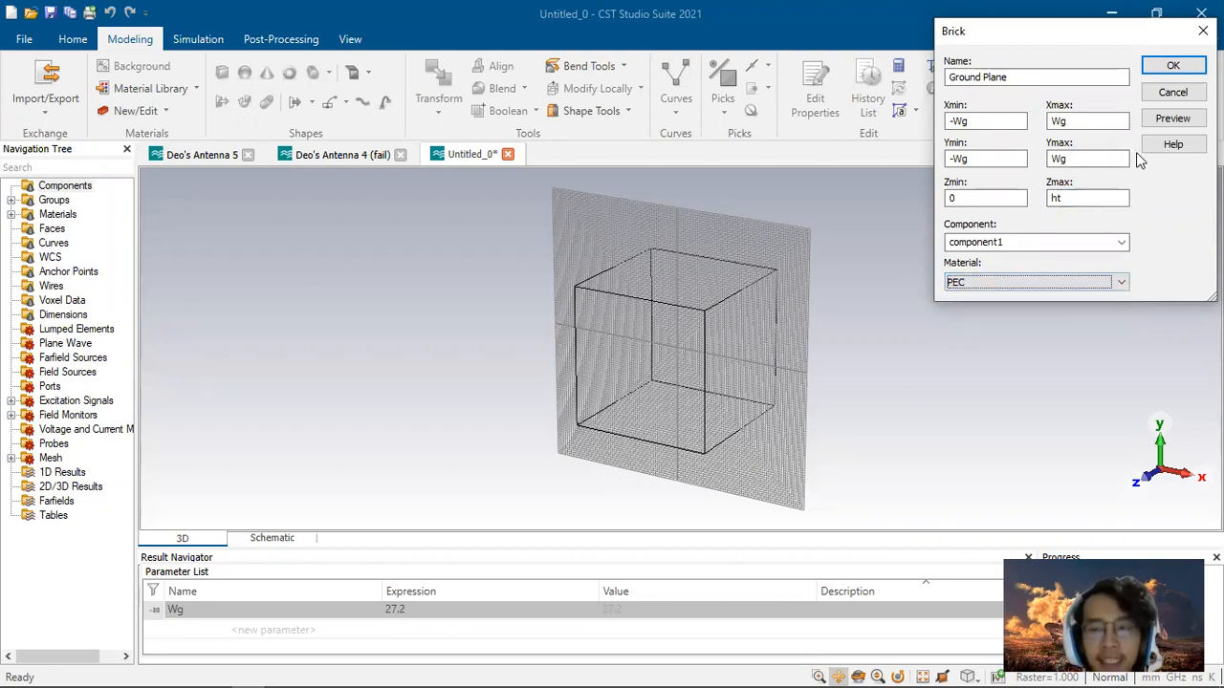
pyautogui.click(1168, 121)
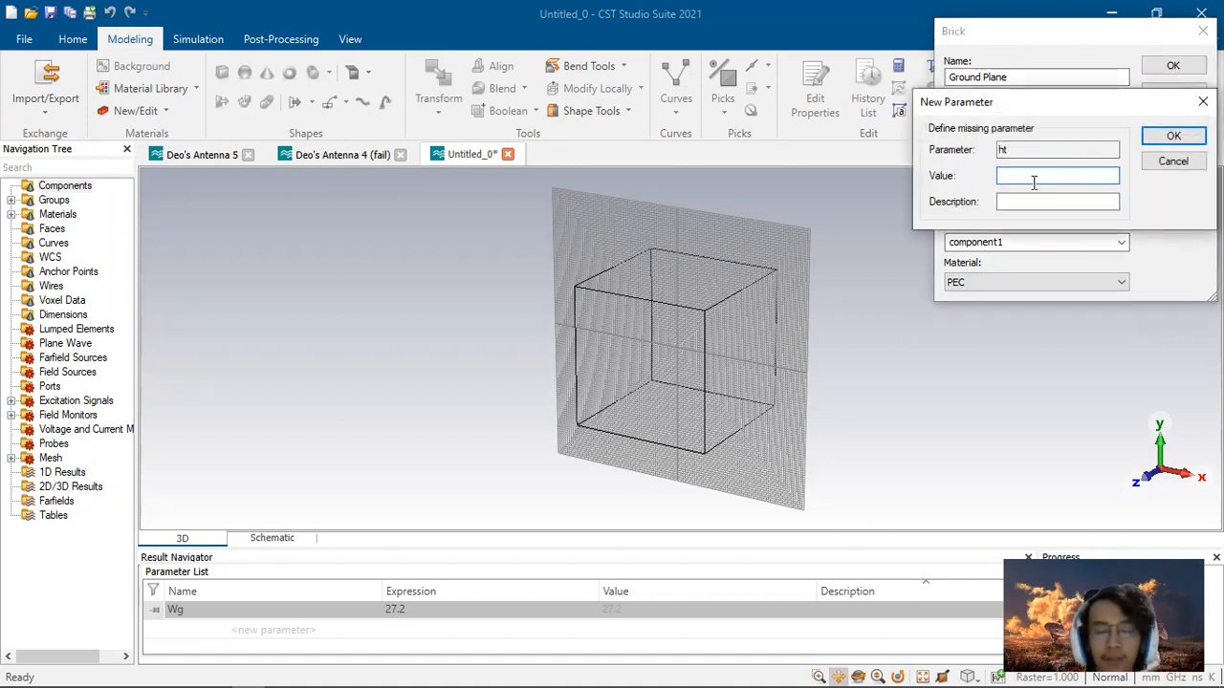
pyautogui.write('0.035')
pyautogui.click(1157, 135)
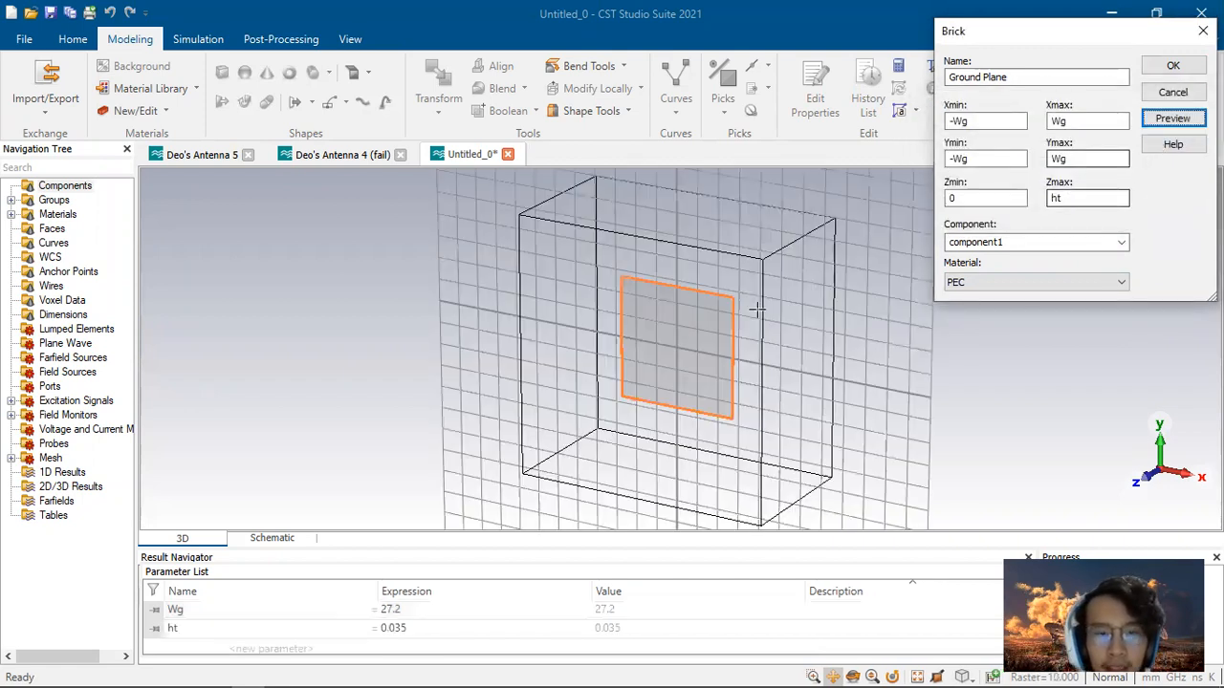
pyautogui.moveTo(737, 355); pyautogui.dragTo(656, 354, button='middle')
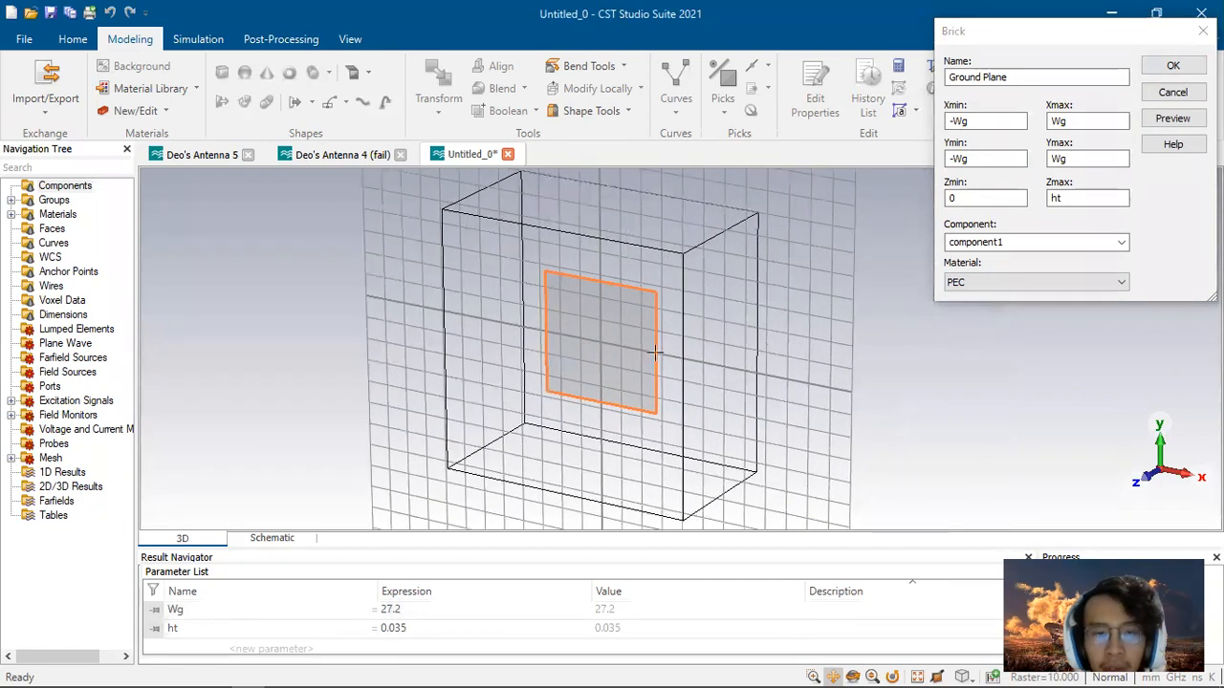
pyautogui.click(1173, 66)
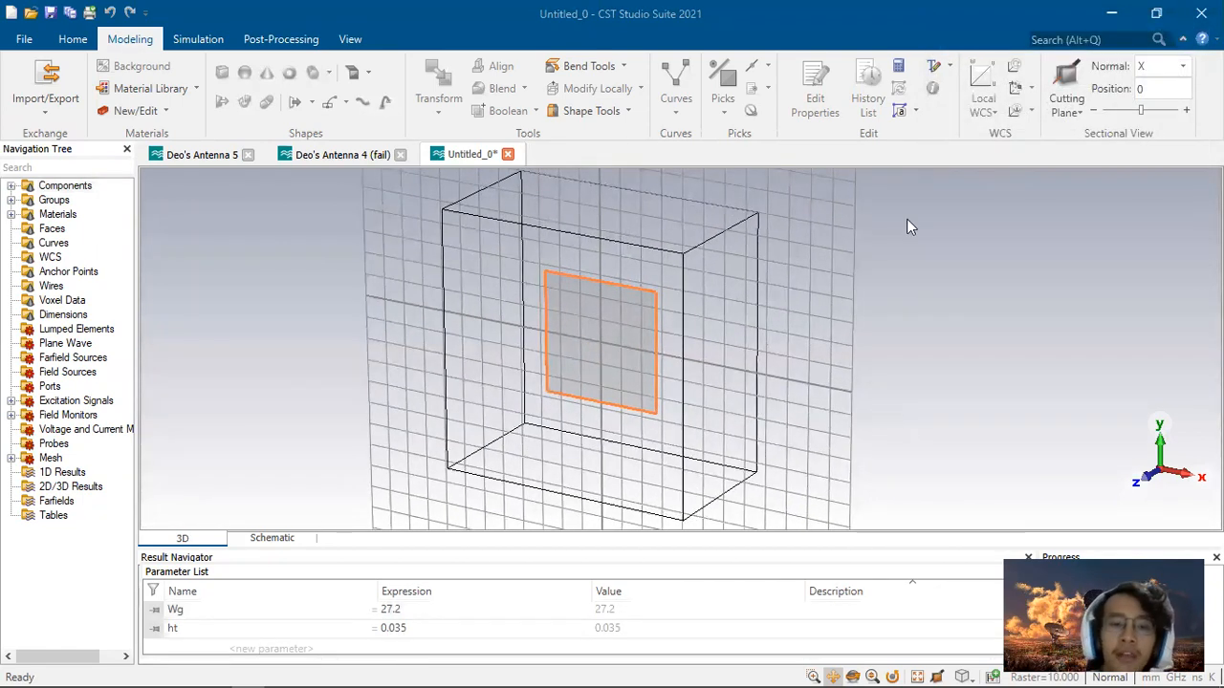
# Step: Start a second brick named Substrate and set its Xmin to -Wg
pyautogui.moveTo(693, 359)
pyautogui.mouseDown()
pyautogui.moveTo(568, 355)
pyautogui.moveTo(500, 316)
pyautogui.moveTo(434, 312)
pyautogui.moveTo(882, 281)
pyautogui.moveTo(727, 306)
pyautogui.moveTo(794, 301)
pyautogui.moveTo(481, 300)
pyautogui.mouseUp()
pyautogui.moveTo(790, 311); pyautogui.dragTo(562, 312)
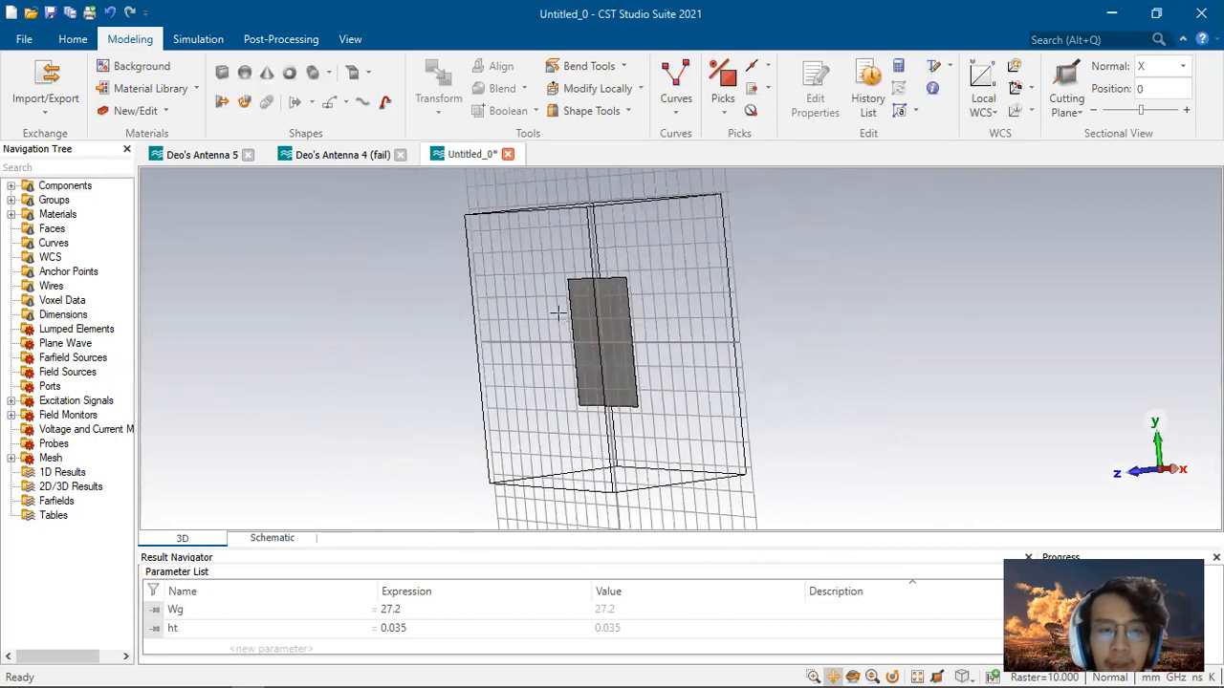
pyautogui.click(220, 75)
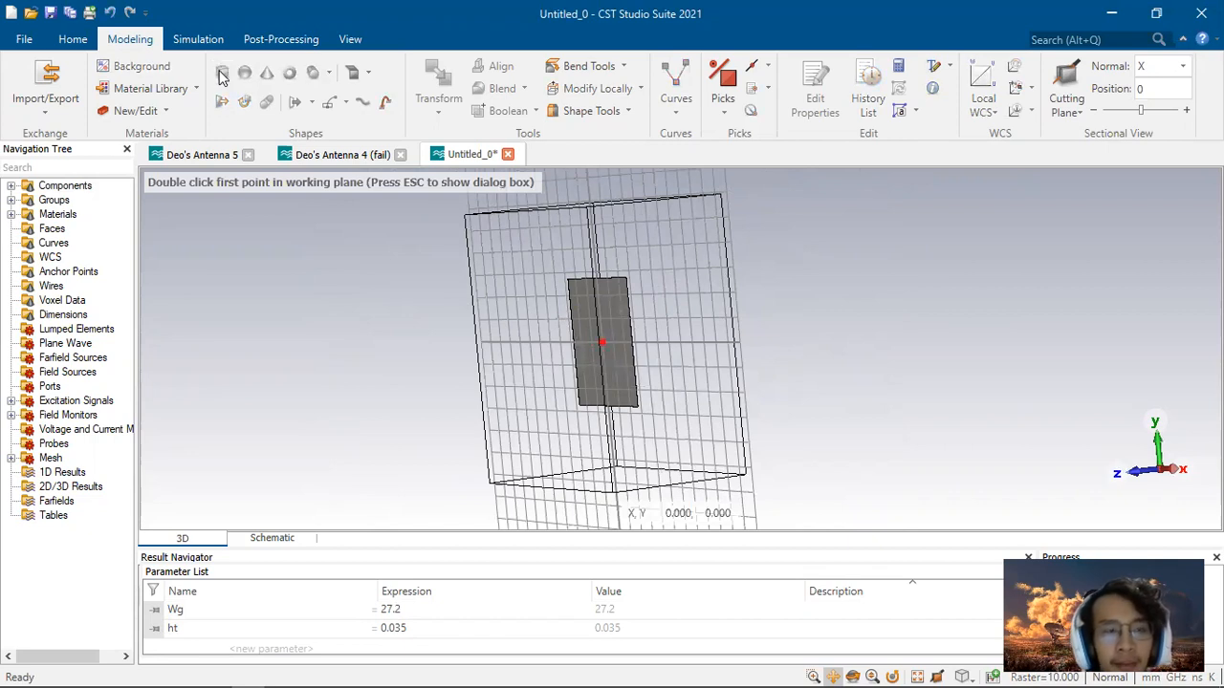
pyautogui.press('Escape')
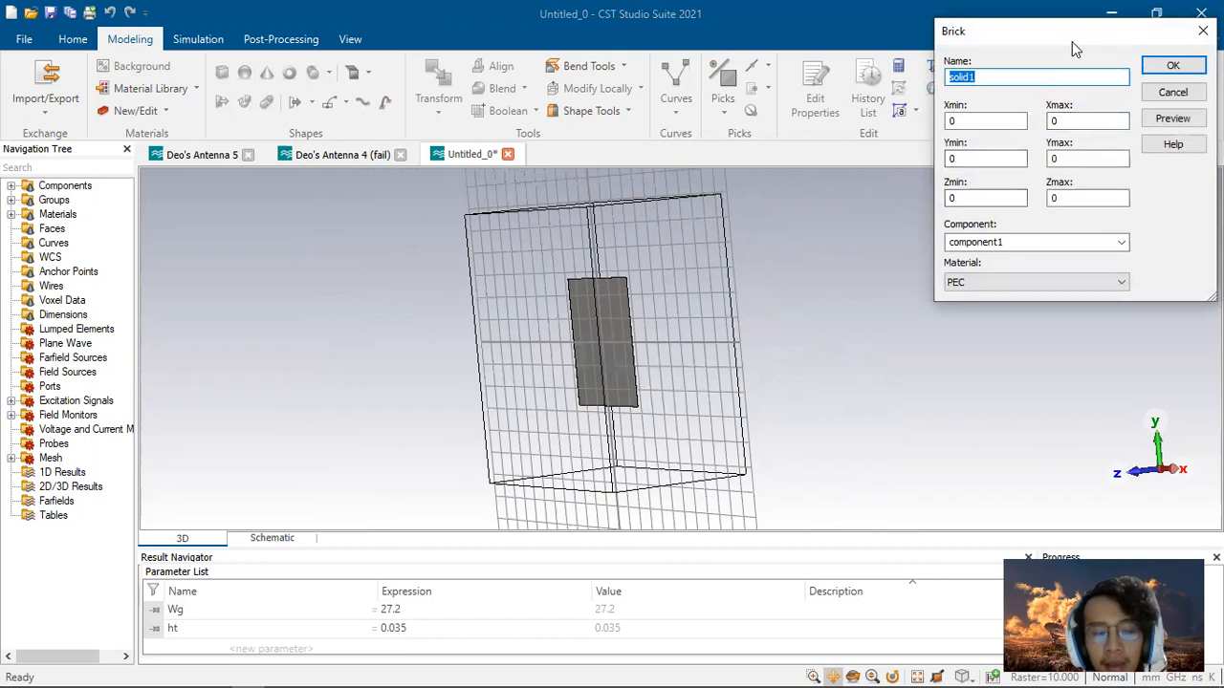
pyautogui.write('Sus')
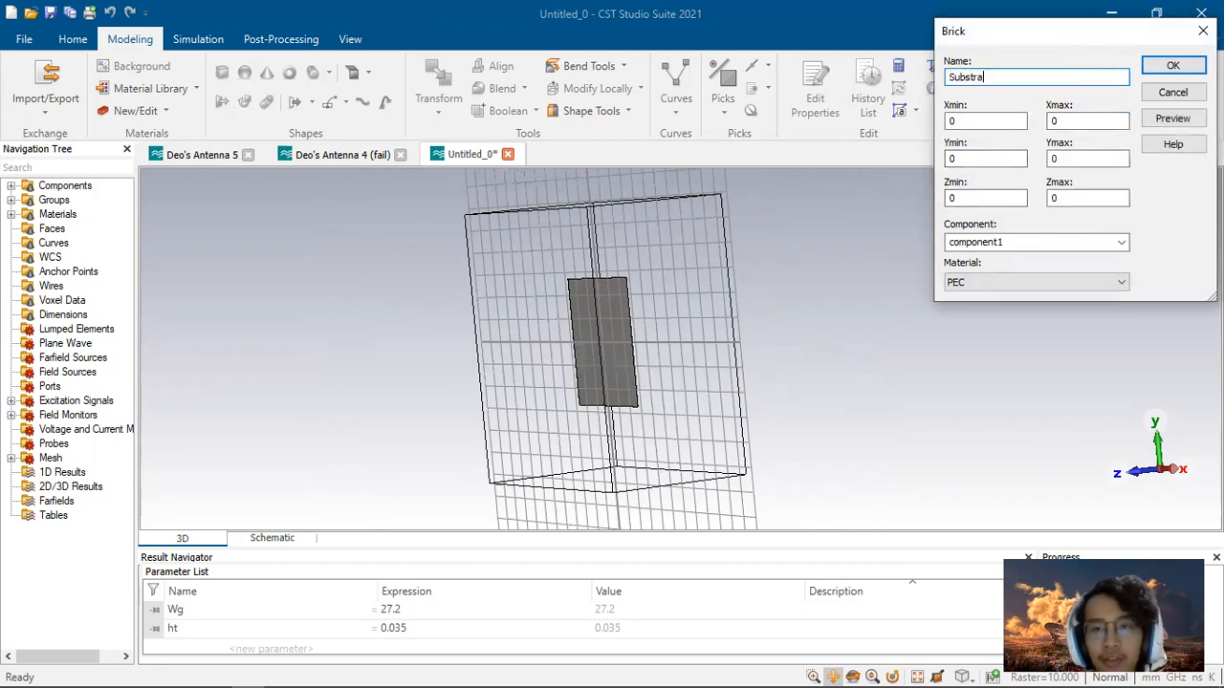
pyautogui.write('strate')
pyautogui.press('Tab')
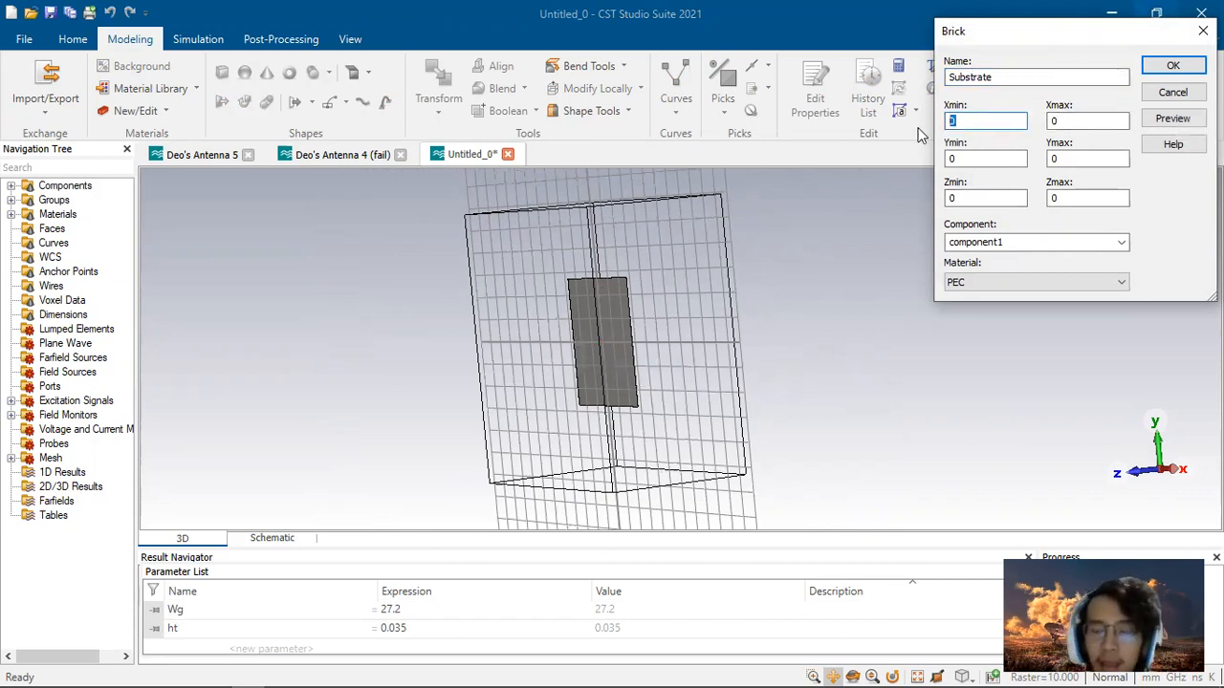
pyautogui.click(985, 121)
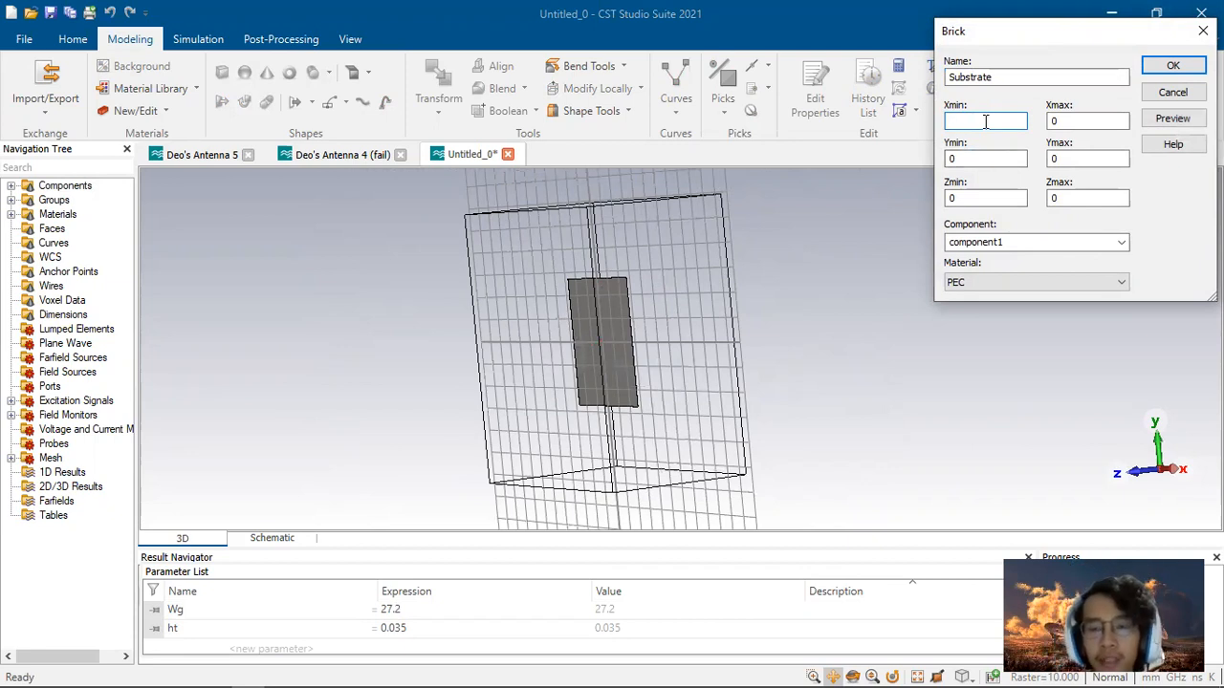
pyautogui.write('-Wg')
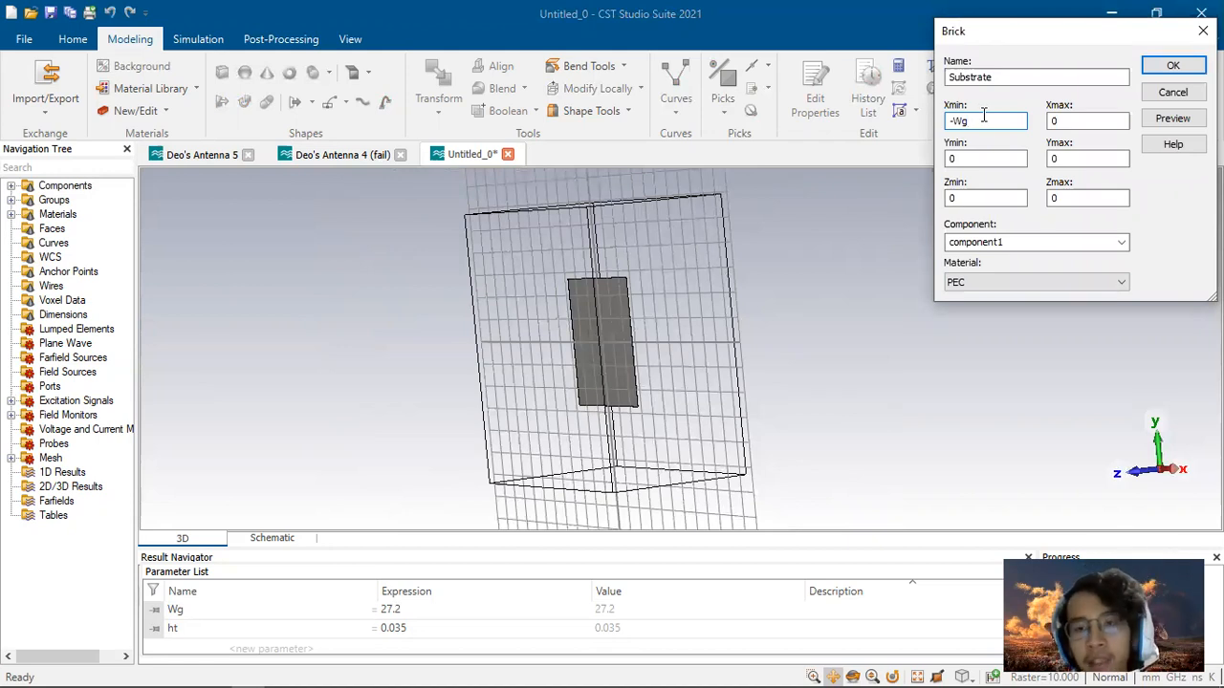
# Step: Review the report's substrate width and length specifications in the parameter table
pyautogui.hotkey('alt', 'Tab')
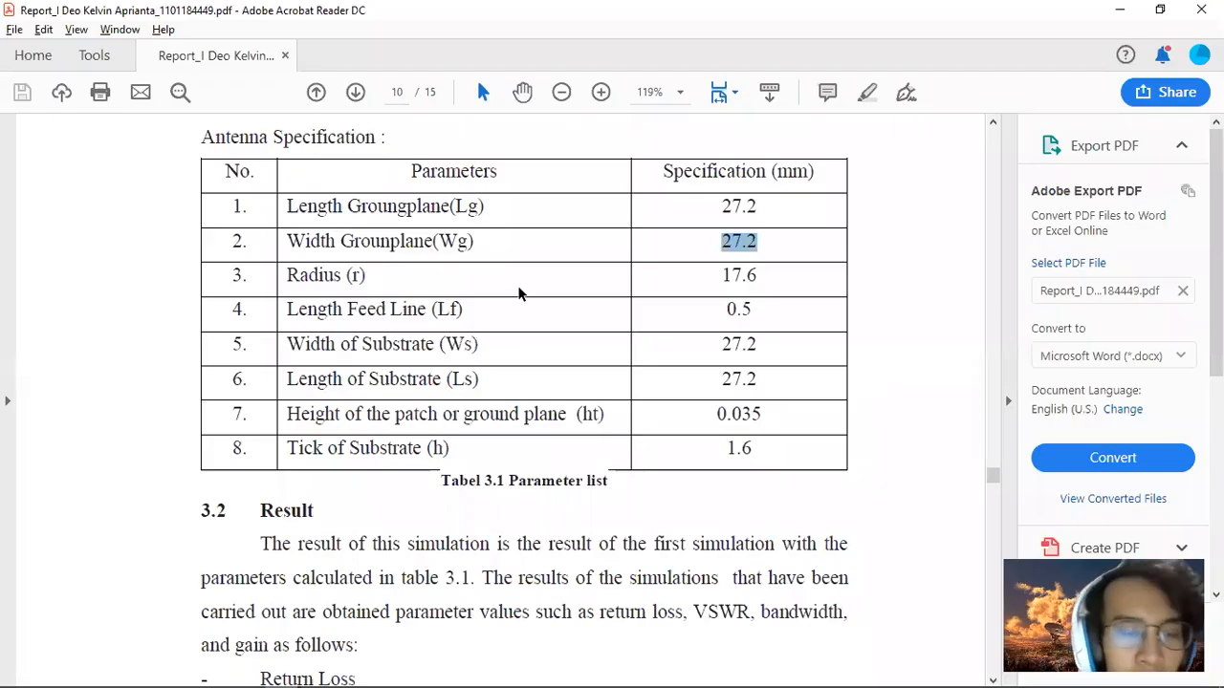
pyautogui.scroll(1, 519, 293)
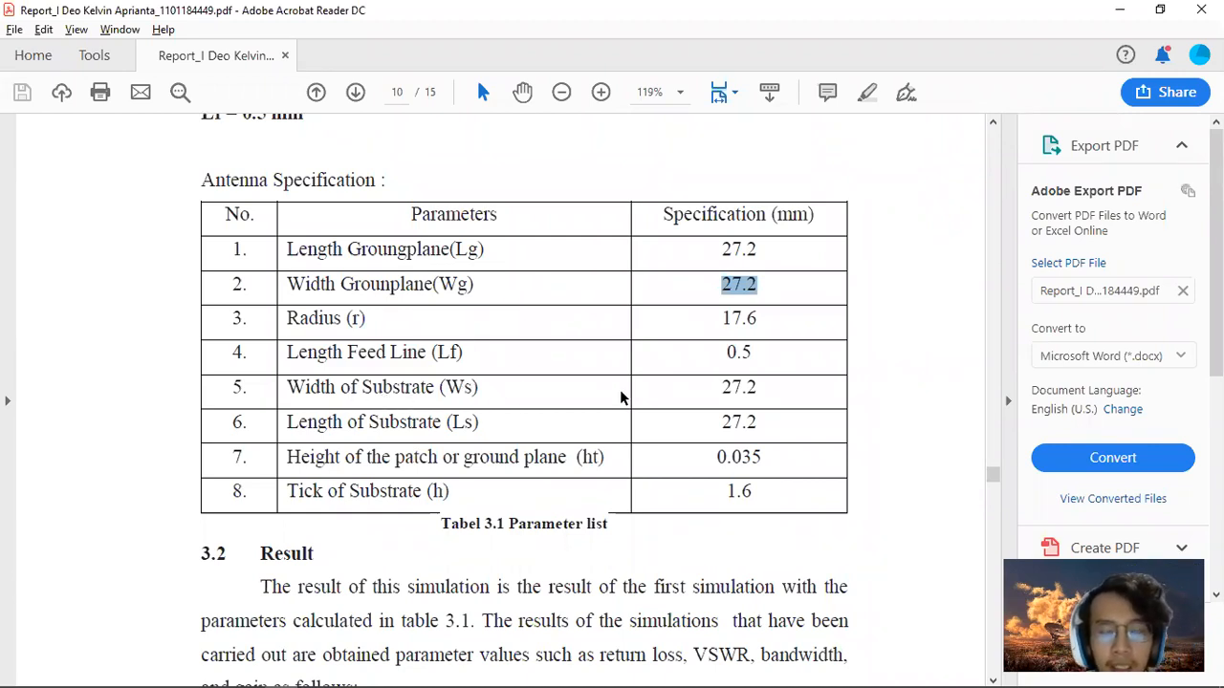
pyautogui.moveTo(726, 390); pyautogui.dragTo(756, 422)
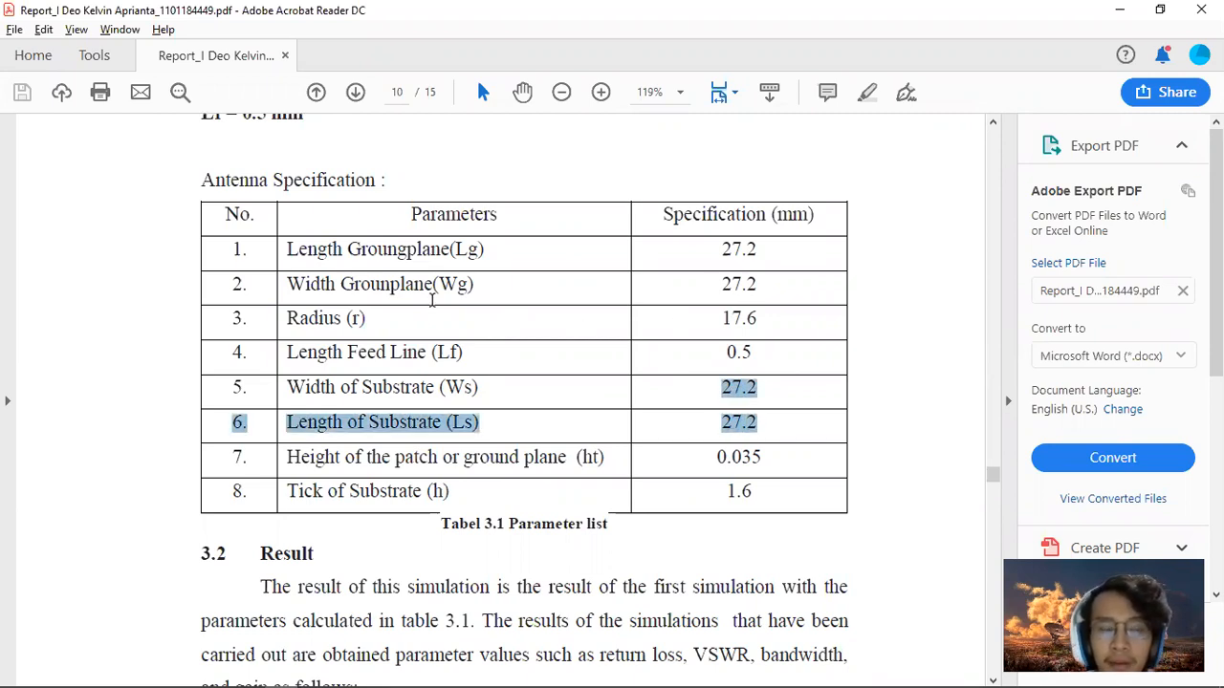
pyautogui.moveTo(761, 423); pyautogui.dragTo(751, 422)
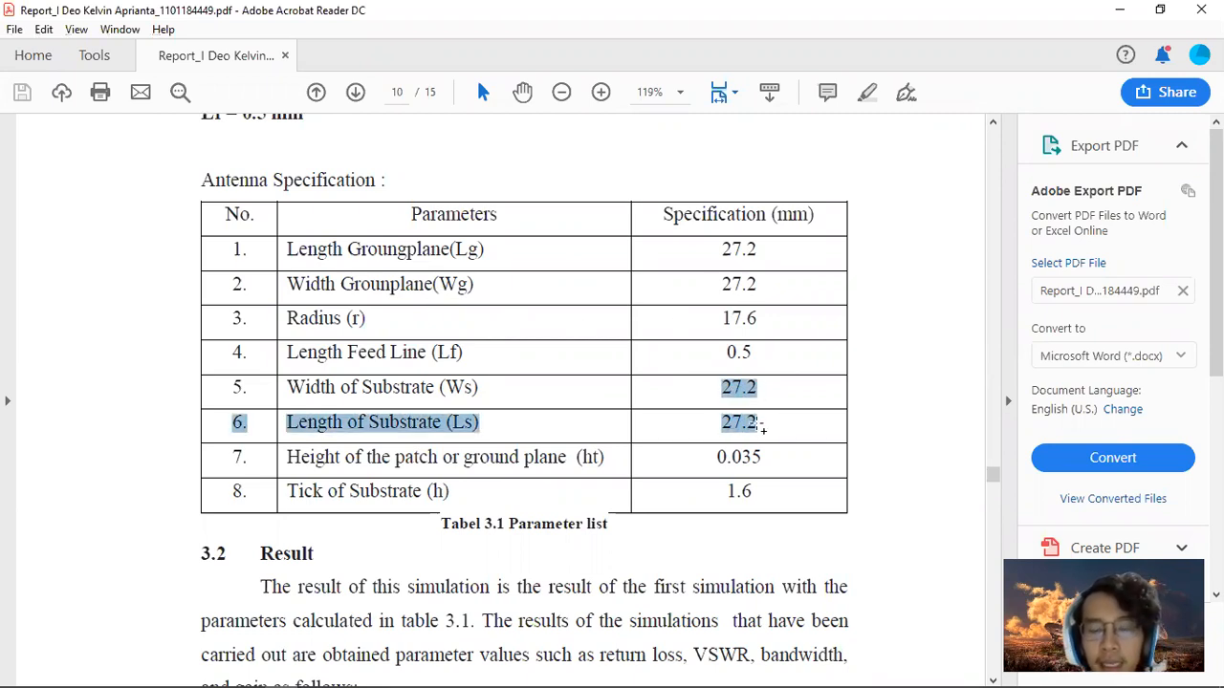
# Step: Set the Substrate brick's Xmax to Wg and its Y range from -Wg to Wg
pyautogui.hotkey('alt', 'Tab')
pyautogui.moveTo(1061, 122); pyautogui.dragTo(1046, 127)
pyautogui.write('Wg')
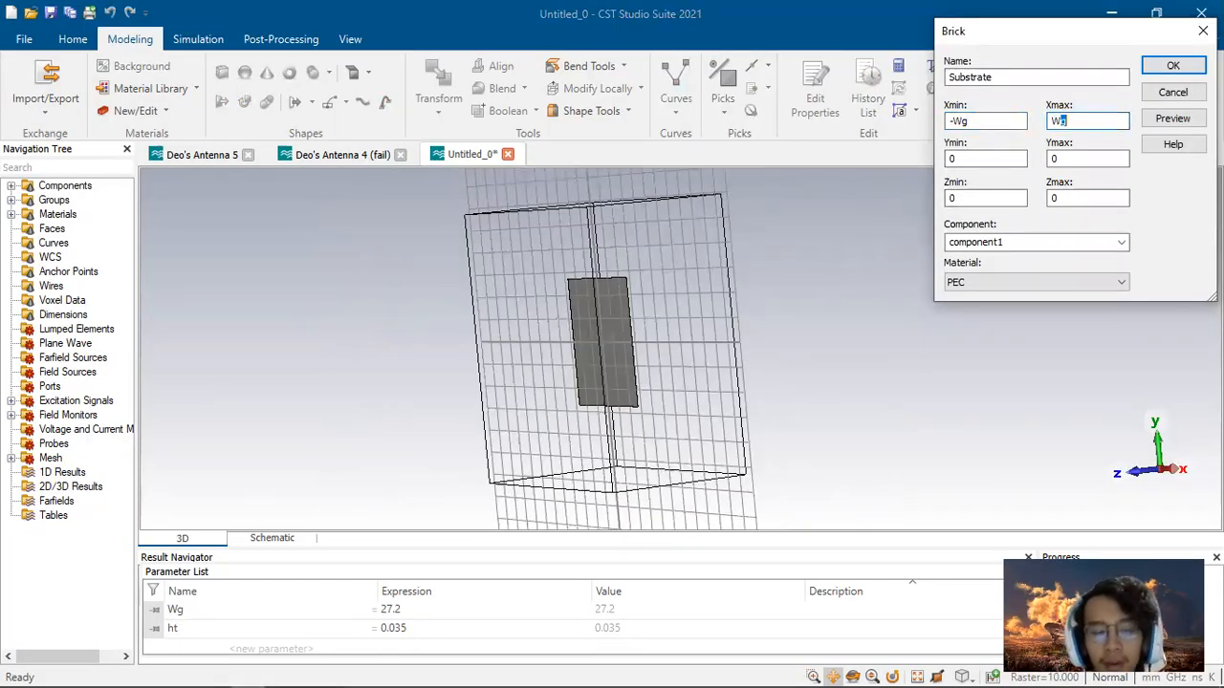
pyautogui.moveTo(970, 160); pyautogui.dragTo(929, 161)
pyautogui.write('Wg')
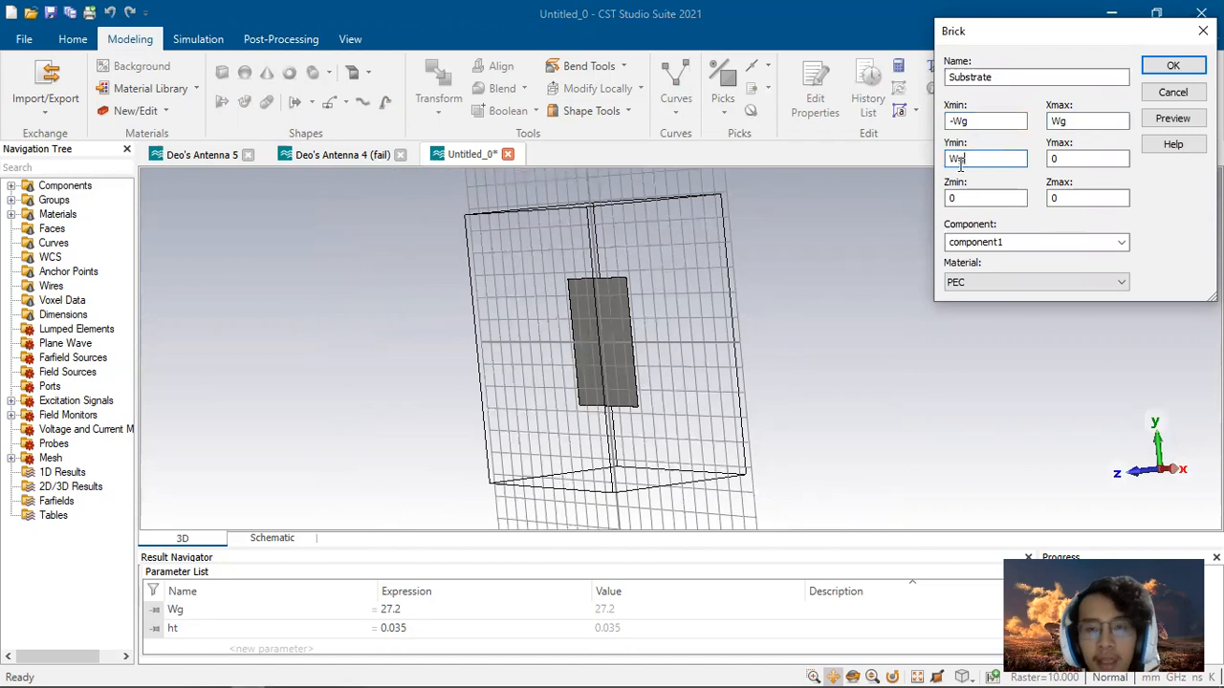
pyautogui.moveTo(1058, 161); pyautogui.dragTo(1014, 165)
pyautogui.write('Wg')
pyautogui.click(947, 158)
pyautogui.write('-')
# Step: Set the Substrate brick's Zmin to ht and its Zmax to h
pyautogui.click(992, 198)
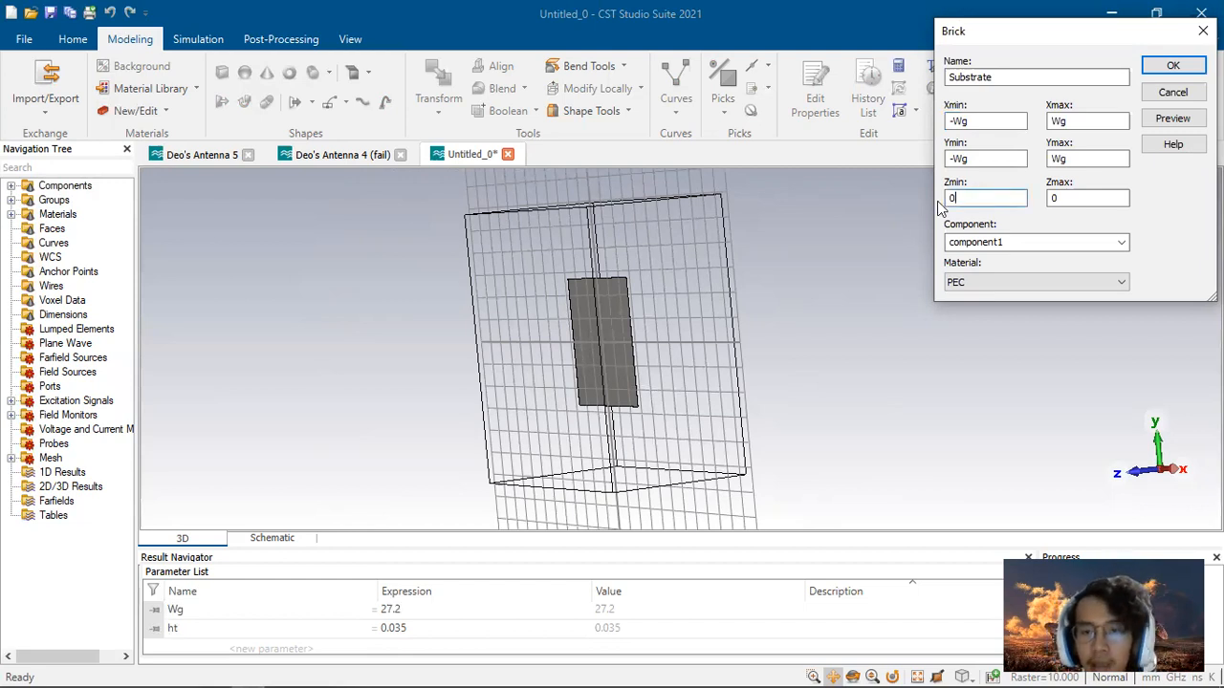
pyautogui.moveTo(962, 198); pyautogui.dragTo(915, 205)
pyautogui.write('ht')
pyautogui.click(1071, 198)
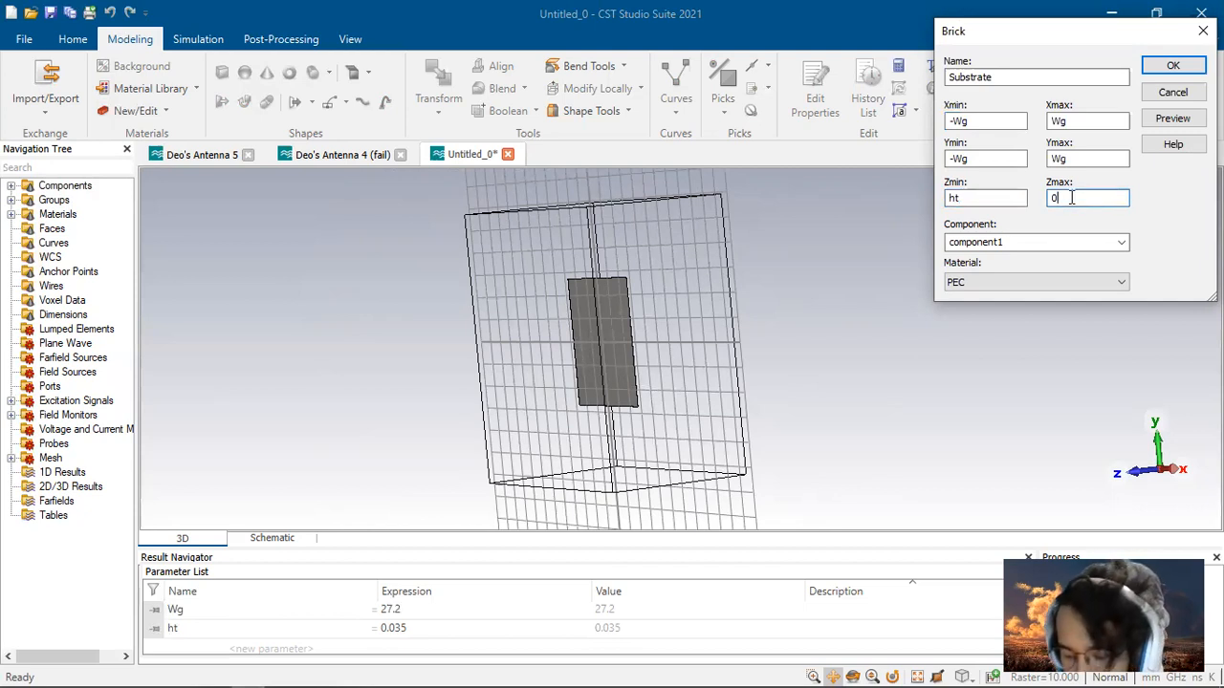
pyautogui.moveTo(1071, 198); pyautogui.dragTo(1050, 200)
pyautogui.write('ht')
pyautogui.press('BackSpace')
# Step: Load FR-4 (lossy) from the material library as the substrate material
pyautogui.click(1033, 282)
pyautogui.click(994, 310)
pyautogui.click(840, 63)
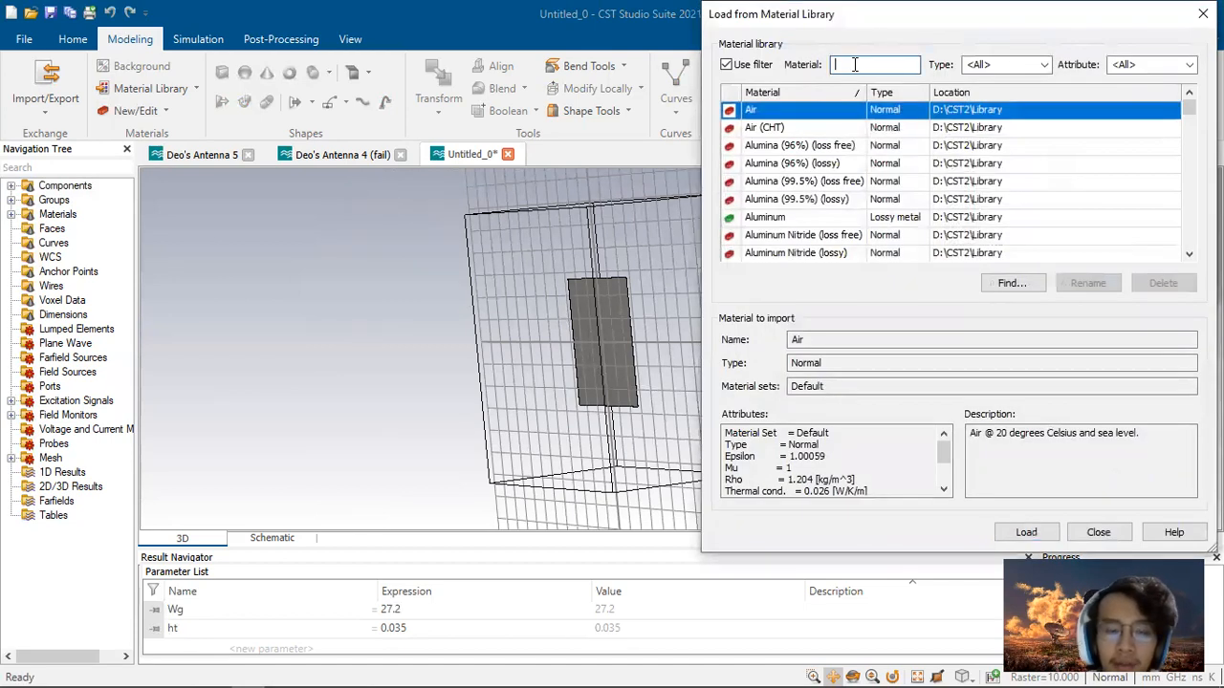
pyautogui.write('fr-')
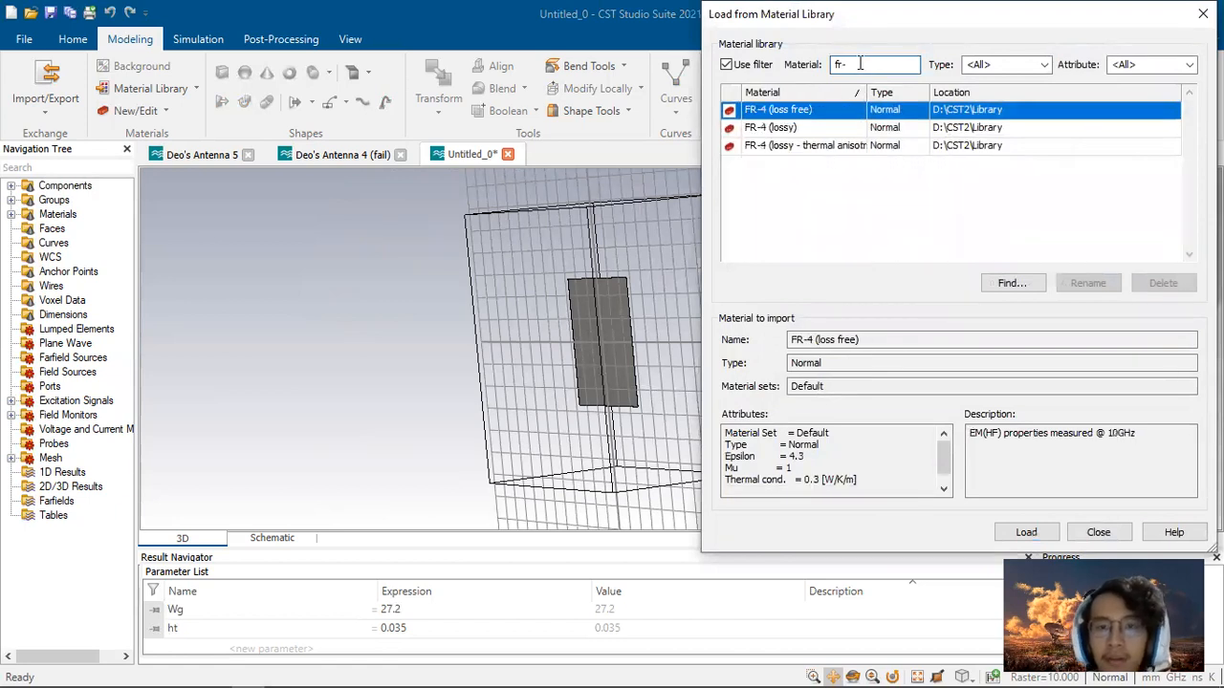
pyautogui.click(824, 132)
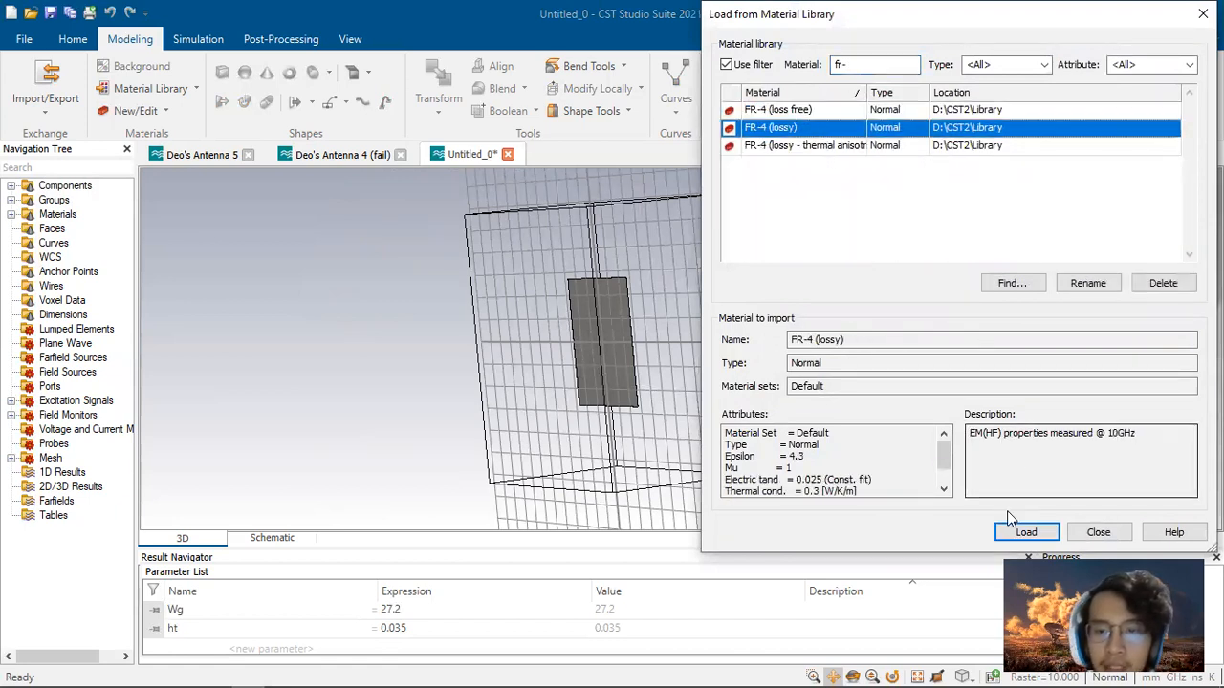
pyautogui.click(1026, 531)
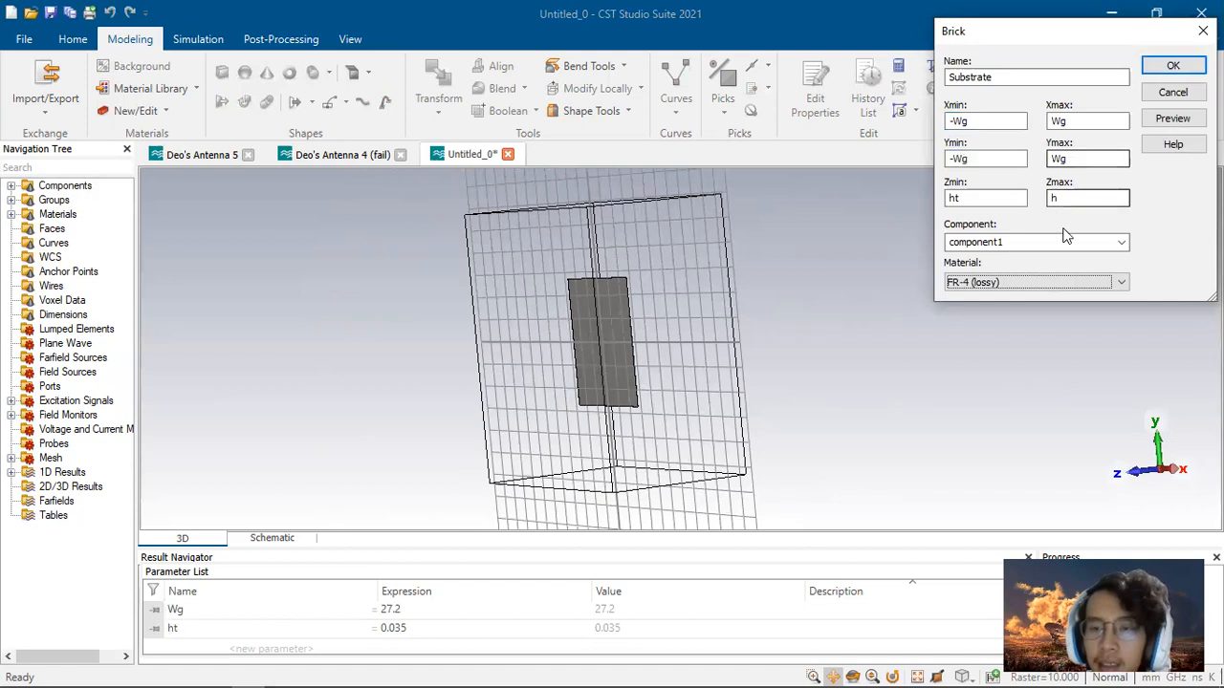
# Step: Define the missing parameter h as 1.6 from the report's substrate thickness and confirm the Substrate brick
pyautogui.click(1183, 123)
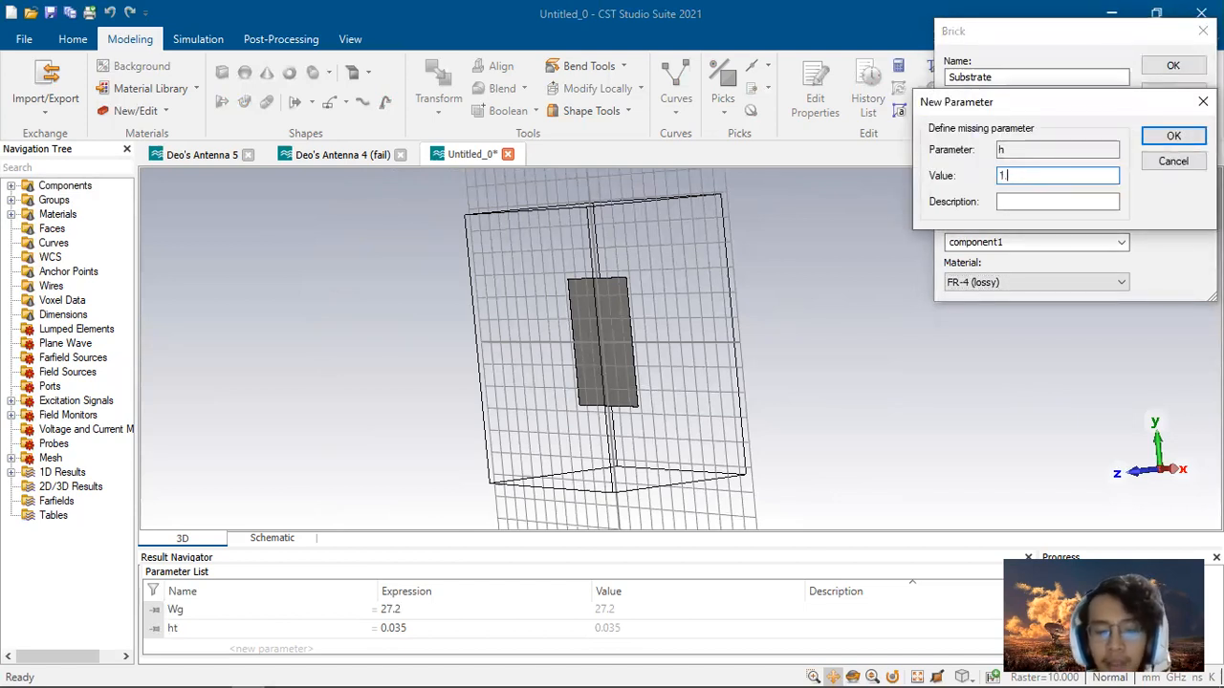
pyautogui.hotkey('alt', 'Tab')
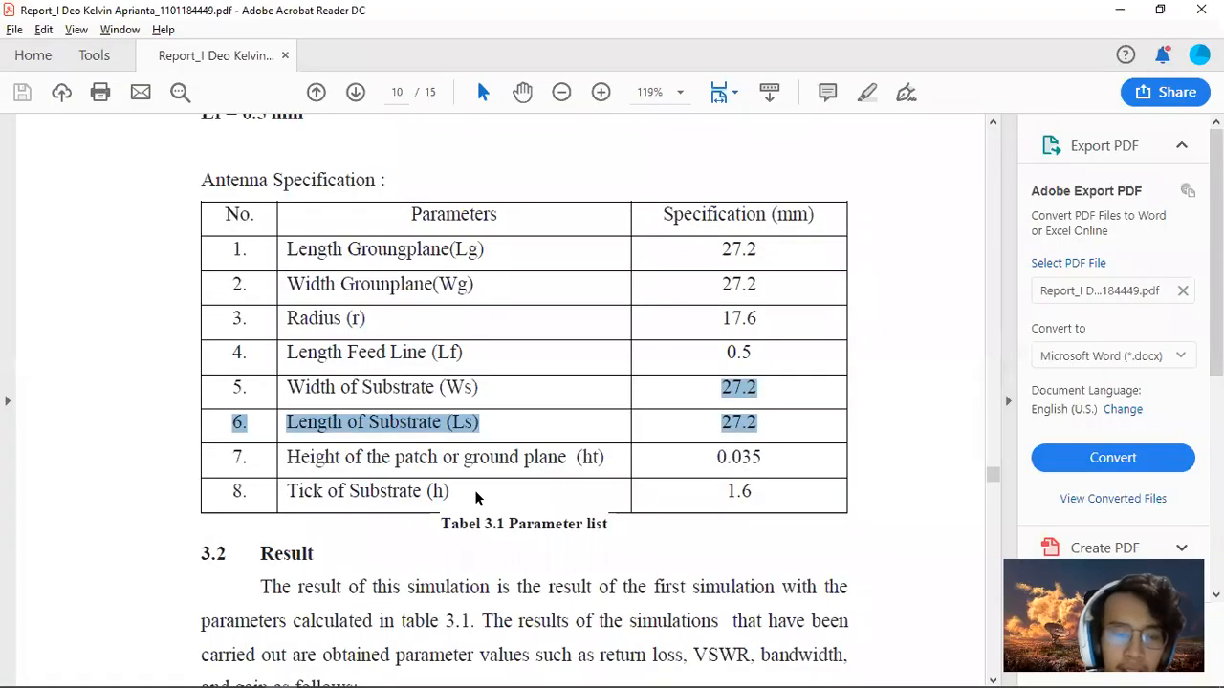
pyautogui.scroll(-1, 476, 491)
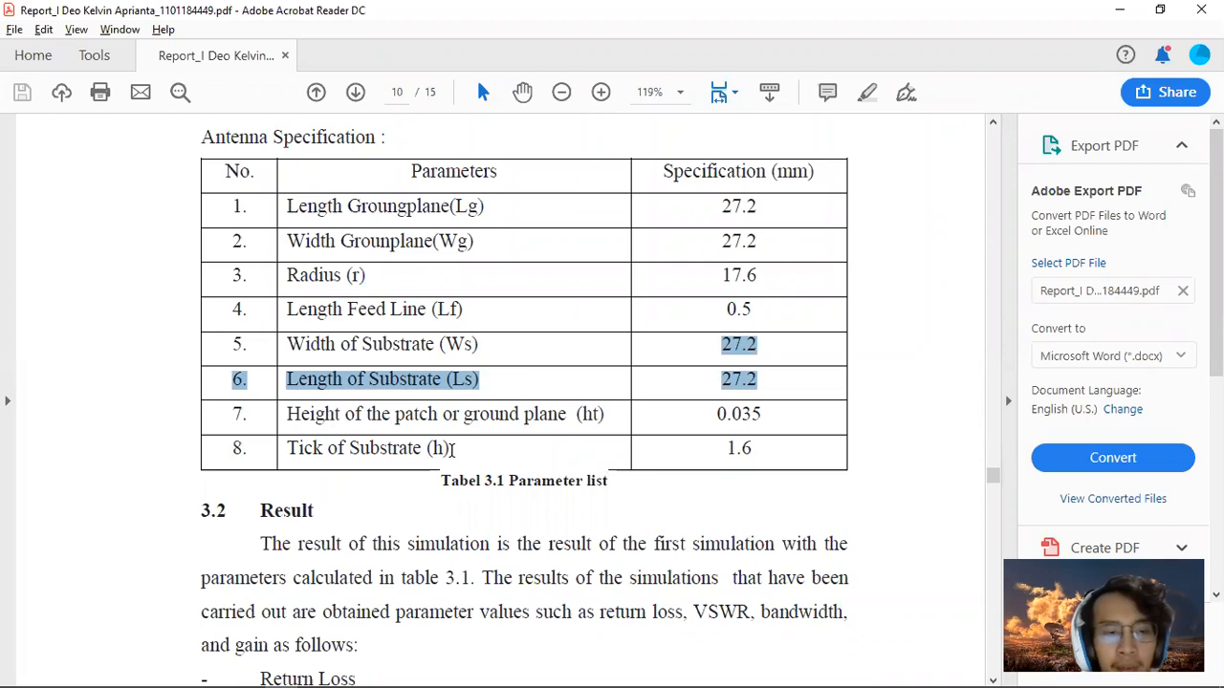
pyautogui.hotkey('alt', 'Tab')
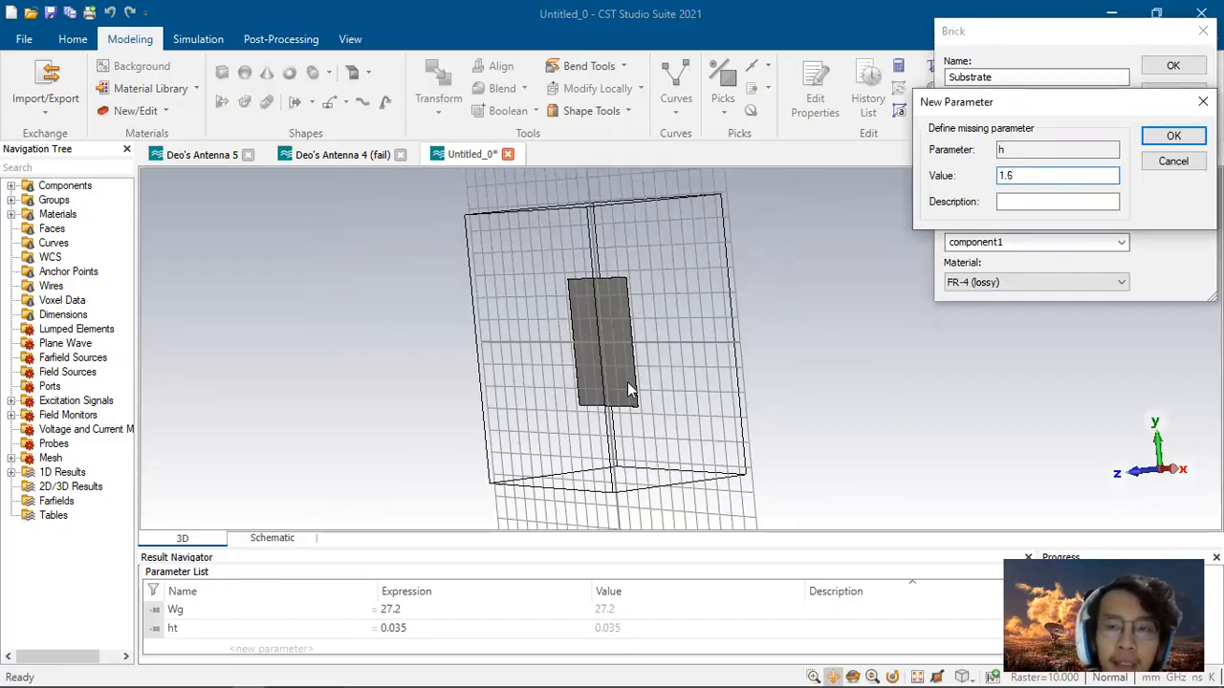
pyautogui.hotkey('alt', 'Tab')
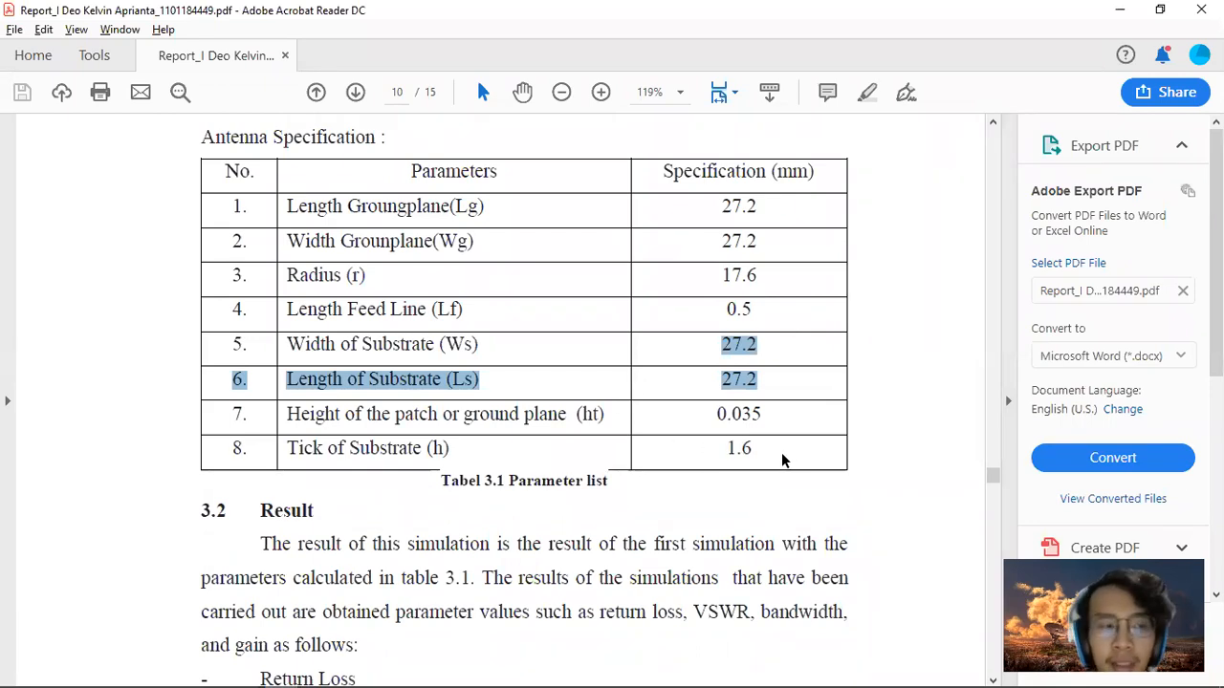
pyautogui.hotkey('alt', 'Tab')
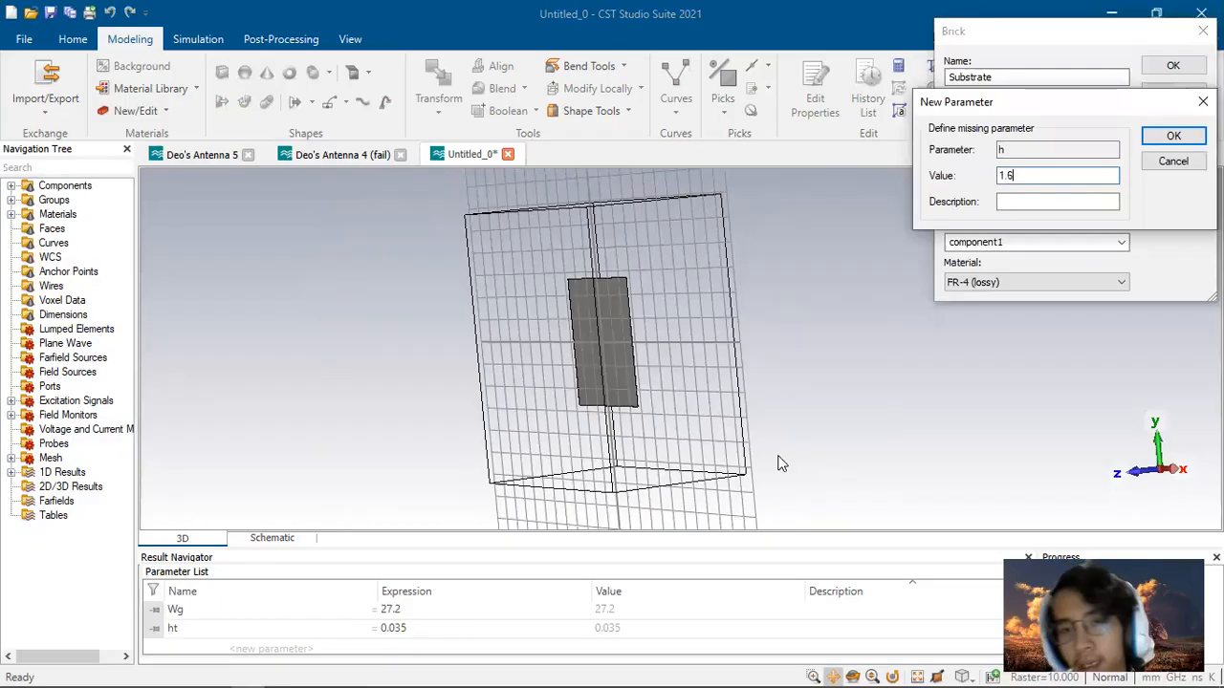
pyautogui.click(1168, 136)
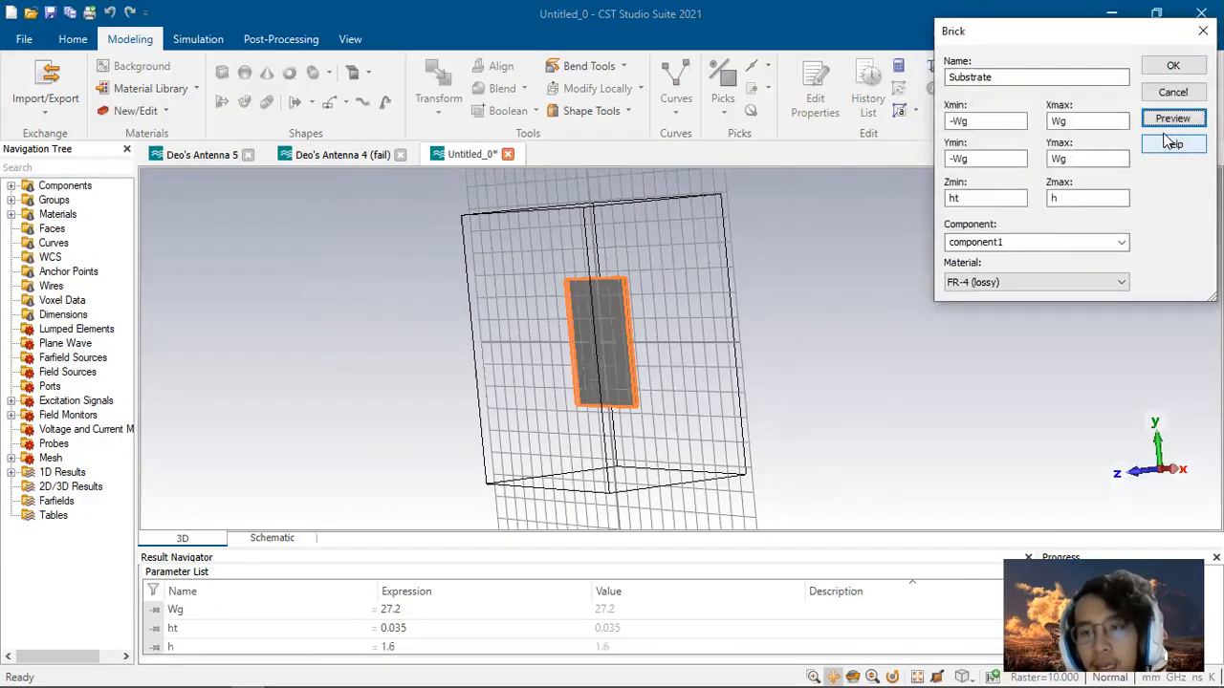
pyautogui.moveTo(731, 429); pyautogui.dragTo(756, 415)
pyautogui.click(1169, 66)
# Step: Start a cylinder named Patch with outer radius r
pyautogui.moveTo(655, 347); pyautogui.dragTo(1004, 339)
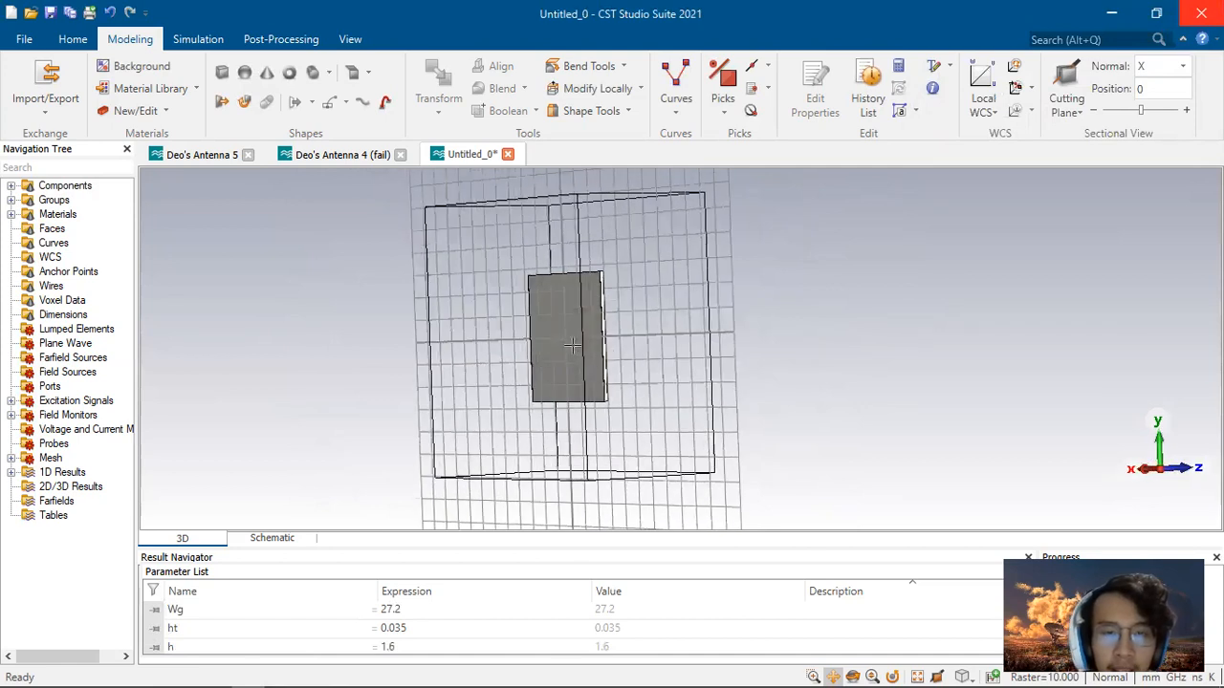
pyautogui.moveTo(766, 352); pyautogui.dragTo(466, 359)
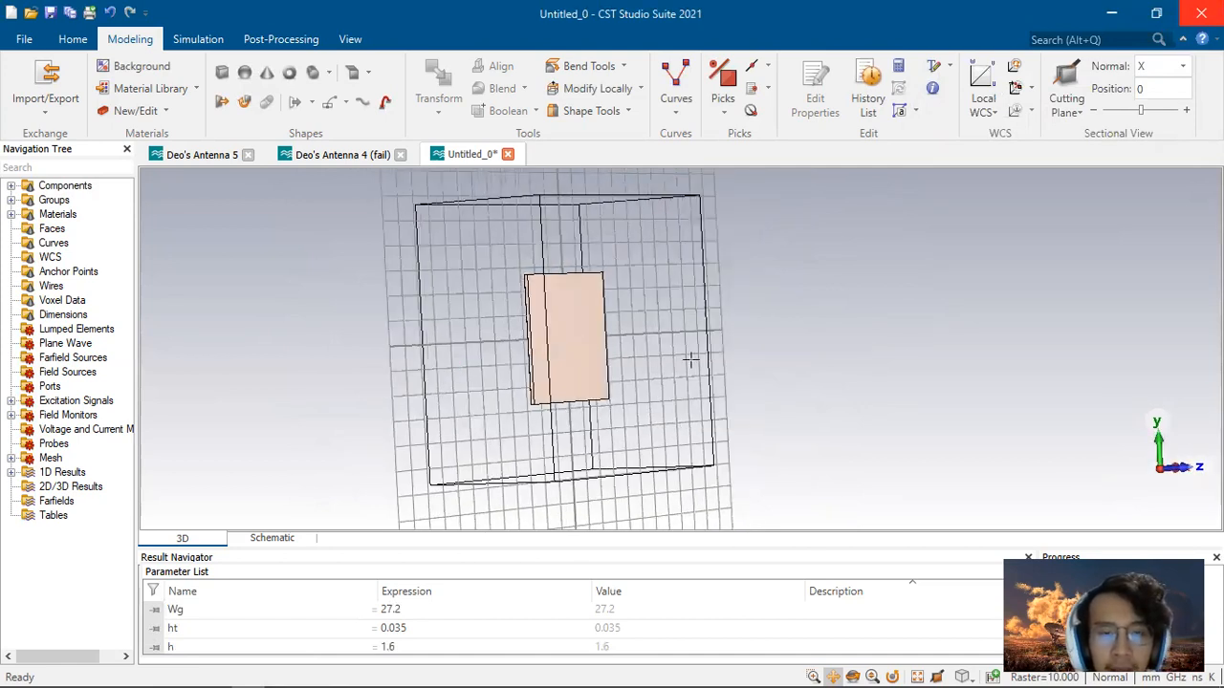
pyautogui.moveTo(691, 361); pyautogui.dragTo(578, 366)
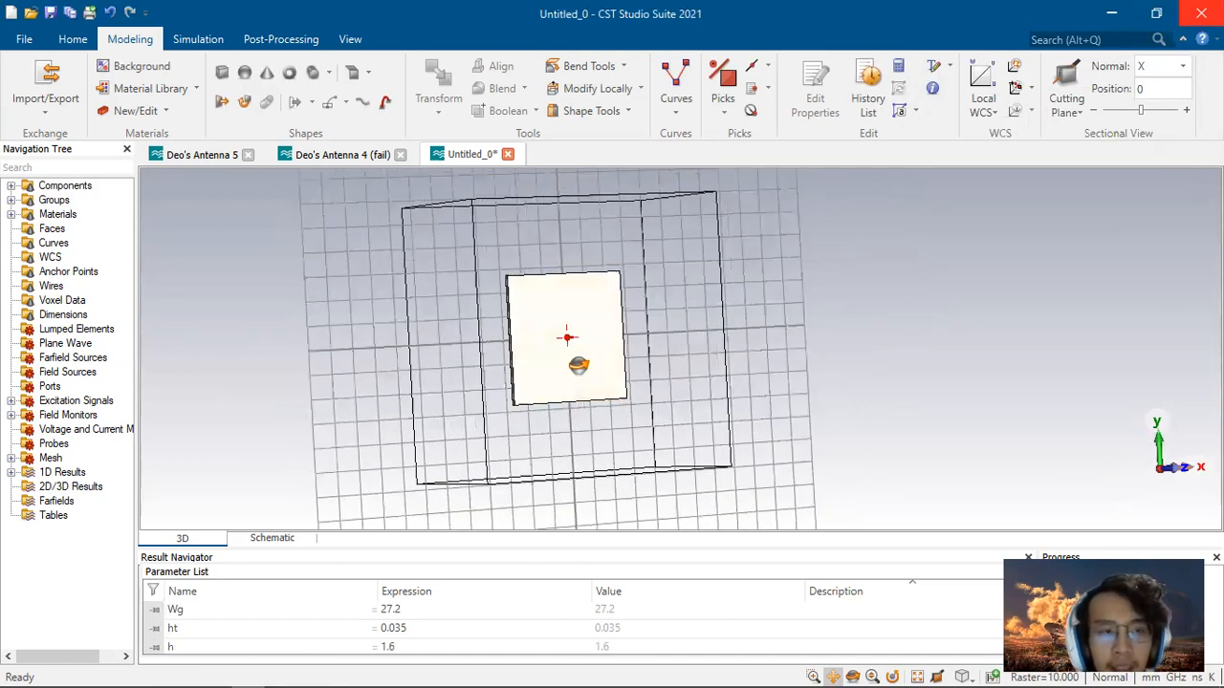
pyautogui.click(311, 76)
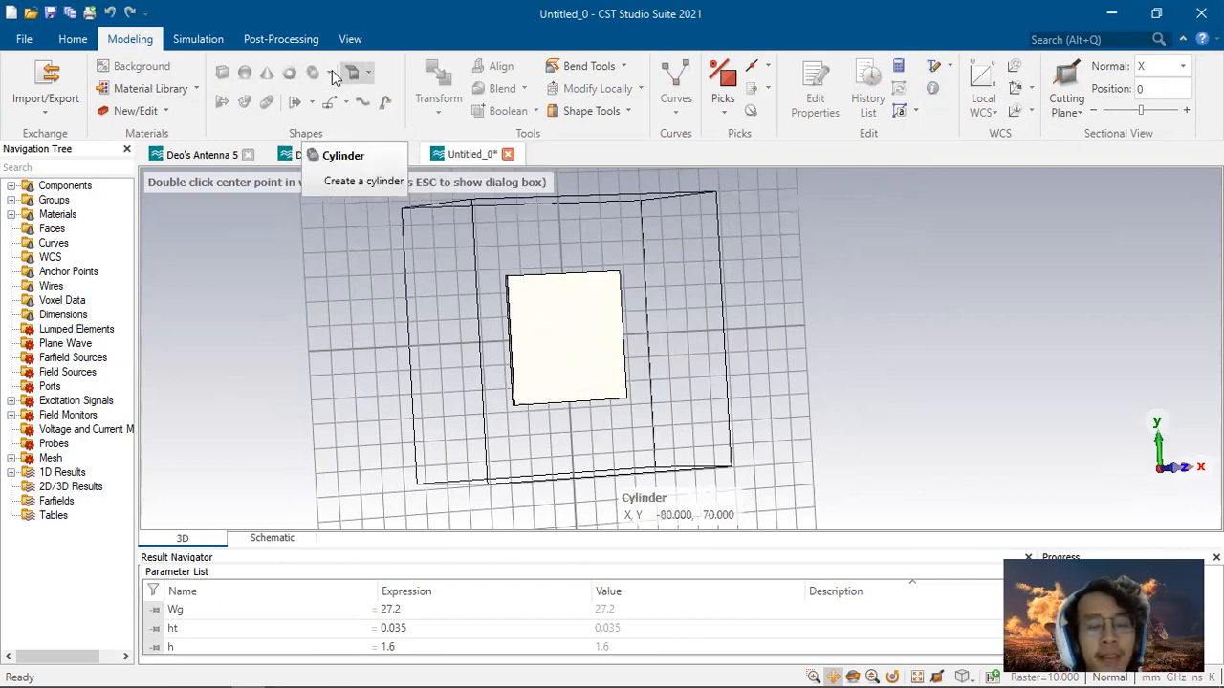
pyautogui.press('Escape')
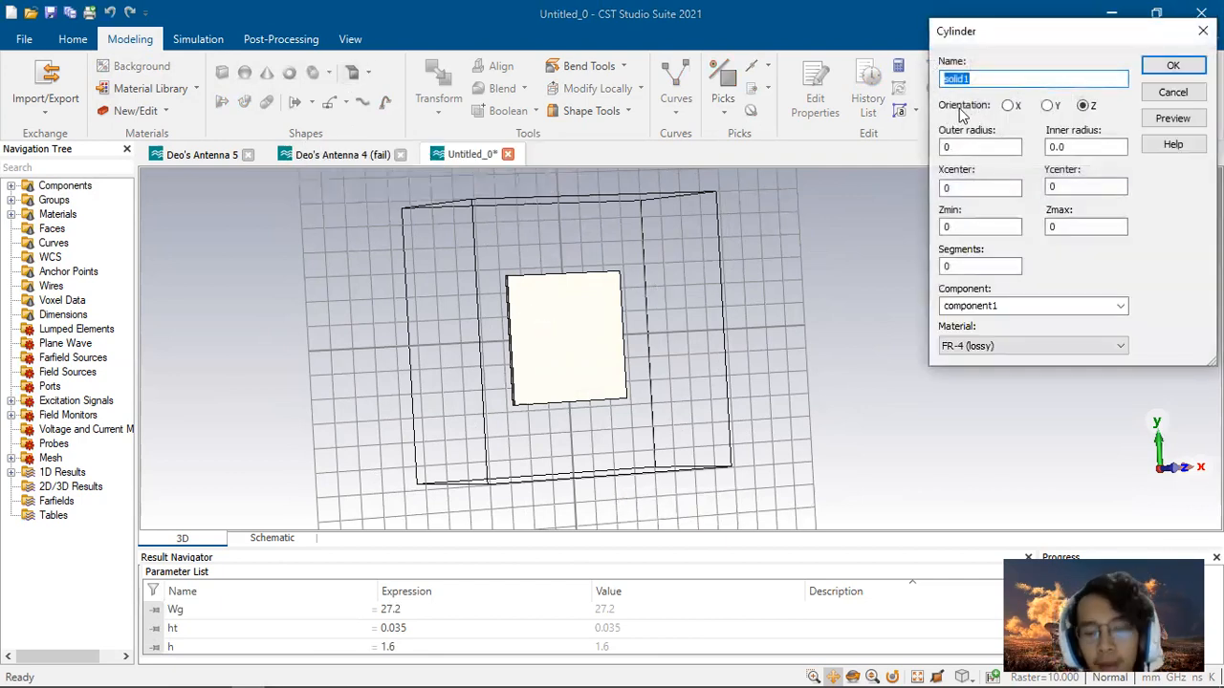
pyautogui.write('Patch')
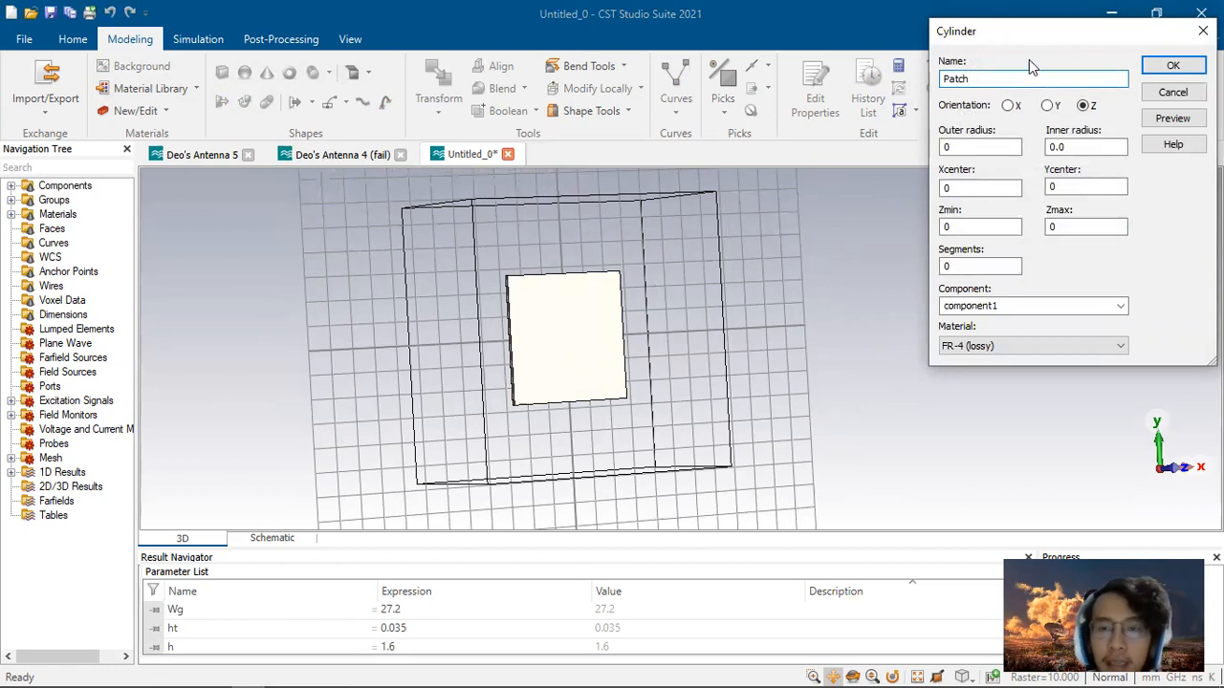
pyautogui.press('Tab')
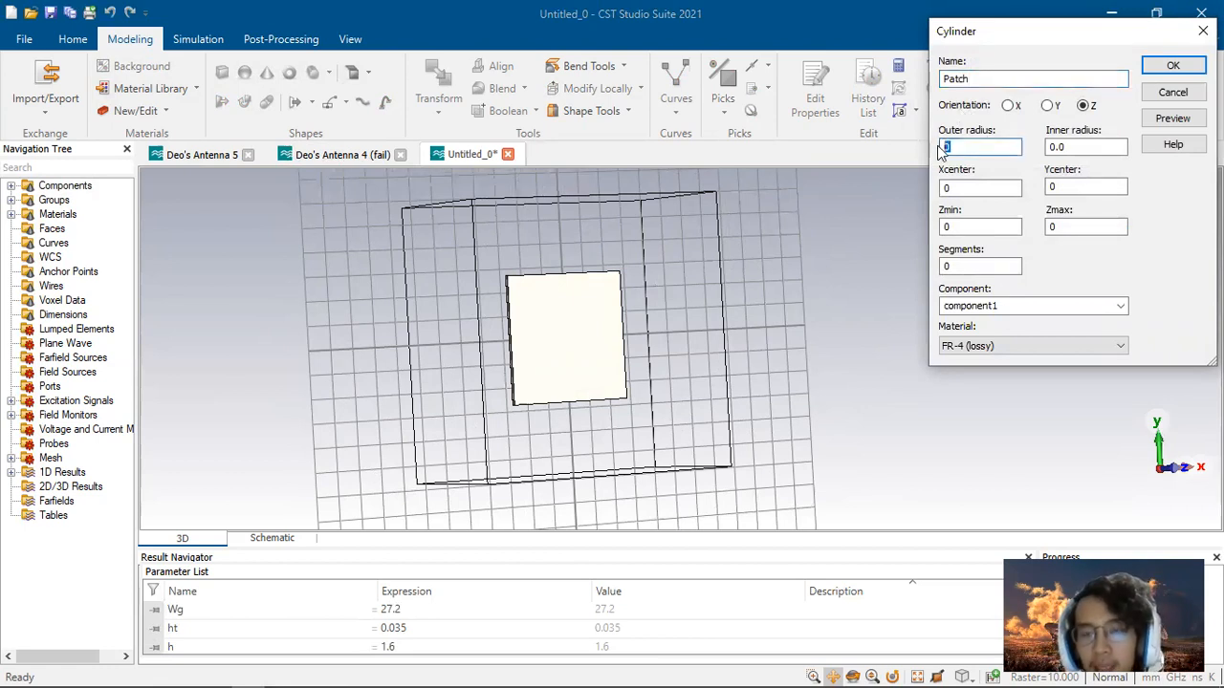
pyautogui.moveTo(973, 149); pyautogui.dragTo(943, 149)
pyautogui.write('a')
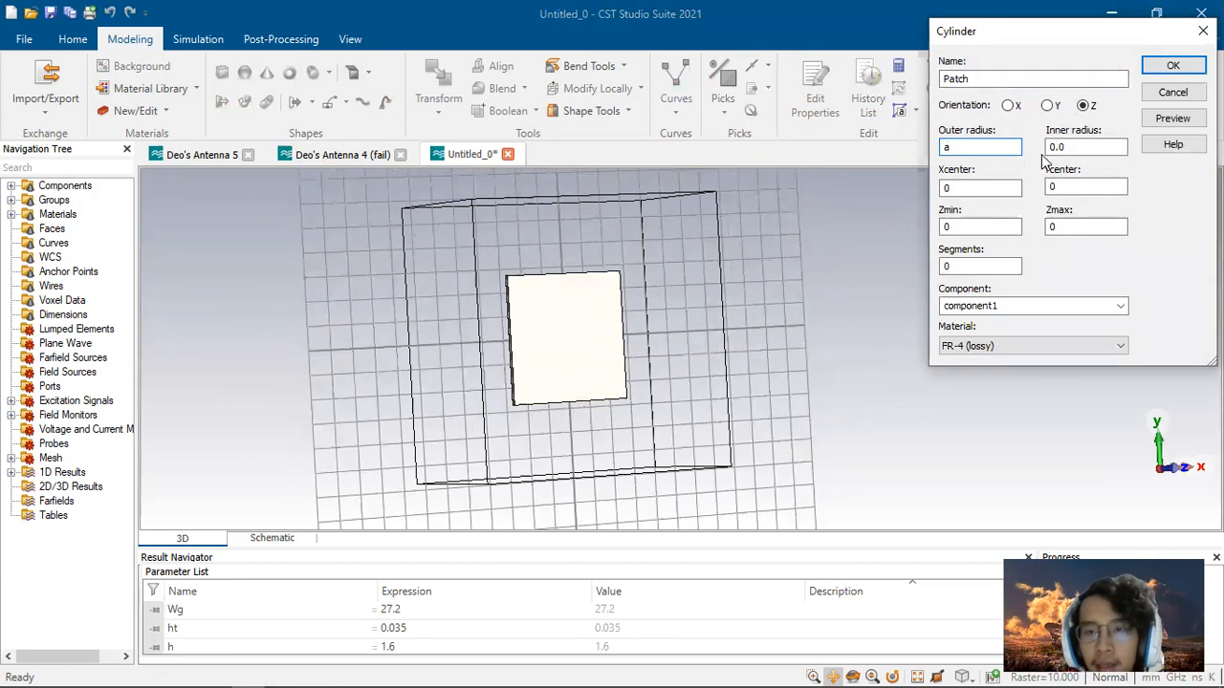
pyautogui.press('BackSpace')
pyautogui.write('r')
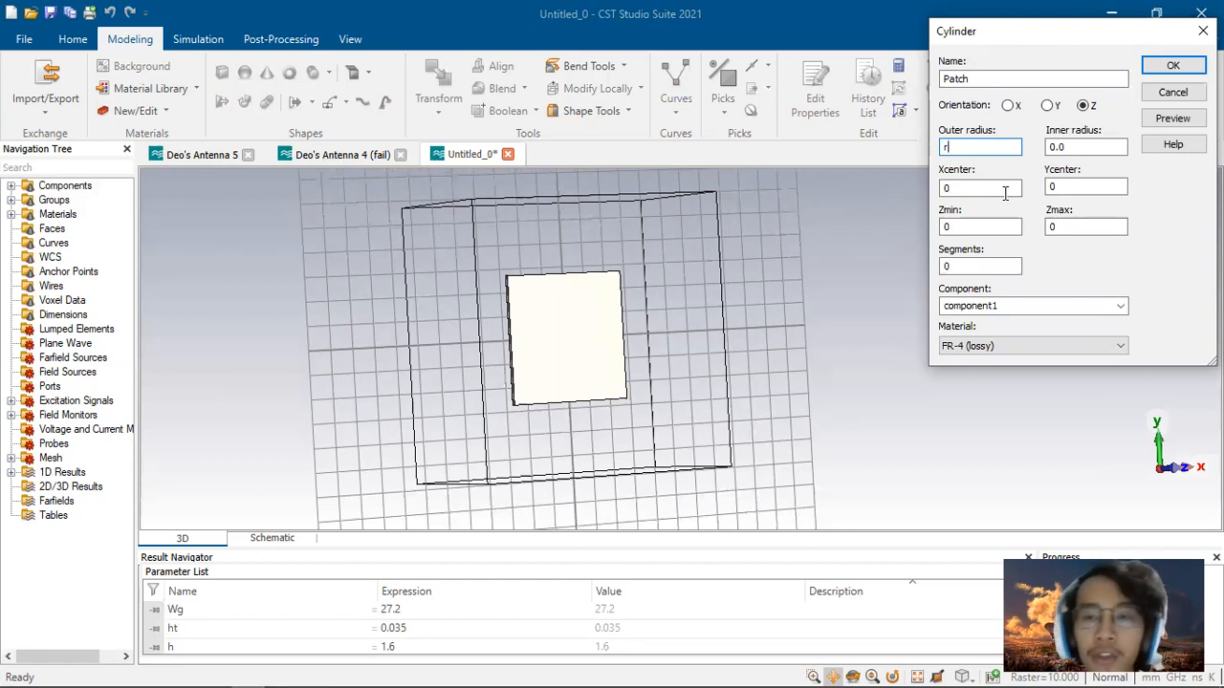
# Step: Set the Patch cylinder's Zmin to h, Zmax to h+ht+ht, and material to PEC
pyautogui.click(990, 189)
pyautogui.click(997, 150)
pyautogui.hotkey('alt', 'Tab')
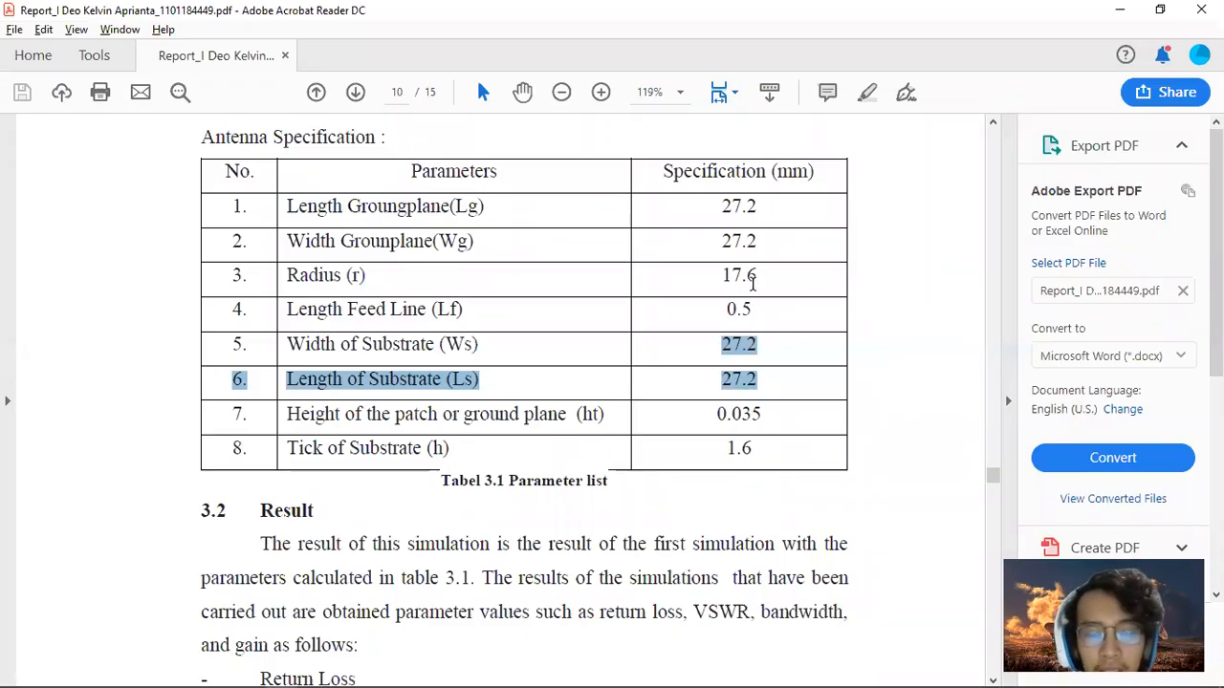
pyautogui.hotkey('alt', 'Tab')
pyautogui.moveTo(954, 229); pyautogui.dragTo(932, 242)
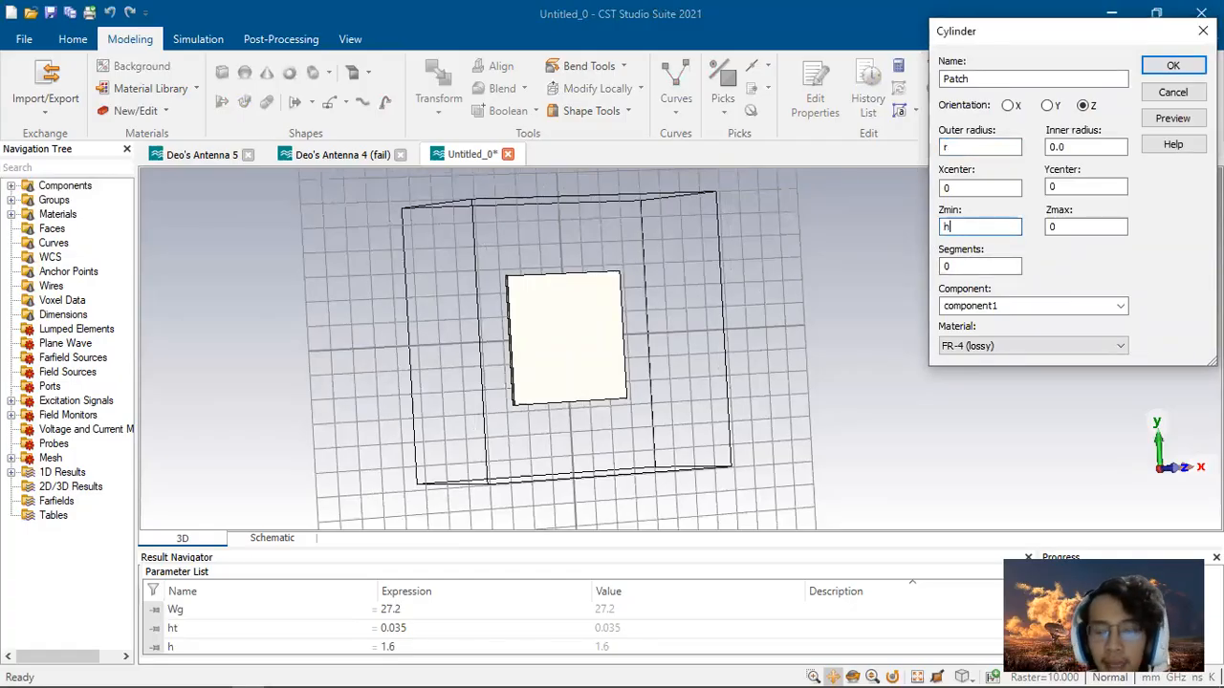
pyautogui.write('h')
pyautogui.press('Tab')
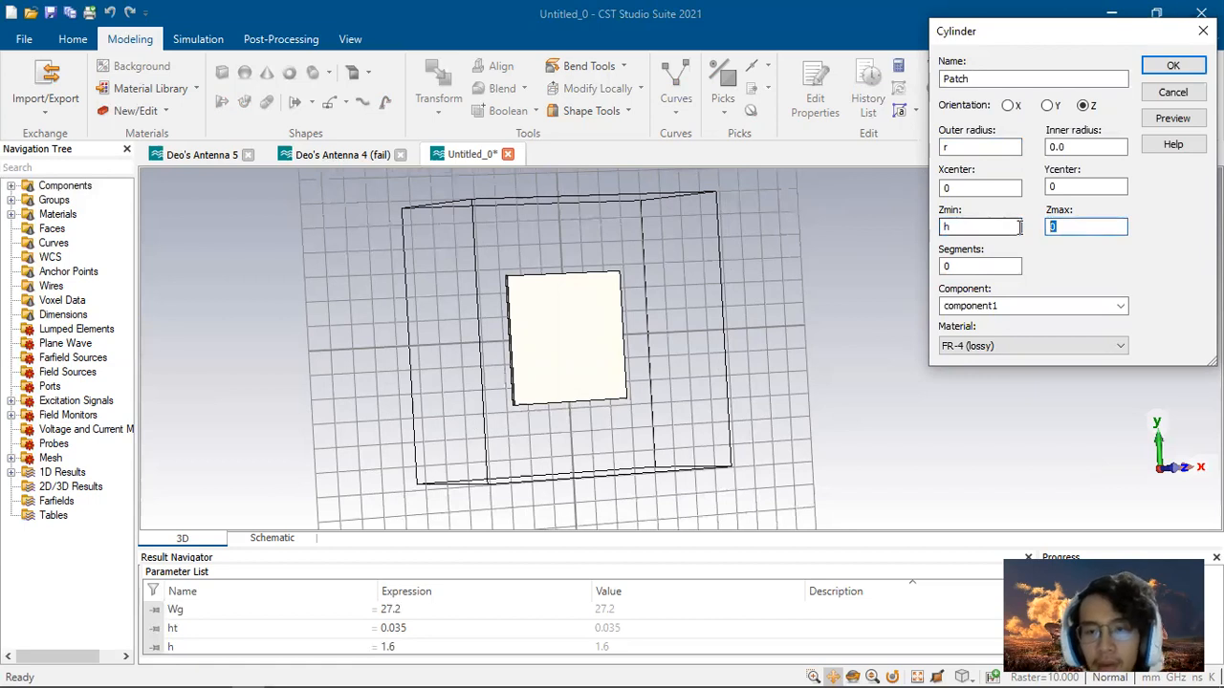
pyautogui.write('h')
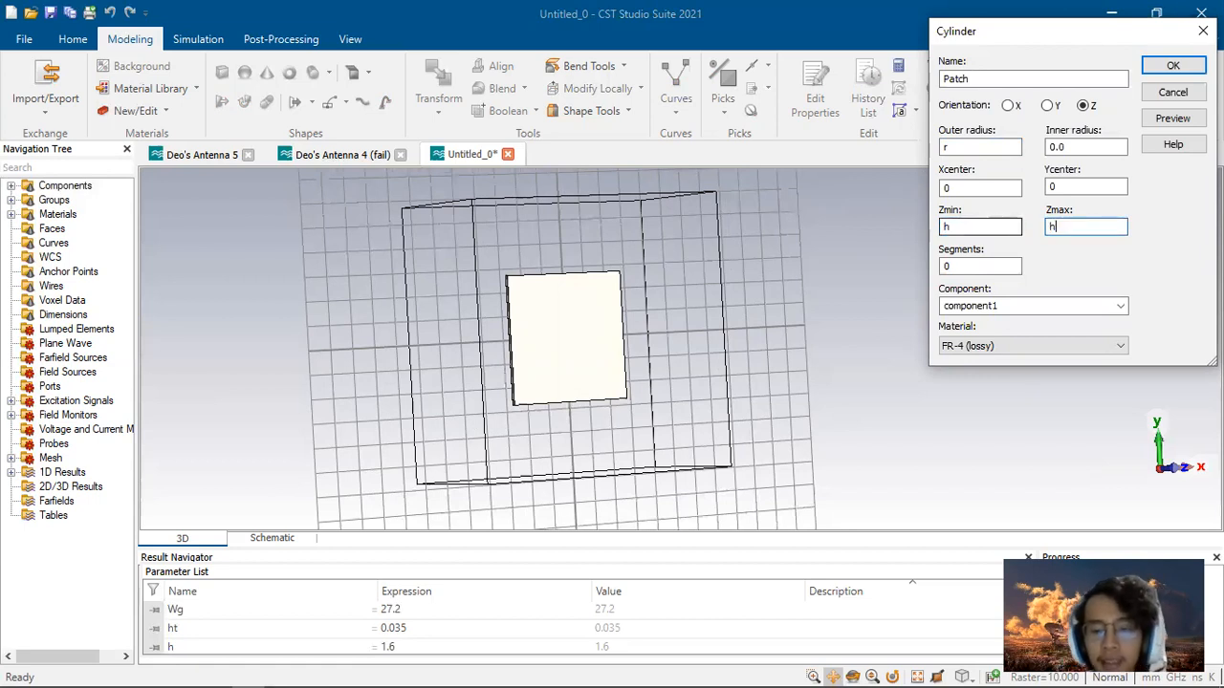
pyautogui.write('+ht+ht')
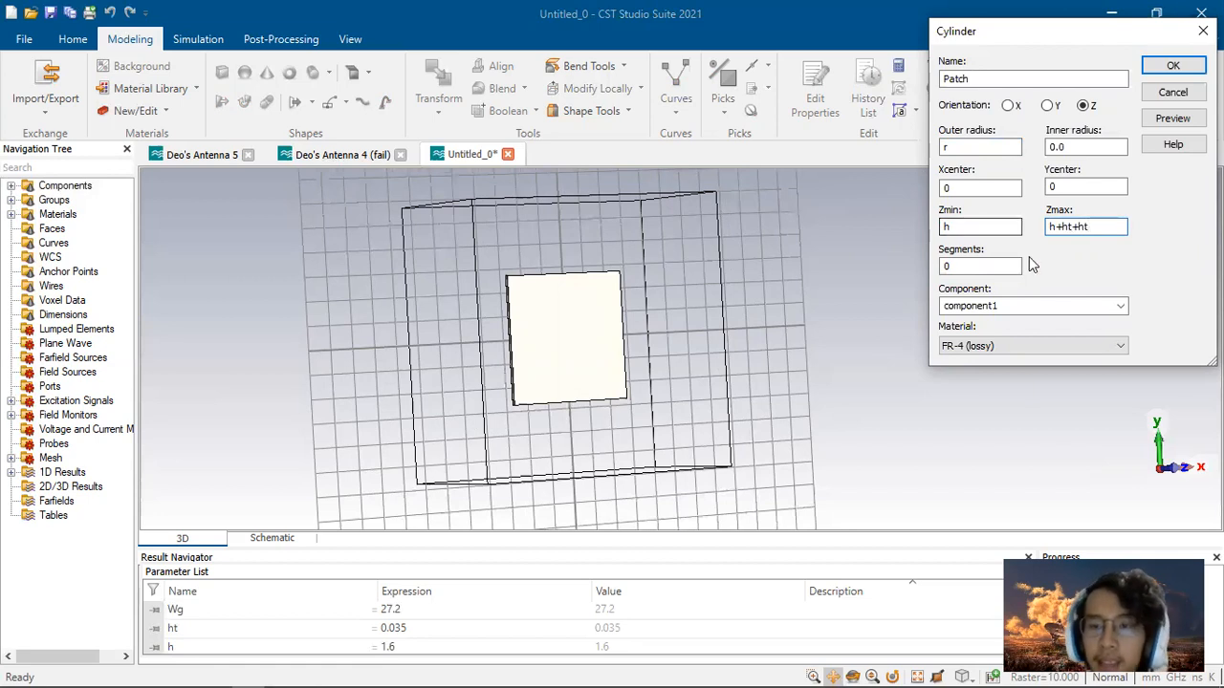
pyautogui.click(968, 346)
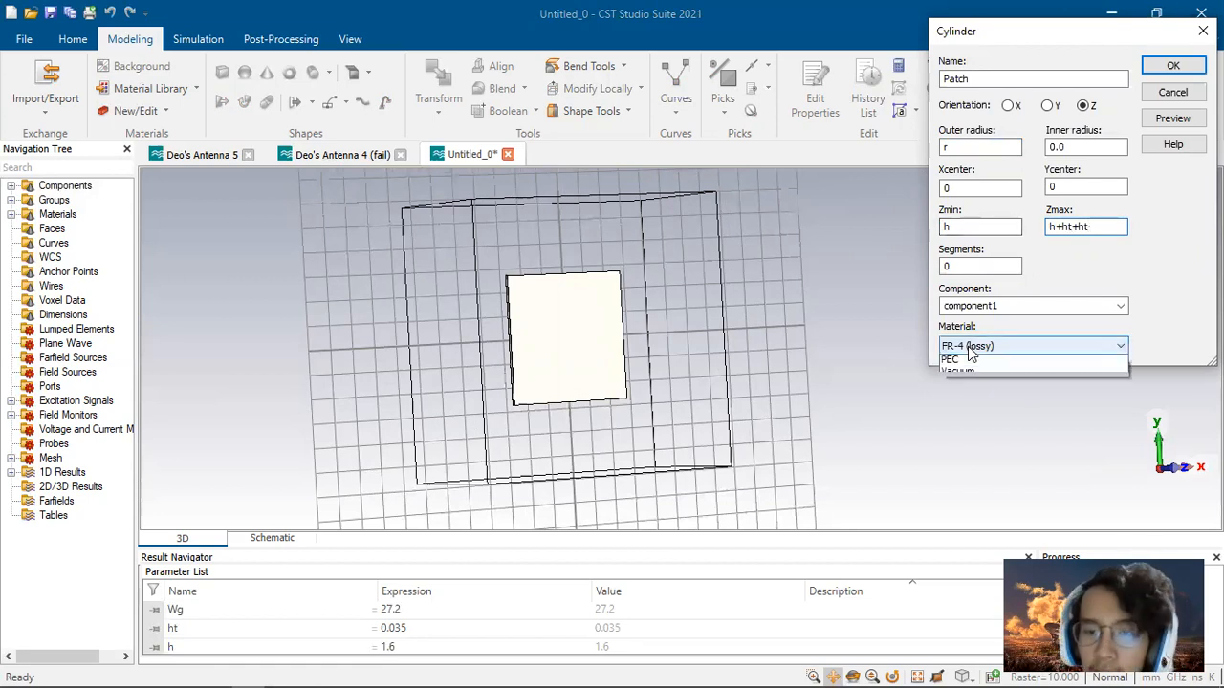
pyautogui.click(961, 393)
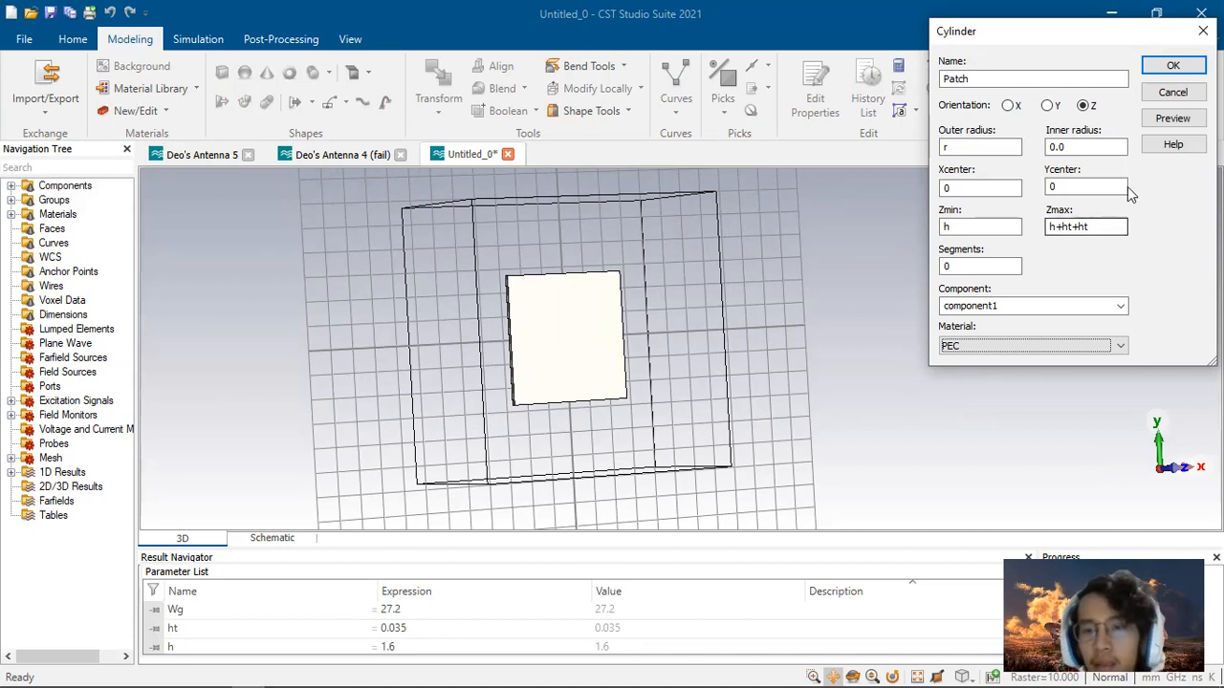
# Step: Define the missing parameter r as 17.6 and confirm the Patch cylinder
pyautogui.click(1168, 123)
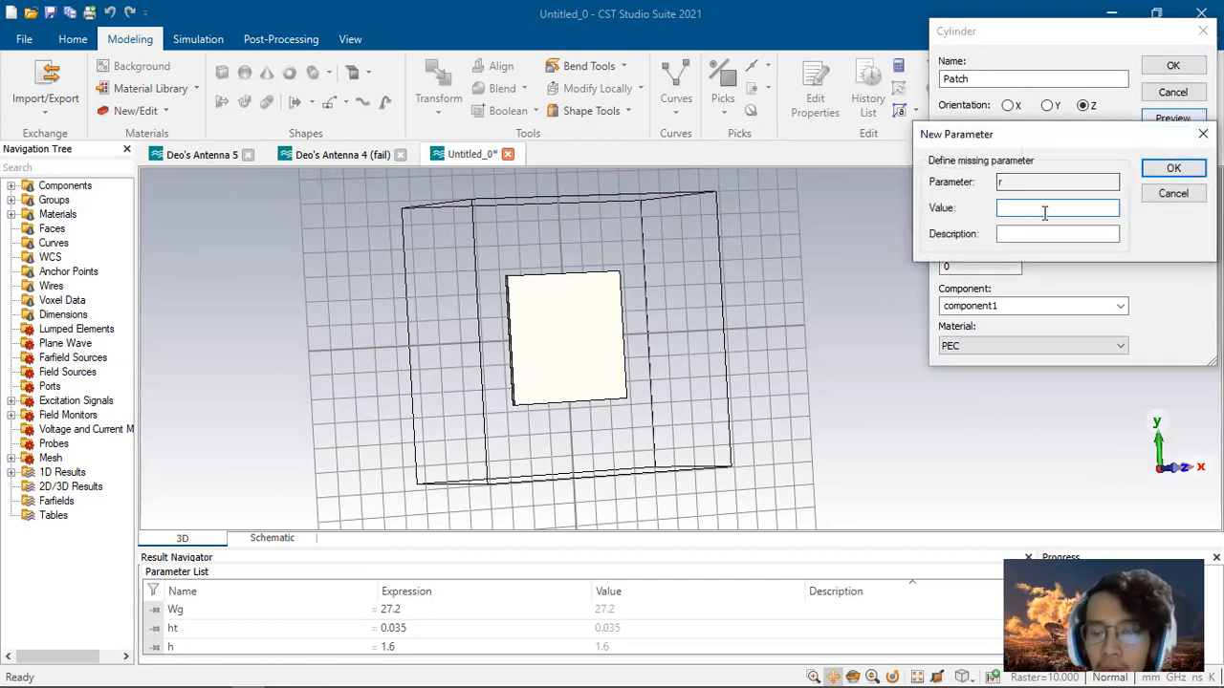
pyautogui.write('17.6')
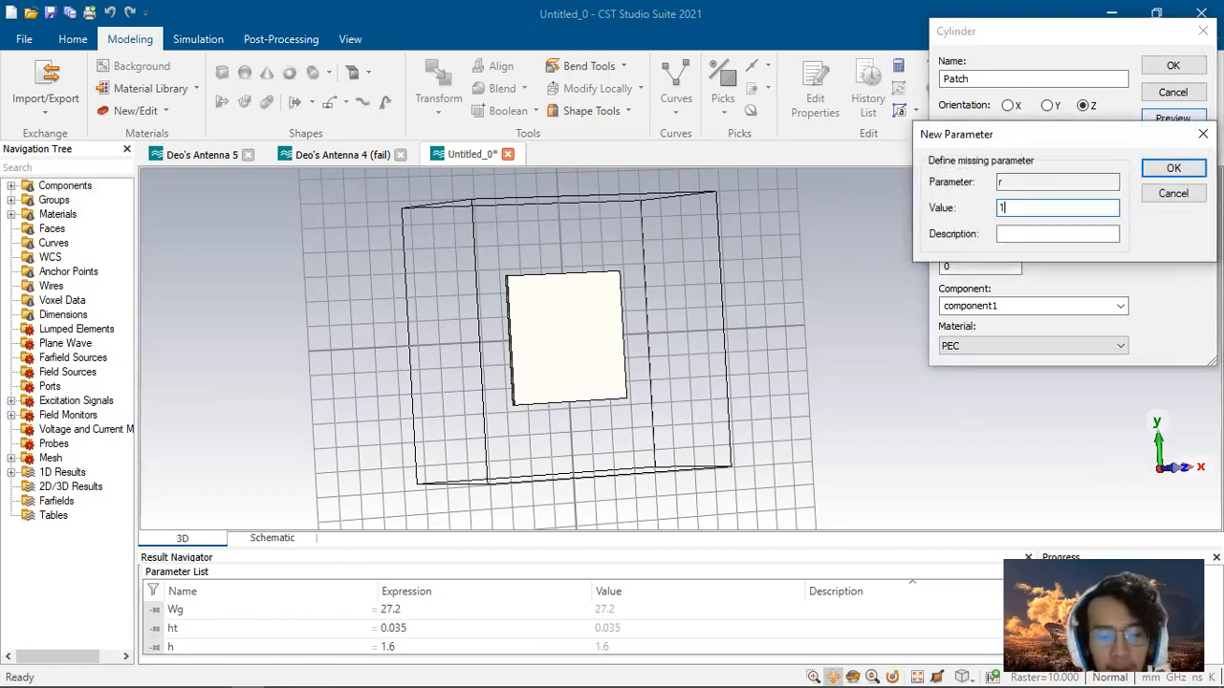
pyautogui.click(1147, 172)
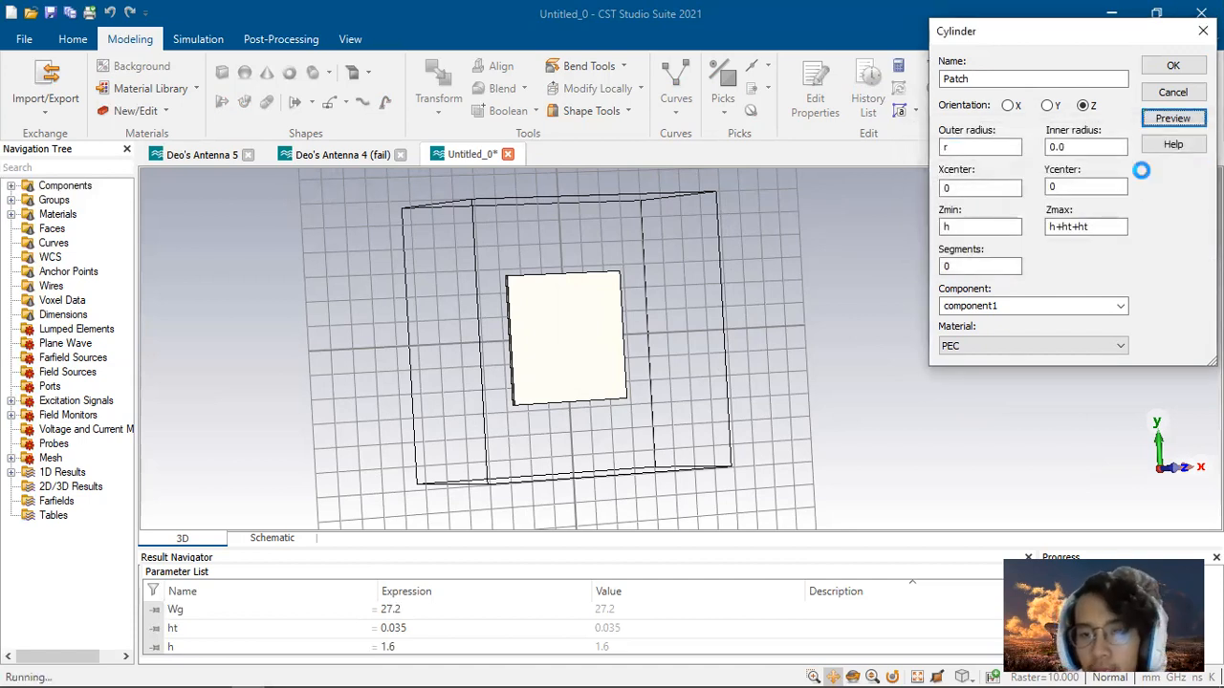
pyautogui.click(1172, 64)
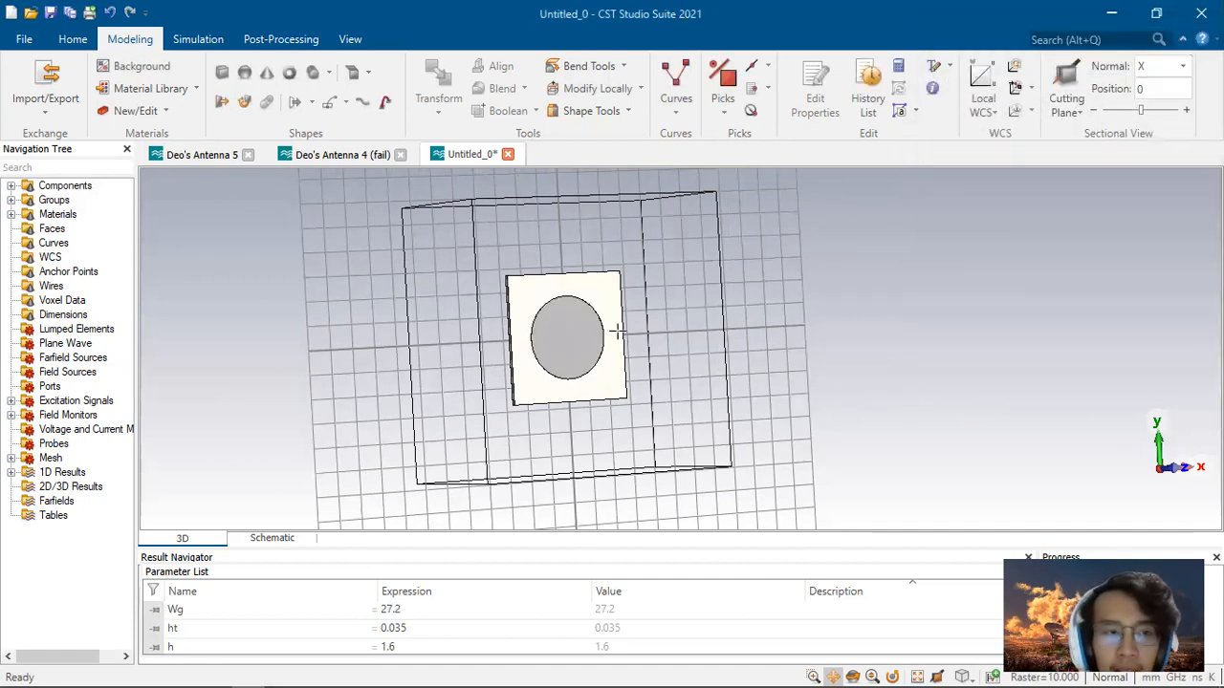
# Step: Orbit the model and inspect the Ground Plane, Patch and Substrate components in the tree
pyautogui.moveTo(725, 344); pyautogui.dragTo(680, 348)
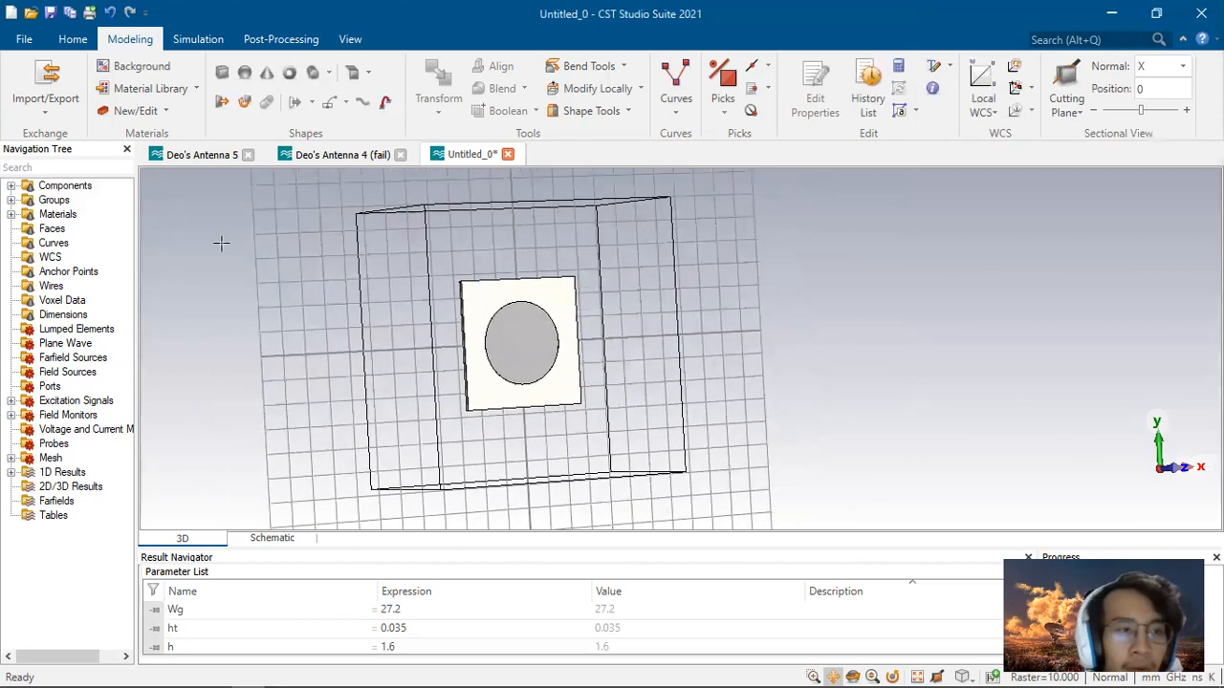
pyautogui.click(11, 186)
pyautogui.click(29, 201)
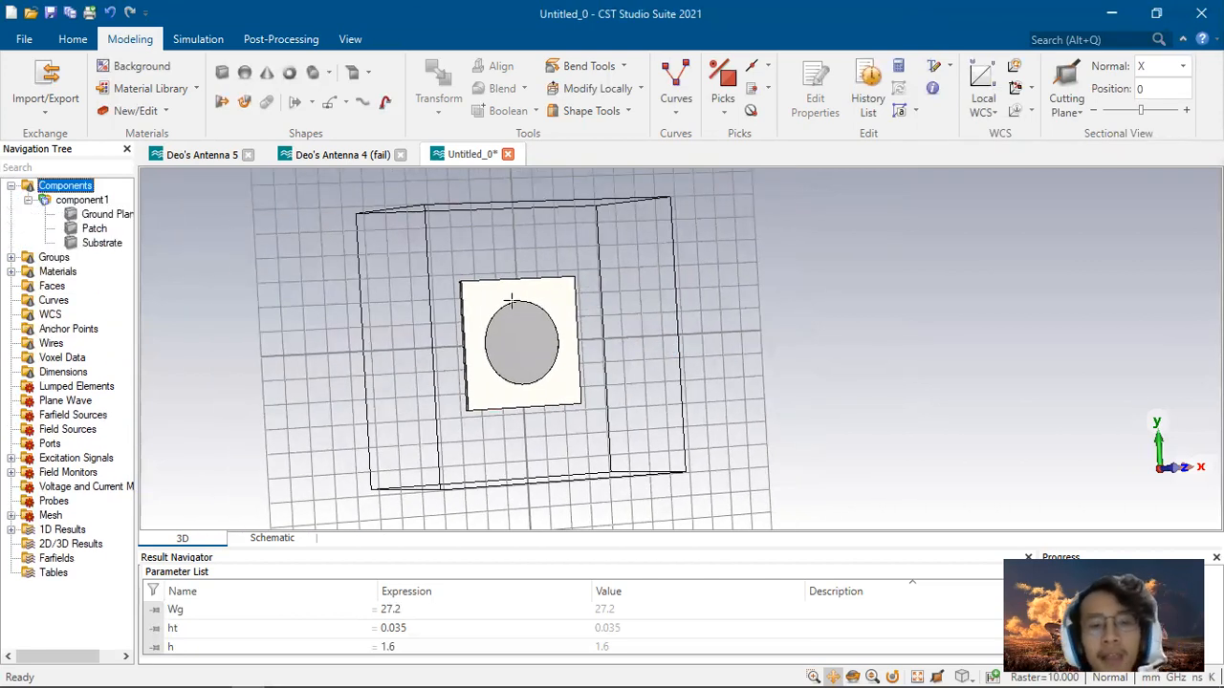
pyautogui.moveTo(738, 334); pyautogui.dragTo(779, 327)
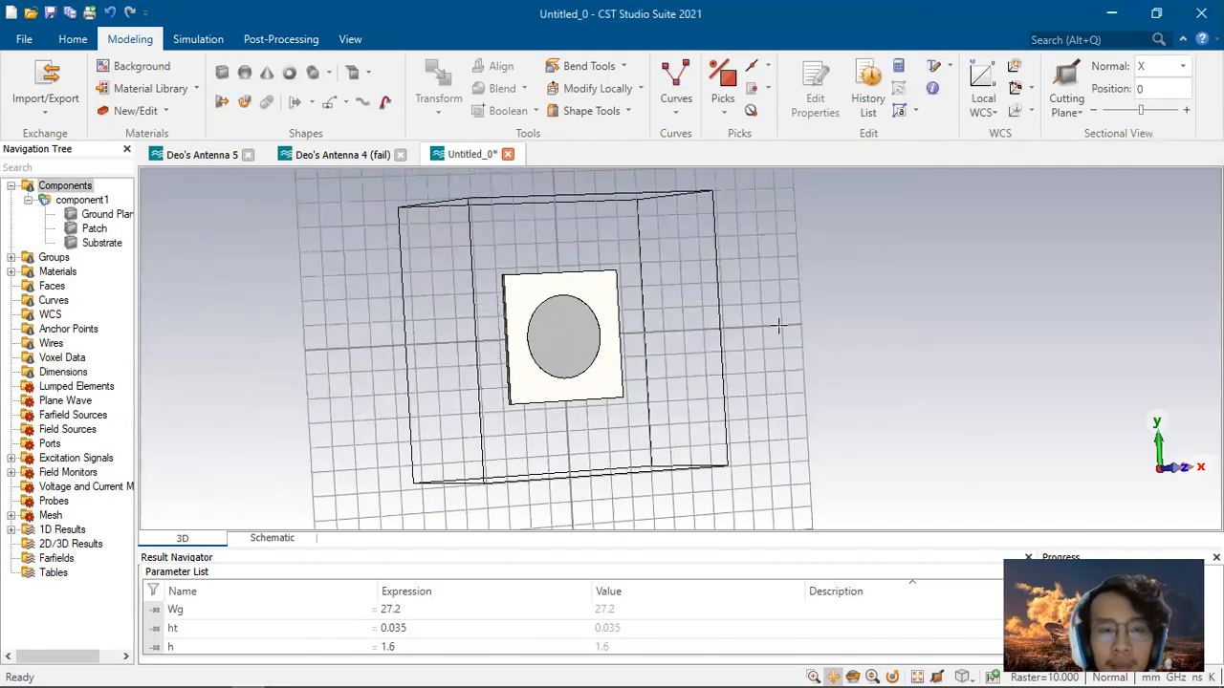
pyautogui.click(96, 229)
pyautogui.click(96, 214)
pyautogui.click(93, 228)
pyautogui.click(99, 243)
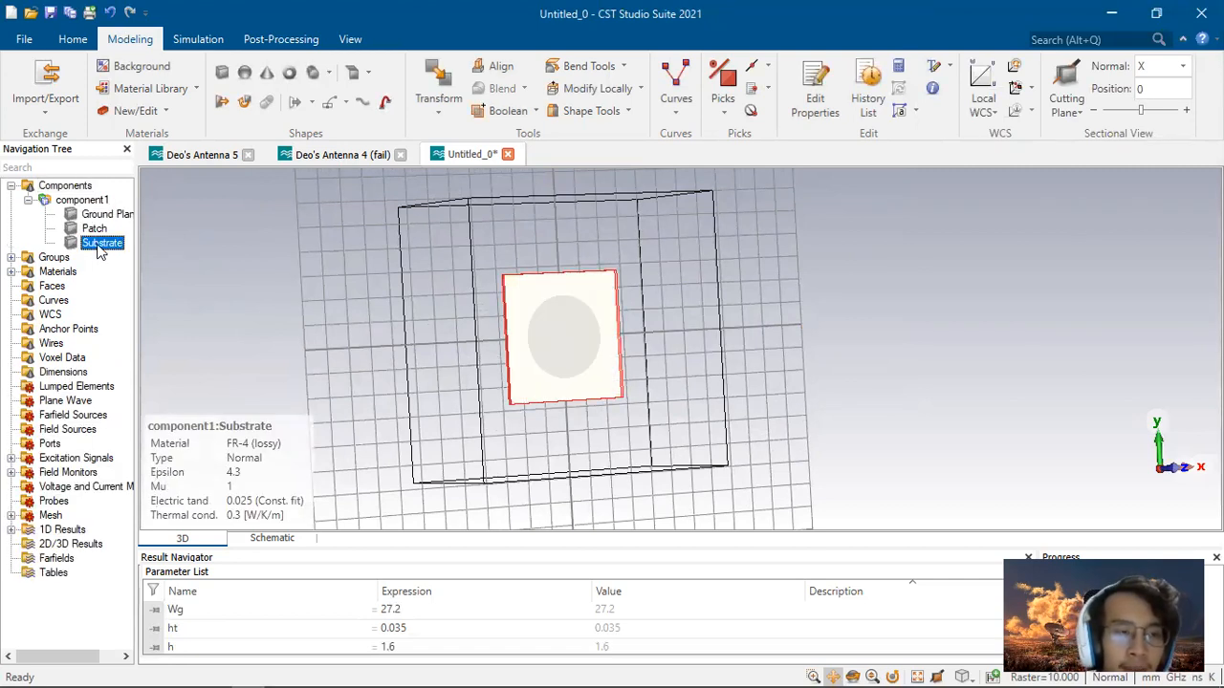
# Step: Edit the Substrate brick's history and set its Zmax to h+ht
pyautogui.rightClick(99, 245)
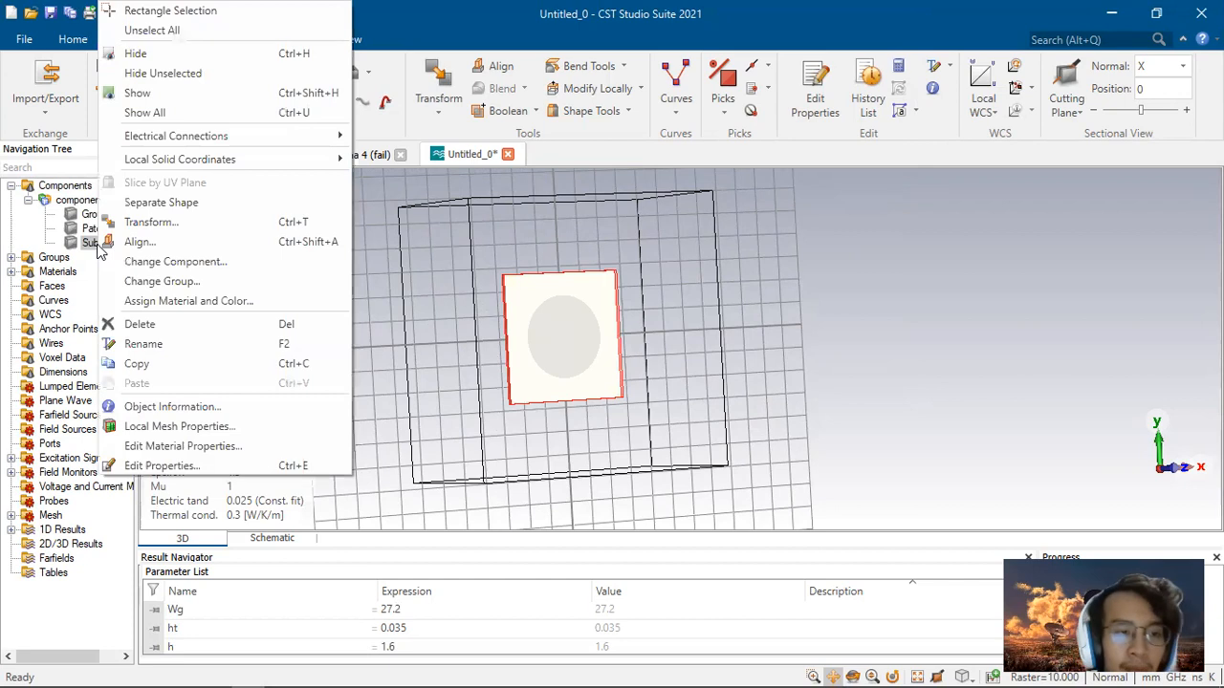
pyautogui.click(164, 468)
pyautogui.click(1042, 80)
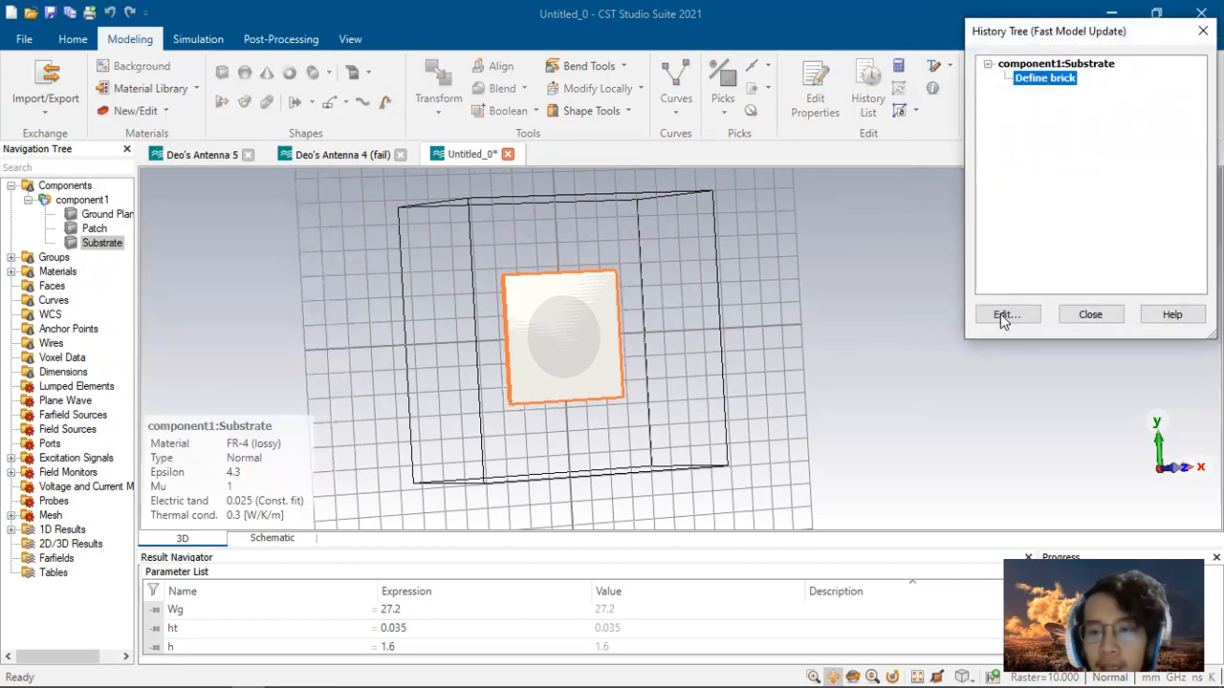
pyautogui.click(1001, 314)
pyautogui.click(1081, 198)
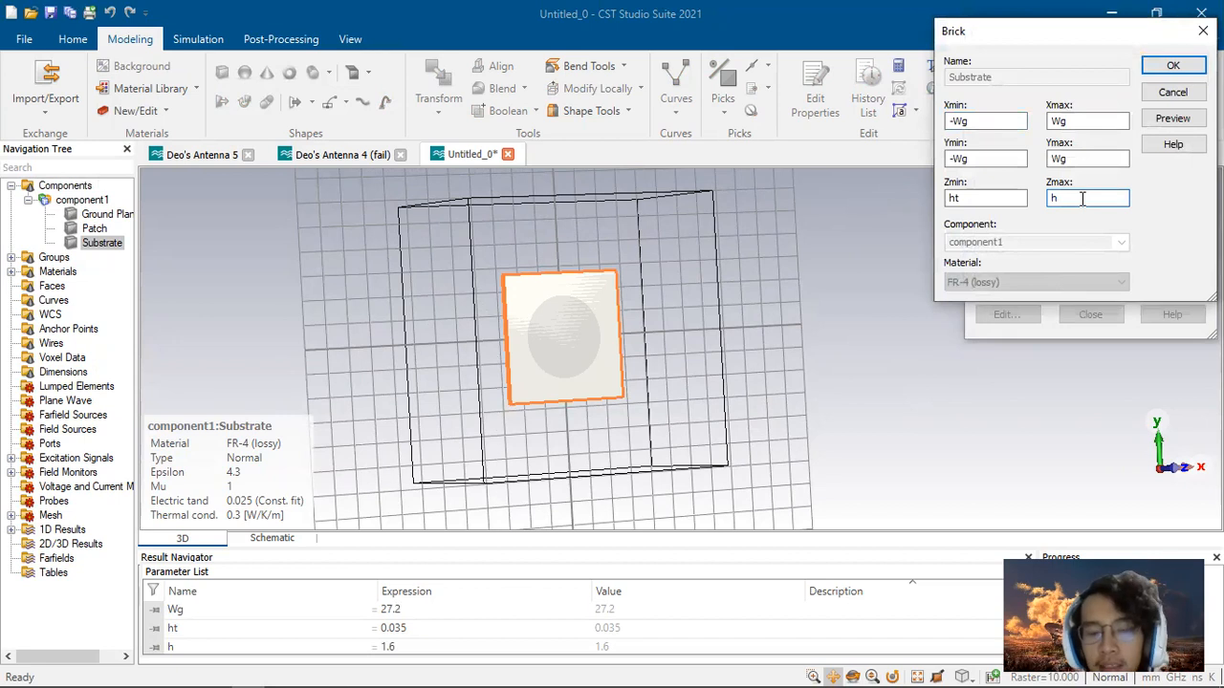
pyautogui.write('+')
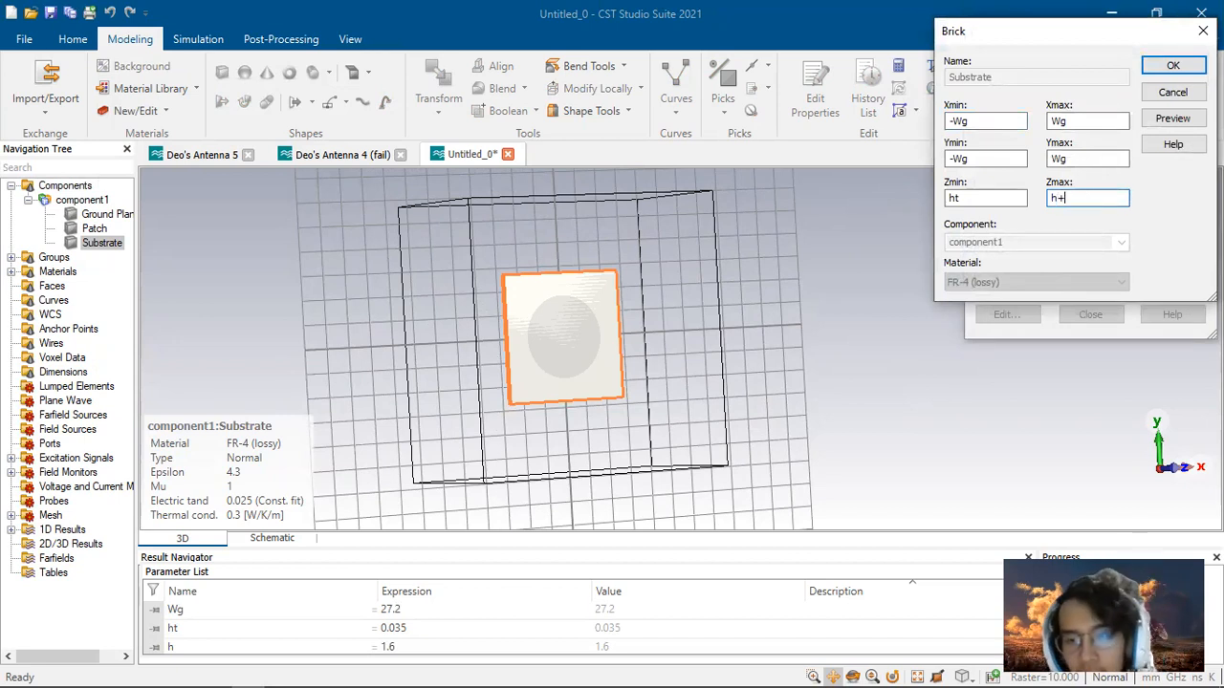
pyautogui.write('ht')
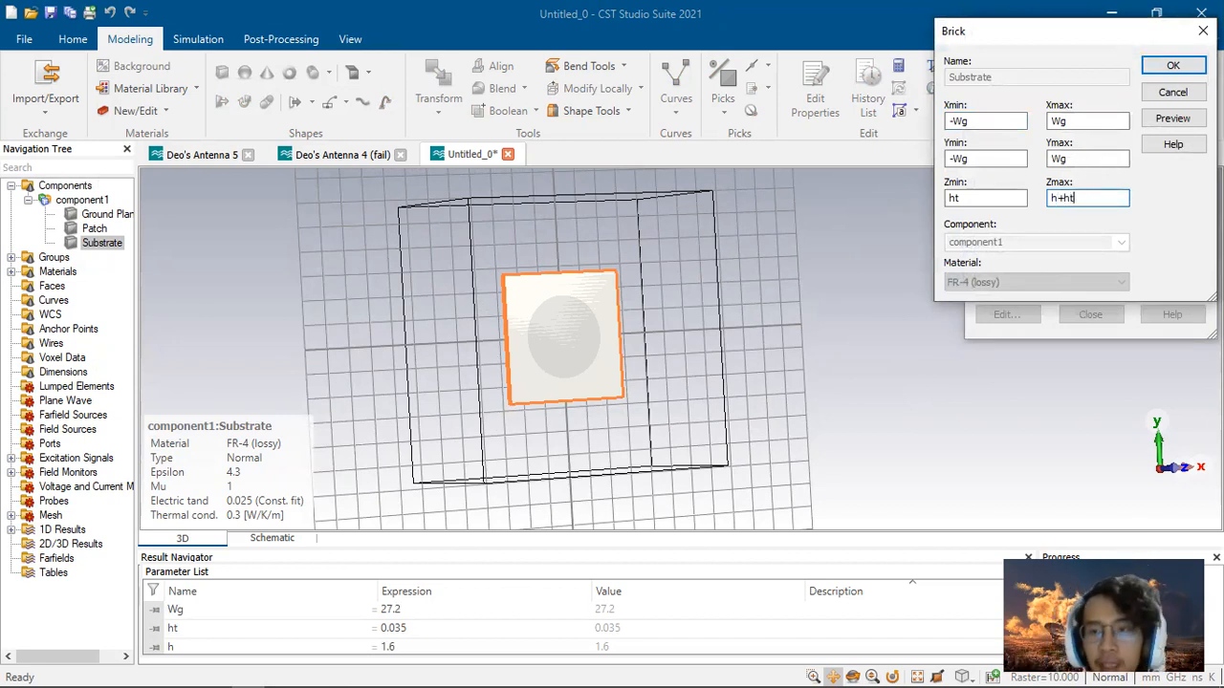
pyautogui.click(1161, 122)
pyautogui.click(1182, 69)
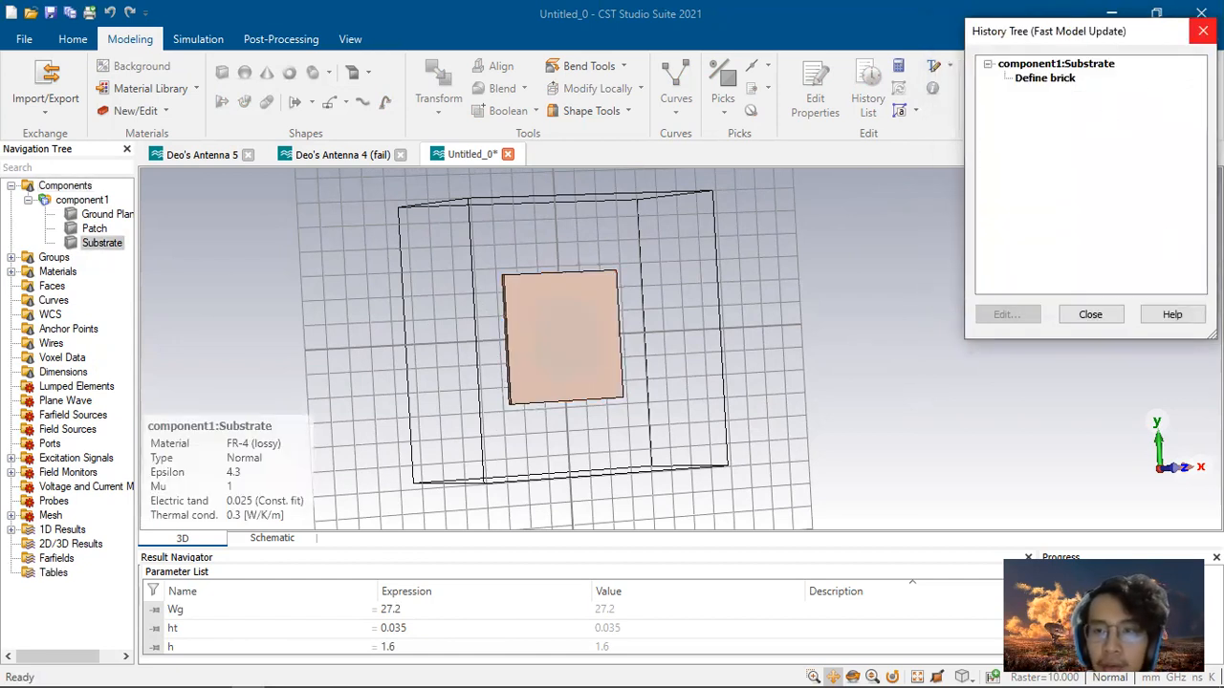
pyautogui.click(1203, 31)
# Step: Orbit the model and review the Patch, Ground Plane and Substrate components
pyautogui.moveTo(668, 317); pyautogui.dragTo(268, 284)
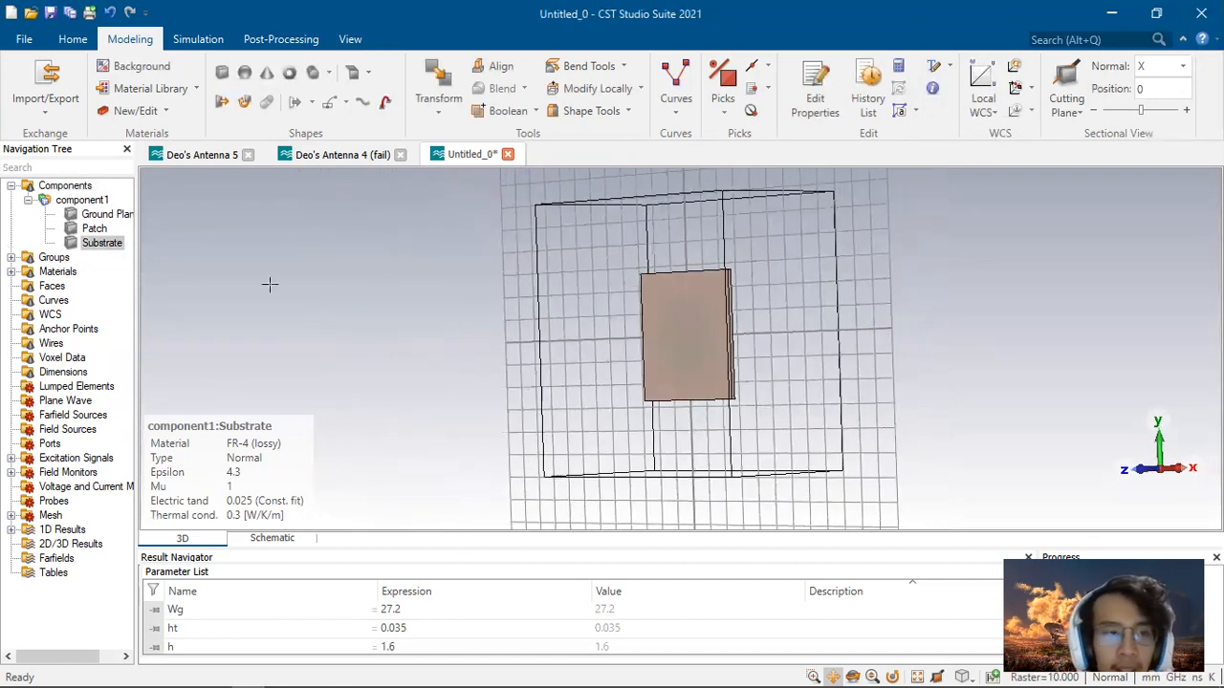
pyautogui.click(95, 229)
pyautogui.click(101, 214)
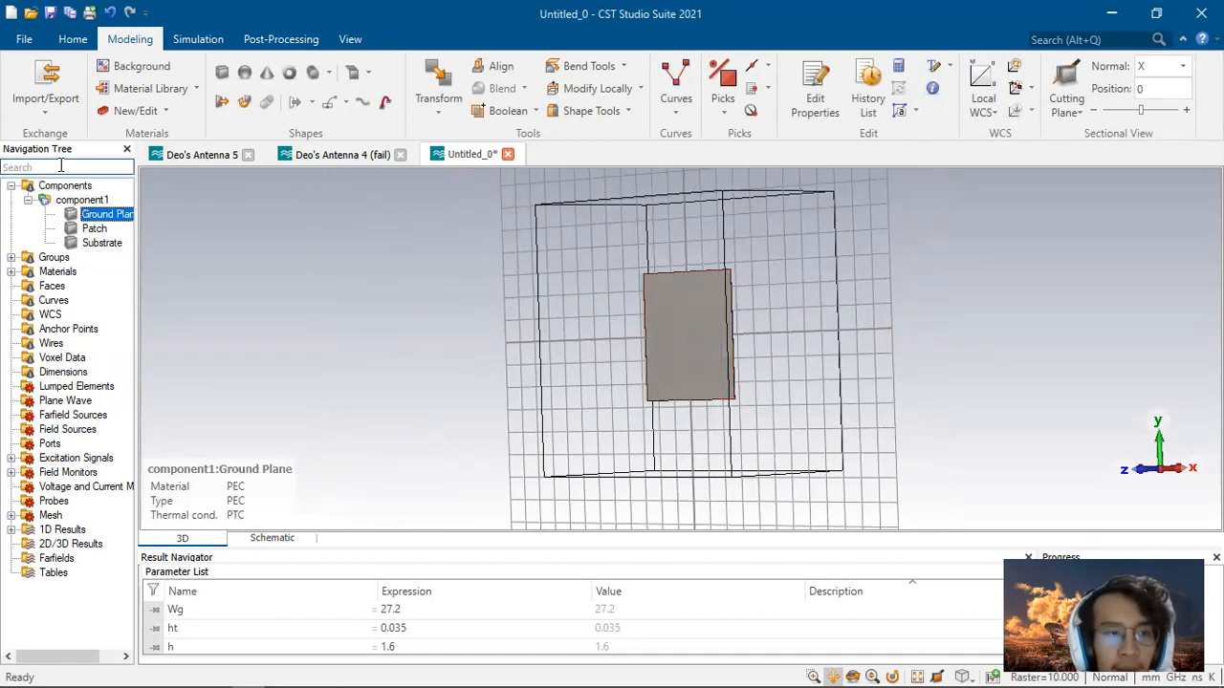
pyautogui.click(64, 187)
pyautogui.moveTo(698, 284); pyautogui.dragTo(891, 322)
pyautogui.moveTo(546, 322); pyautogui.dragTo(587, 347)
pyautogui.click(101, 243)
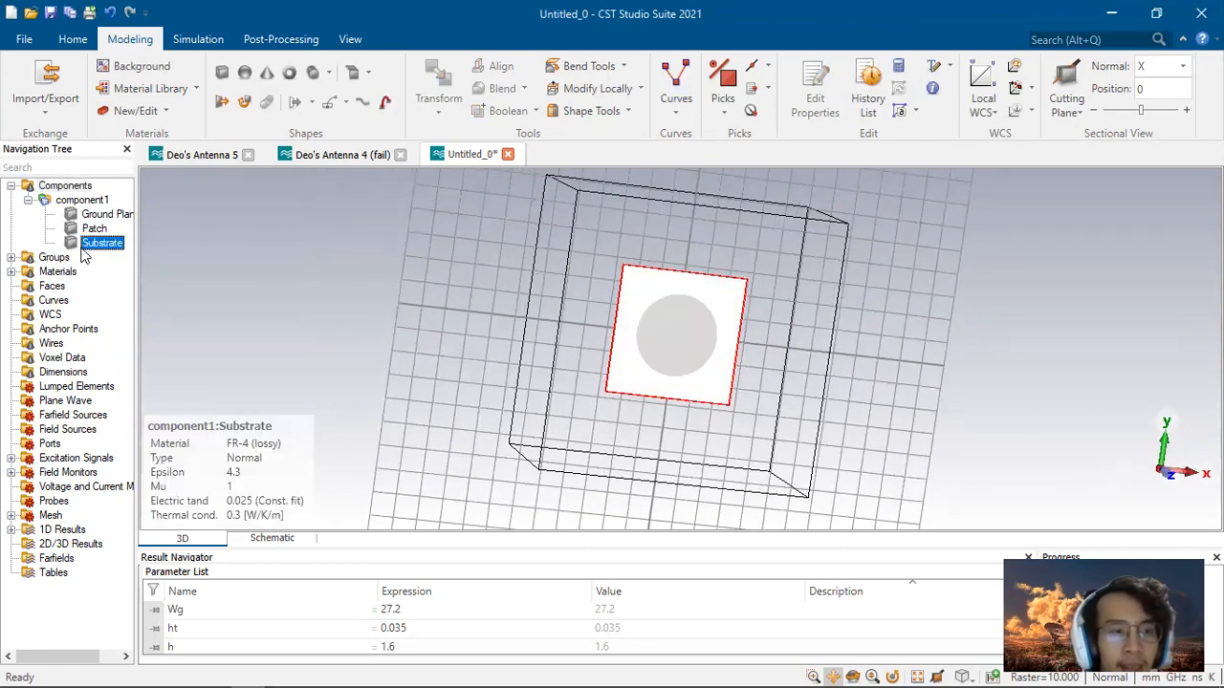
pyautogui.click(223, 76)
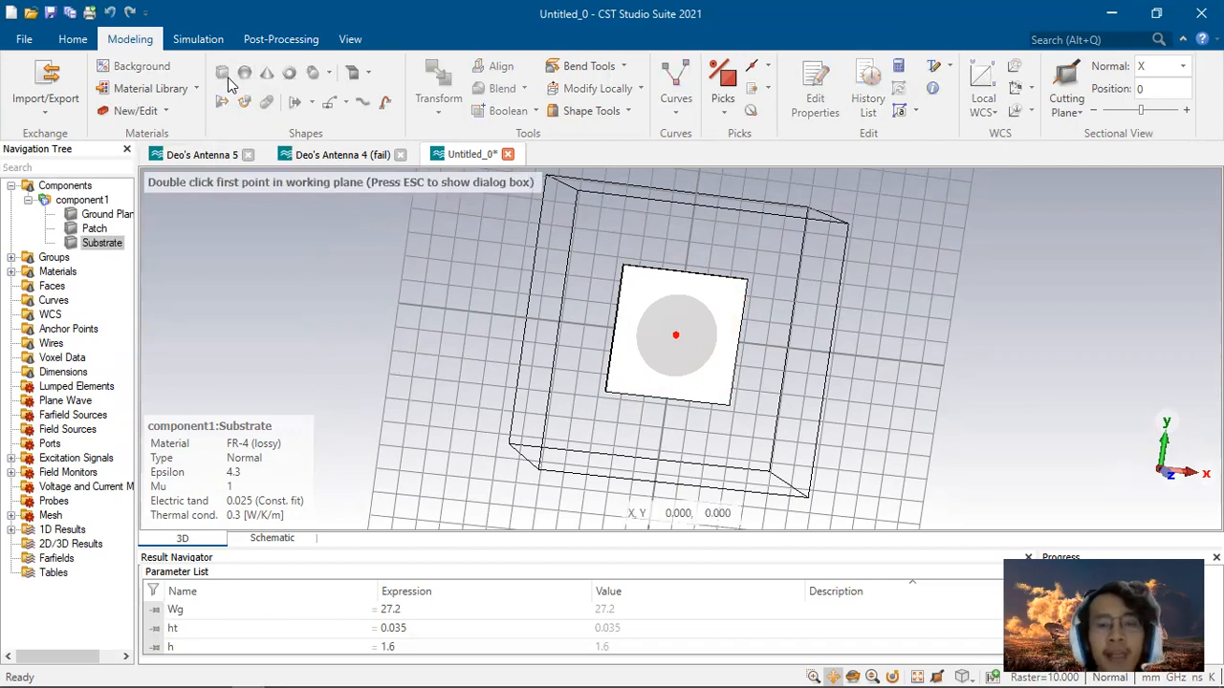
pyautogui.press('Escape')
pyautogui.write('Feed Line')
pyautogui.doubleClick(991, 122)
pyautogui.write('-')
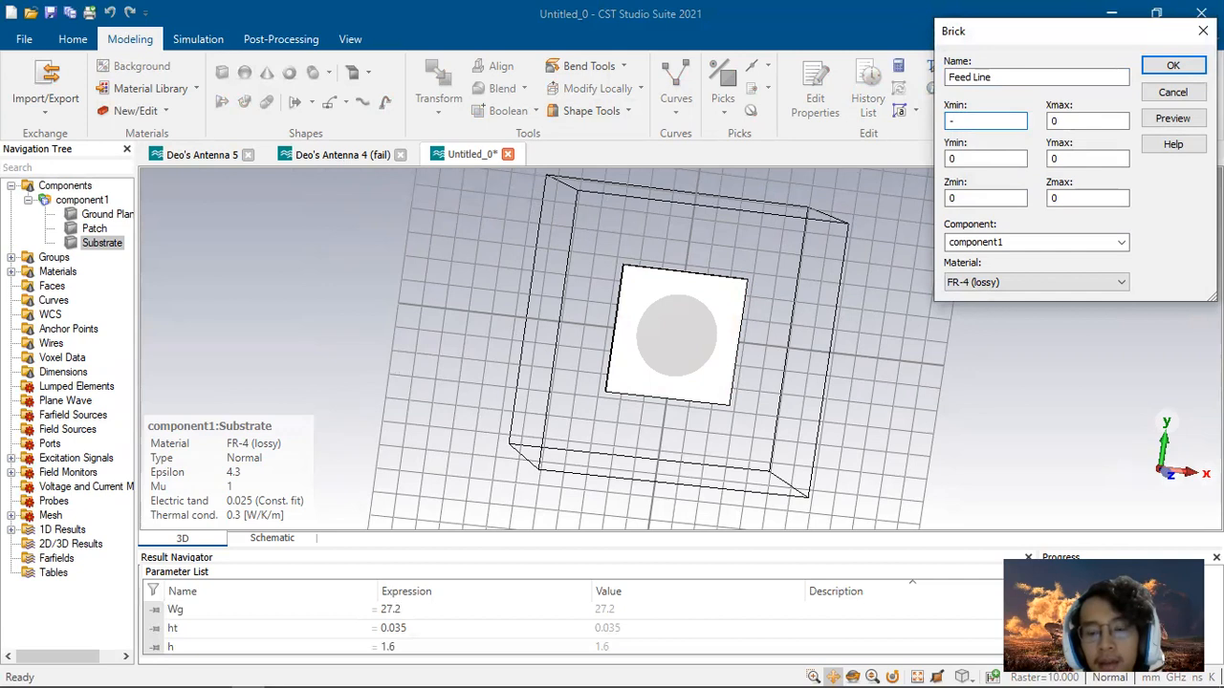
pyautogui.press('BackSpace')
pyautogui.write('0.25')
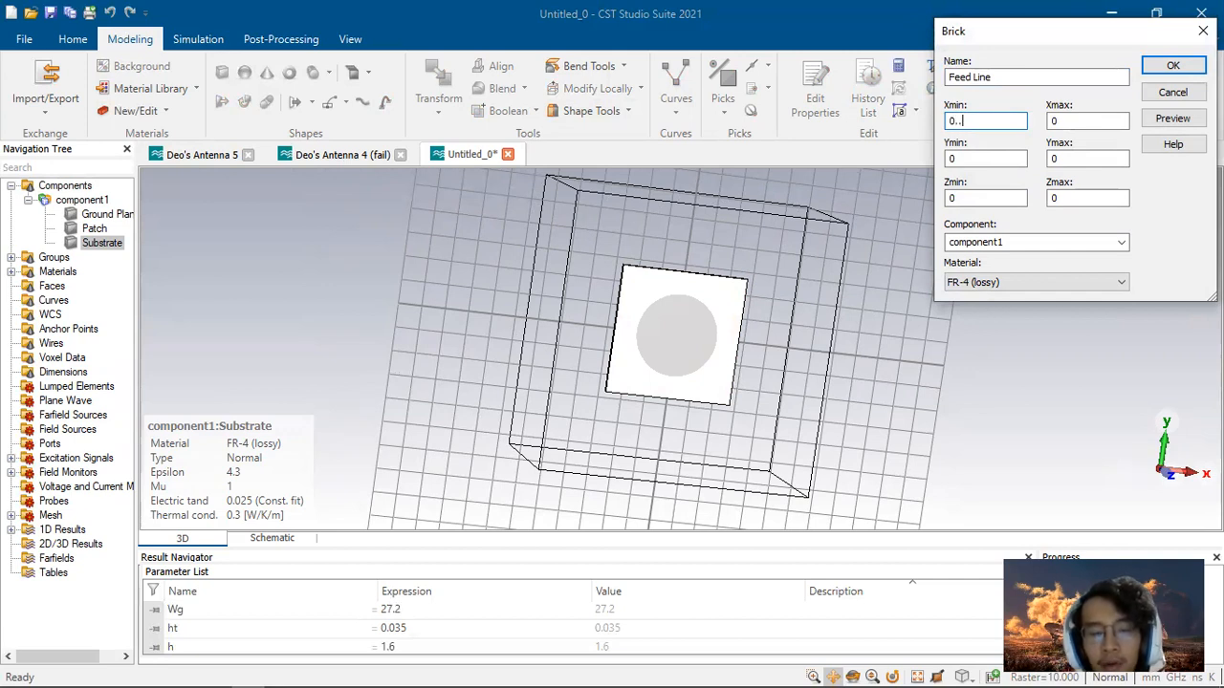
pyautogui.press('BackSpace')
pyautogui.press('BackSpace')
pyautogui.press('BackSpace')
pyautogui.write('5')
pyautogui.press('BackSpace')
pyautogui.press('BackSpace')
pyautogui.write('-0')
pyautogui.press('BackSpace')
pyautogui.press('BackSpace')
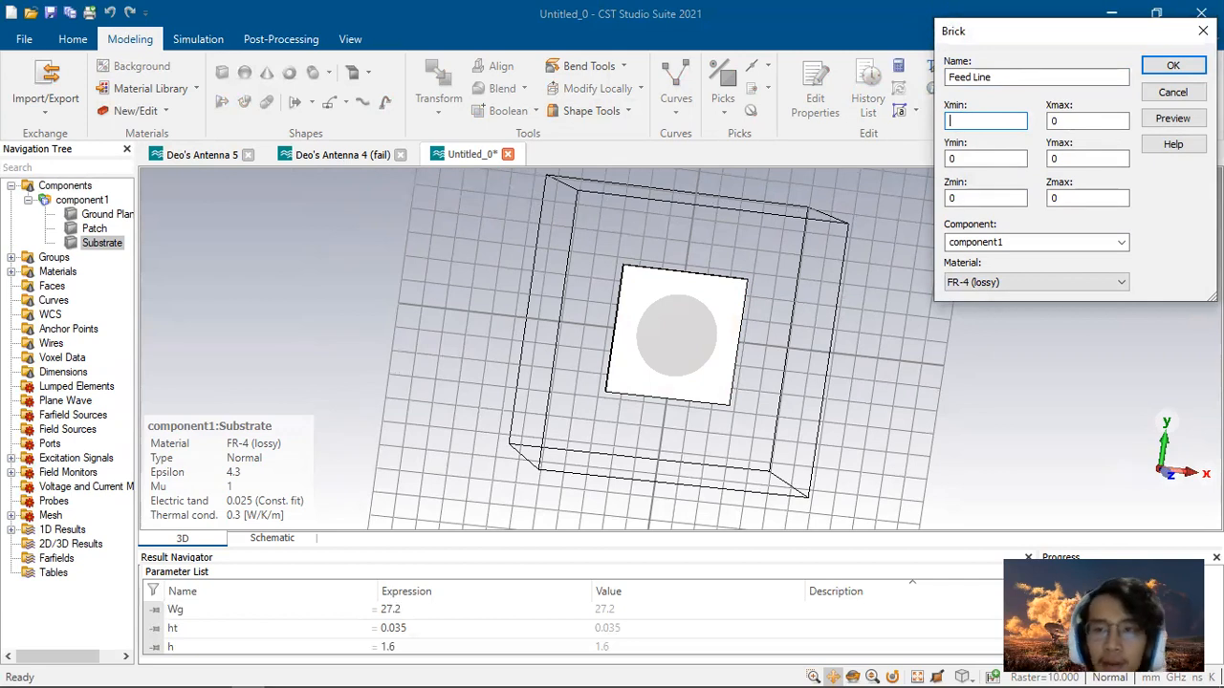
pyautogui.click(1201, 33)
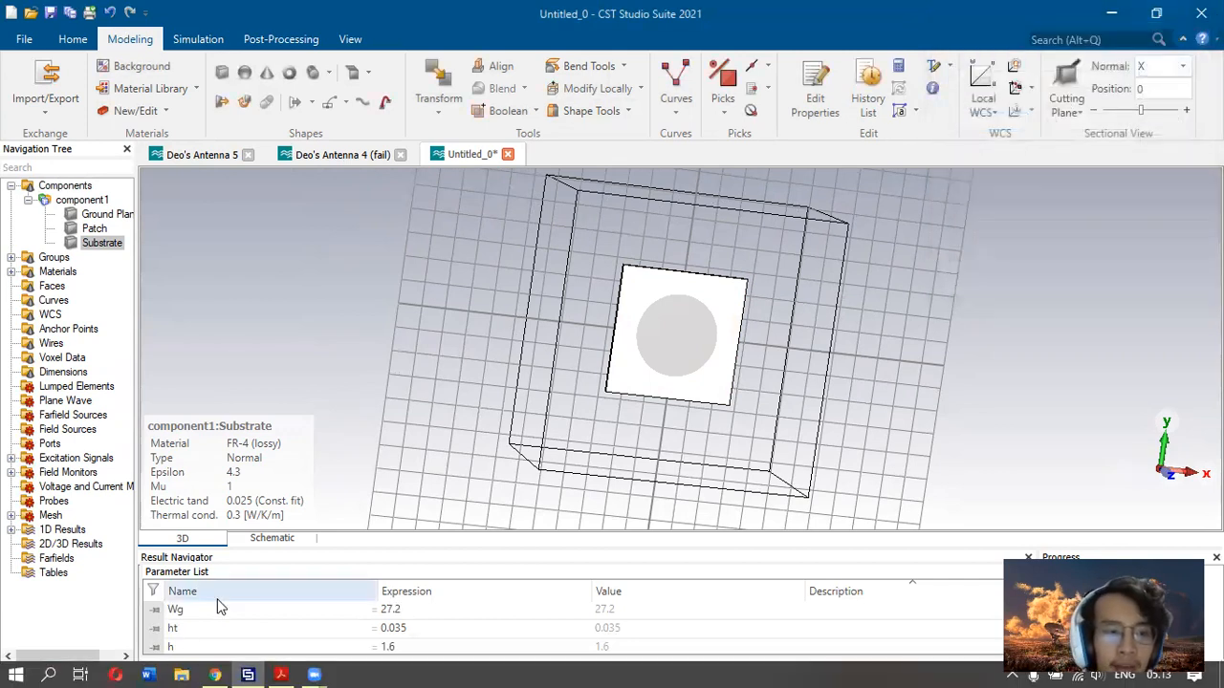
# Step: Add a new parameter Lf with value 0.5 to the parameter list
pyautogui.scroll(-1, 220, 612)
pyautogui.click(245, 645)
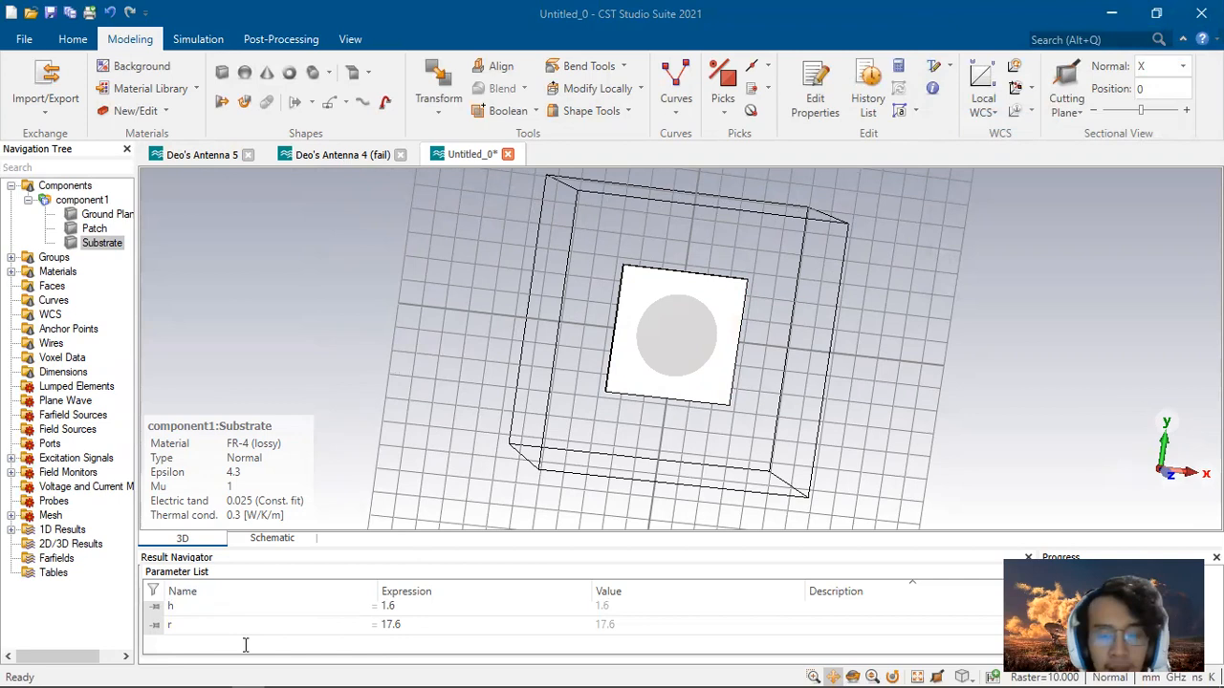
pyautogui.write('Lf')
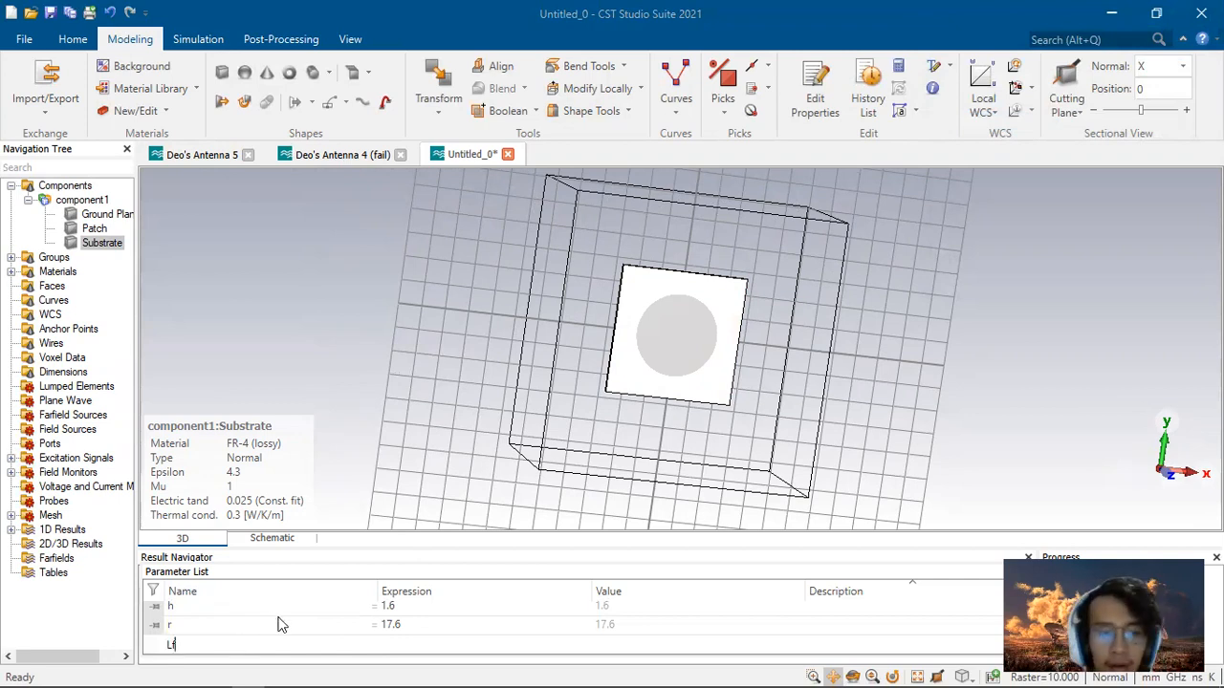
pyautogui.click(403, 644)
pyautogui.click(406, 628)
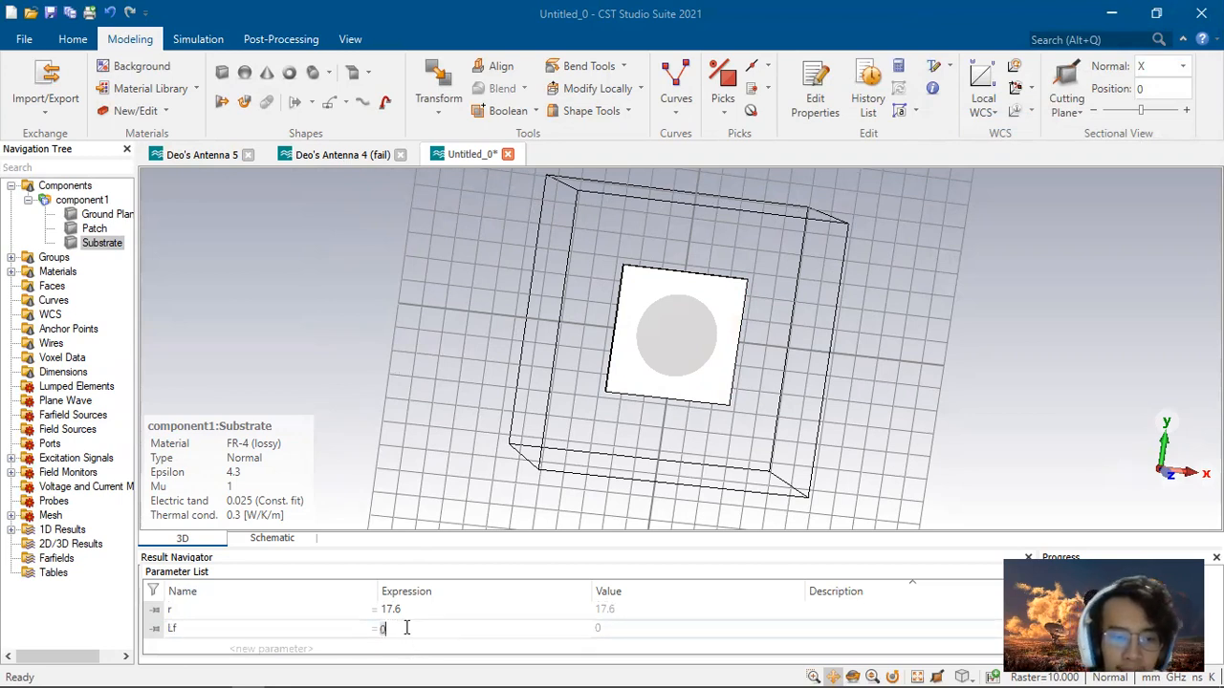
pyautogui.write('0.5')
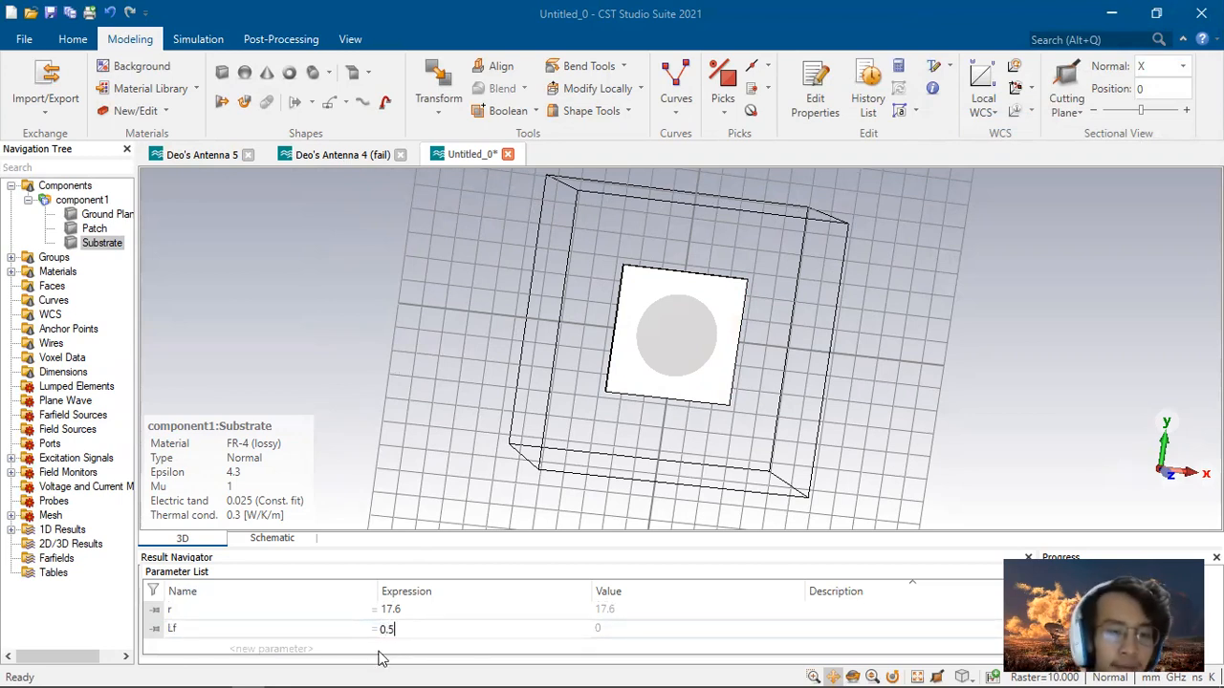
pyautogui.press('Return')
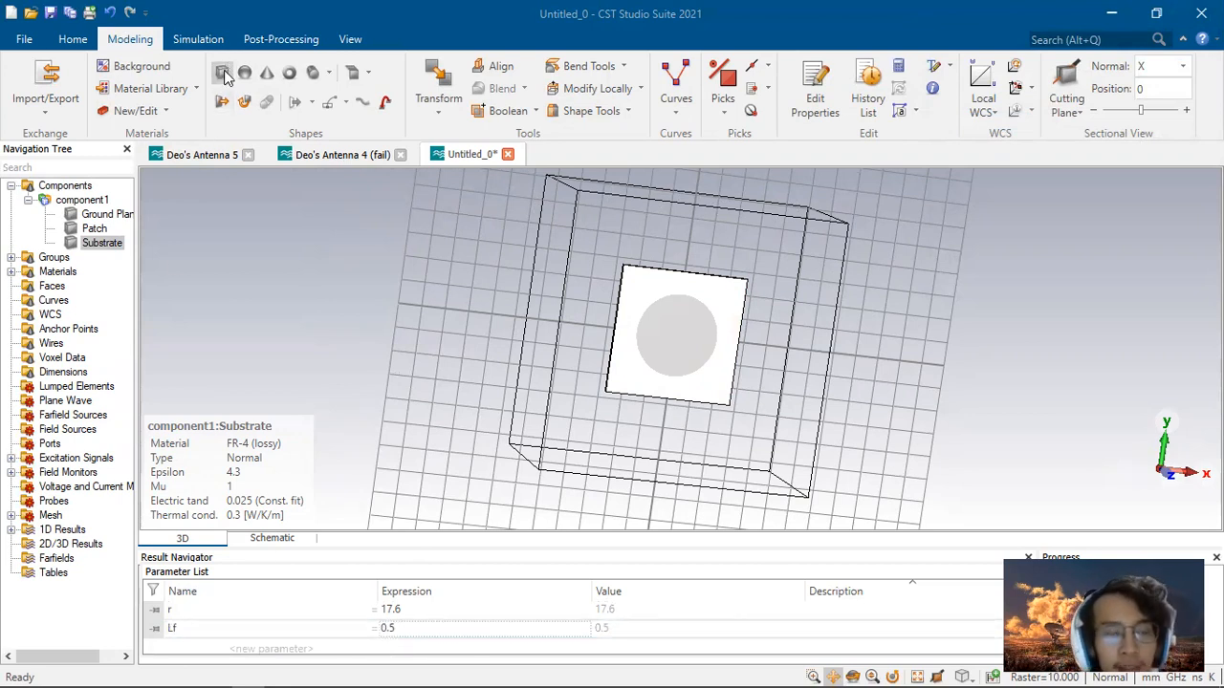
# Step: Create a new brick named Feed Line with Xmin set to -Lf and Xmax set to Lf
pyautogui.click(222, 74)
pyautogui.press('Escape')
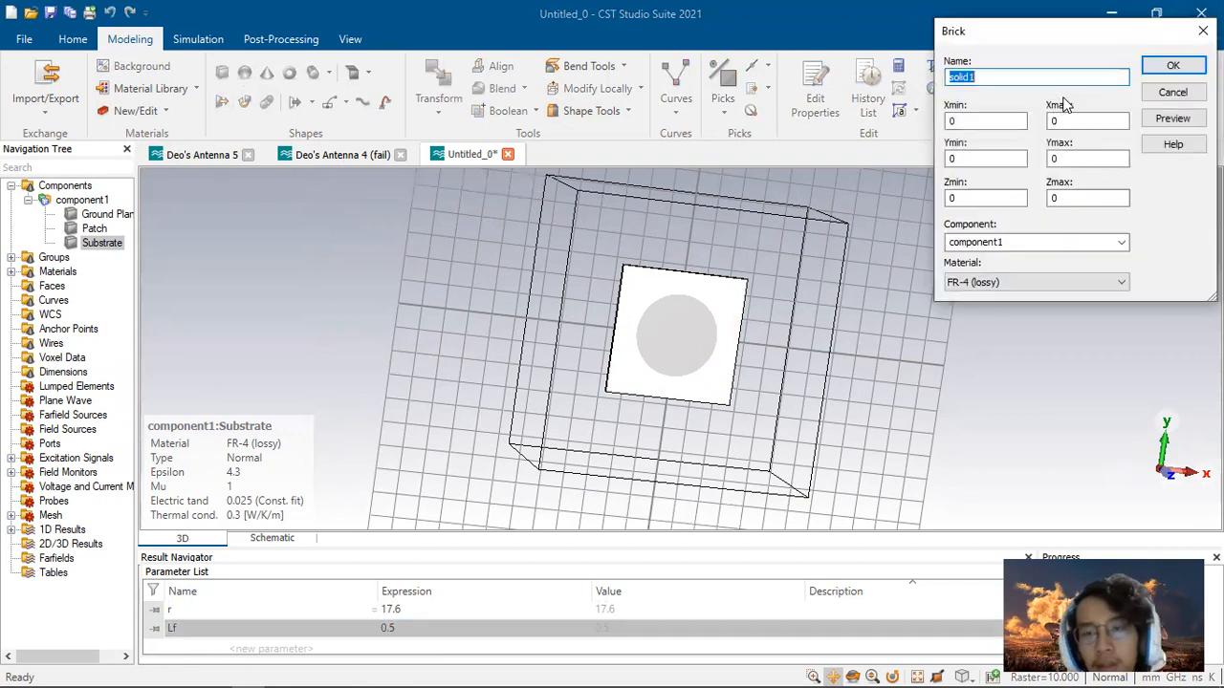
pyautogui.write('Feed ')
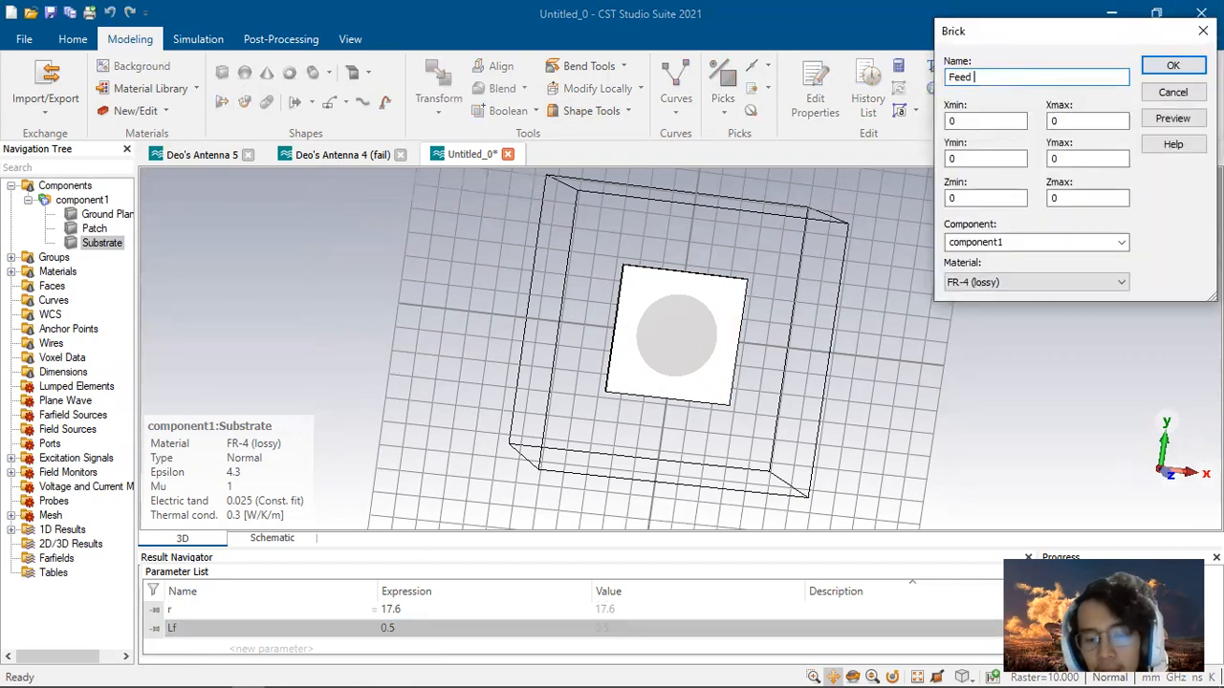
pyautogui.write('Line')
pyautogui.press('Tab')
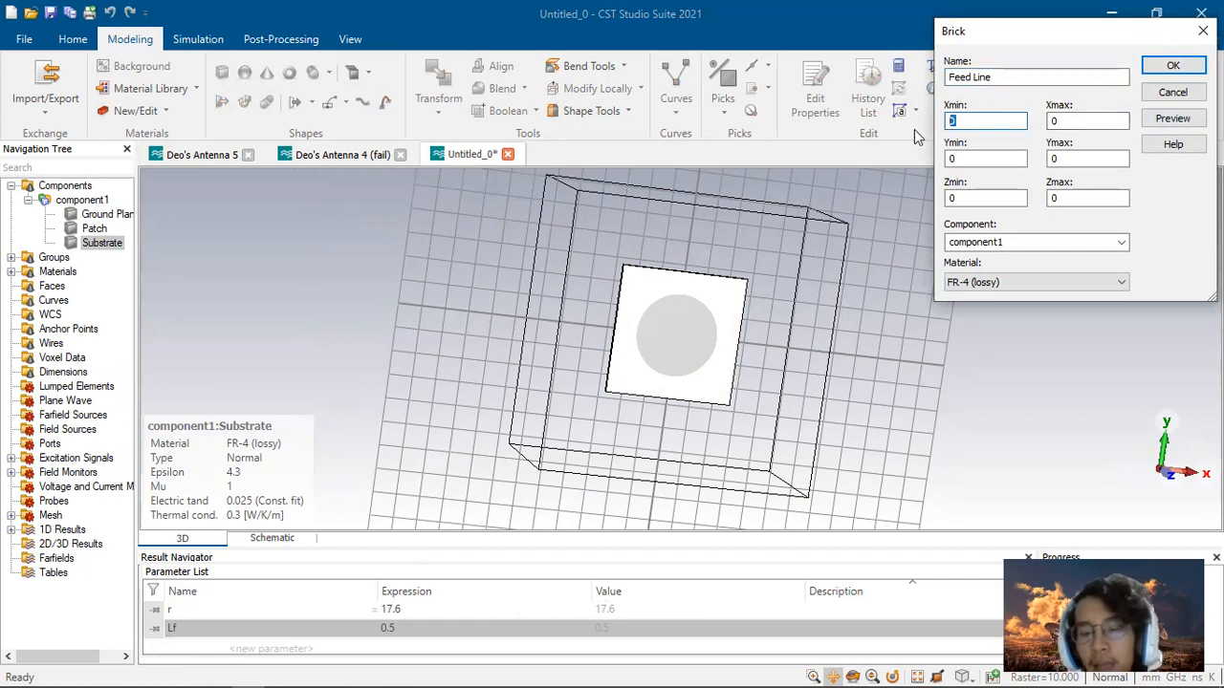
pyautogui.write('-Lf')
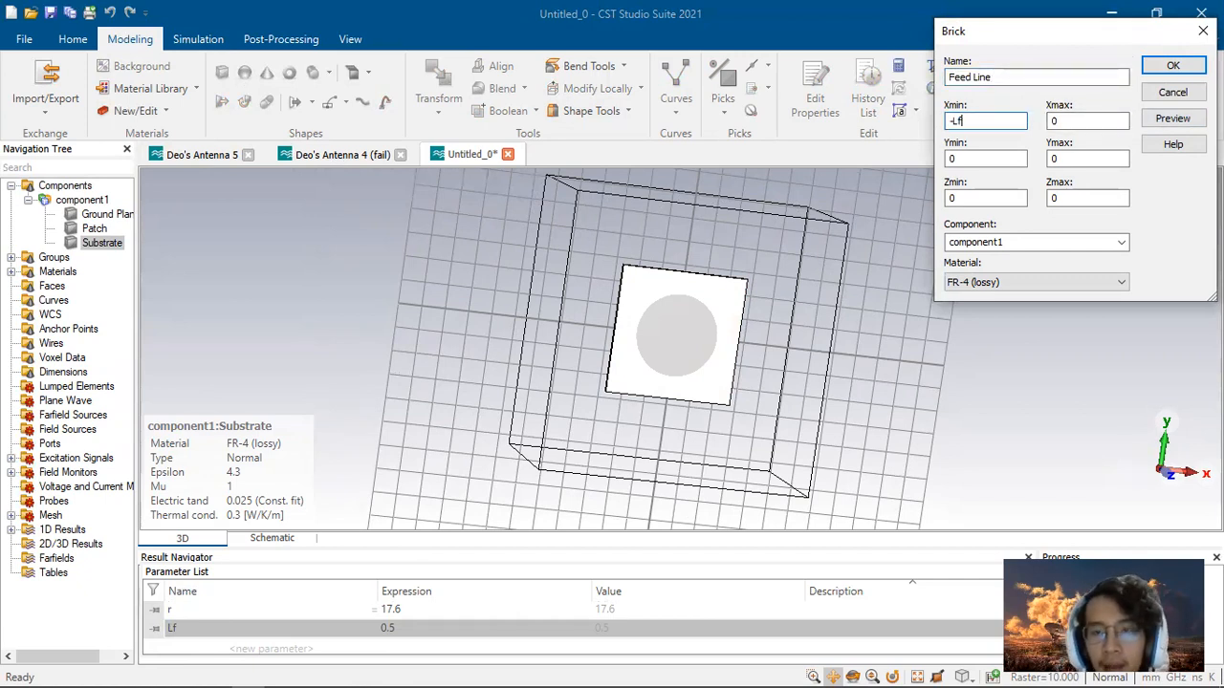
pyautogui.press('Tab')
pyautogui.write('Lf')
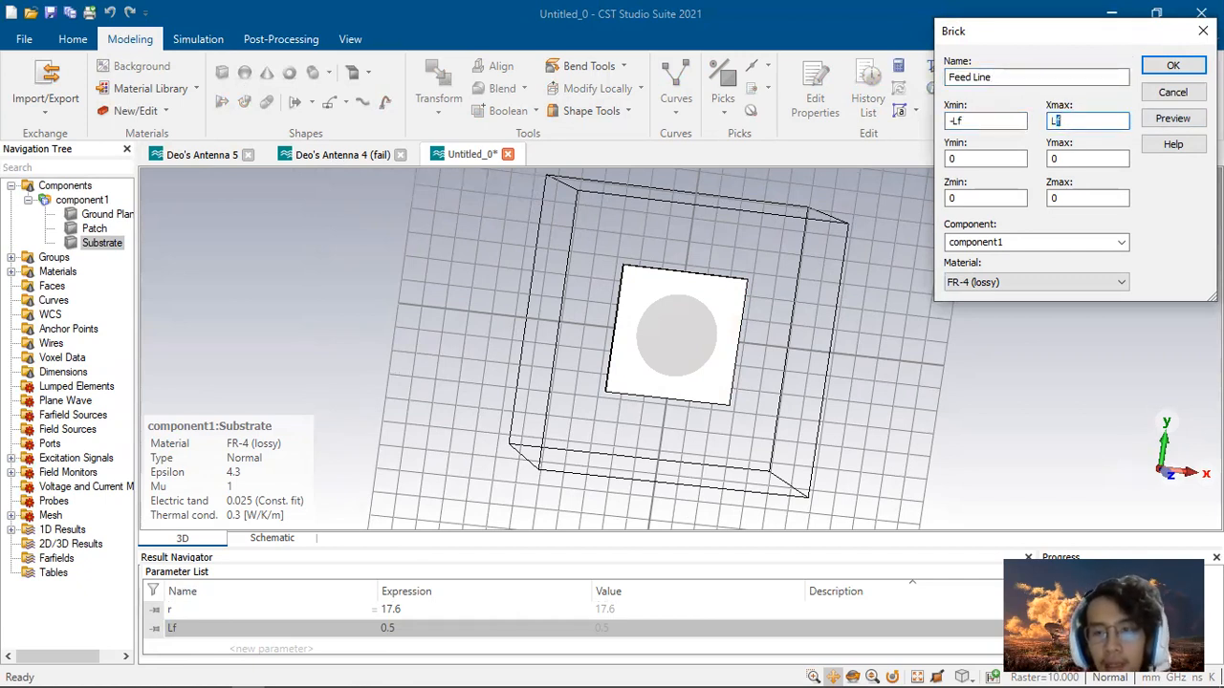
# Step: Consult the report's parameter table and set the feed line's Ymin to -Wg
pyautogui.click(985, 160)
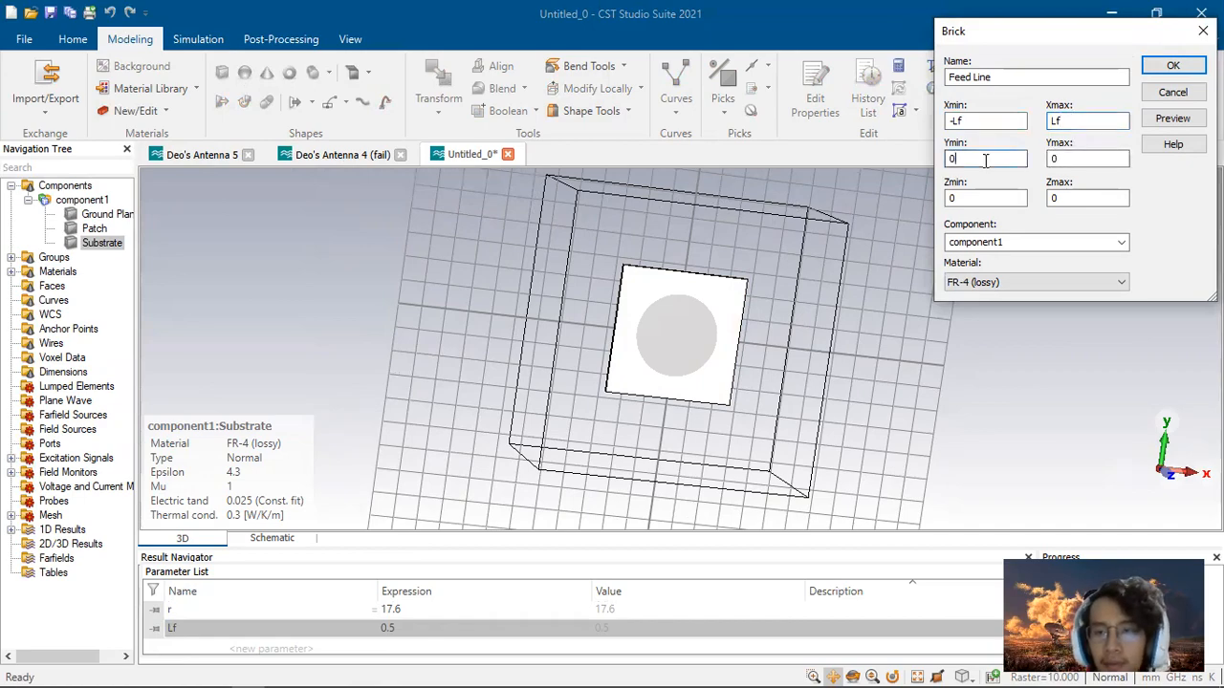
pyautogui.hotkey('alt', 'Tab')
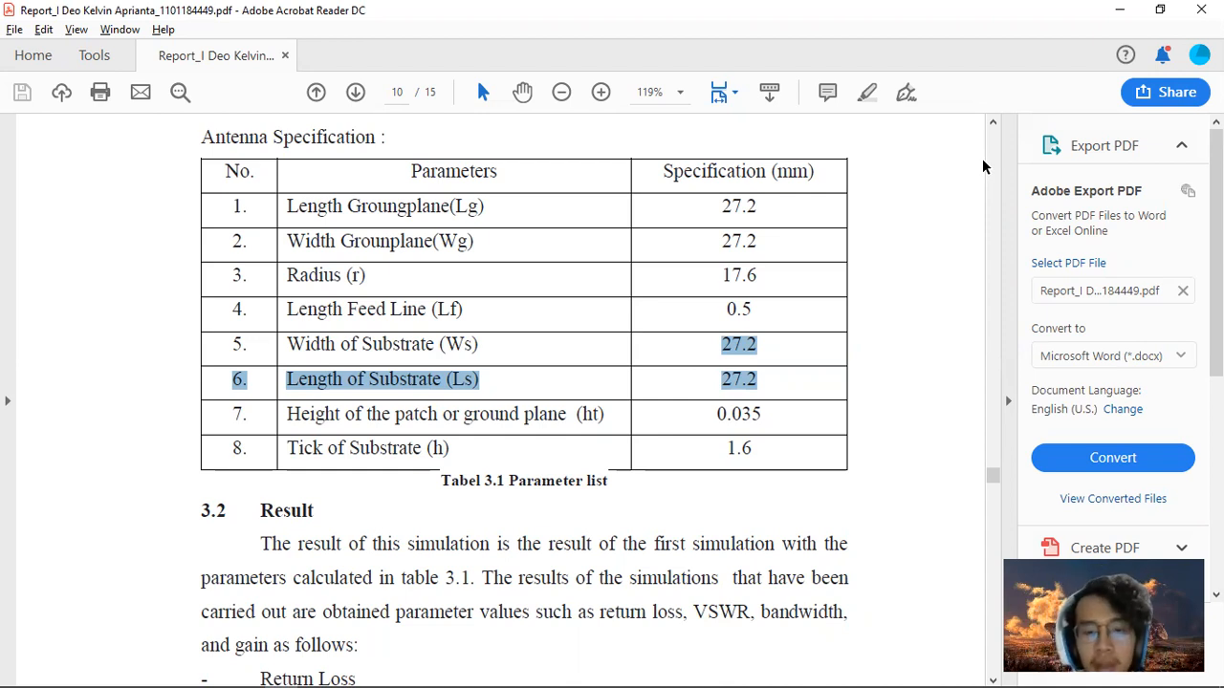
pyautogui.hotkey('alt', 'Tab')
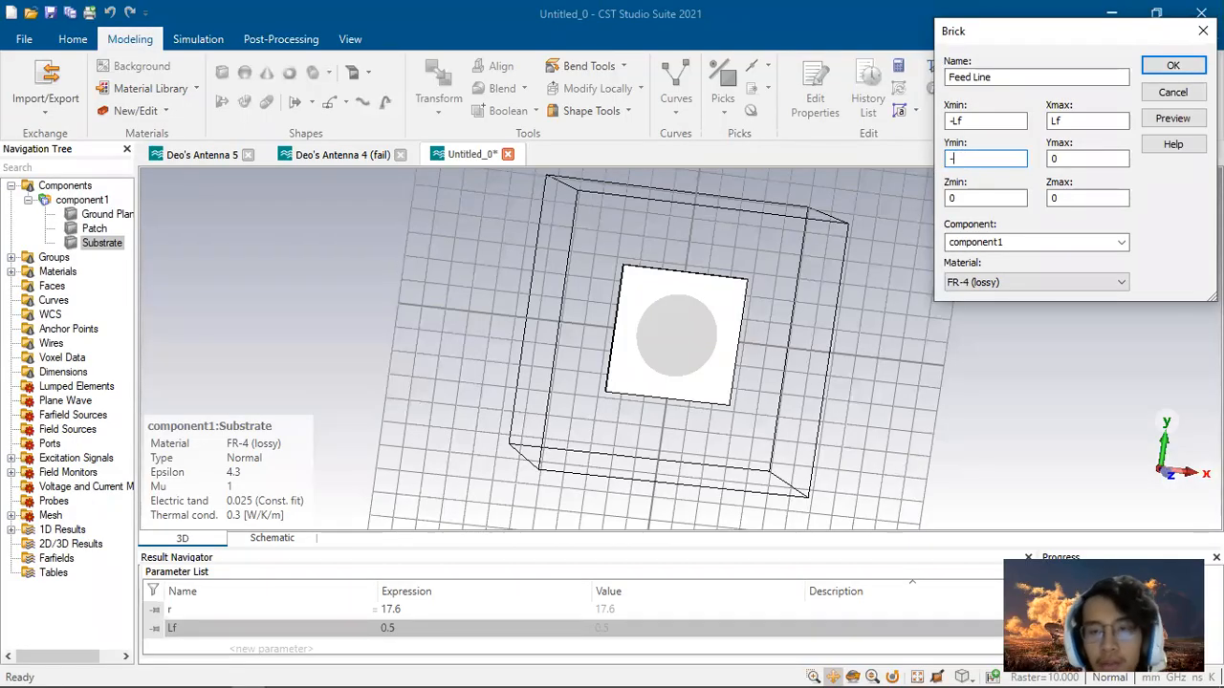
pyautogui.write('-')
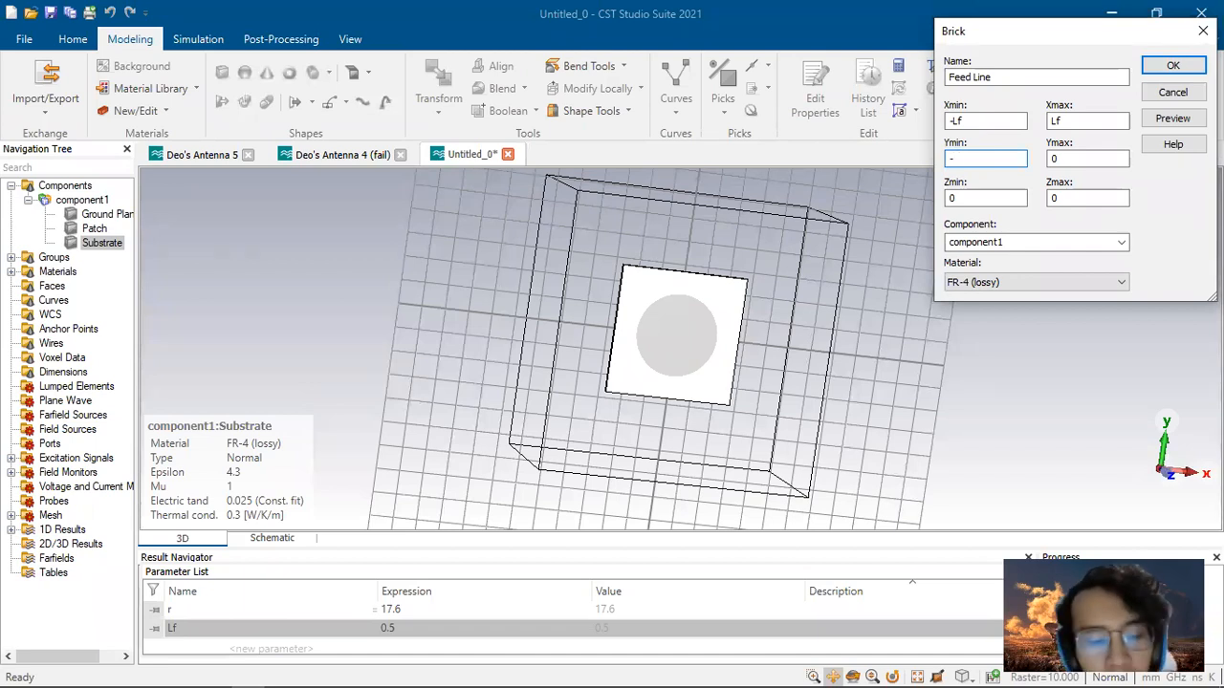
pyautogui.write('Wg')
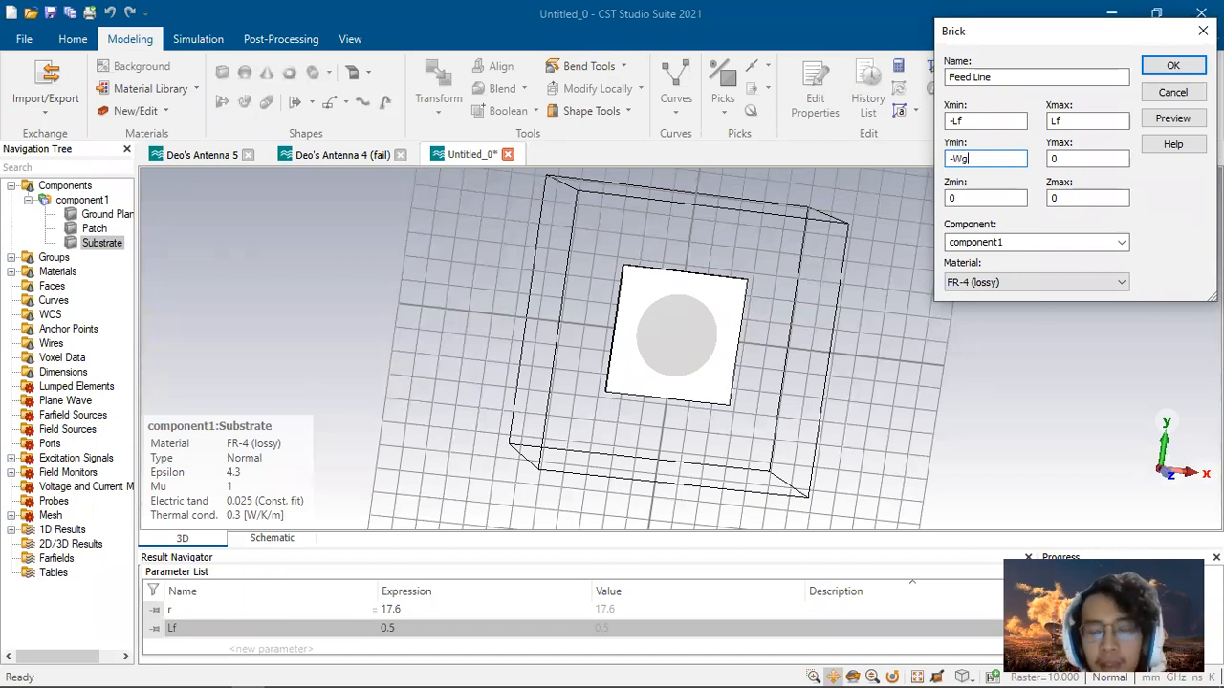
# Step: Set the feed line's material to PEC and preview the brick
pyautogui.moveTo(682, 416); pyautogui.dragTo(690, 320)
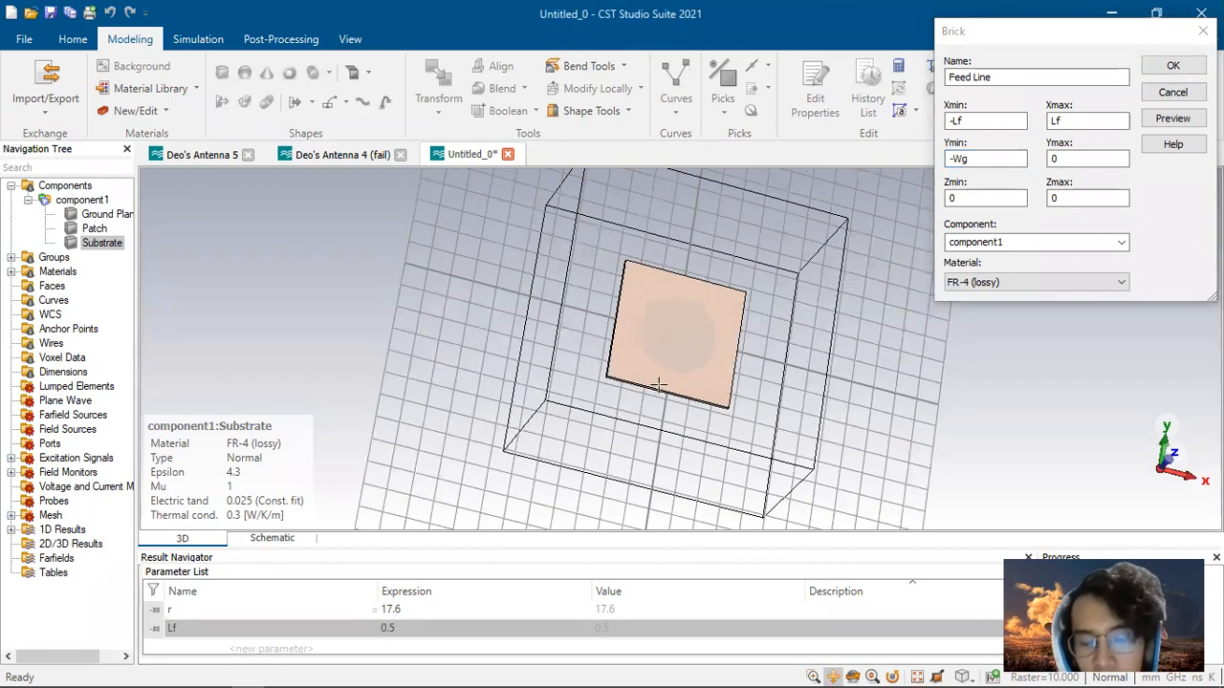
pyautogui.moveTo(693, 392); pyautogui.dragTo(661, 462)
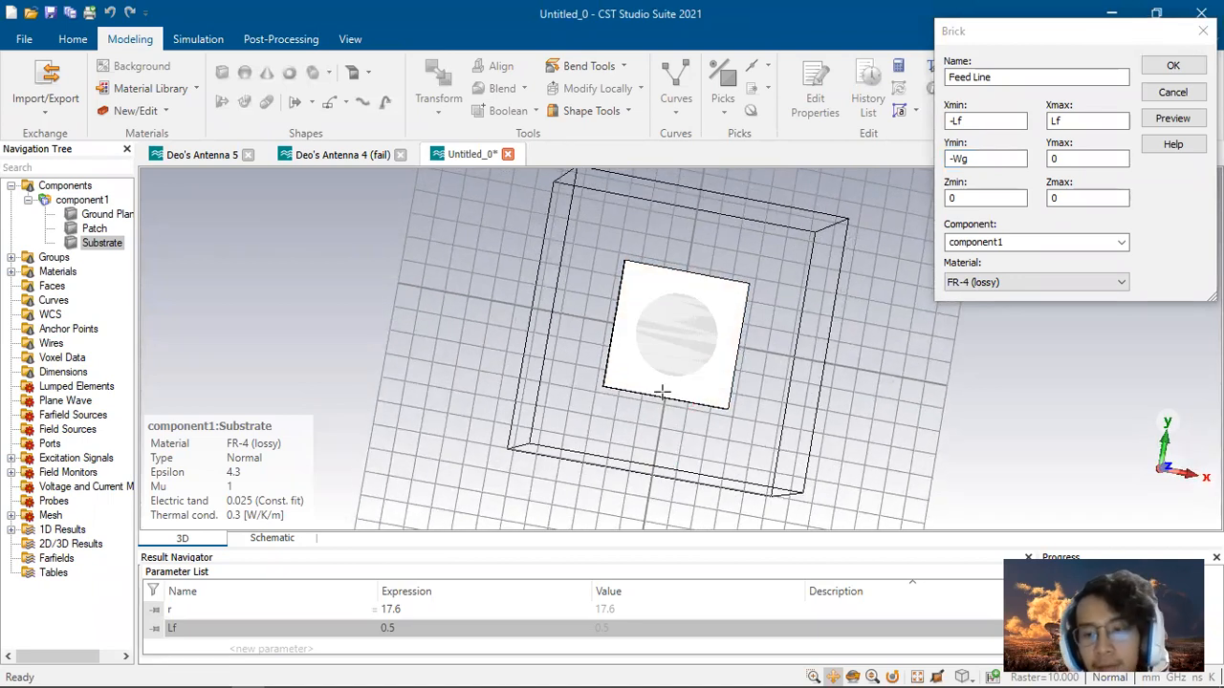
pyautogui.click(994, 282)
pyautogui.click(979, 328)
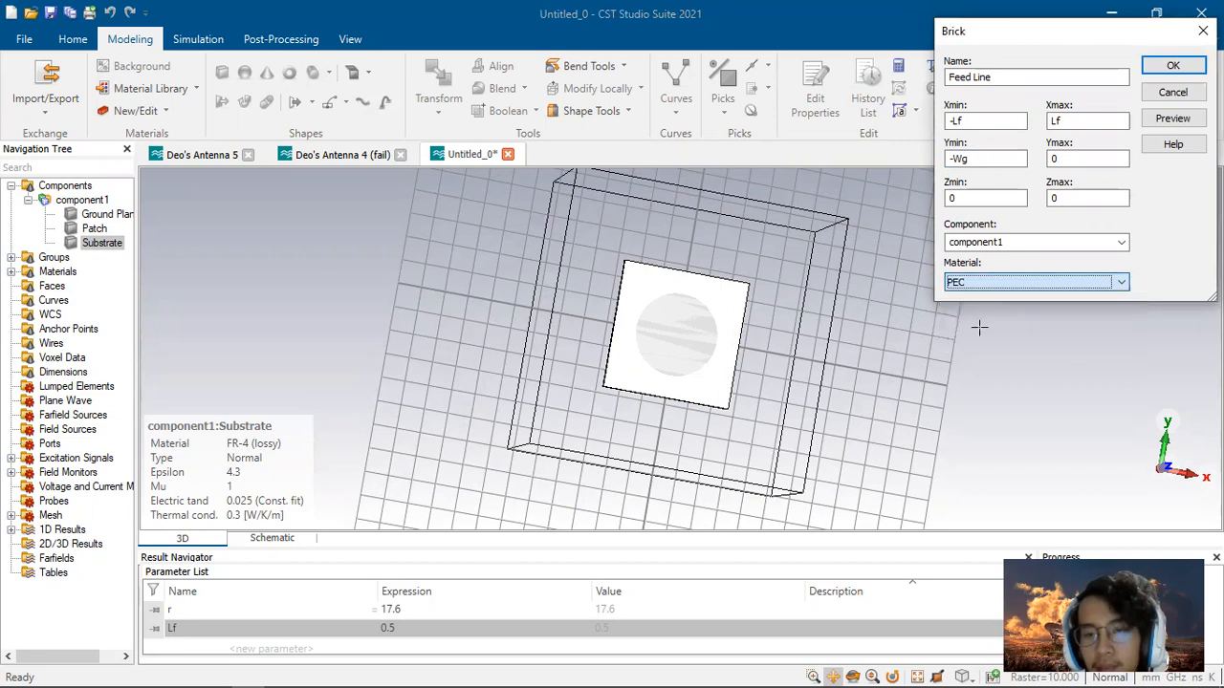
pyautogui.moveTo(746, 354); pyautogui.dragTo(634, 386, button='middle')
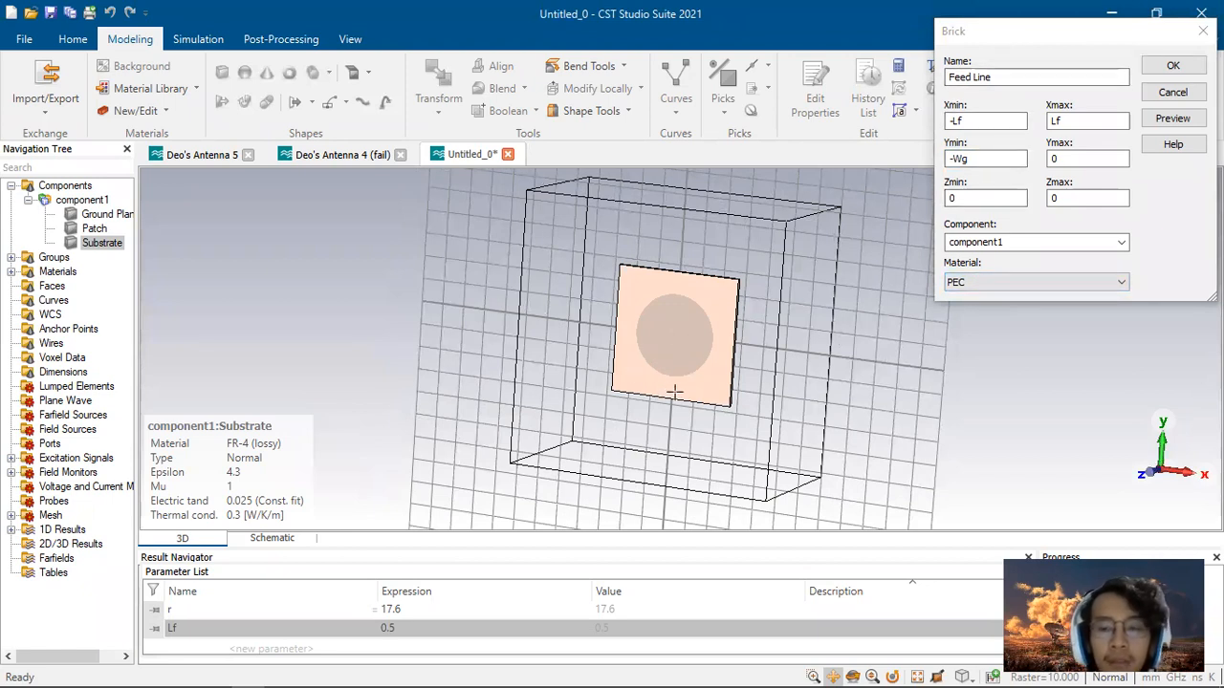
pyautogui.click(1166, 118)
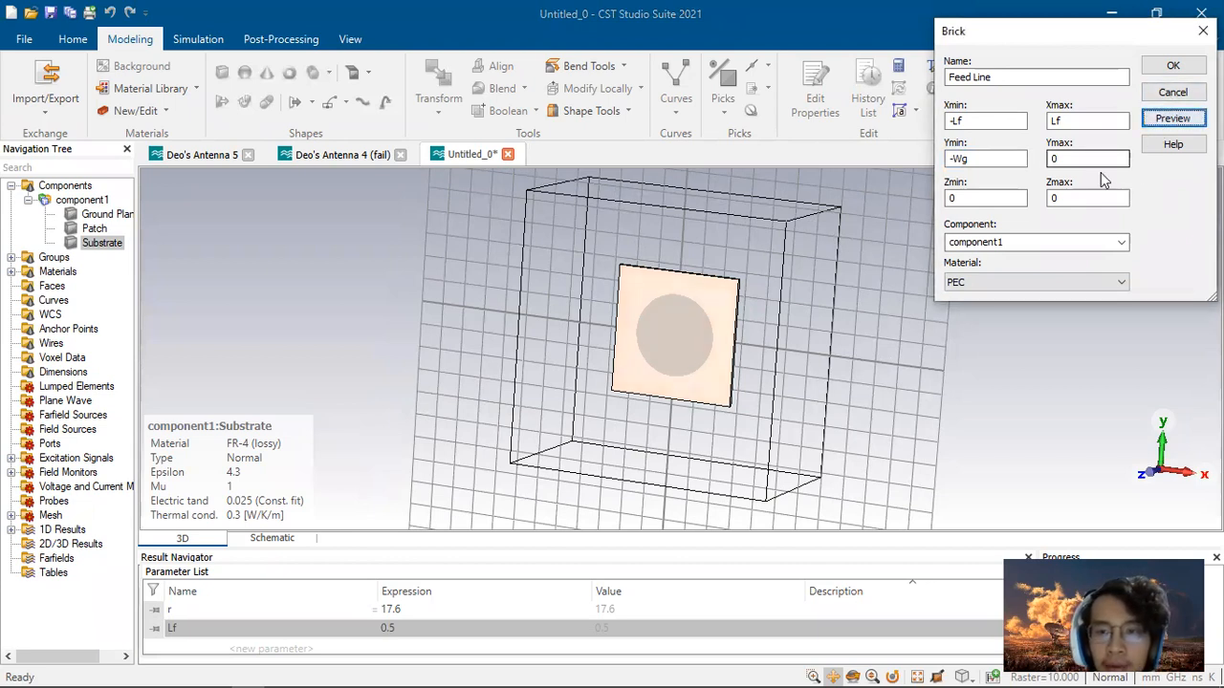
# Step: Preview the feed line with Ymin changed to Wg, then restore Ymin to -Wg
pyautogui.moveTo(719, 392); pyautogui.dragTo(366, 358)
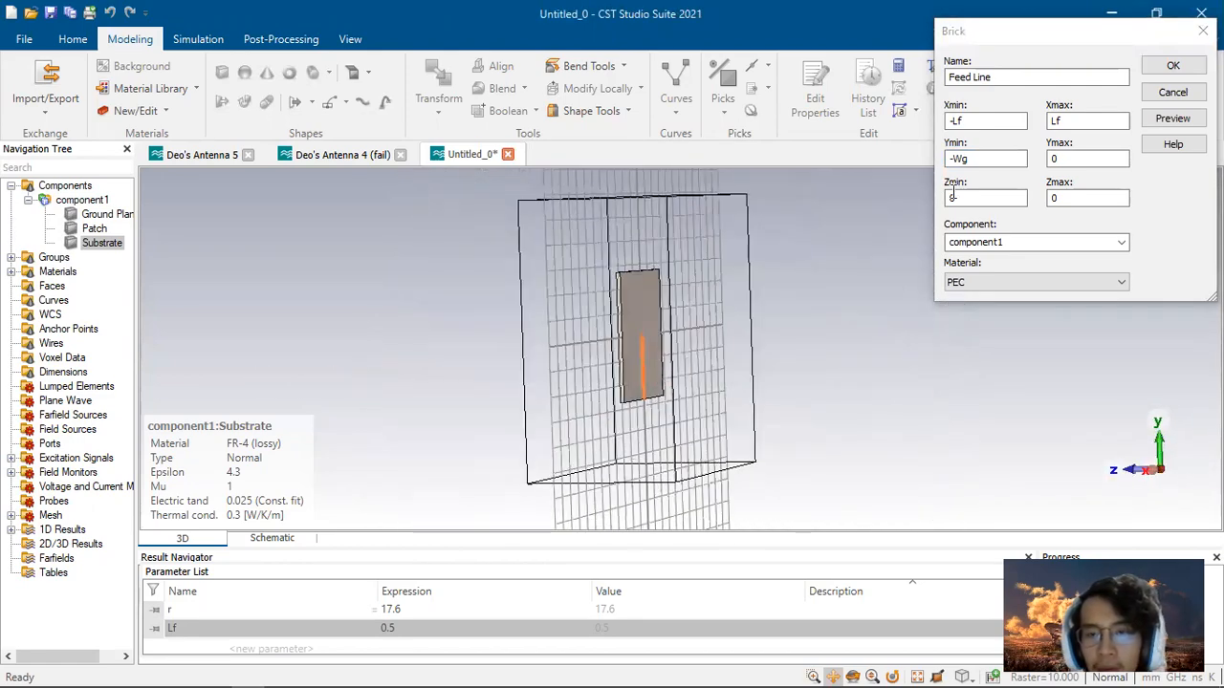
pyautogui.click(968, 161)
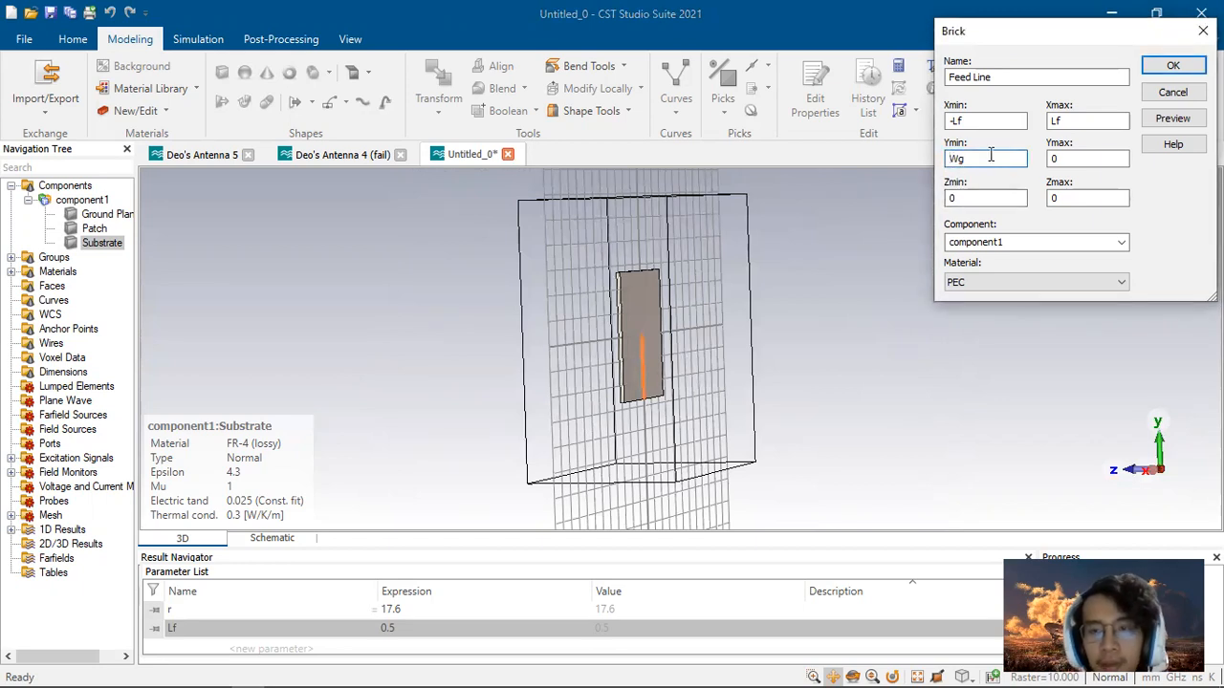
pyautogui.click(1172, 118)
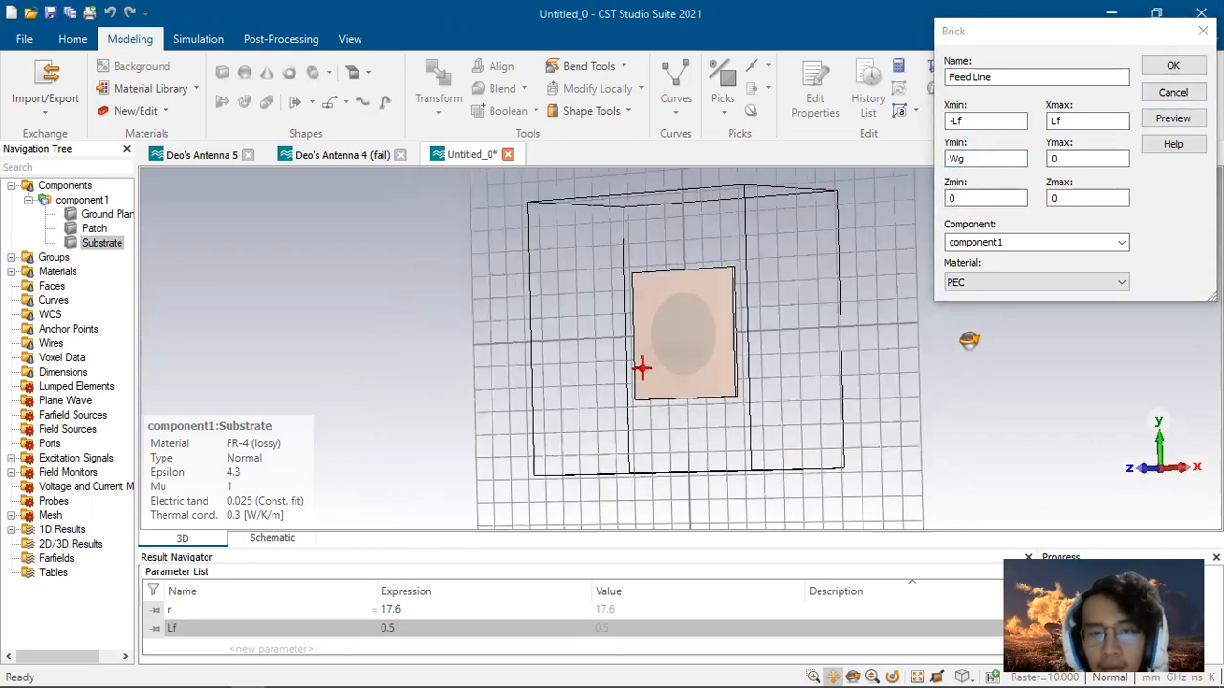
pyautogui.moveTo(969, 340); pyautogui.dragTo(983, 349)
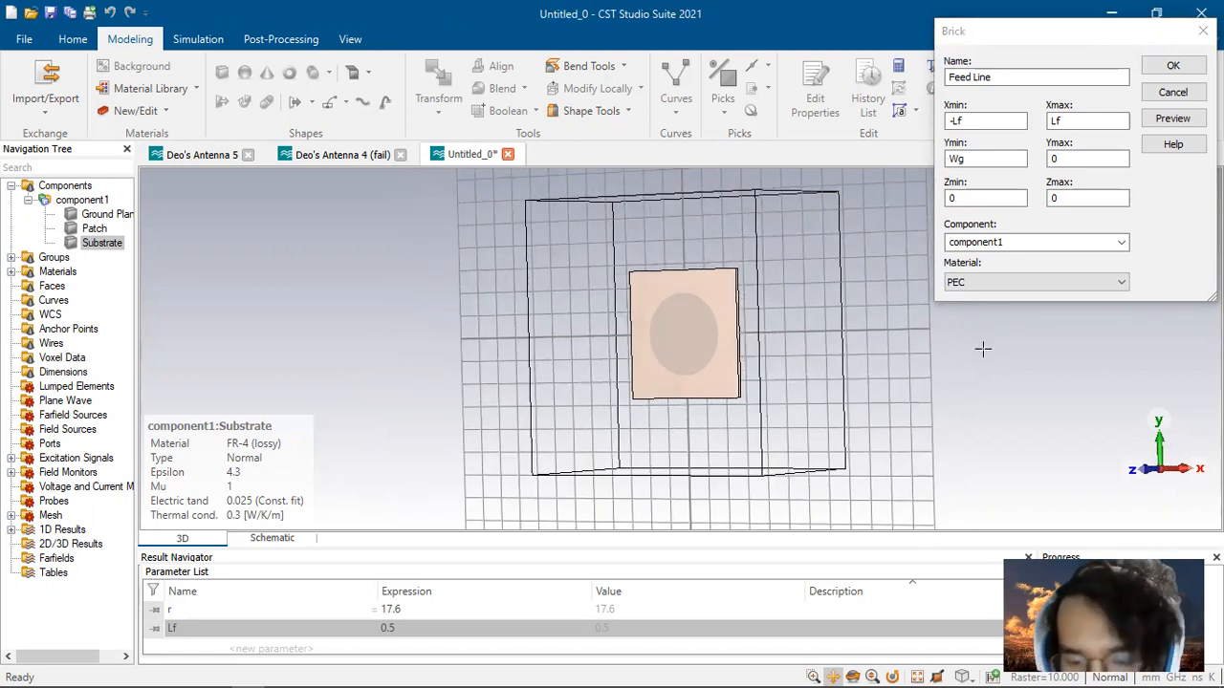
pyautogui.moveTo(858, 399)
pyautogui.mouseDown()
pyautogui.moveTo(675, 396)
pyautogui.moveTo(839, 393)
pyautogui.mouseUp()
pyautogui.click(948, 159)
pyautogui.write('-')
# Step: Set the feed line's Zmin to h+ht and Zmax to h+ht+ht, preview, and confirm the brick
pyautogui.doubleClick(950, 198)
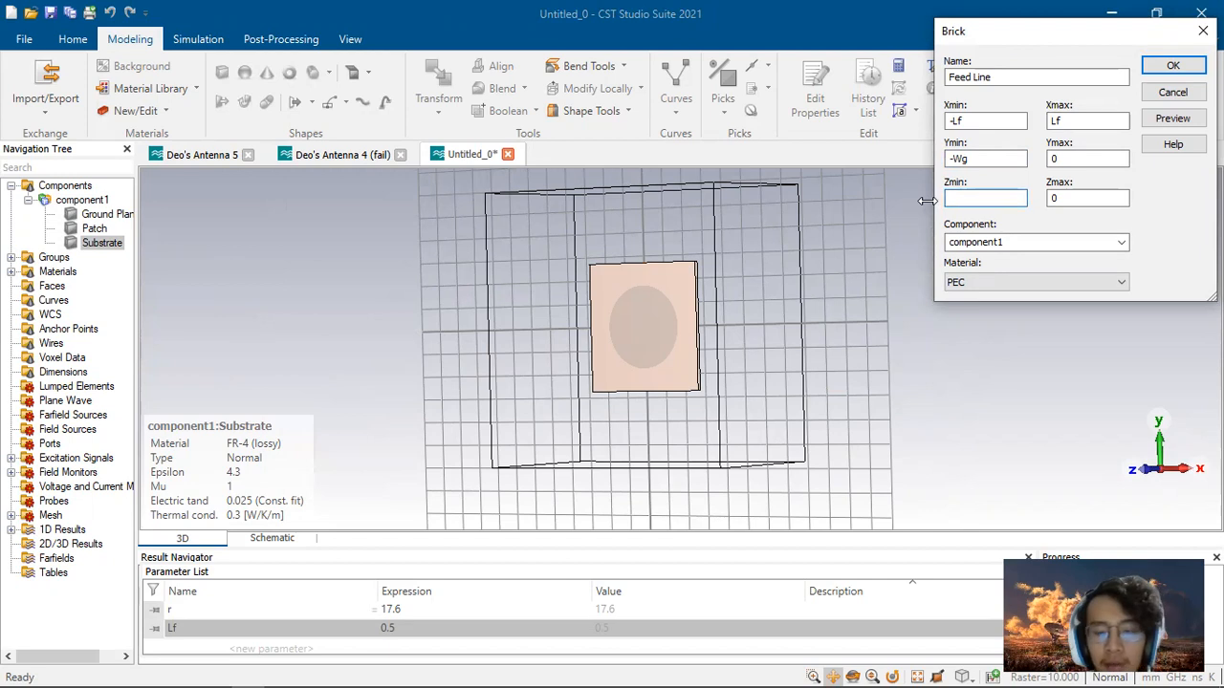
pyautogui.click(1076, 198)
pyautogui.moveTo(969, 198); pyautogui.dragTo(918, 202)
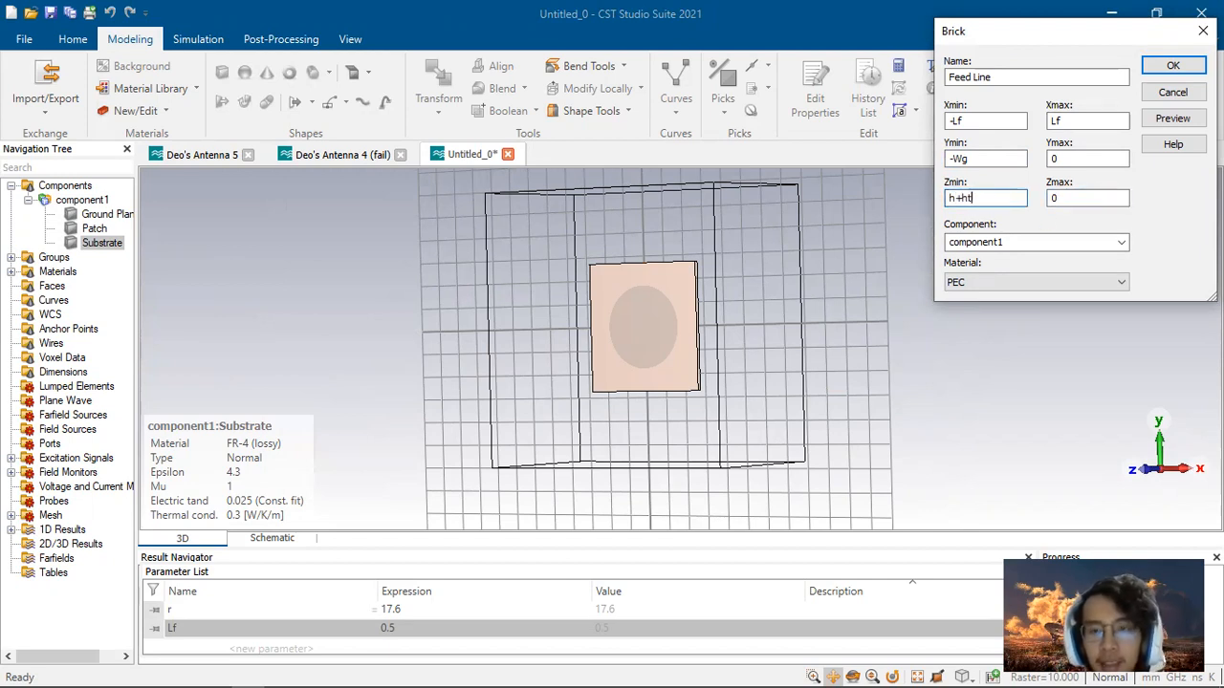
pyautogui.moveTo(987, 198); pyautogui.dragTo(926, 198)
pyautogui.doubleClick(1100, 195)
pyautogui.write('h+ht')
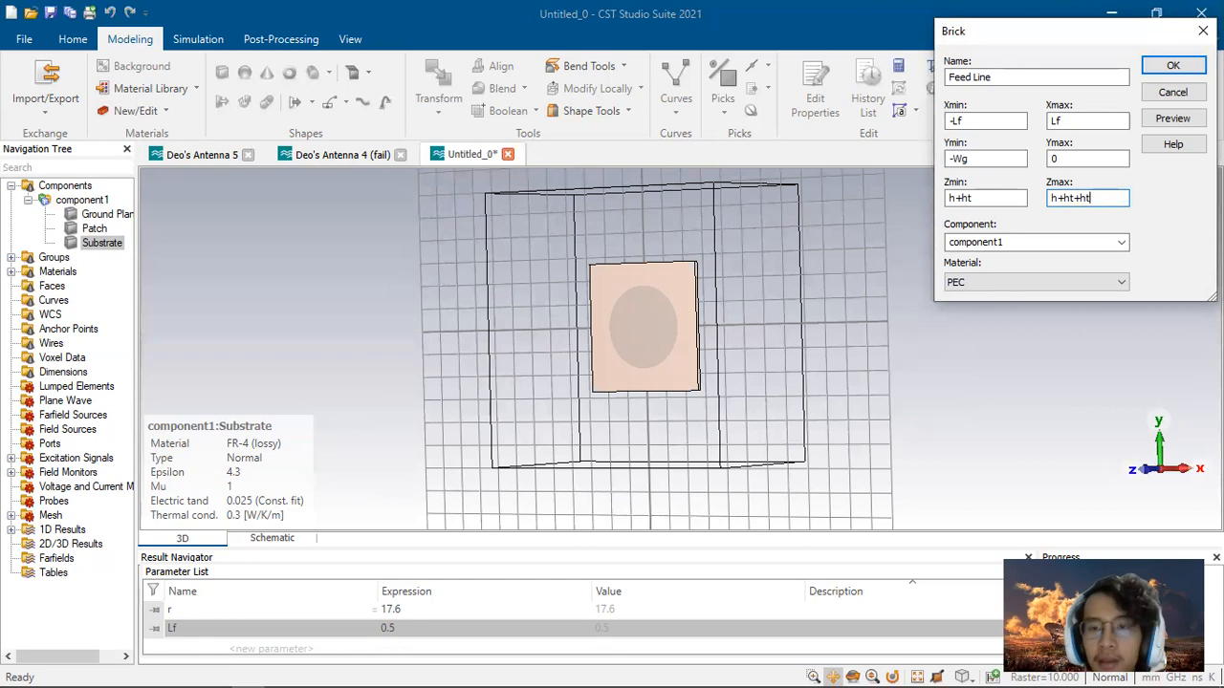
pyautogui.click(1170, 119)
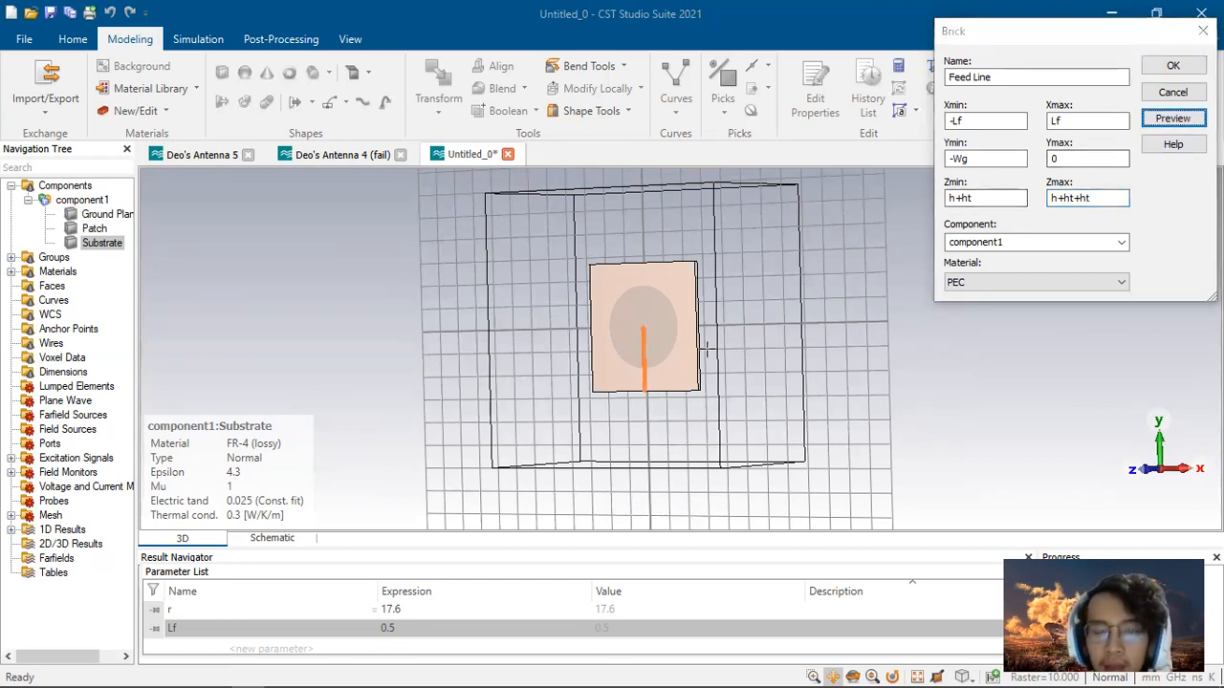
pyautogui.moveTo(708, 350); pyautogui.dragTo(772, 354, button='middle')
pyautogui.click(1173, 65)
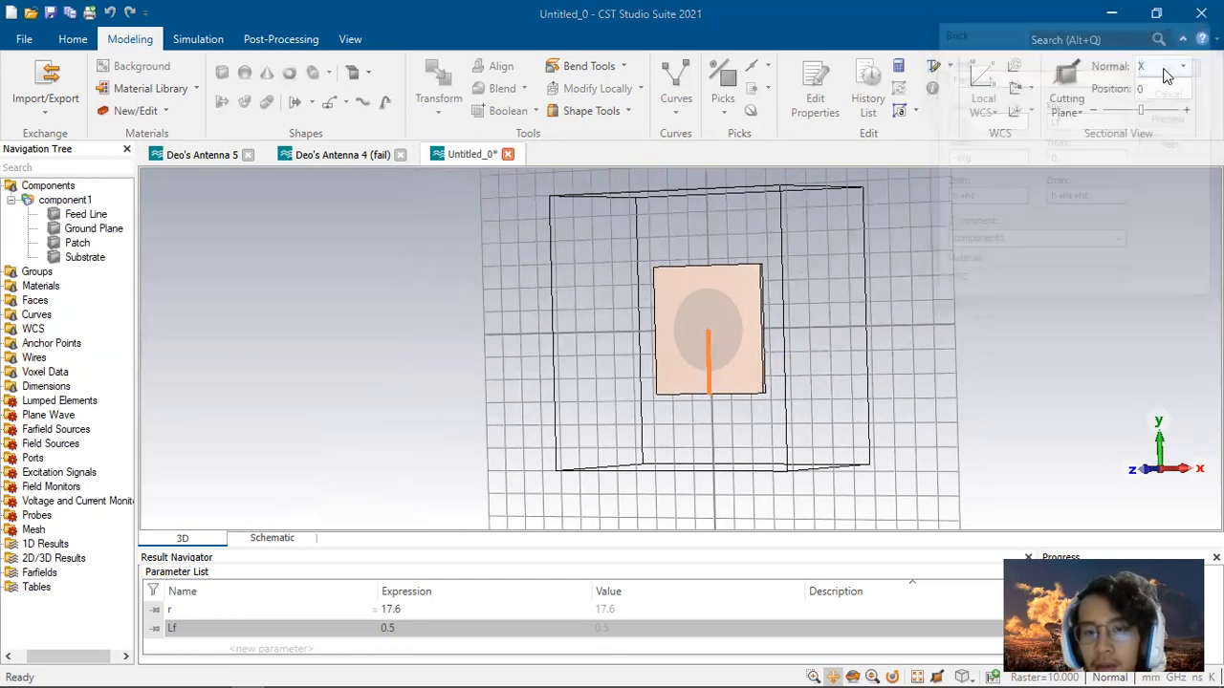
pyautogui.doubleClick(640, 307)
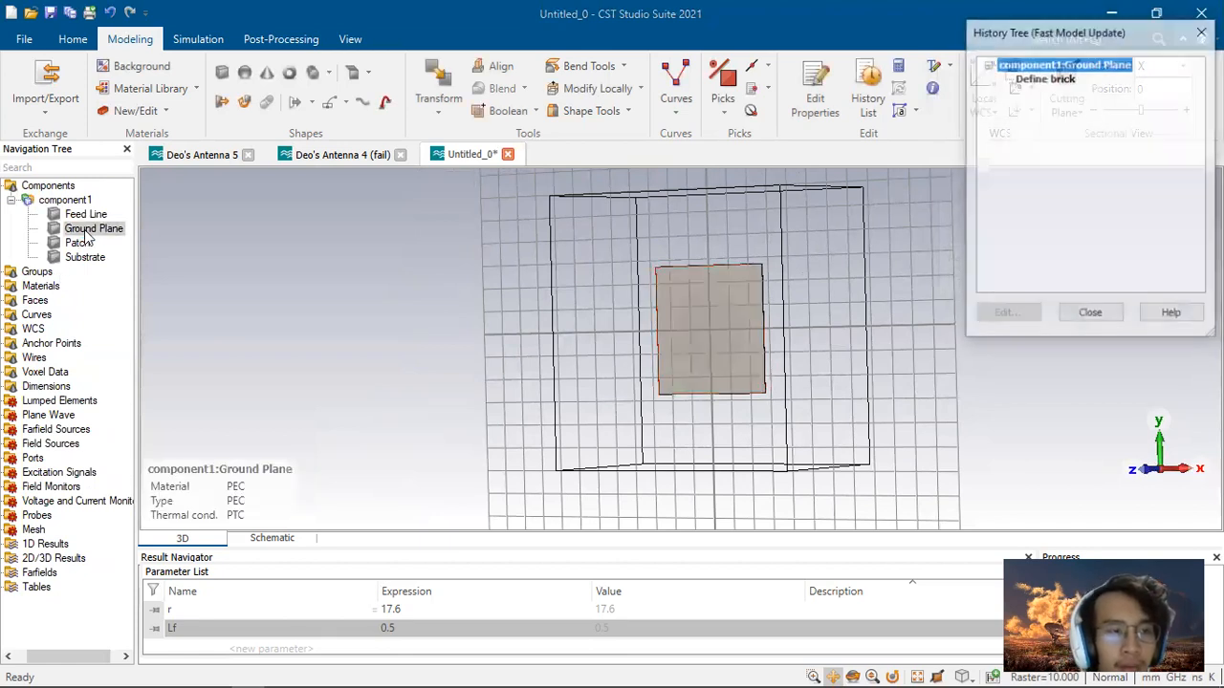
pyautogui.click(1045, 78)
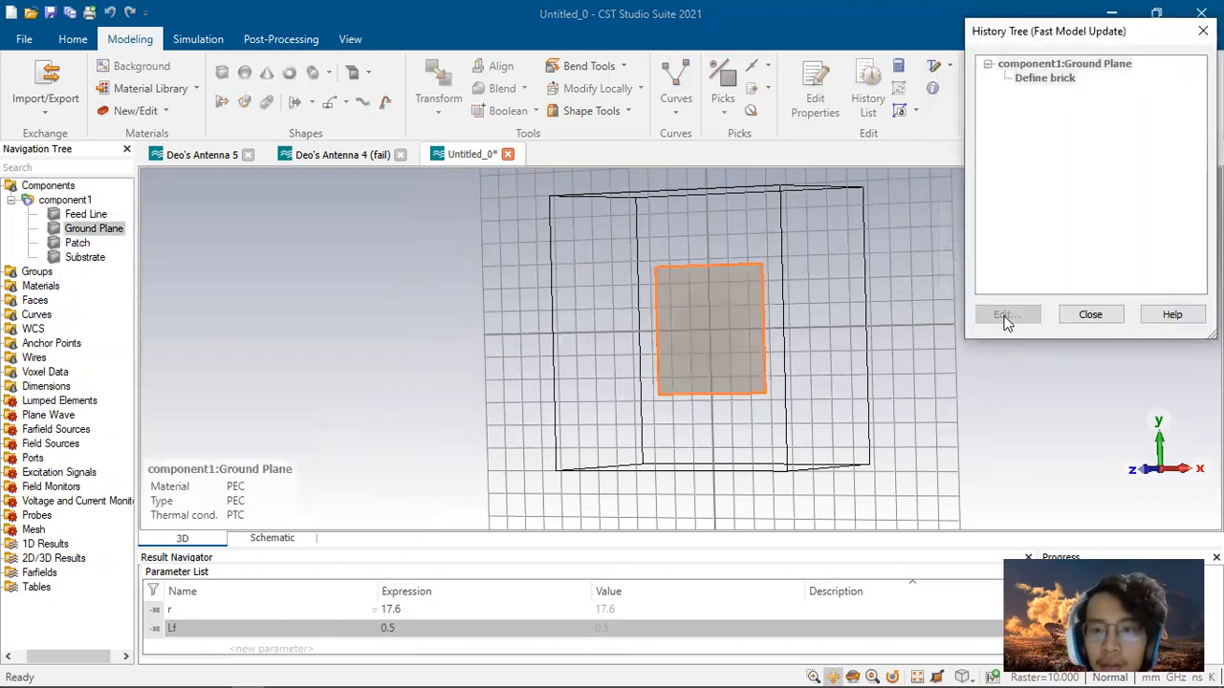
pyautogui.click(1003, 315)
pyautogui.click(1000, 198)
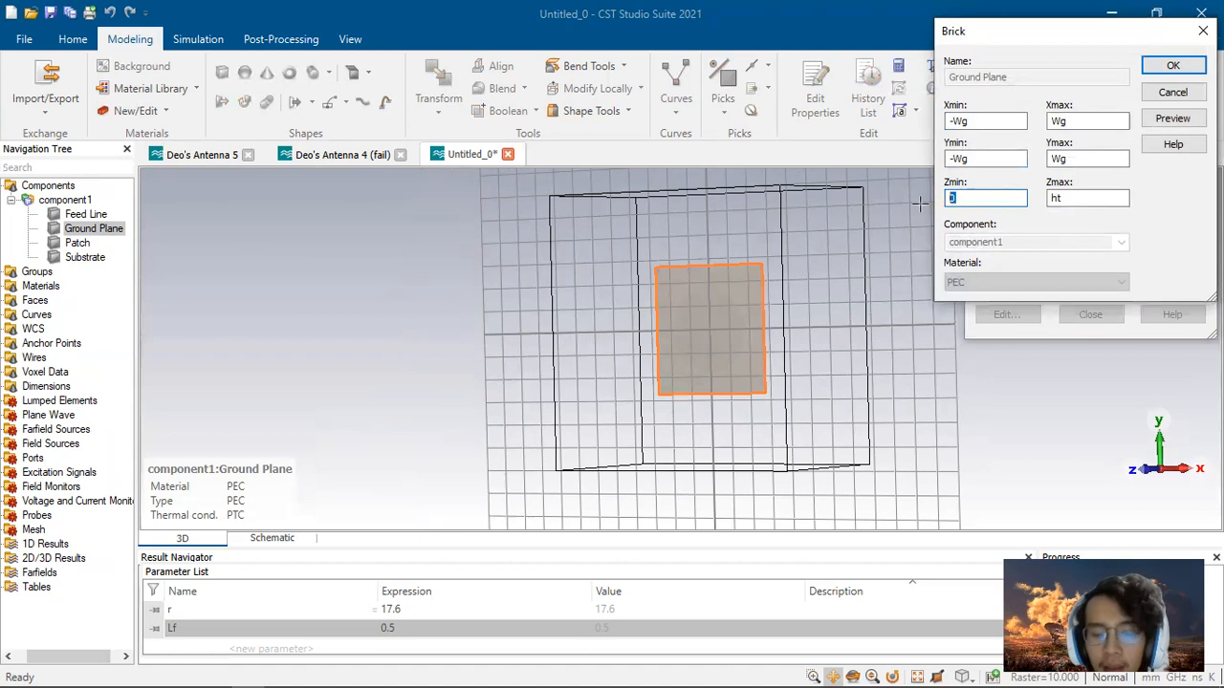
pyautogui.click(1082, 197)
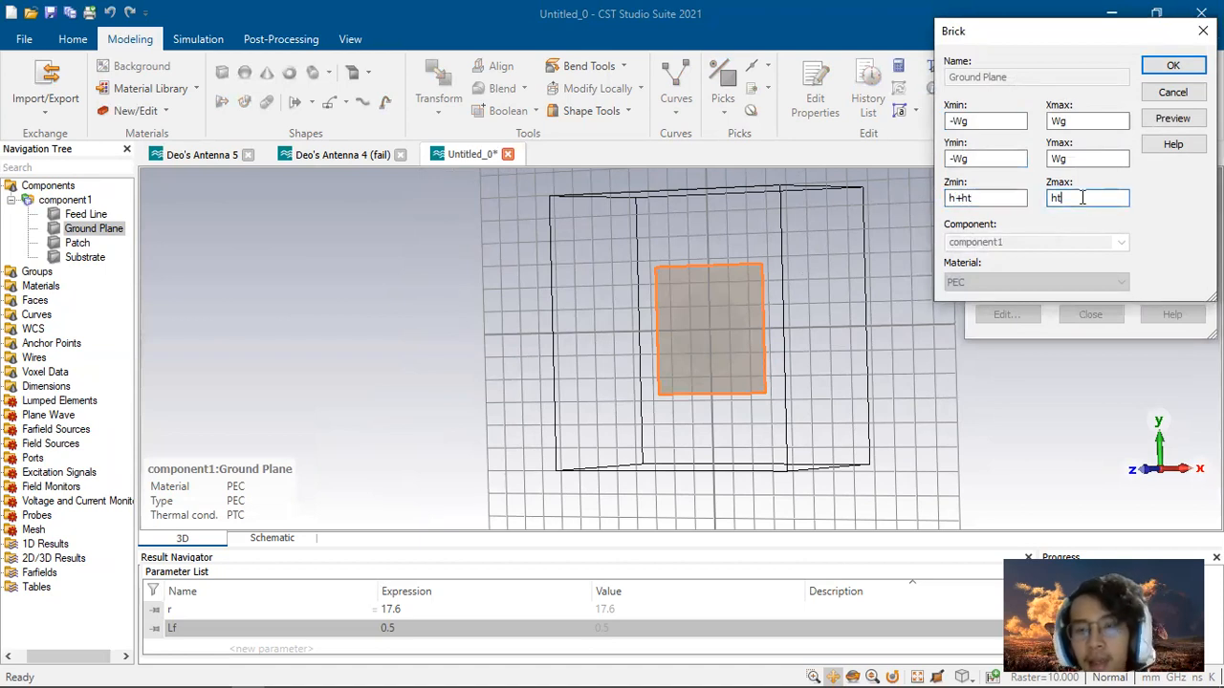
pyautogui.doubleClick(991, 199)
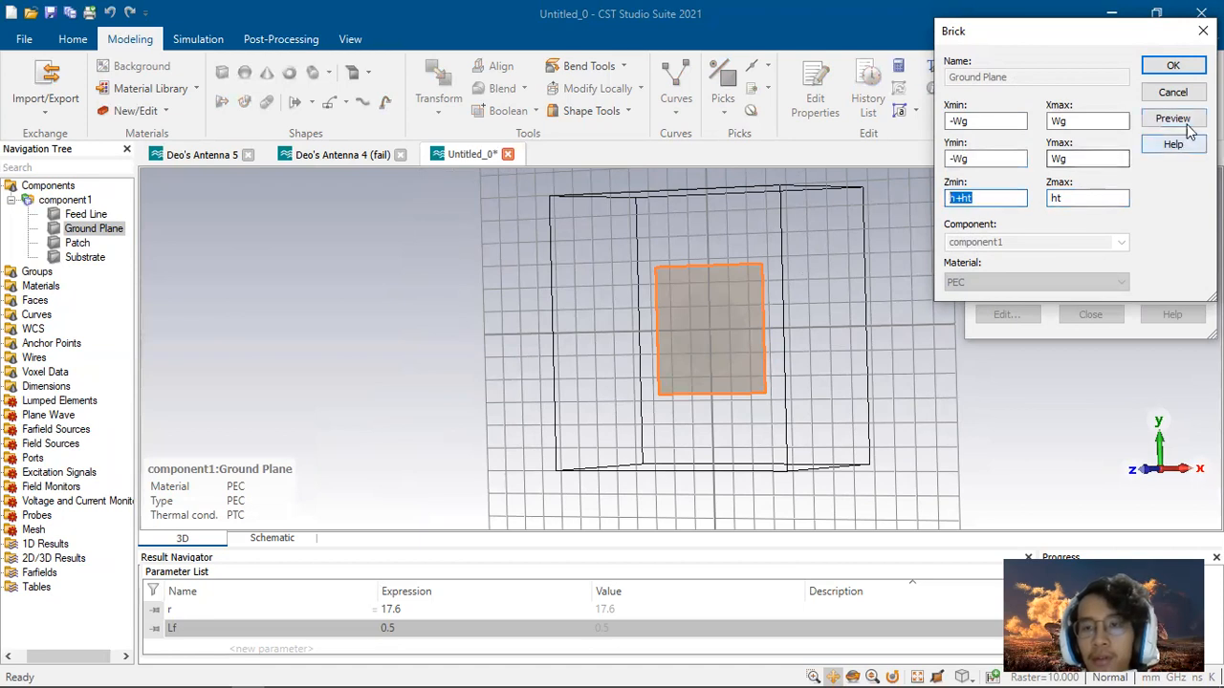
pyautogui.click(1182, 93)
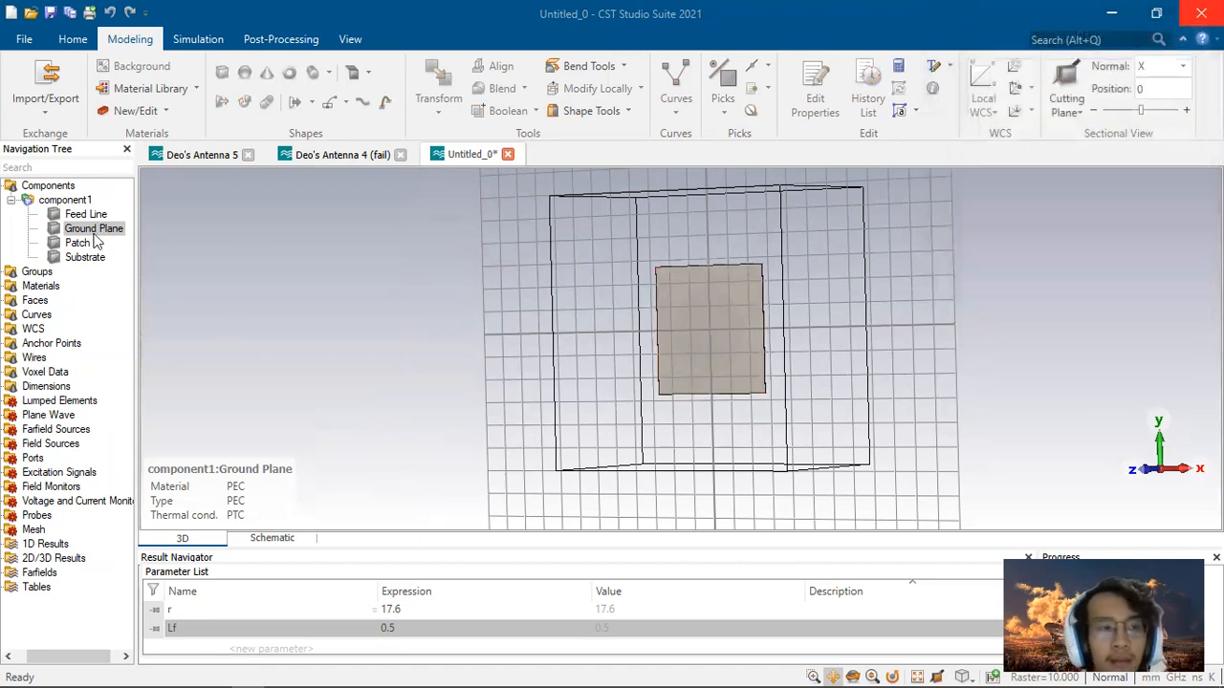
# Step: Edit the Patch cylinder's history to set its Zmin to h+ht and close the history tree
pyautogui.click(77, 243)
pyautogui.doubleClick(77, 243)
pyautogui.doubleClick(1050, 79)
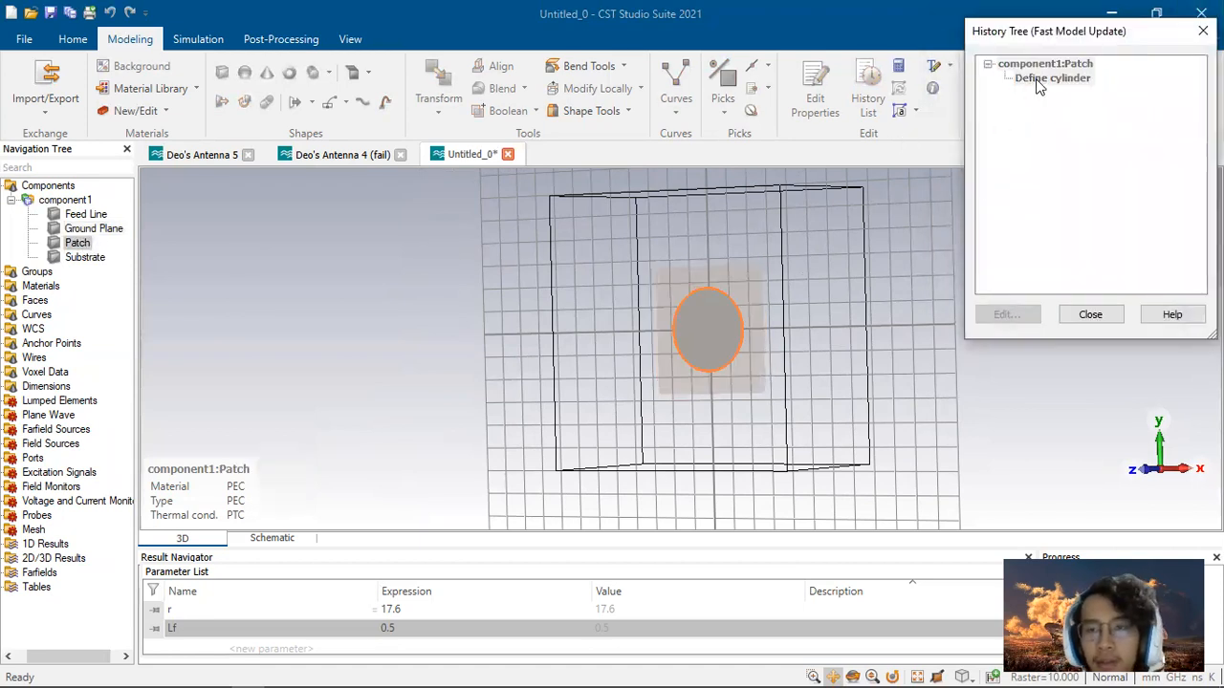
pyautogui.press('Tab')
pyautogui.click(982, 227)
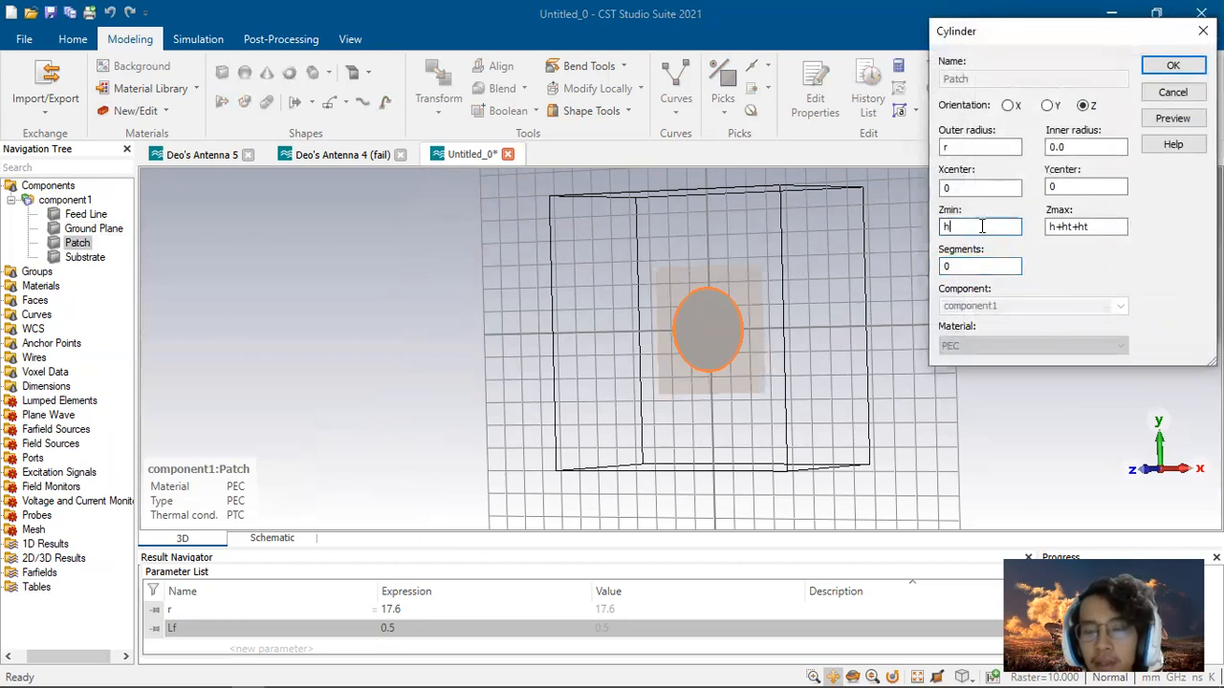
pyautogui.write('+ht')
pyautogui.click(1172, 65)
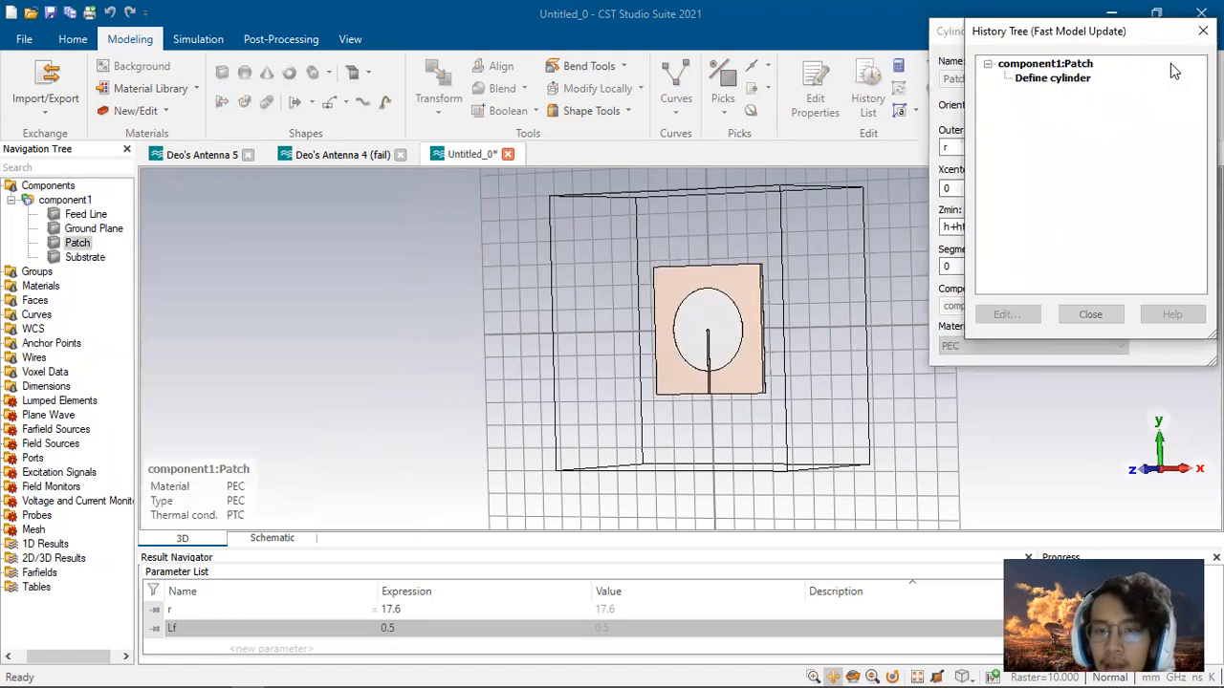
pyautogui.click(1089, 313)
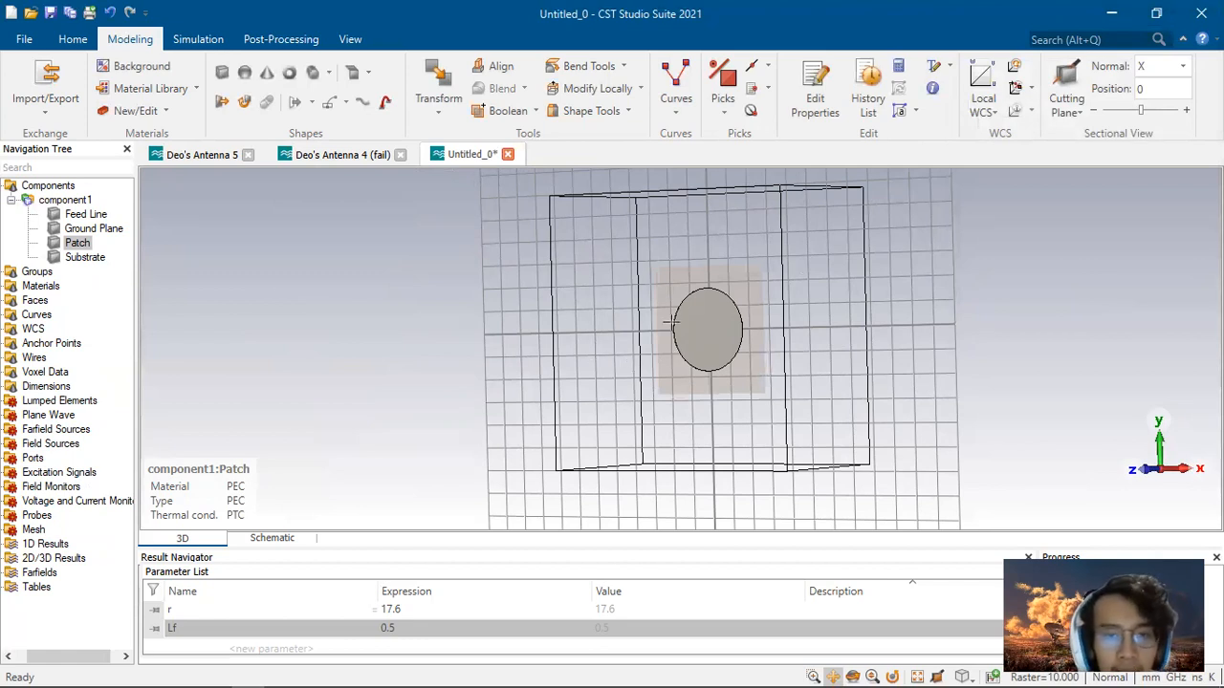
pyautogui.moveTo(717, 343); pyautogui.dragTo(905, 351)
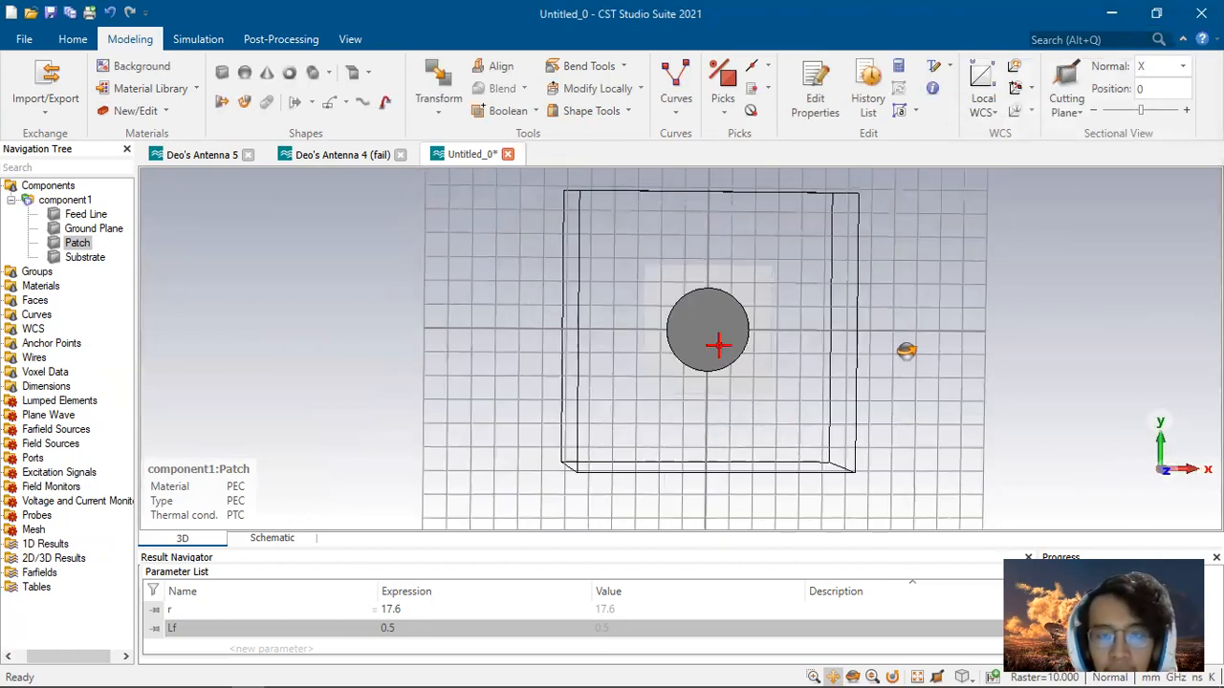
# Step: Unite the feed line with the Patch using a Boolean Add
pyautogui.click(77, 243)
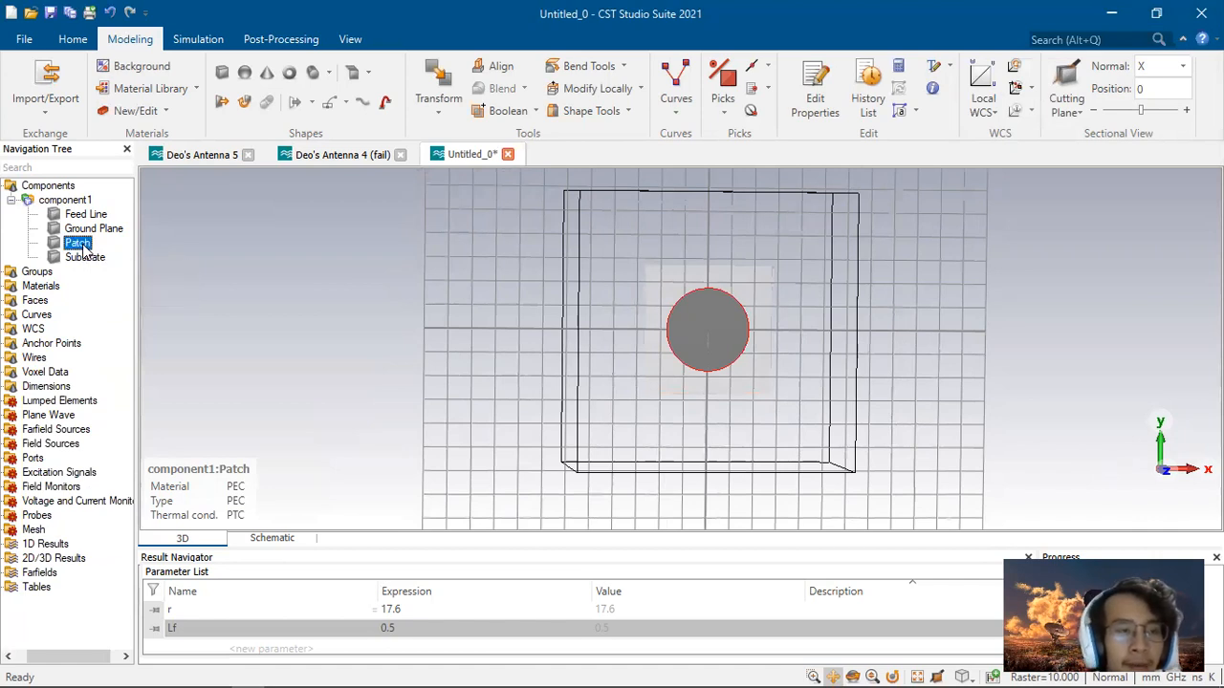
pyautogui.click(198, 40)
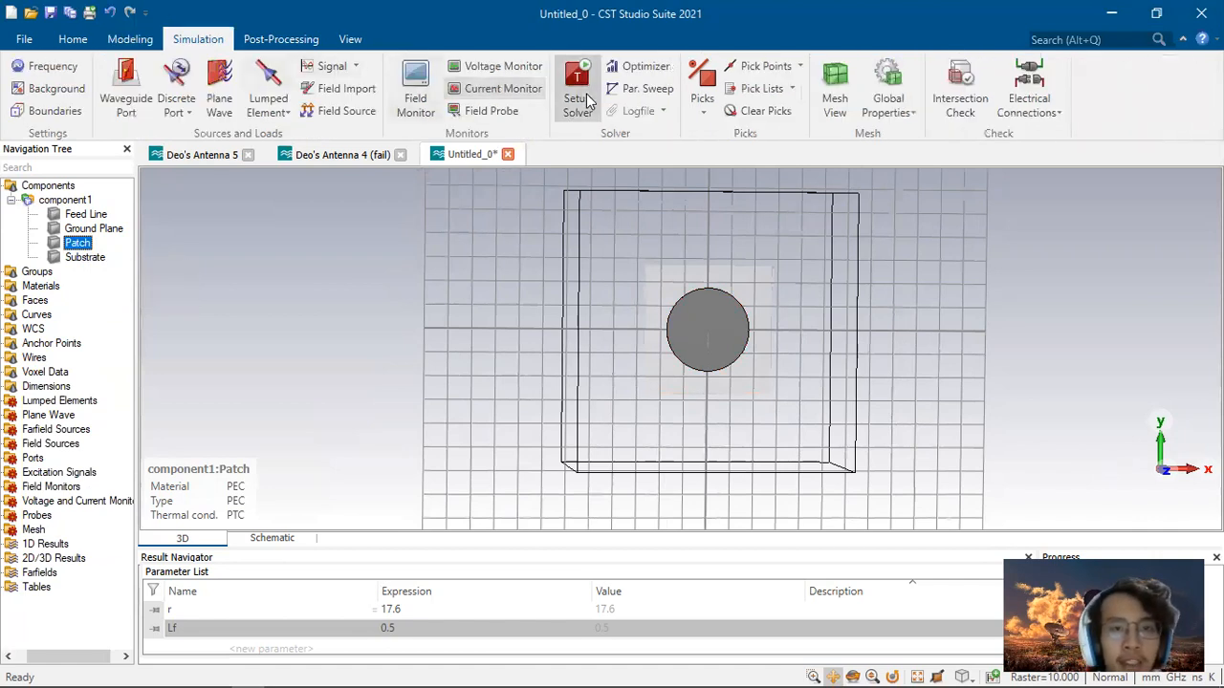
pyautogui.click(130, 39)
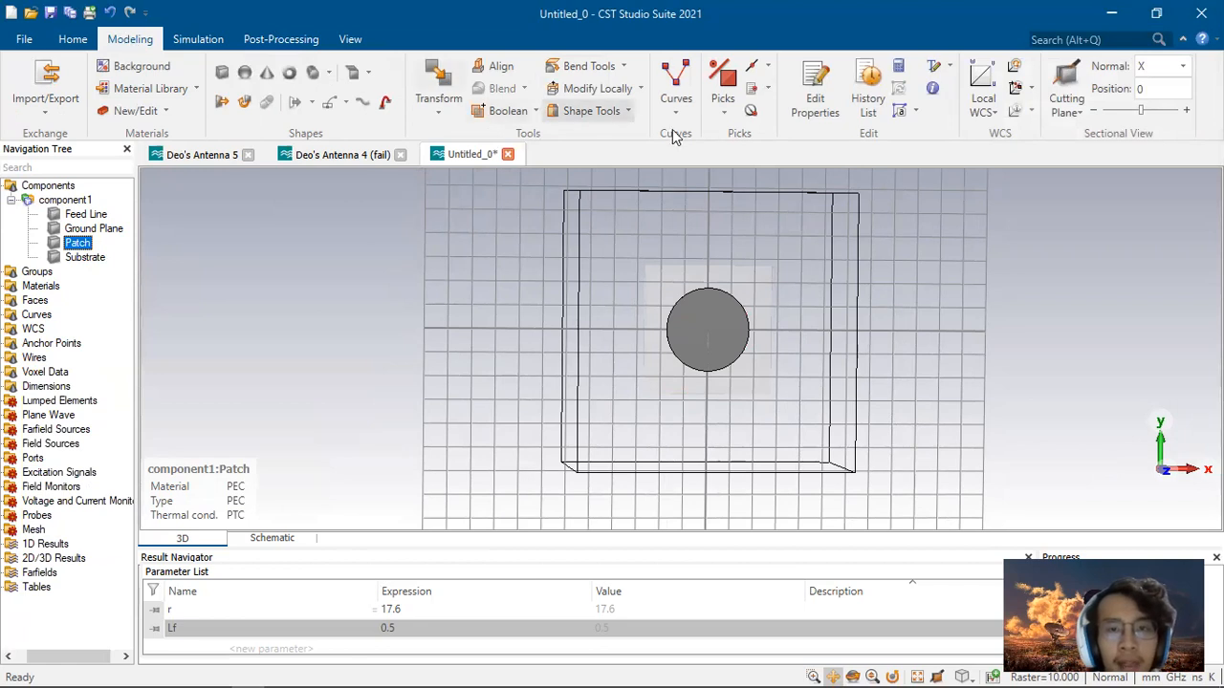
pyautogui.click(533, 112)
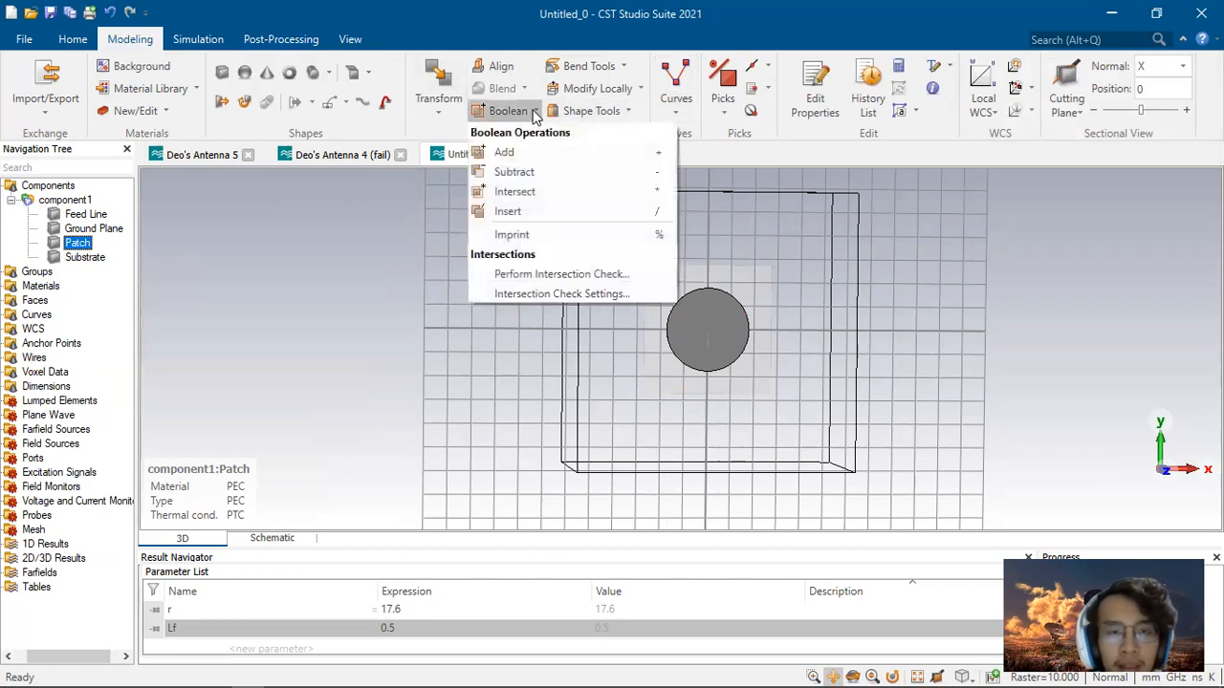
pyautogui.click(524, 153)
pyautogui.click(89, 215)
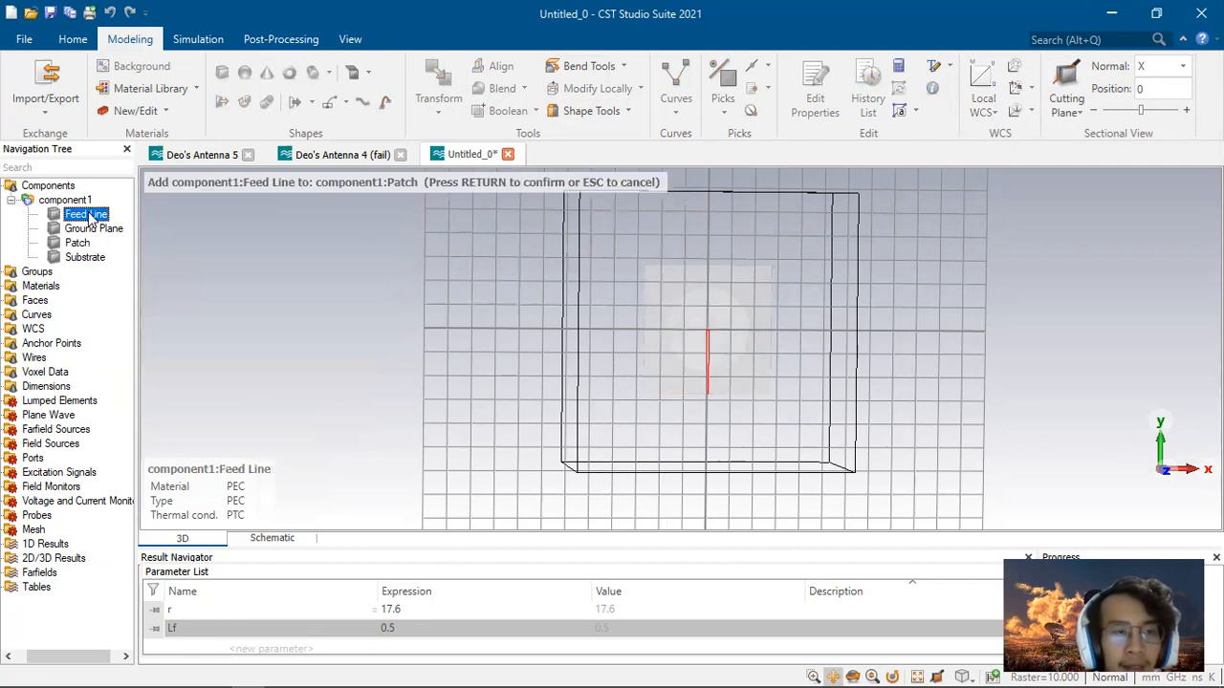
pyautogui.press('Return')
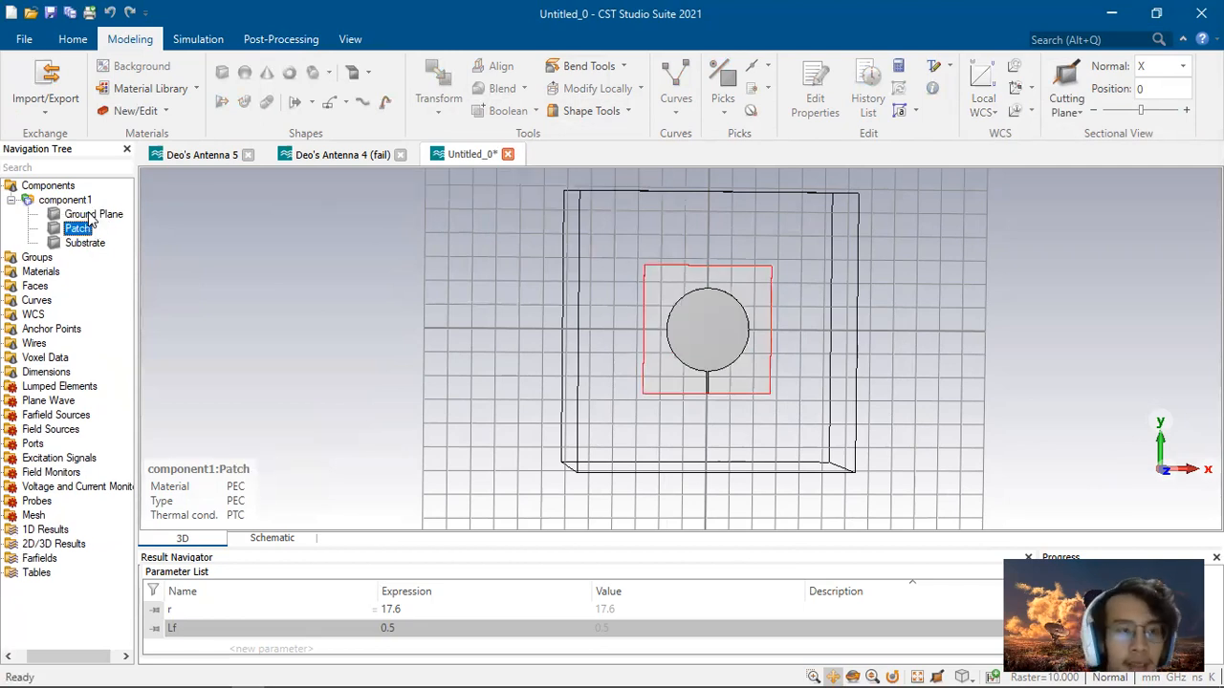
# Step: Pick the feed line's end face at the substrate edge
pyautogui.scroll(5, 756, 357)
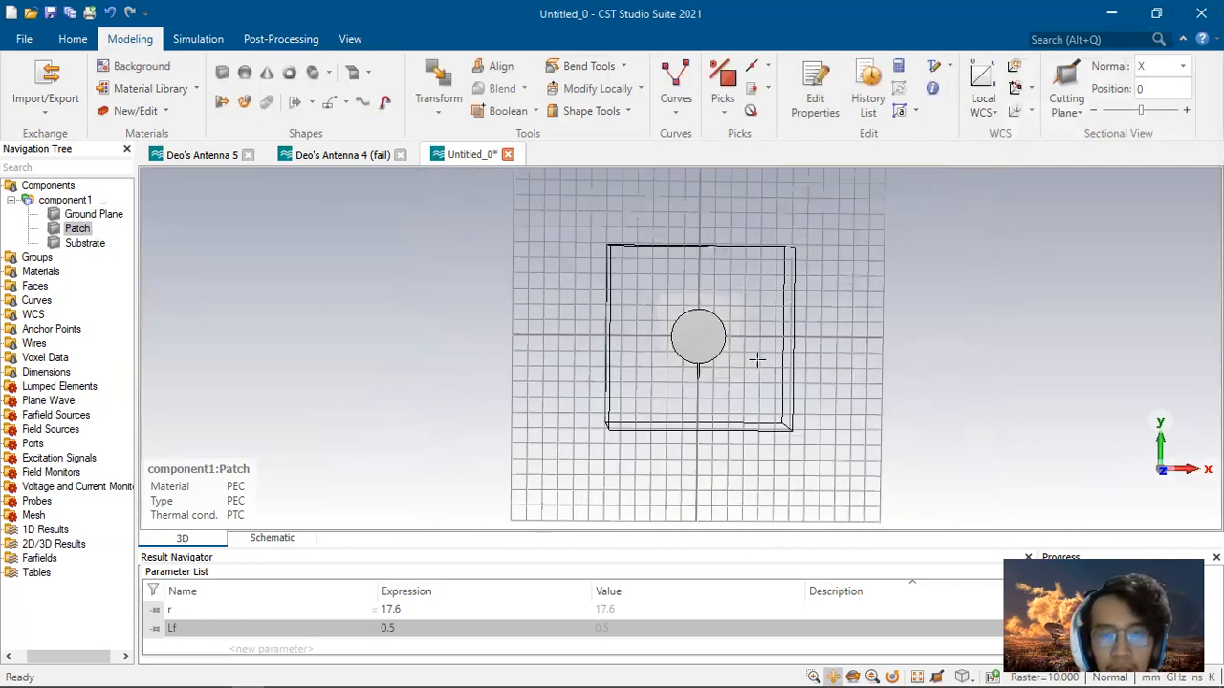
pyautogui.moveTo(828, 383); pyautogui.dragTo(735, 404)
pyautogui.click(48, 186)
pyautogui.moveTo(923, 334); pyautogui.dragTo(894, 283)
pyautogui.moveTo(669, 297)
pyautogui.mouseDown()
pyautogui.moveTo(663, 309)
pyautogui.moveTo(673, 298)
pyautogui.mouseUp()
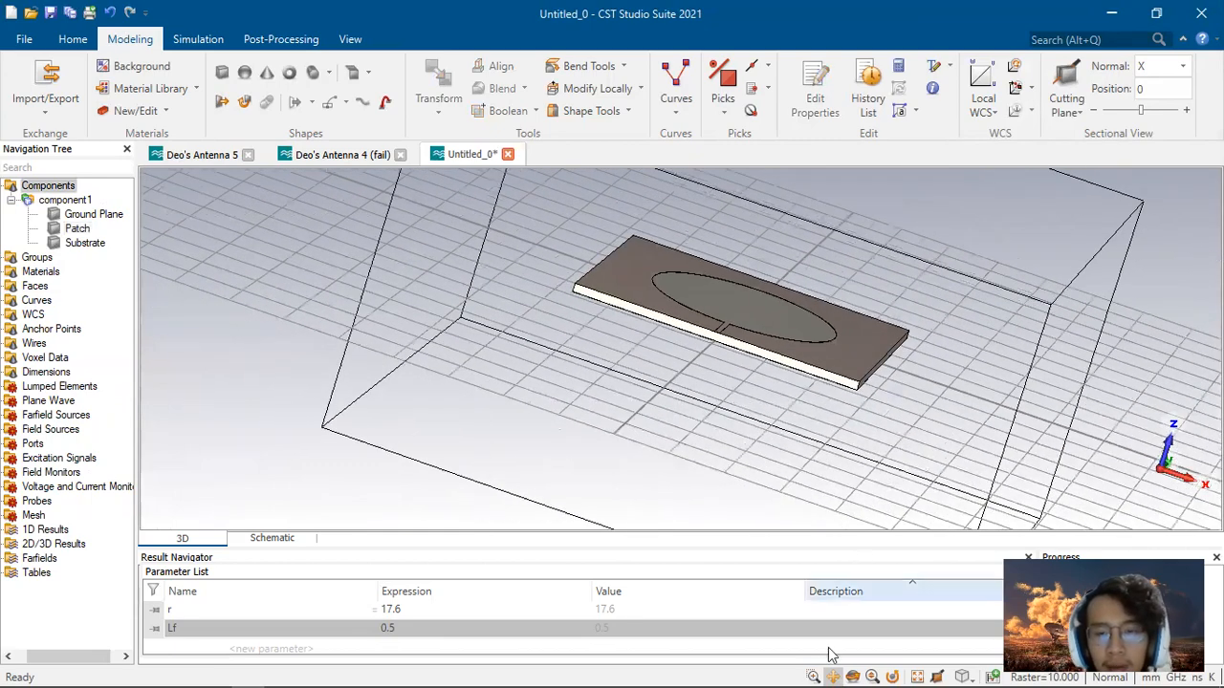
pyautogui.scroll(5, 748, 359)
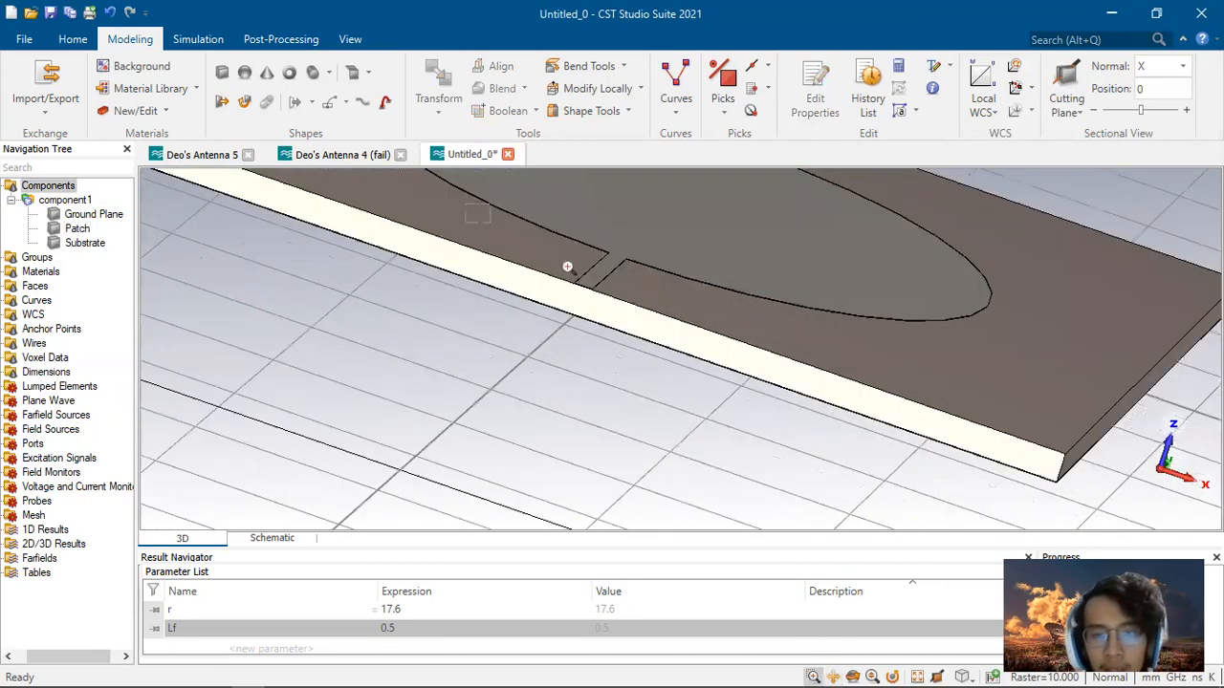
pyautogui.moveTo(567, 266); pyautogui.dragTo(713, 353)
pyautogui.keyDown('ctrl'); pyautogui.moveTo(743, 410); pyautogui.dragTo(815, 383); pyautogui.keyUp('ctrl')
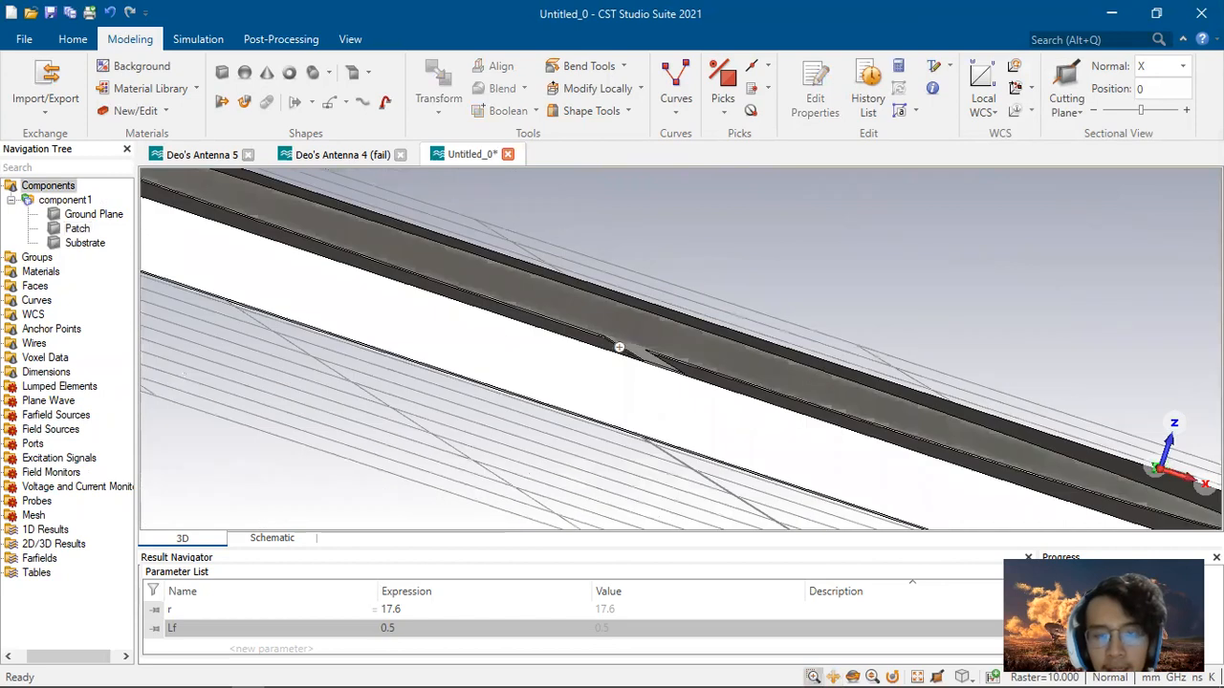
pyautogui.moveTo(619, 347); pyautogui.dragTo(783, 426)
pyautogui.scroll(3, 442, 222)
pyautogui.moveTo(546, 351)
pyautogui.keyDown('ctrl'); pyautogui.mouseDown()
pyautogui.moveTo(561, 350)
pyautogui.moveTo(549, 339)
pyautogui.mouseUp(); pyautogui.keyUp('ctrl')
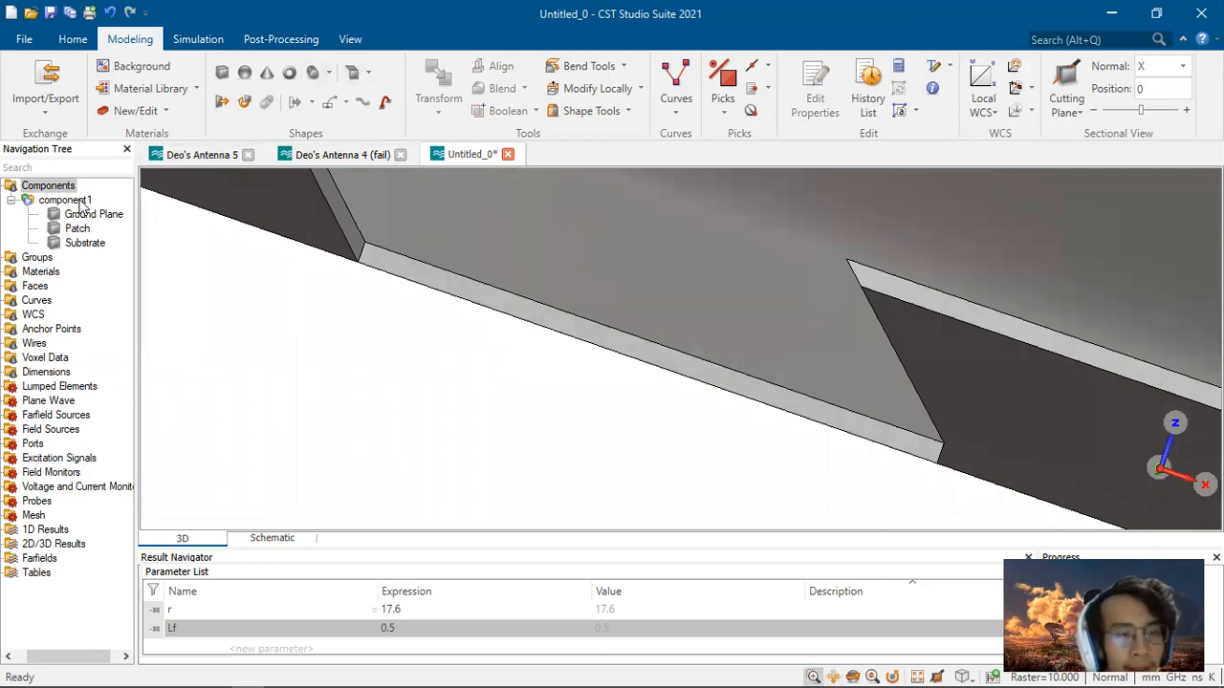
pyautogui.click(723, 105)
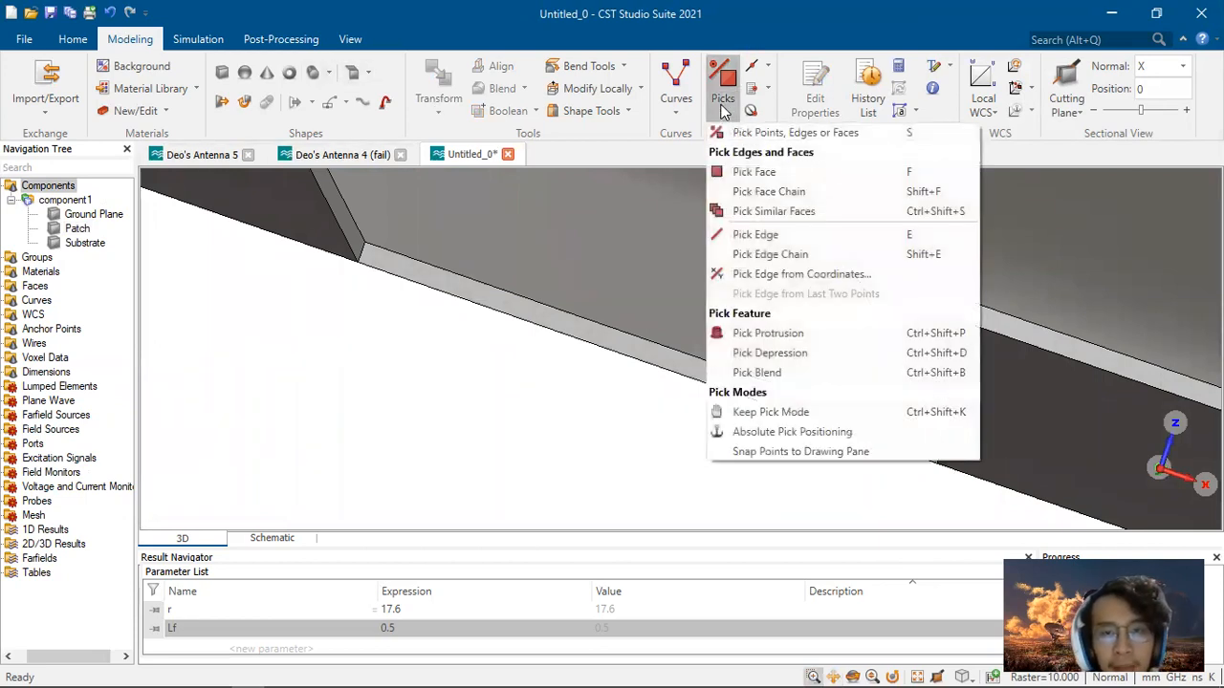
pyautogui.click(755, 172)
pyautogui.click(585, 325)
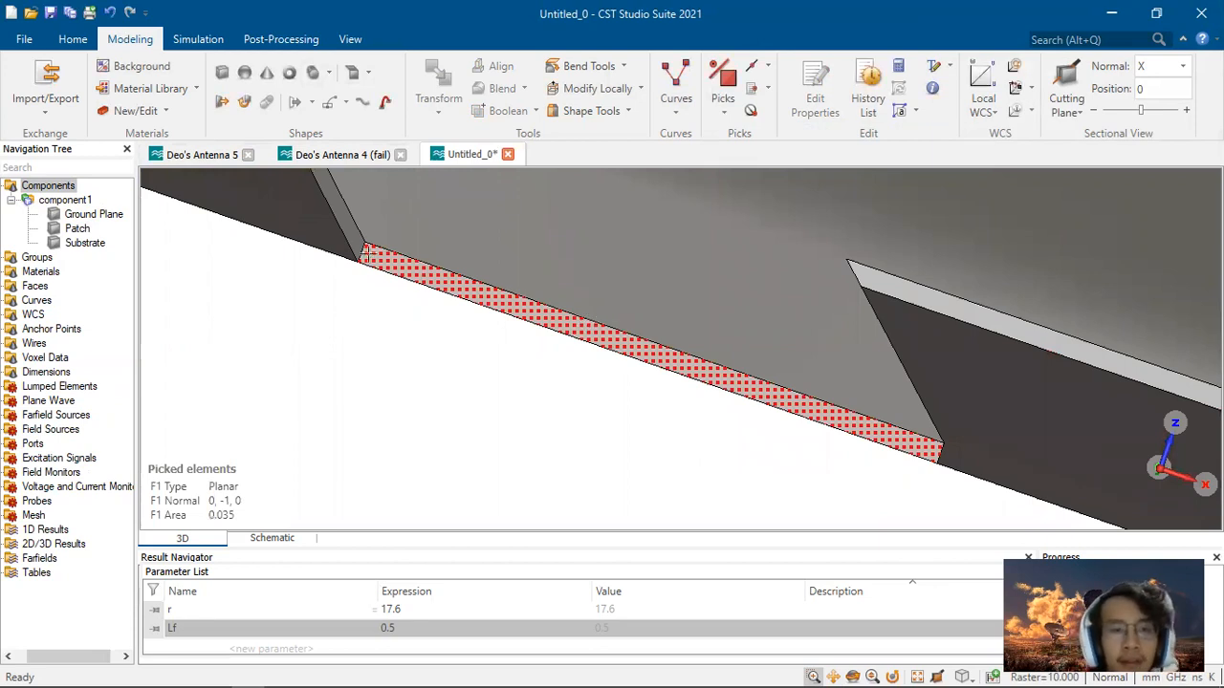
# Step: Create a waveguide port on the picked face with Xmin, Xmax and Zmax offsets 1.6*3 and Zmin offset 1.6
pyautogui.click(189, 42)
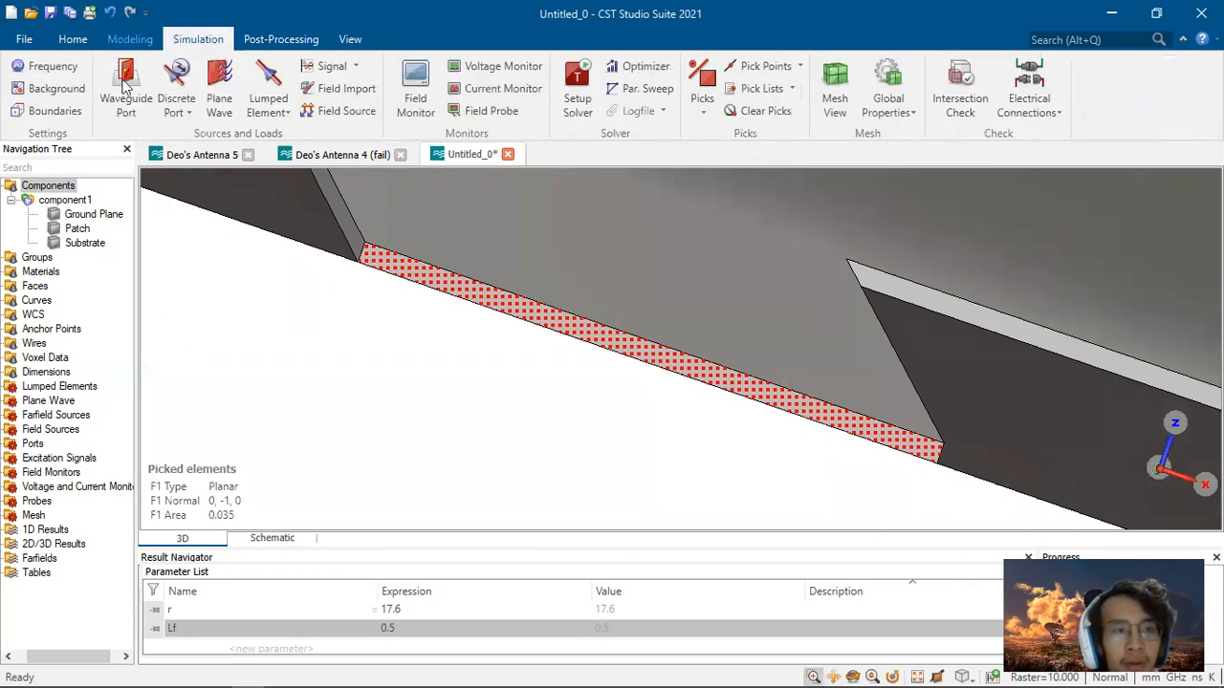
pyautogui.click(72, 40)
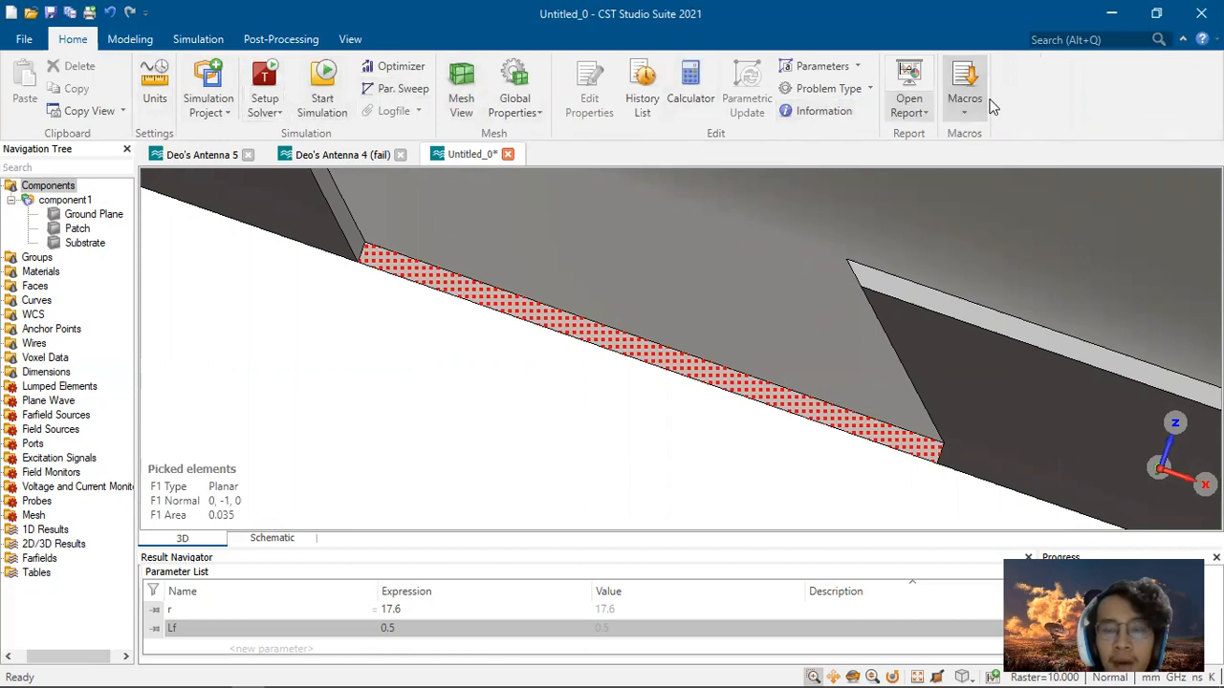
pyautogui.click(127, 39)
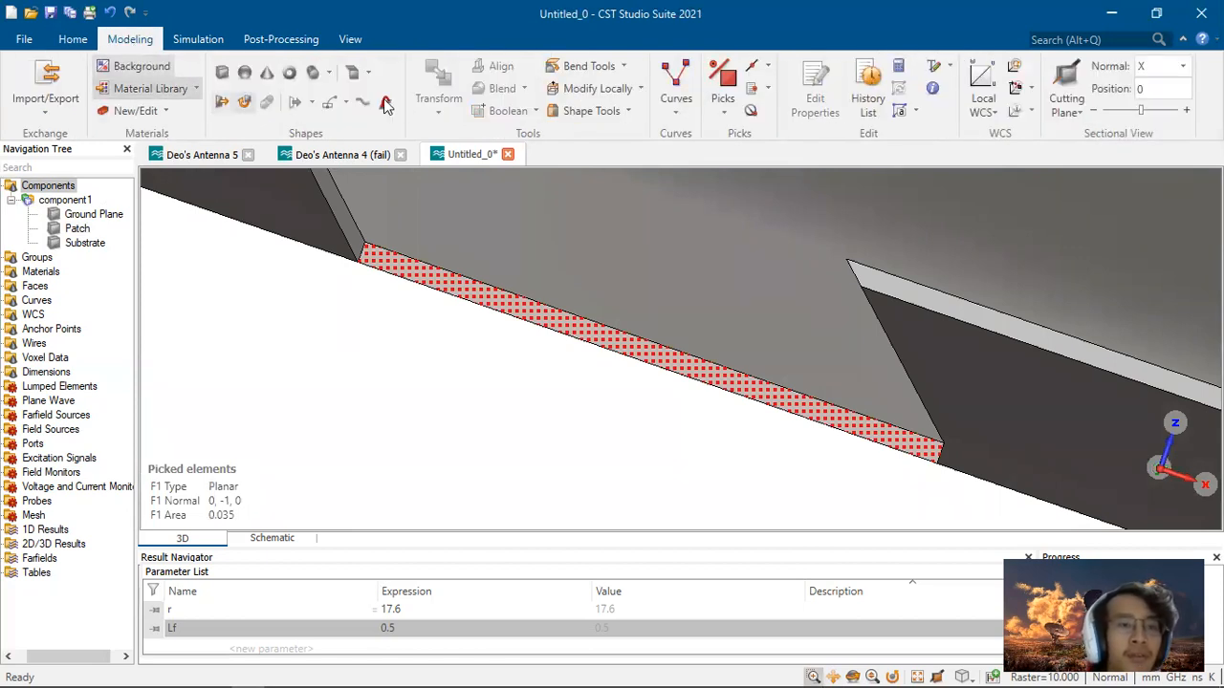
pyautogui.click(198, 39)
pyautogui.click(127, 100)
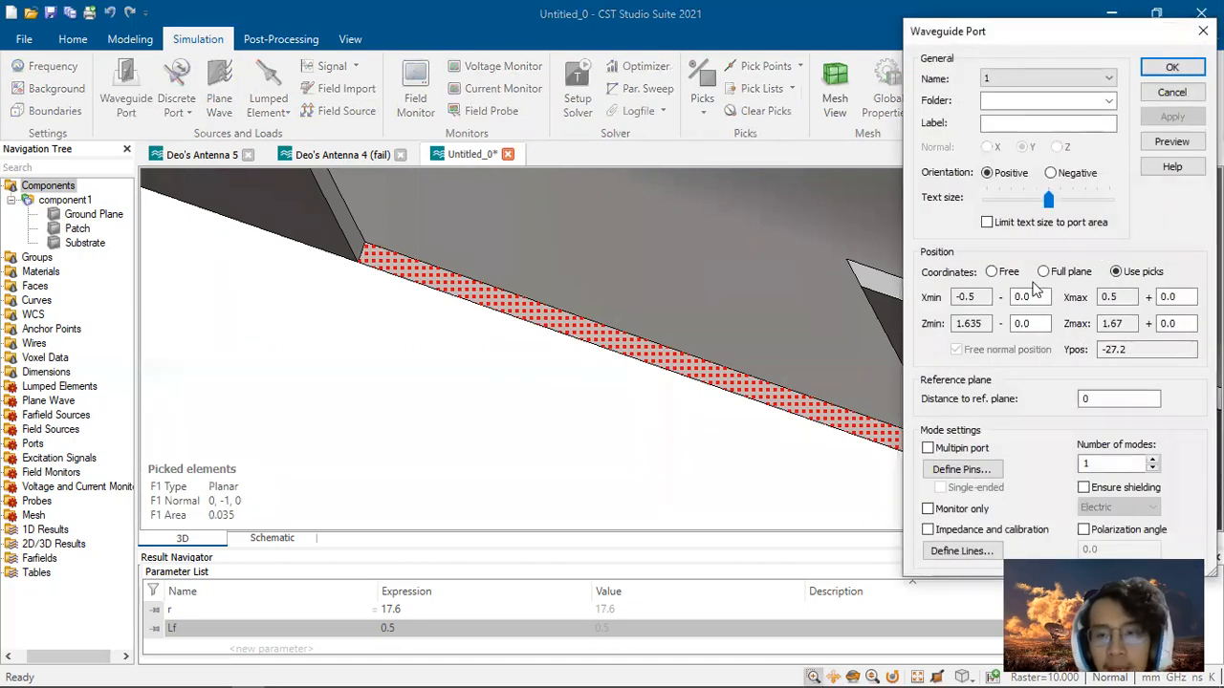
pyautogui.click(1037, 296)
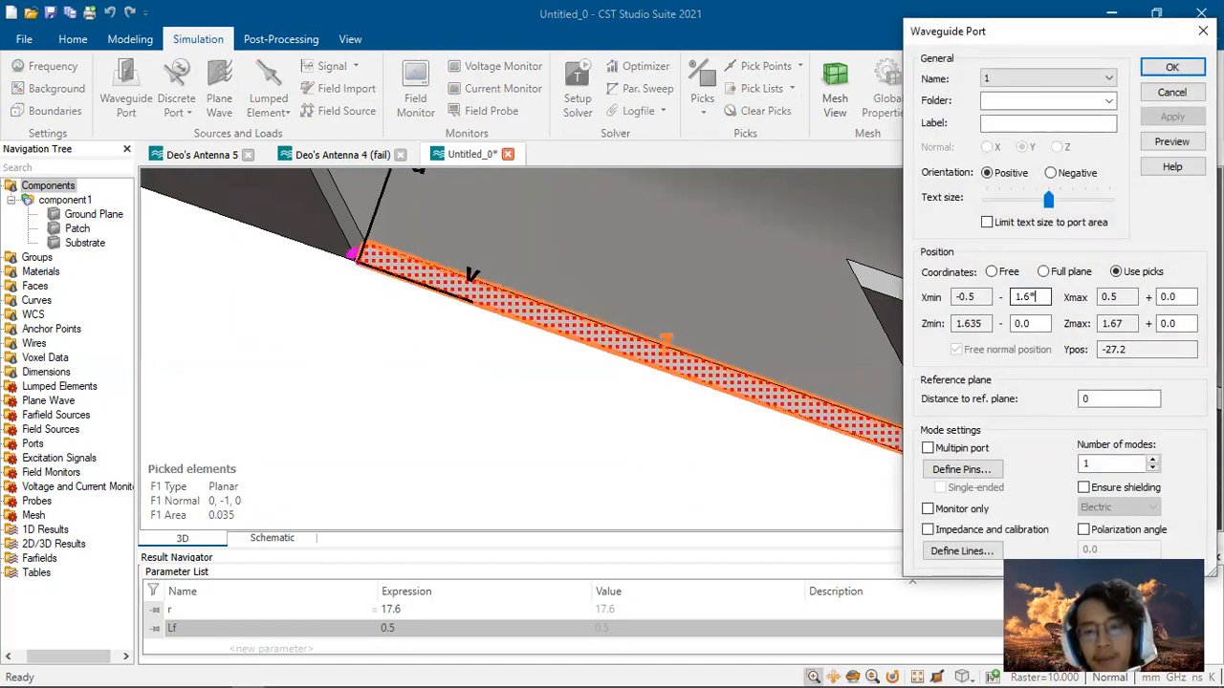
pyautogui.write('1.6*3')
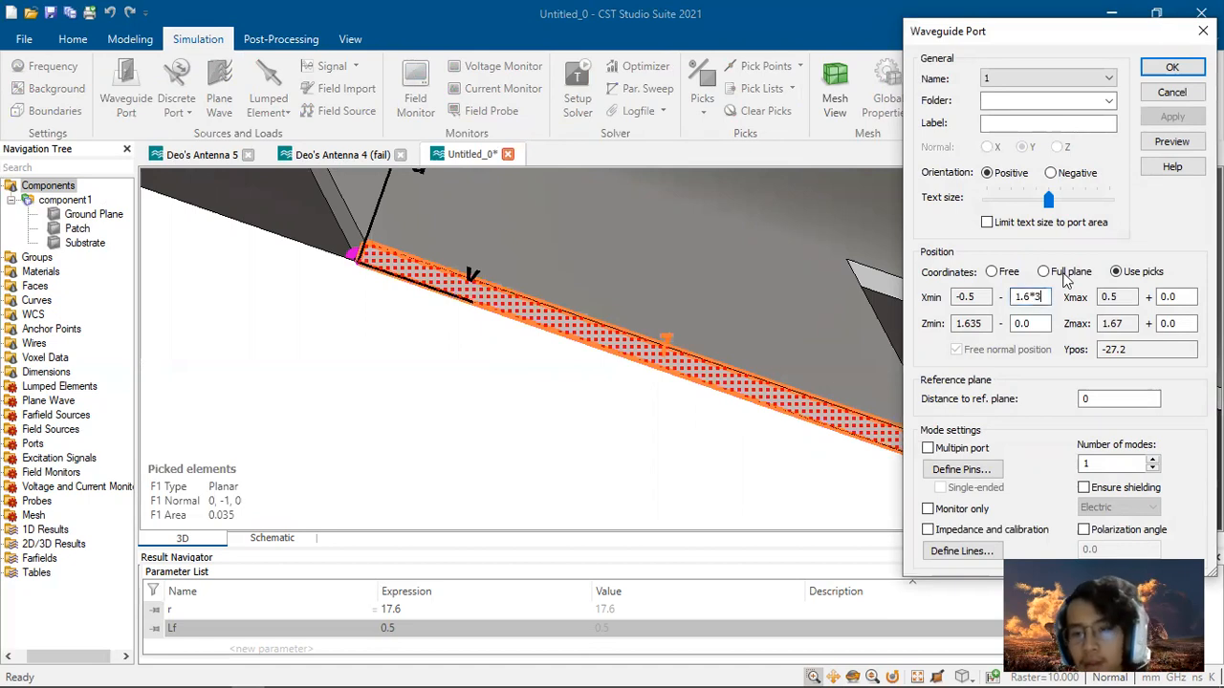
pyautogui.moveTo(1049, 296); pyautogui.dragTo(1001, 299)
pyautogui.hotkey('ctrl', 'c')
pyautogui.moveTo(1187, 297); pyautogui.dragTo(1155, 323)
pyautogui.hotkey('ctrl', 'v')
pyautogui.hotkey('ctrl', 'v')
pyautogui.moveTo(1048, 323); pyautogui.dragTo(1006, 324)
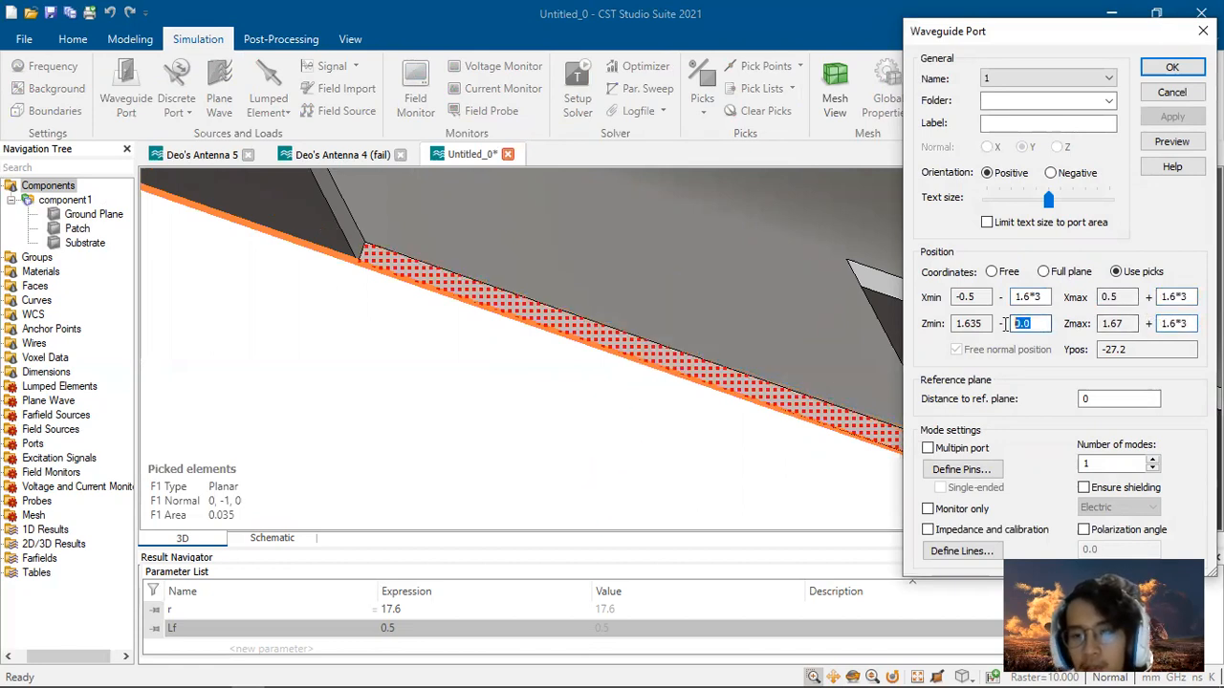
pyautogui.hotkey('ctrl', 'v')
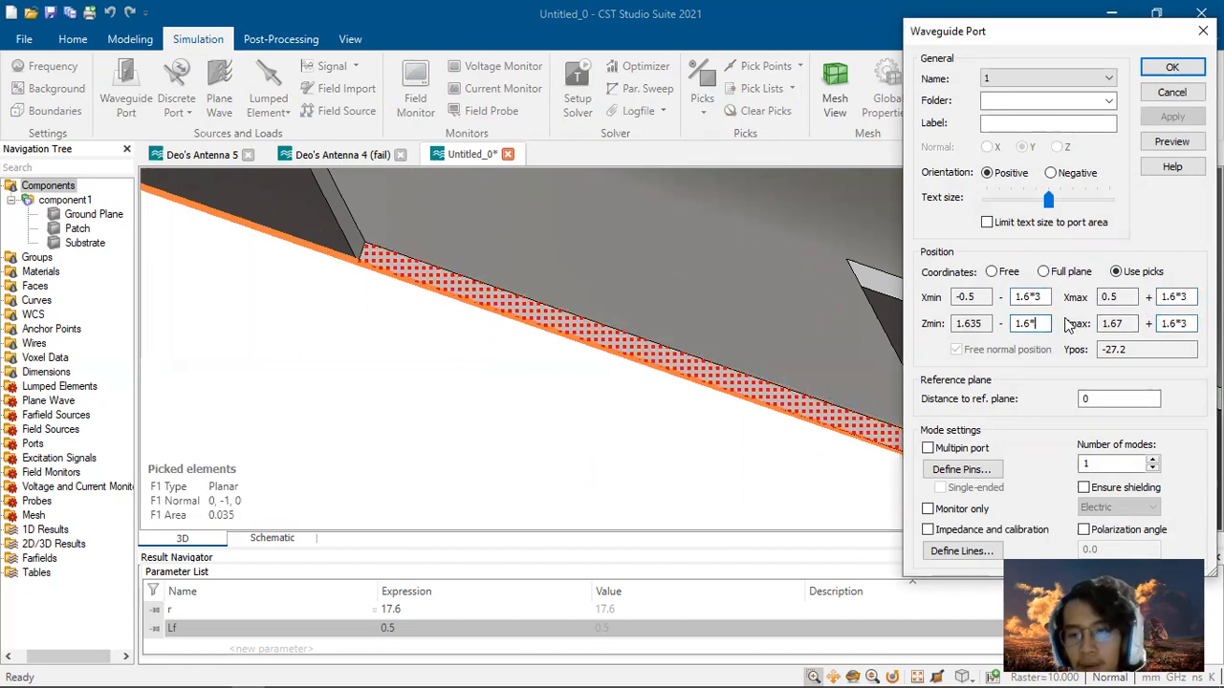
pyautogui.click(1172, 68)
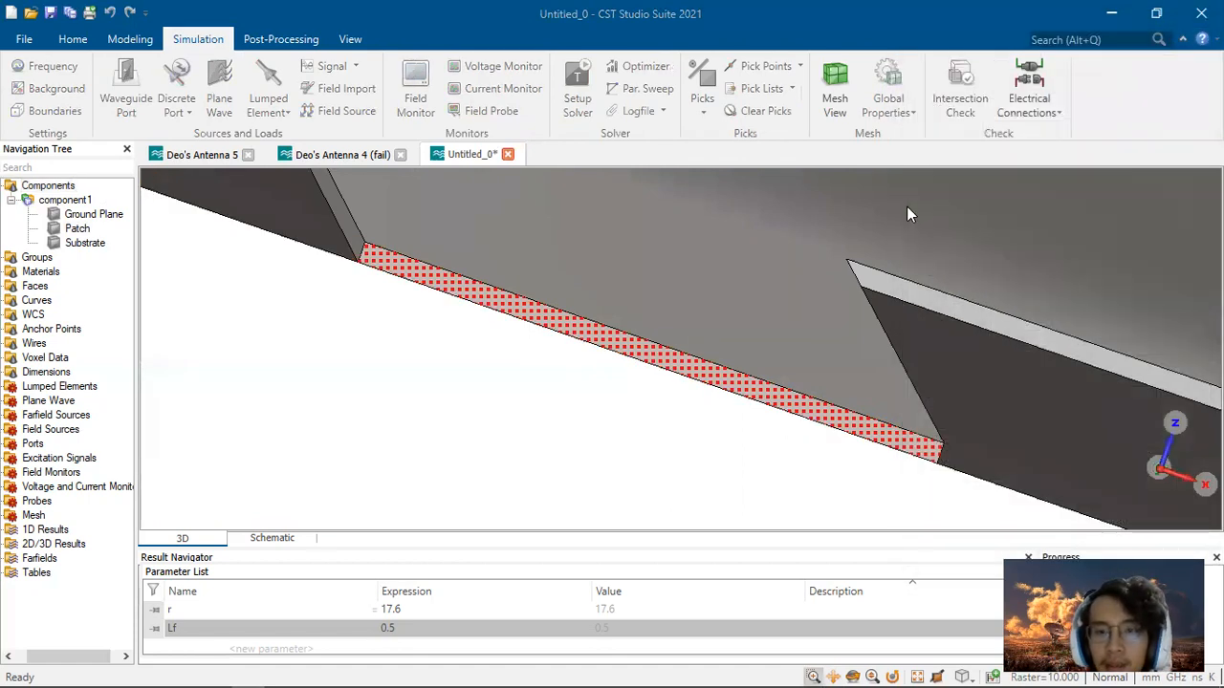
# Step: Inspect the waveguide port and the complete antenna model in 3D
pyautogui.scroll(-15, 866, 251)
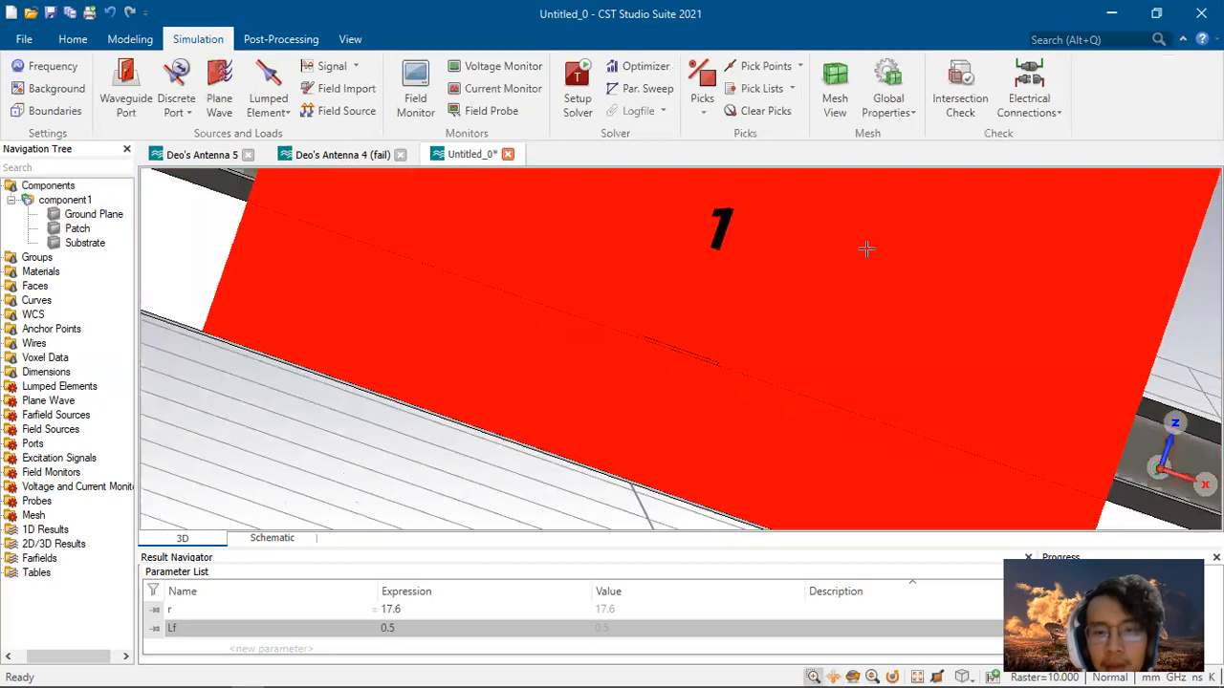
pyautogui.moveTo(868, 219); pyautogui.dragTo(813, 326, button='middle')
pyautogui.scroll(-10, 812, 326)
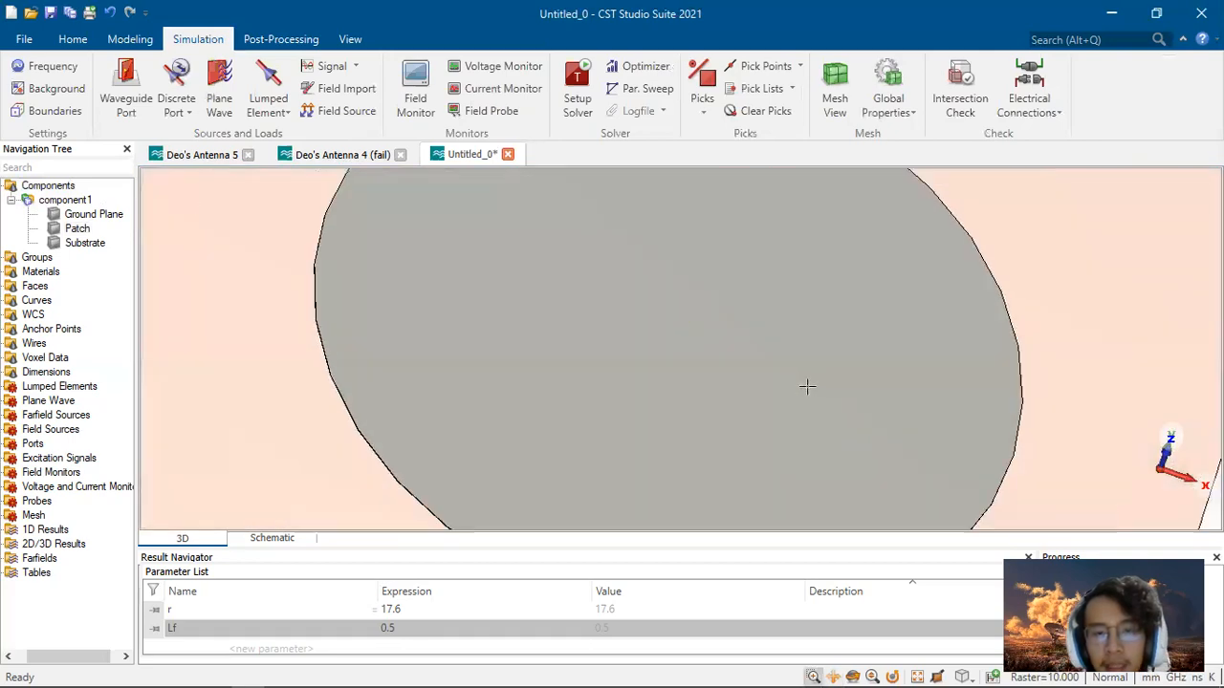
pyautogui.moveTo(800, 431); pyautogui.dragTo(737, 505, button='middle')
pyautogui.moveTo(784, 385); pyautogui.dragTo(931, 260, button='middle')
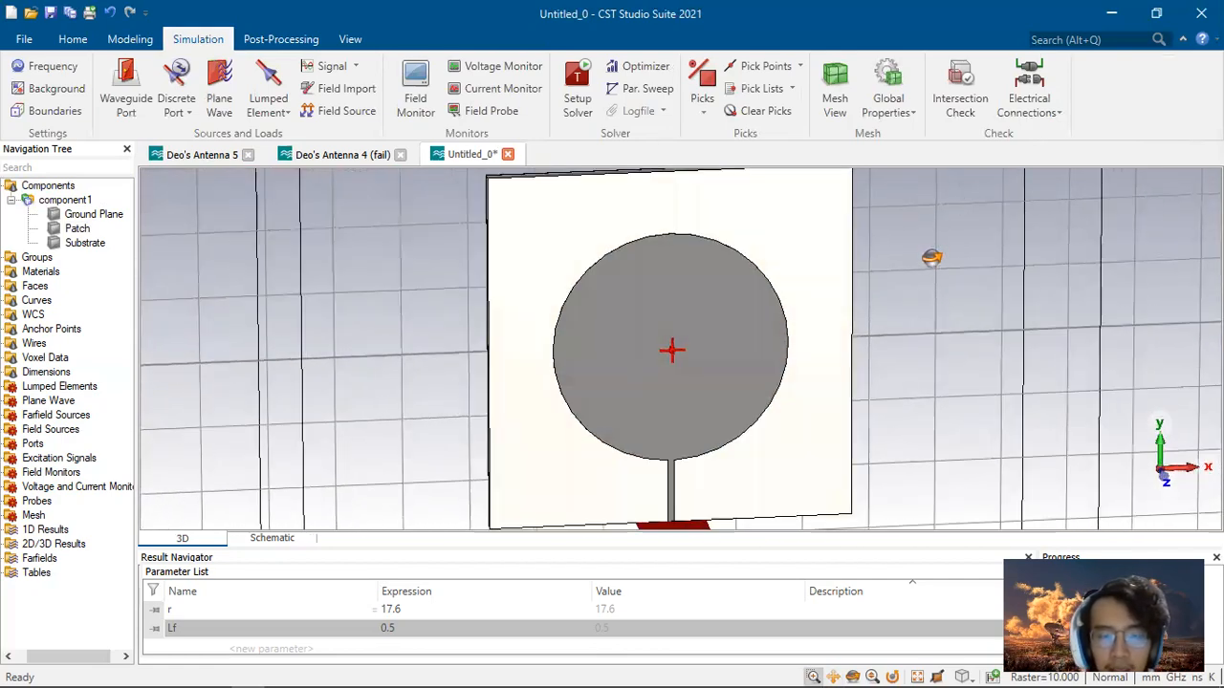
pyautogui.scroll(4, 768, 341)
pyautogui.scroll(-4, 767, 340)
pyautogui.moveTo(771, 339); pyautogui.dragTo(898, 335, button='middle')
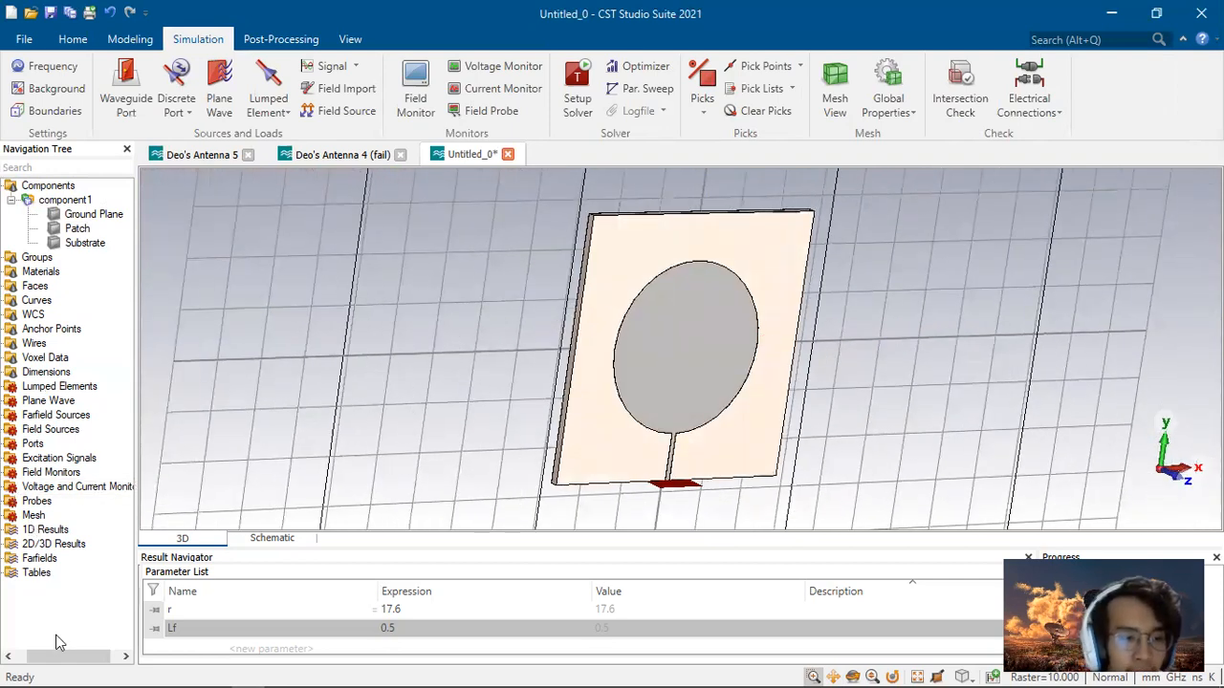
pyautogui.moveTo(55, 657); pyautogui.dragTo(42, 656)
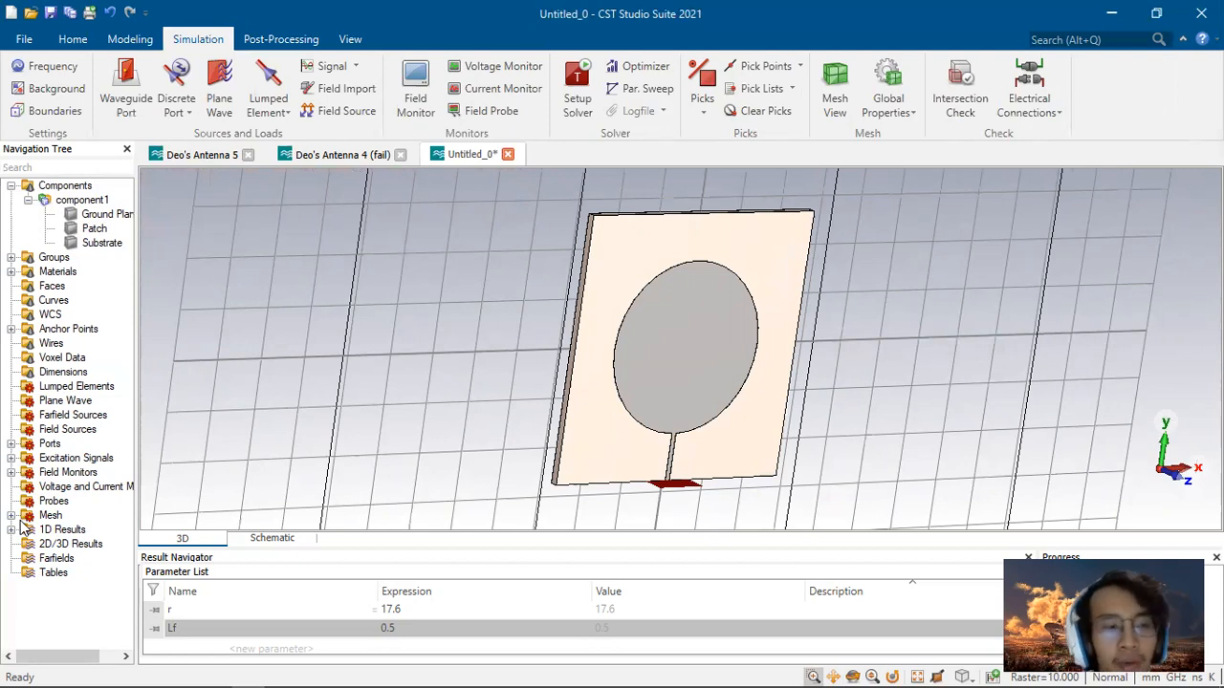
# Step: Delete the 2.3 GHz field monitors plus the farfield 2.4, e-field 2.5 and h-field 2.5 monitors
pyautogui.click(10, 472)
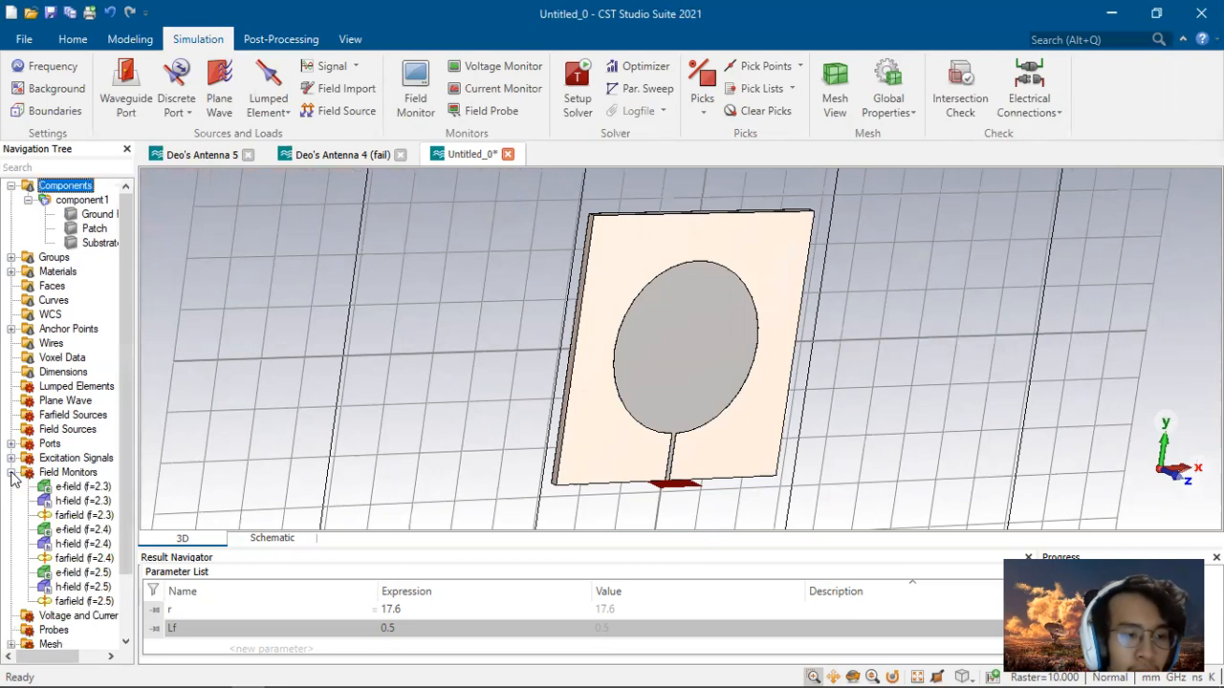
pyautogui.click(81, 486)
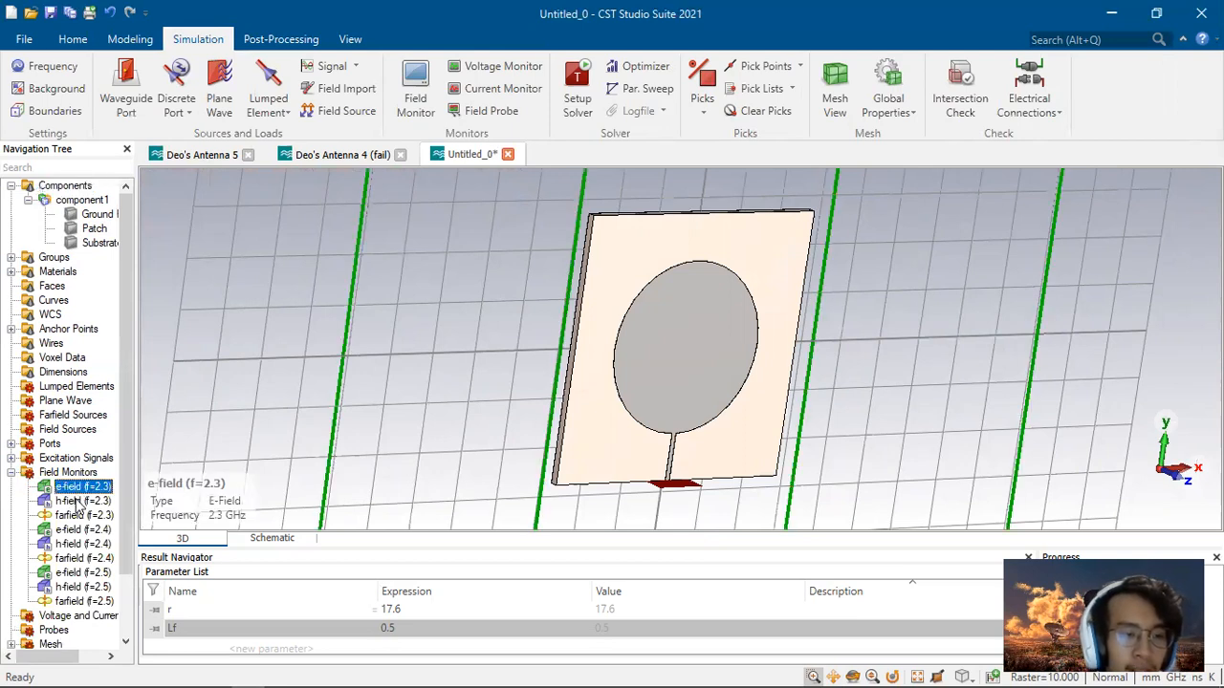
pyautogui.keyDown('shift'); pyautogui.click(78, 516); pyautogui.keyUp('shift')
pyautogui.keyDown('ctrl'); pyautogui.click(83, 558); pyautogui.keyUp('ctrl')
pyautogui.keyDown('ctrl'); pyautogui.click(80, 571); pyautogui.keyUp('ctrl')
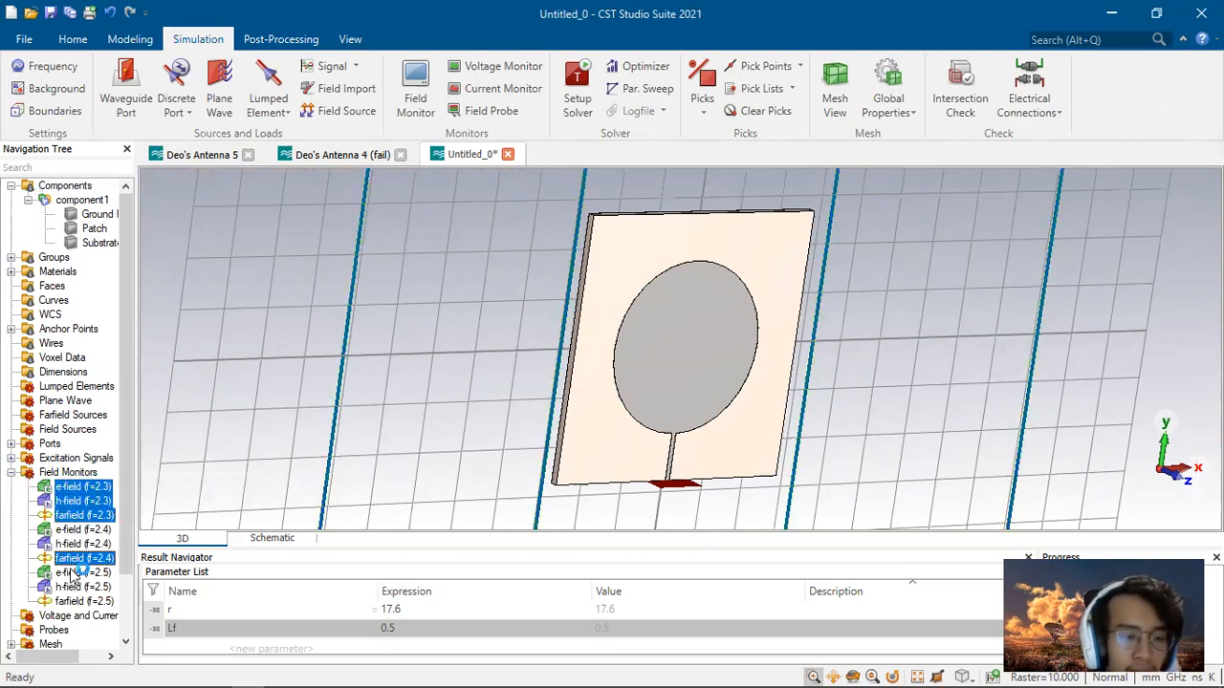
pyautogui.keyDown('ctrl'); pyautogui.click(82, 586); pyautogui.keyUp('ctrl')
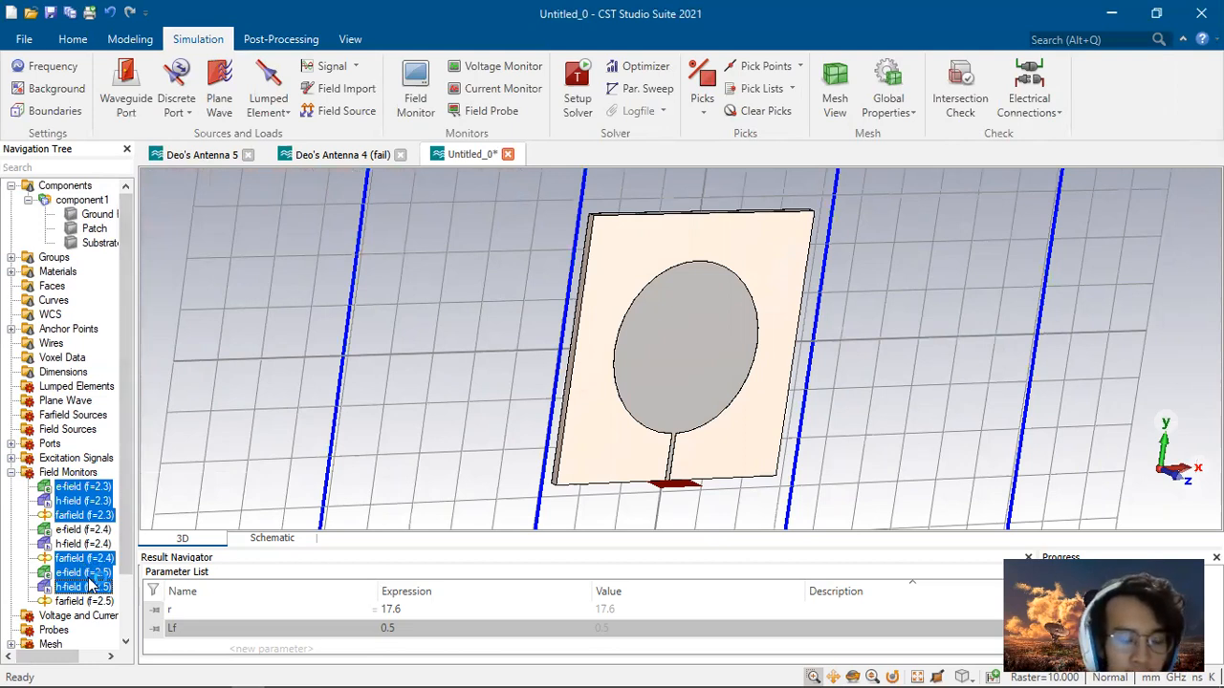
pyautogui.rightClick(93, 581)
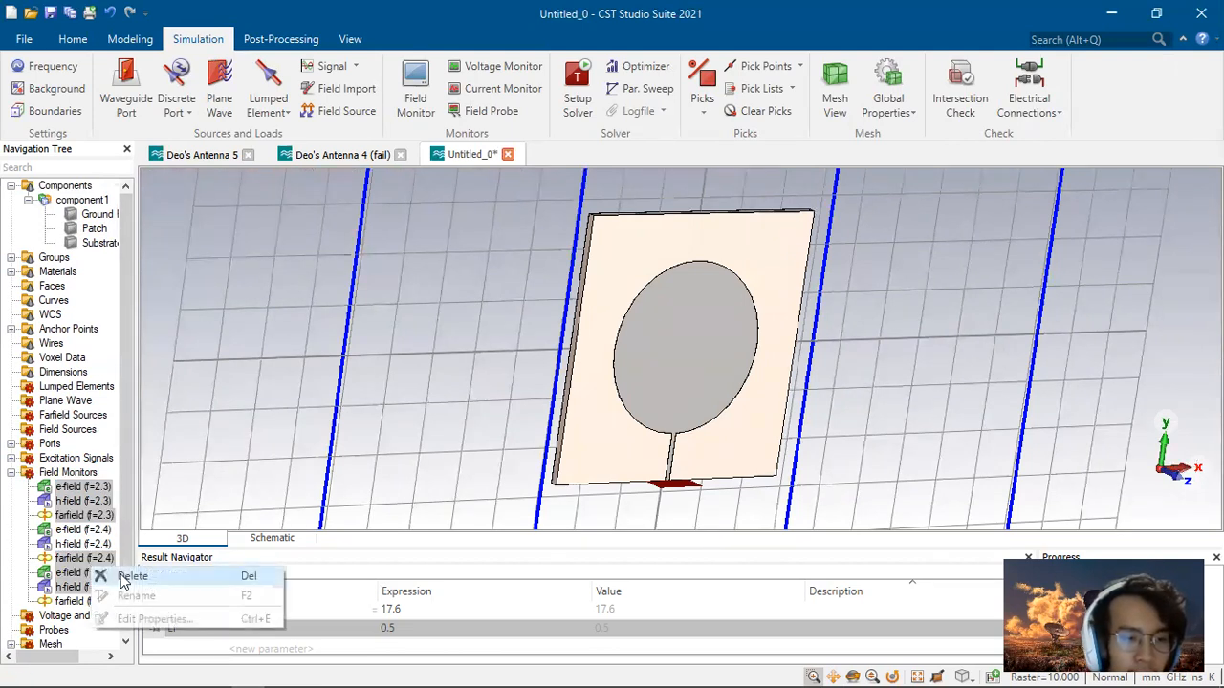
pyautogui.click(130, 576)
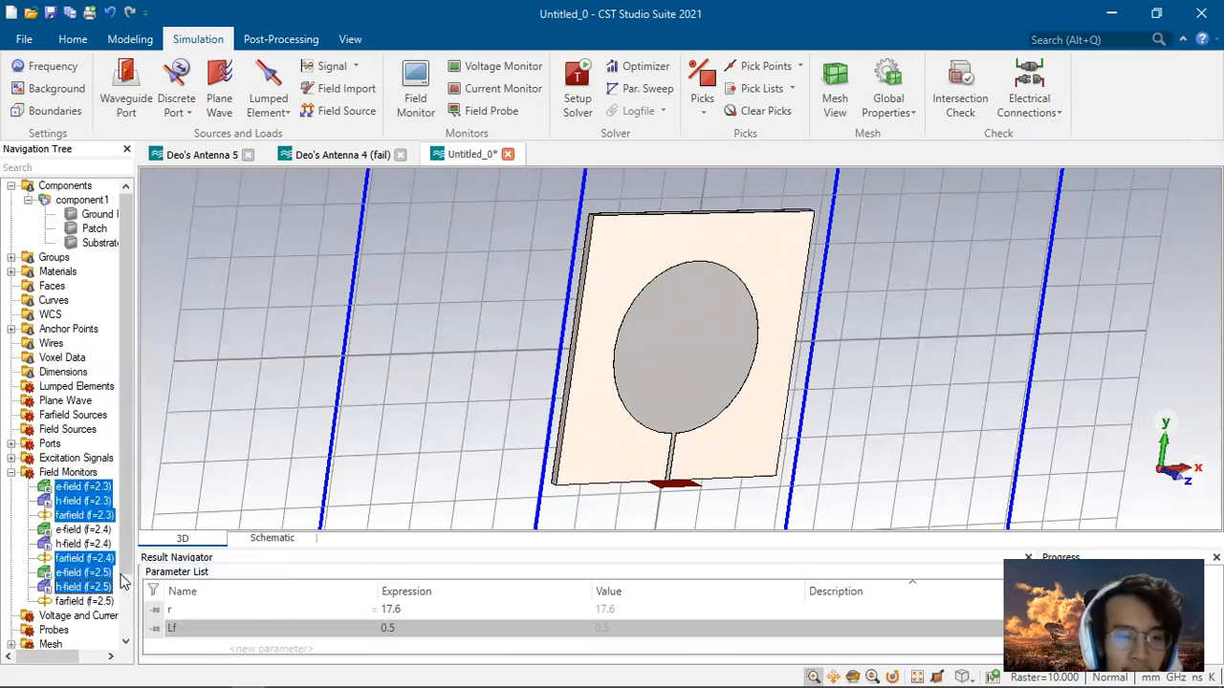
pyautogui.click(577, 390)
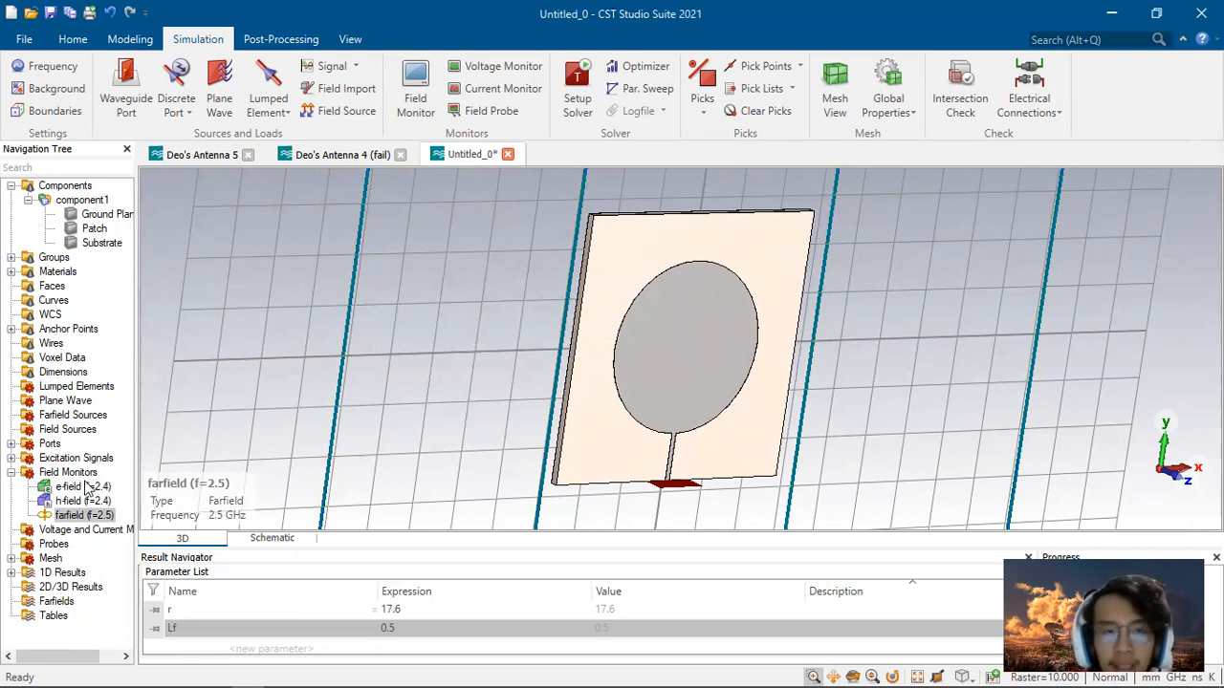
# Step: Add E-field and H-field monitors at 2.4 GHz, replacing the existing ones with the same names
pyautogui.click(412, 86)
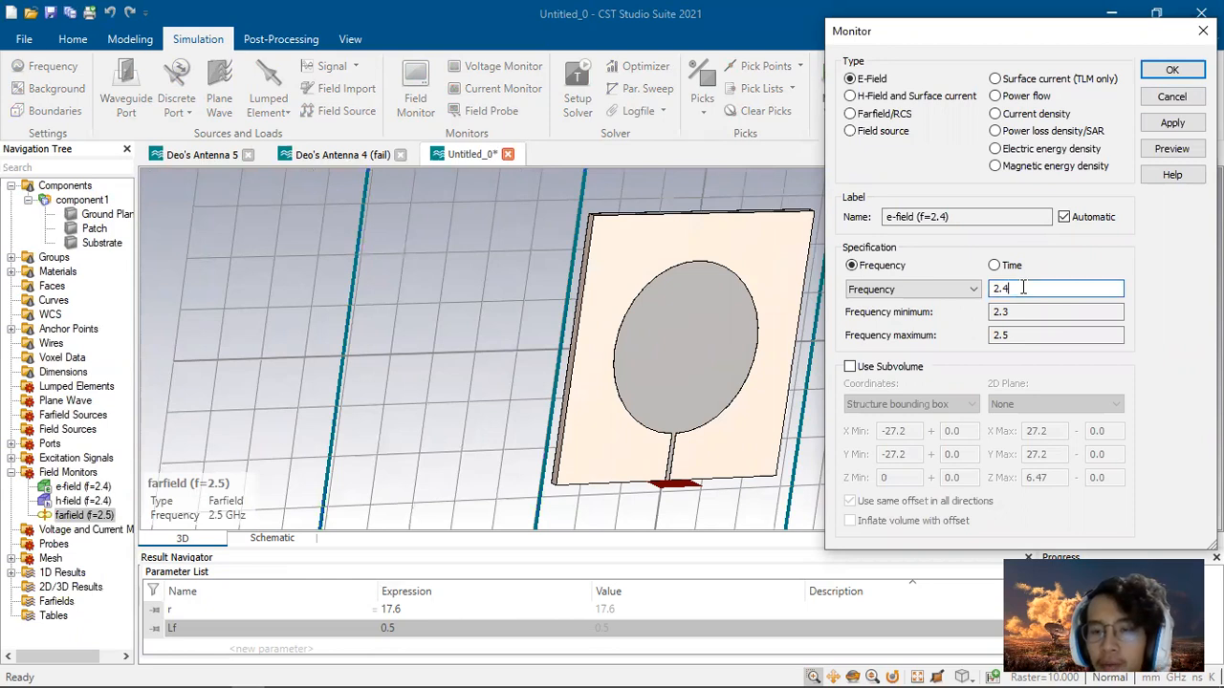
pyautogui.click(1172, 122)
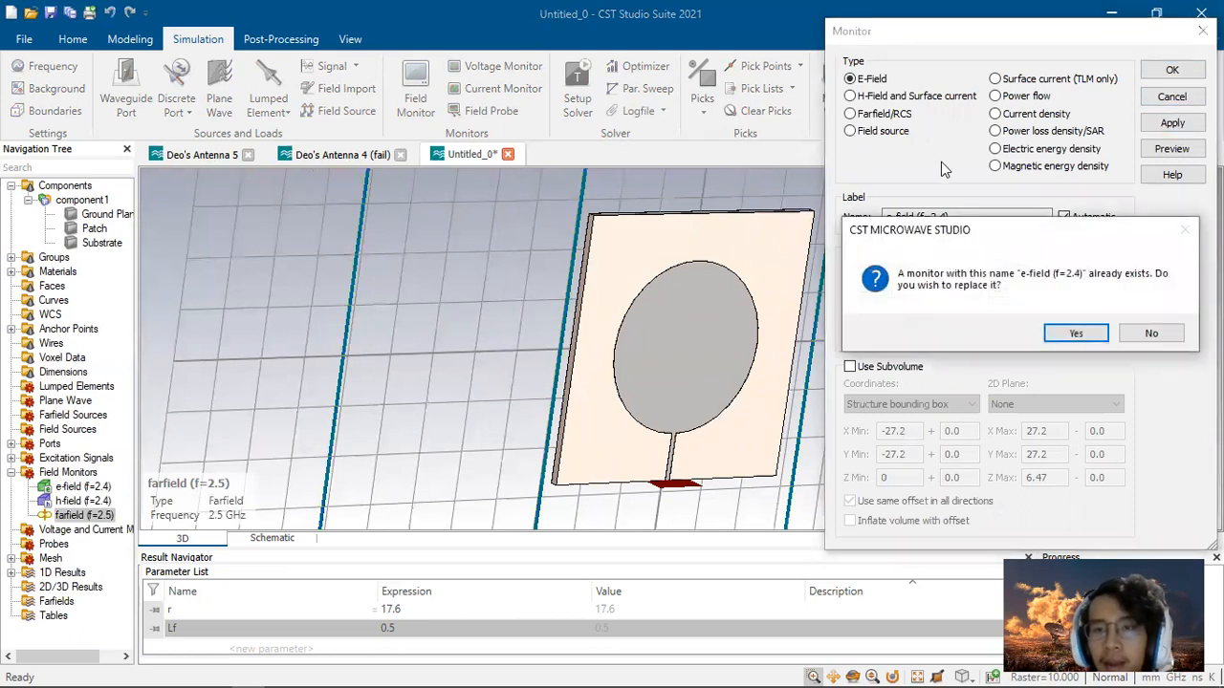
pyautogui.click(1075, 332)
pyautogui.click(872, 98)
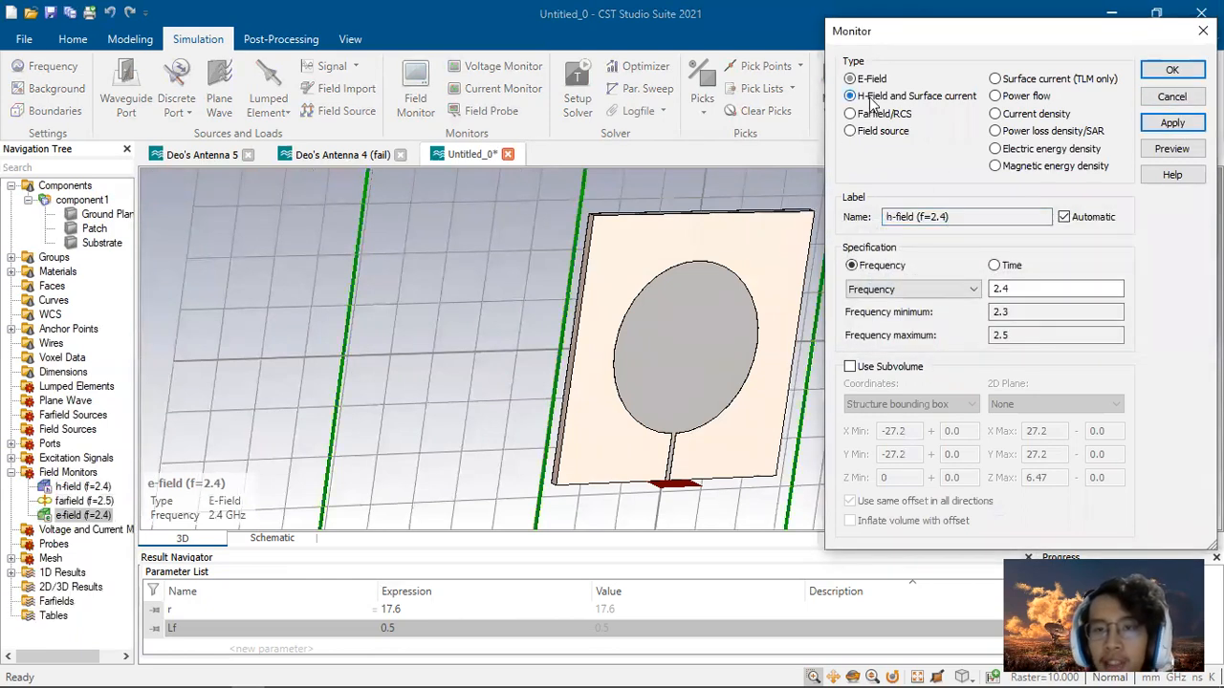
pyautogui.click(1172, 123)
pyautogui.click(1075, 325)
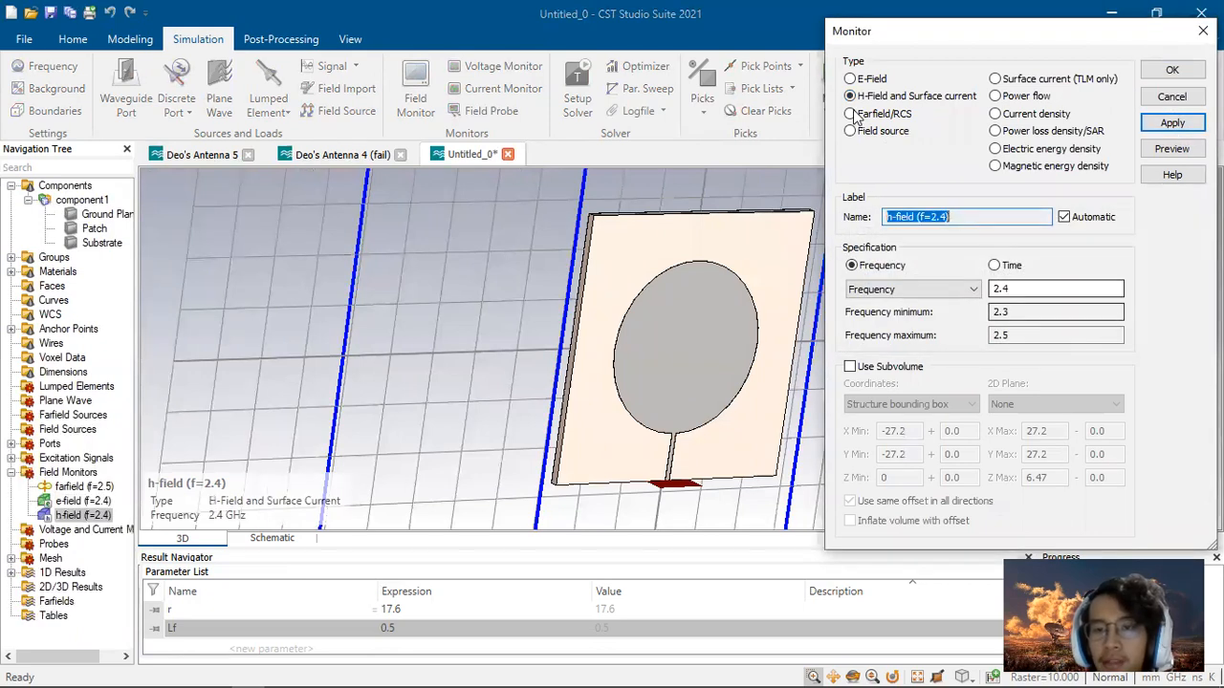
# Step: Add a farfield monitor at 2.4 GHz, replacing the existing one, and close the monitor dialog
pyautogui.click(855, 114)
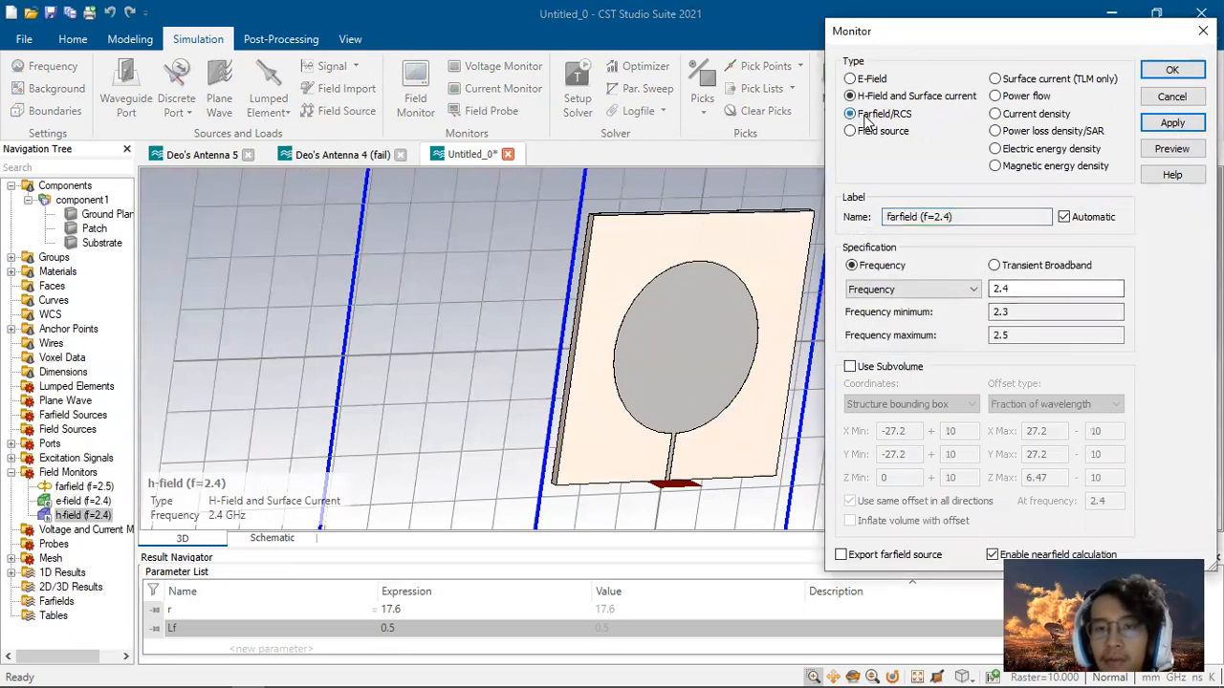
pyautogui.click(1172, 123)
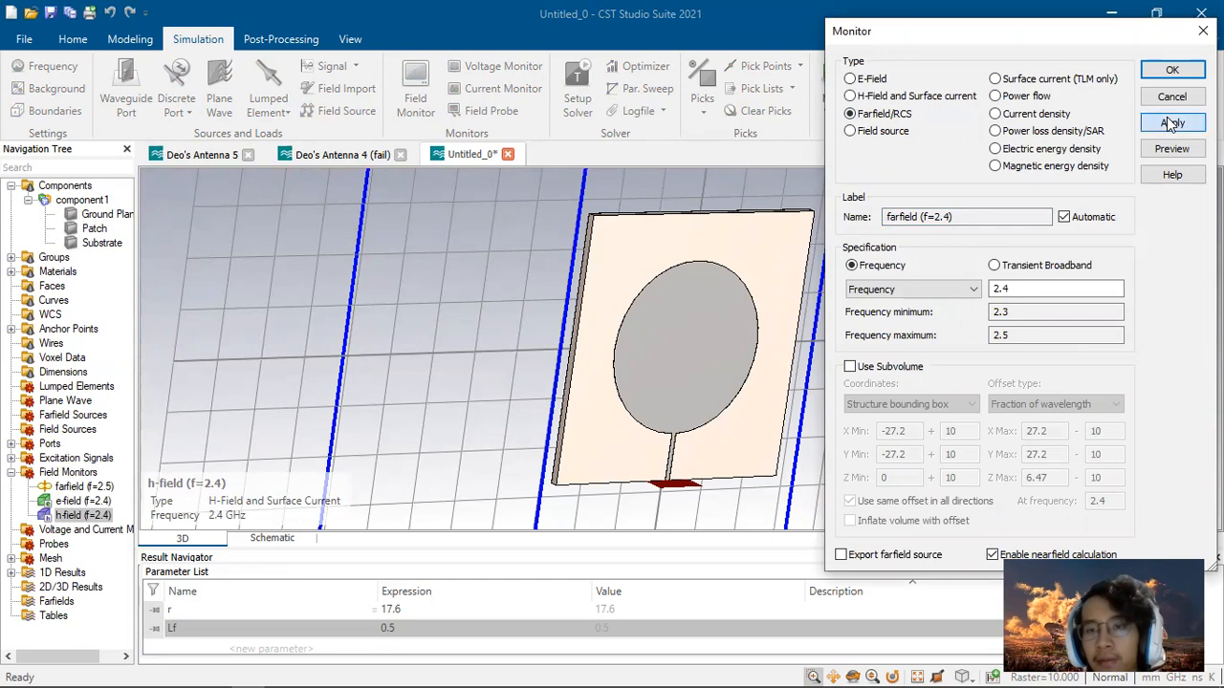
pyautogui.click(1172, 122)
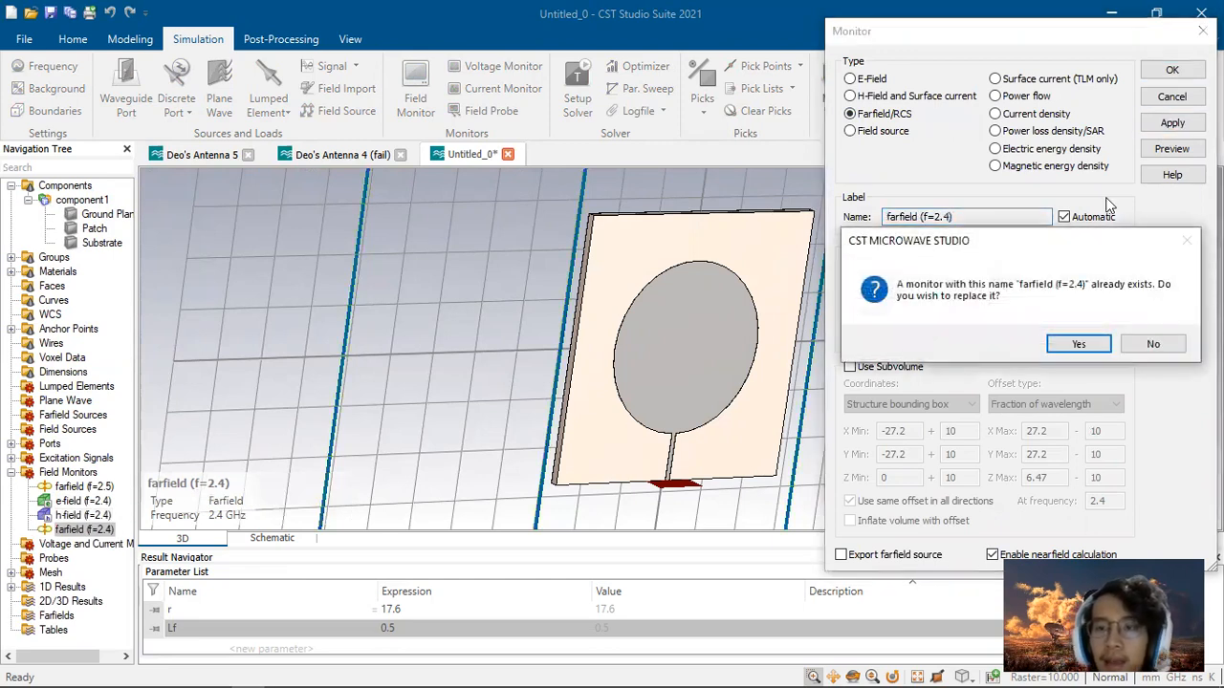
pyautogui.click(1083, 343)
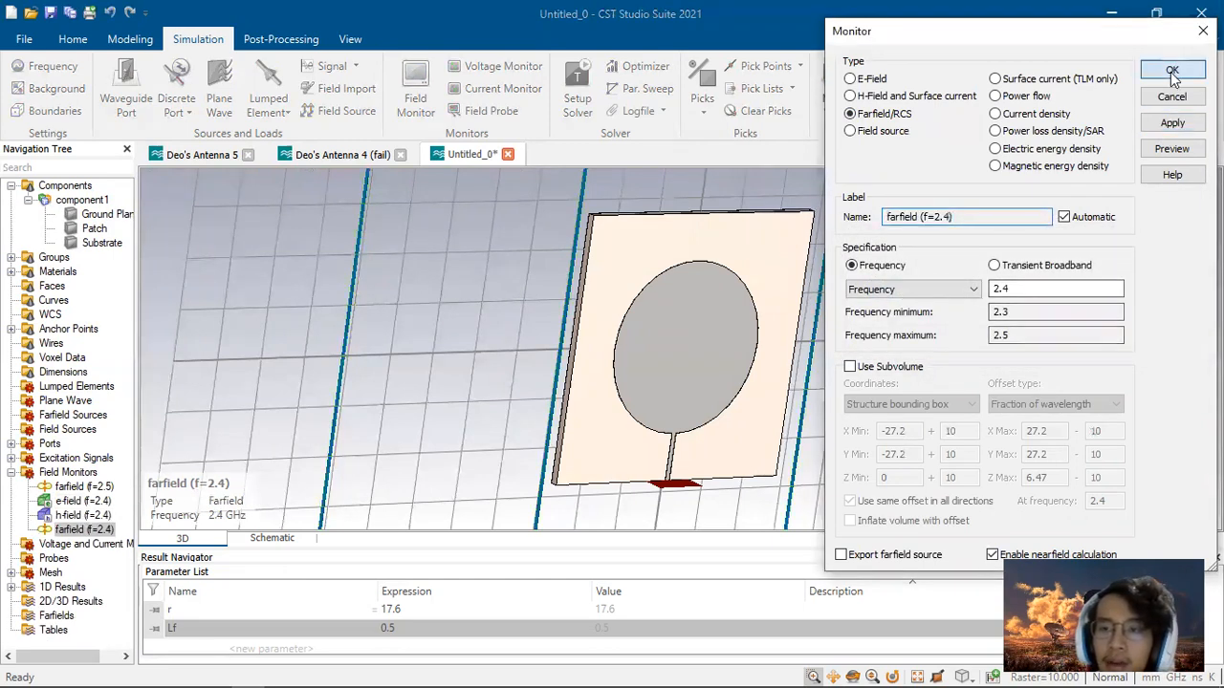
pyautogui.click(1171, 72)
pyautogui.click(1080, 343)
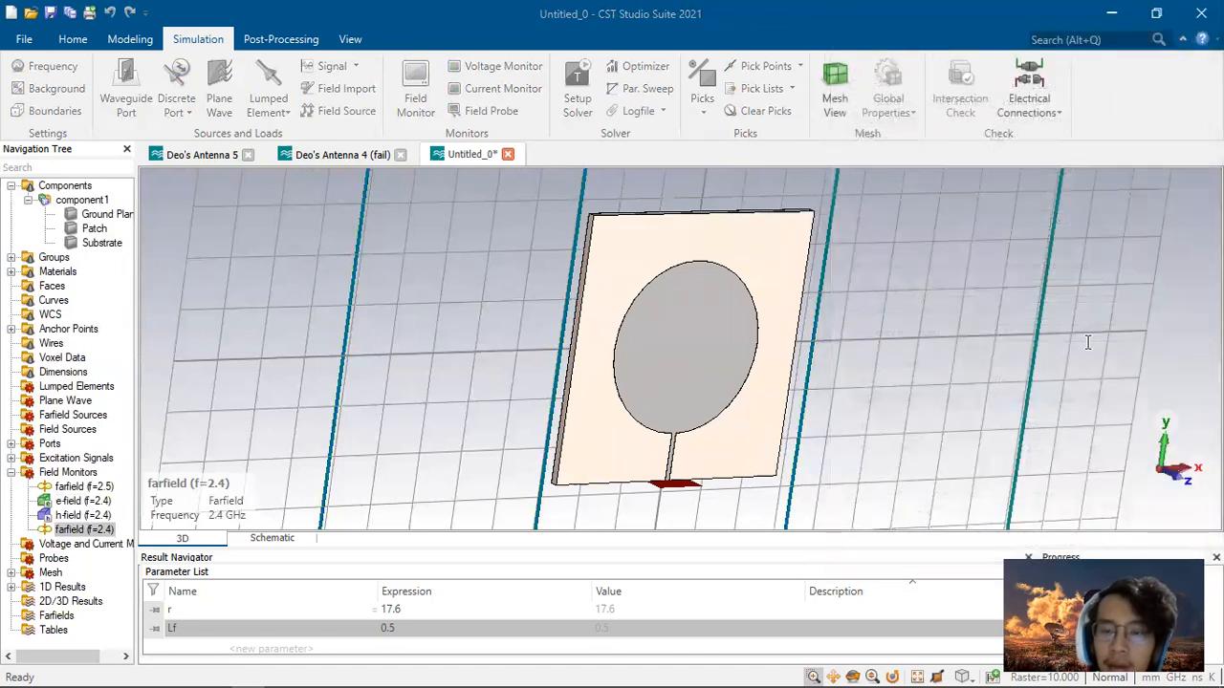
# Step: Set the time domain solver accuracy to -30 dB and start the simulation
pyautogui.press('space')
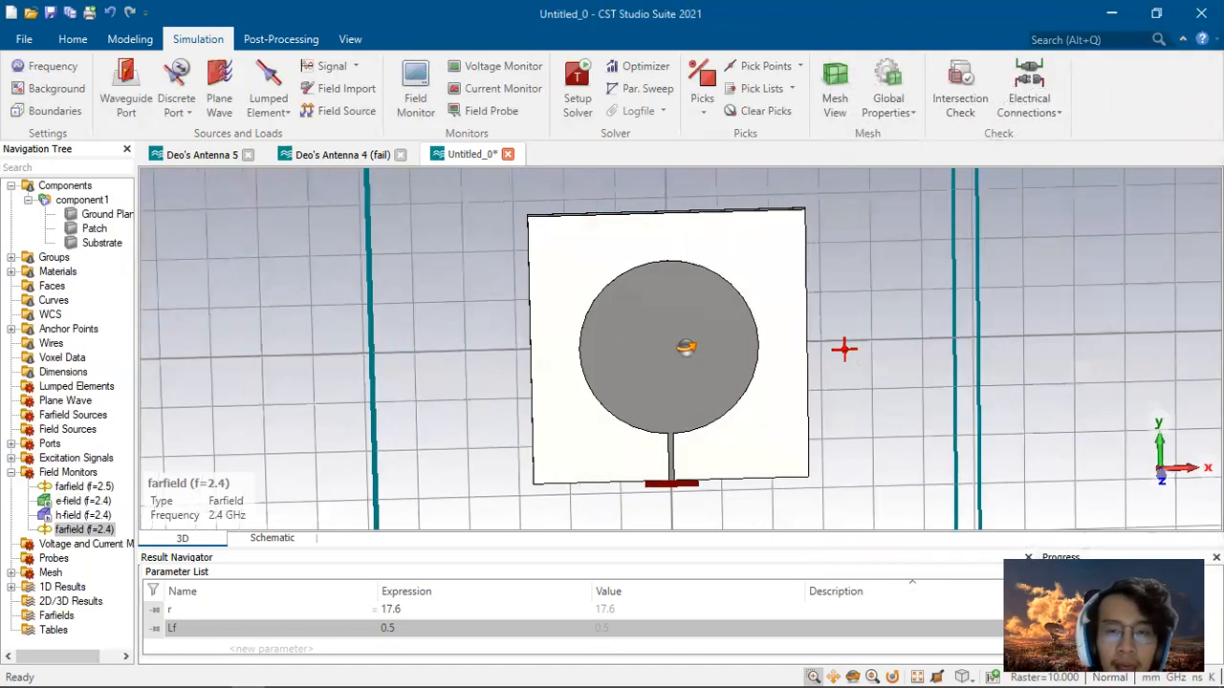
pyautogui.click(578, 106)
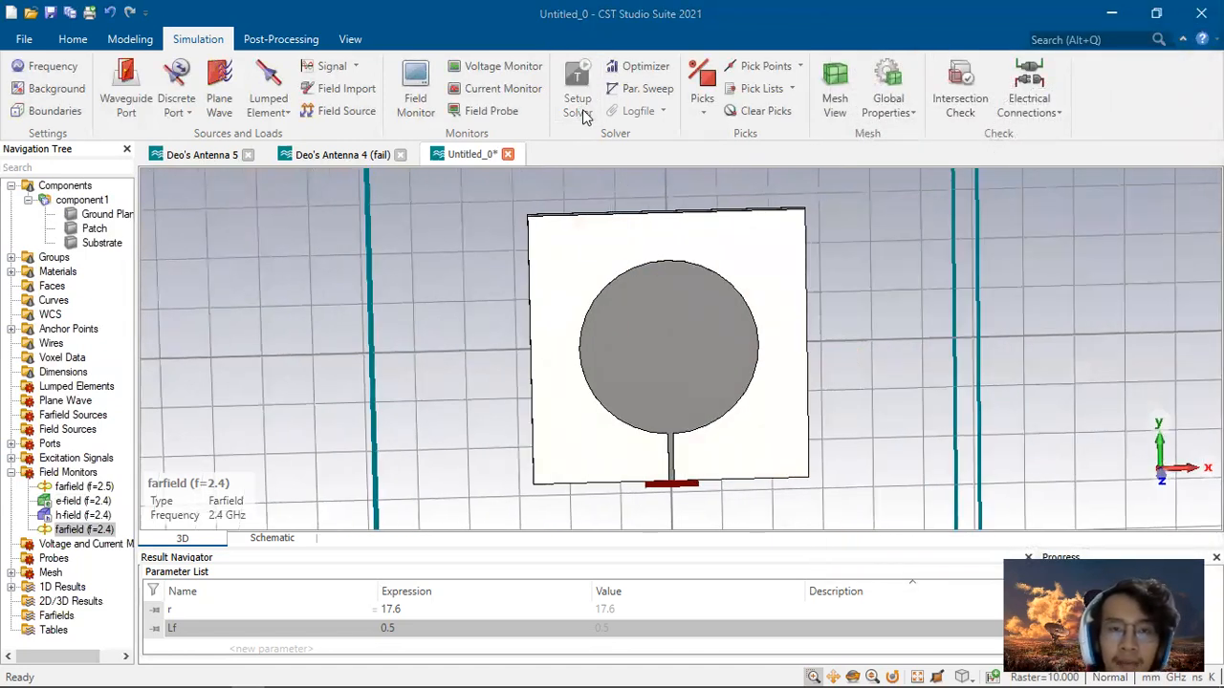
pyautogui.click(634, 227)
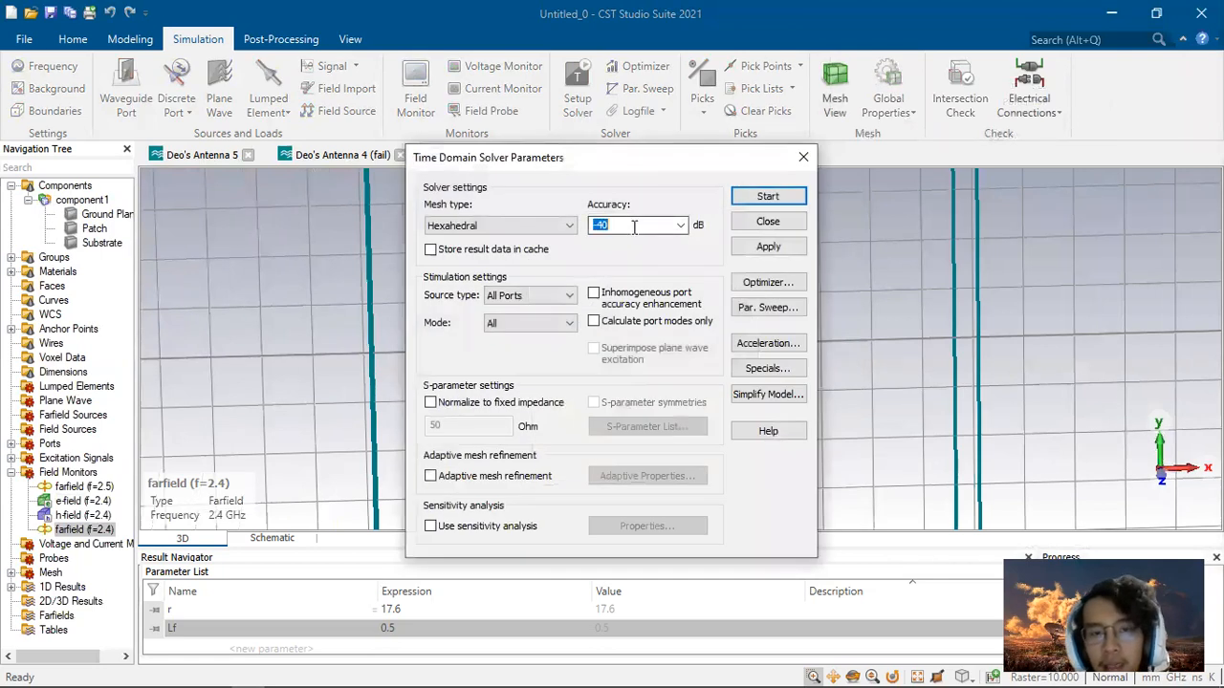
pyautogui.click(634, 226)
pyautogui.press('BackSpace')
pyautogui.press('BackSpace')
pyautogui.write('30')
pyautogui.click(767, 246)
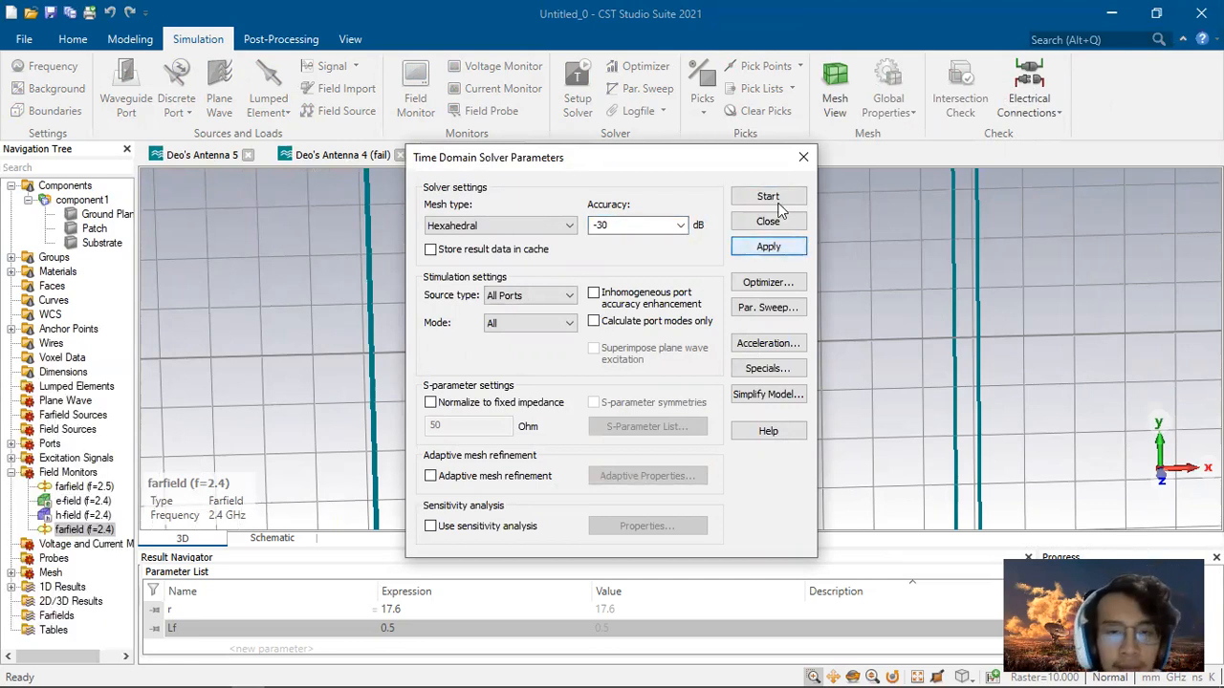
pyautogui.click(768, 197)
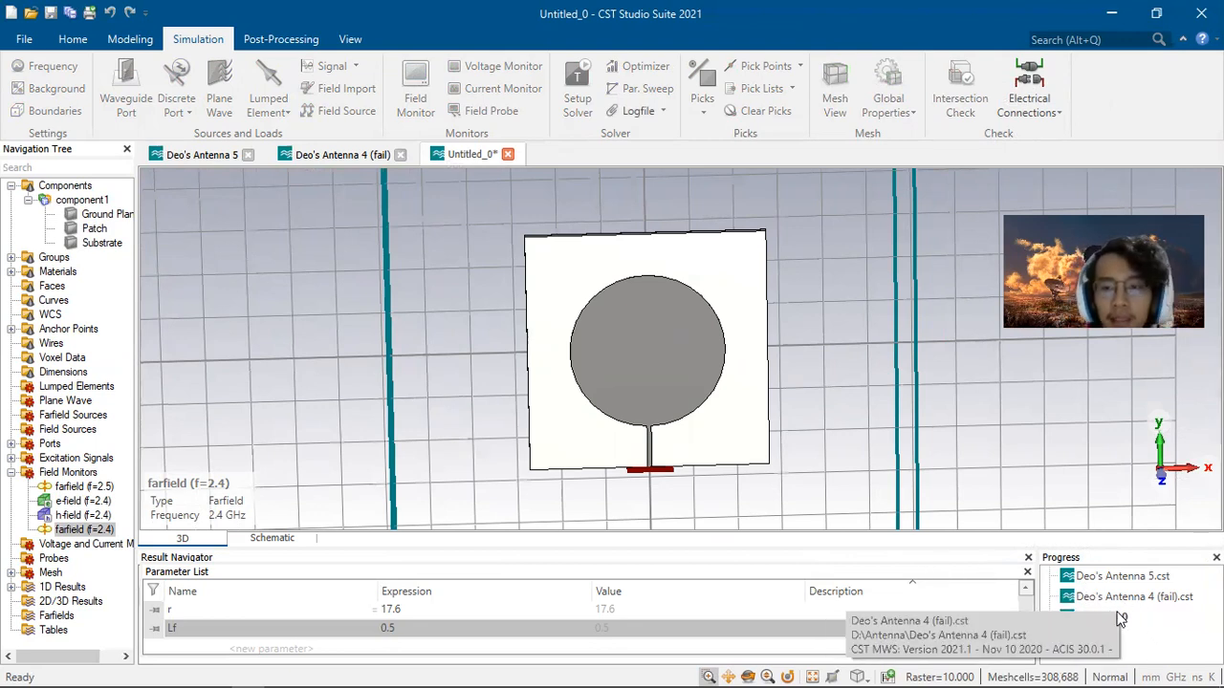
# Step: Abort the running calculation of the current project
pyautogui.scroll(-1, 1131, 617)
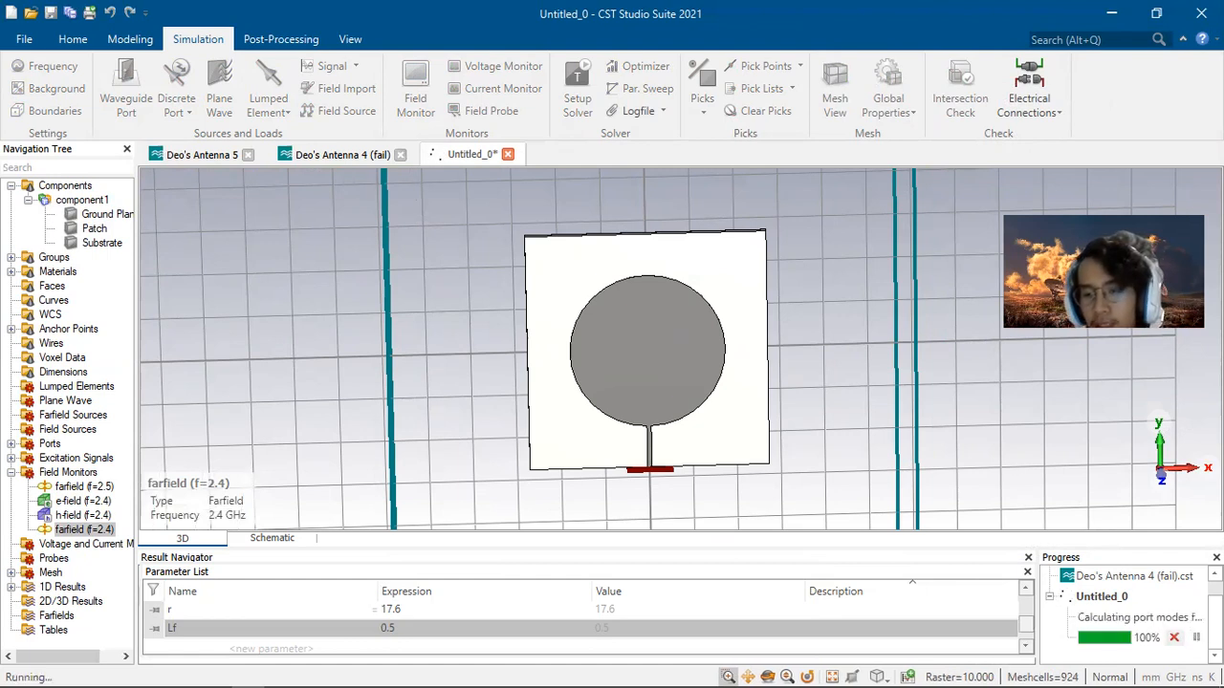
pyautogui.click(1175, 638)
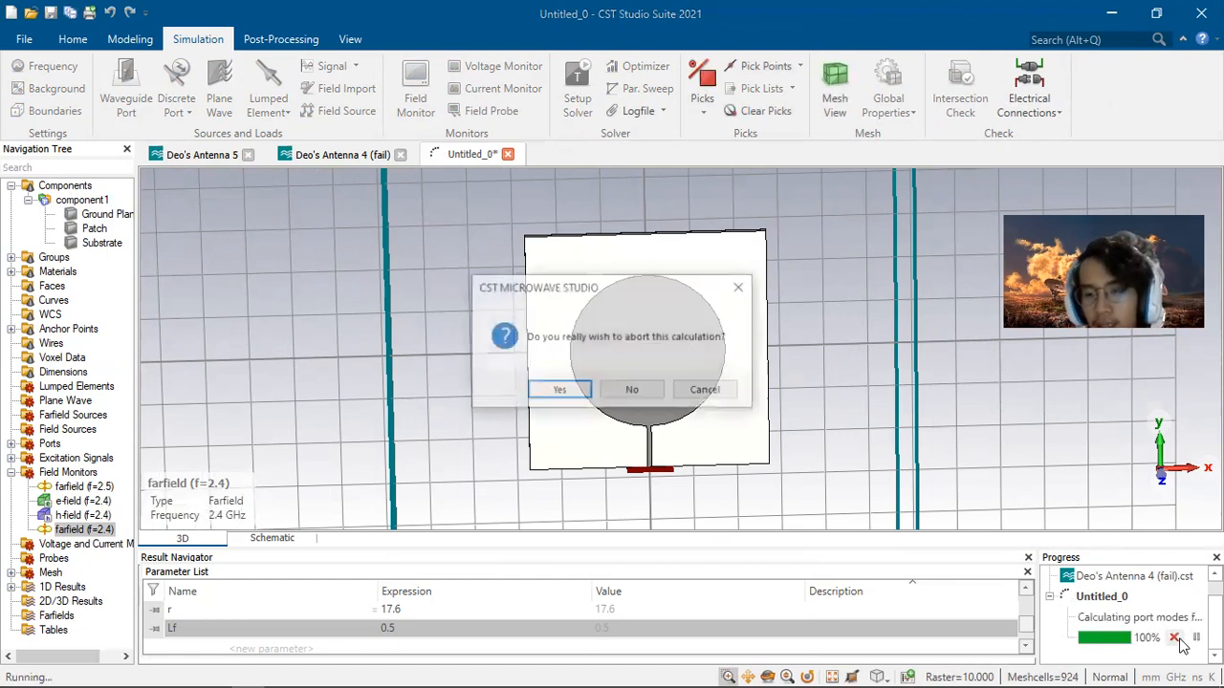
pyautogui.click(558, 390)
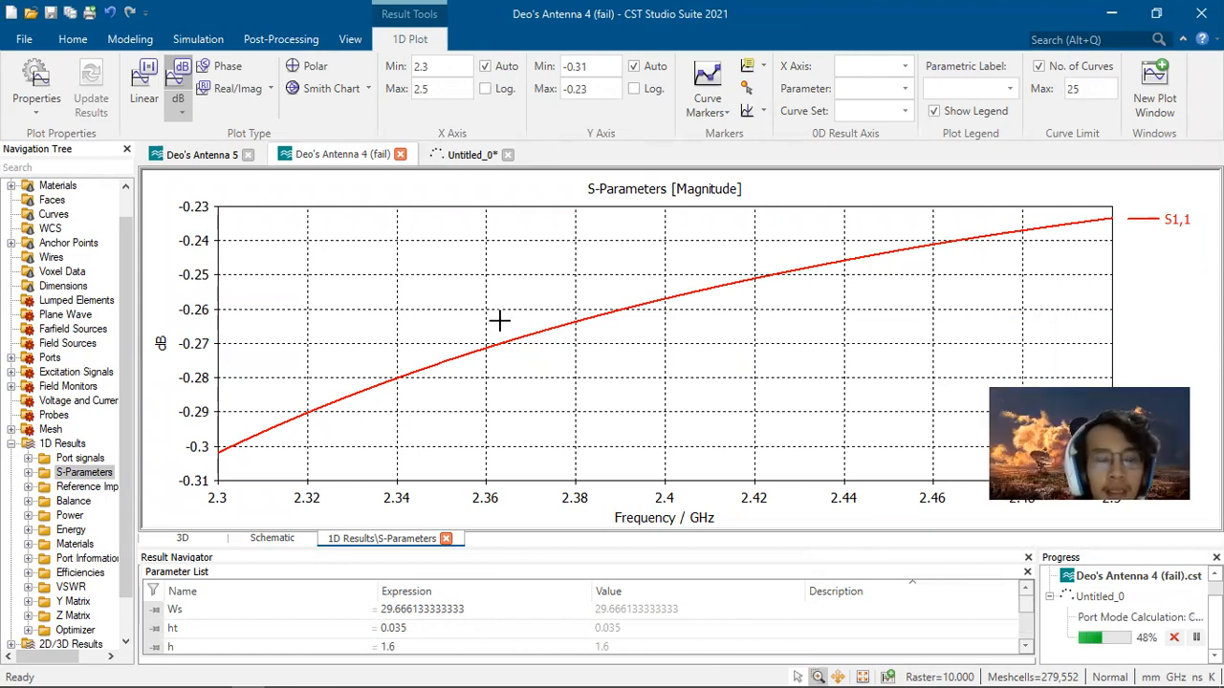
# Step: Add a vertical axis marker at 2.4 GHz on the S-parameter plot of the other antenna project
pyautogui.click(72, 38)
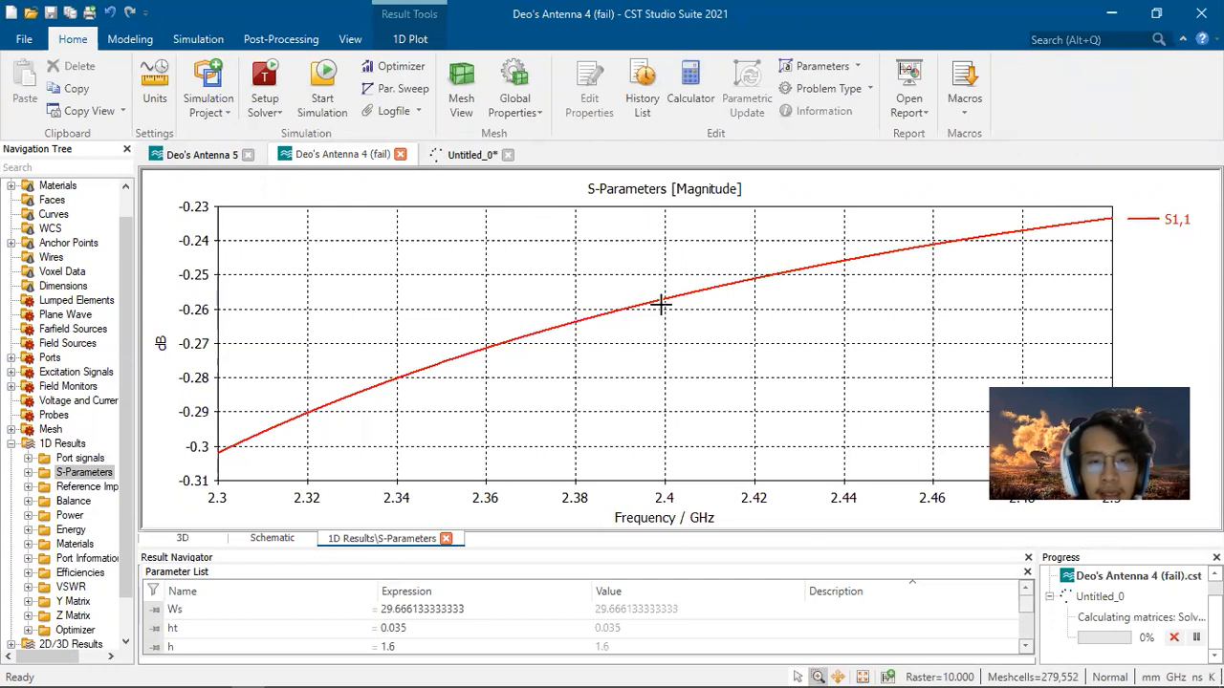
pyautogui.rightClick(669, 304)
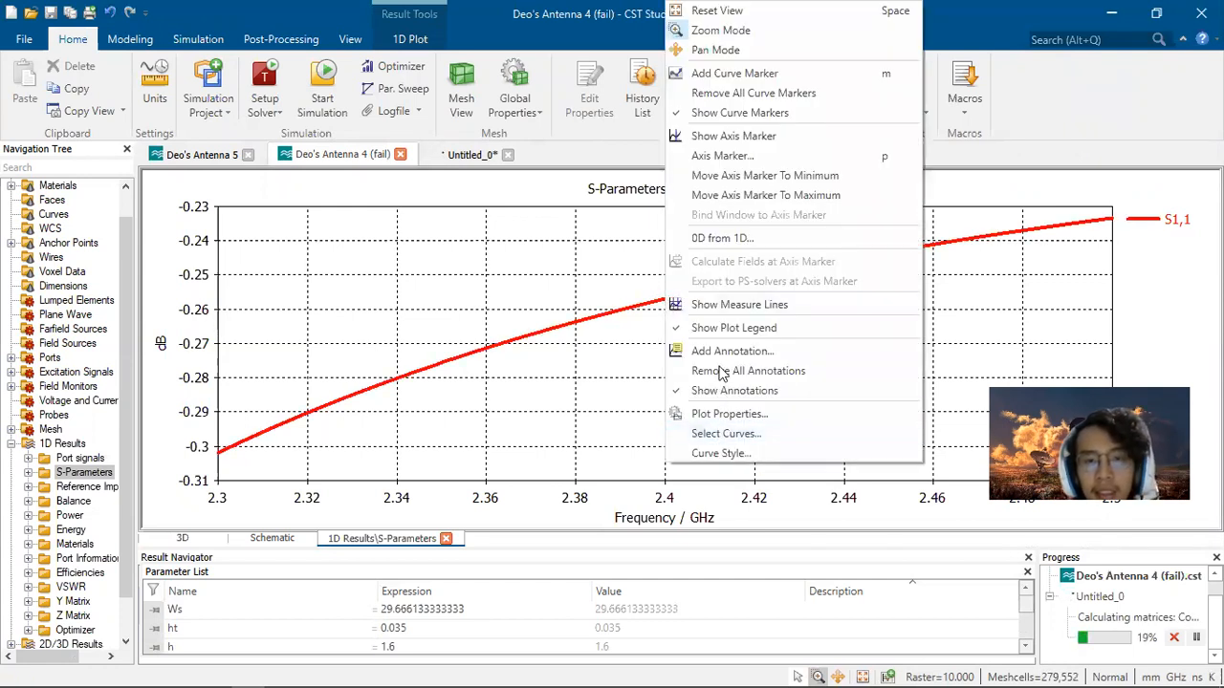
pyautogui.click(707, 158)
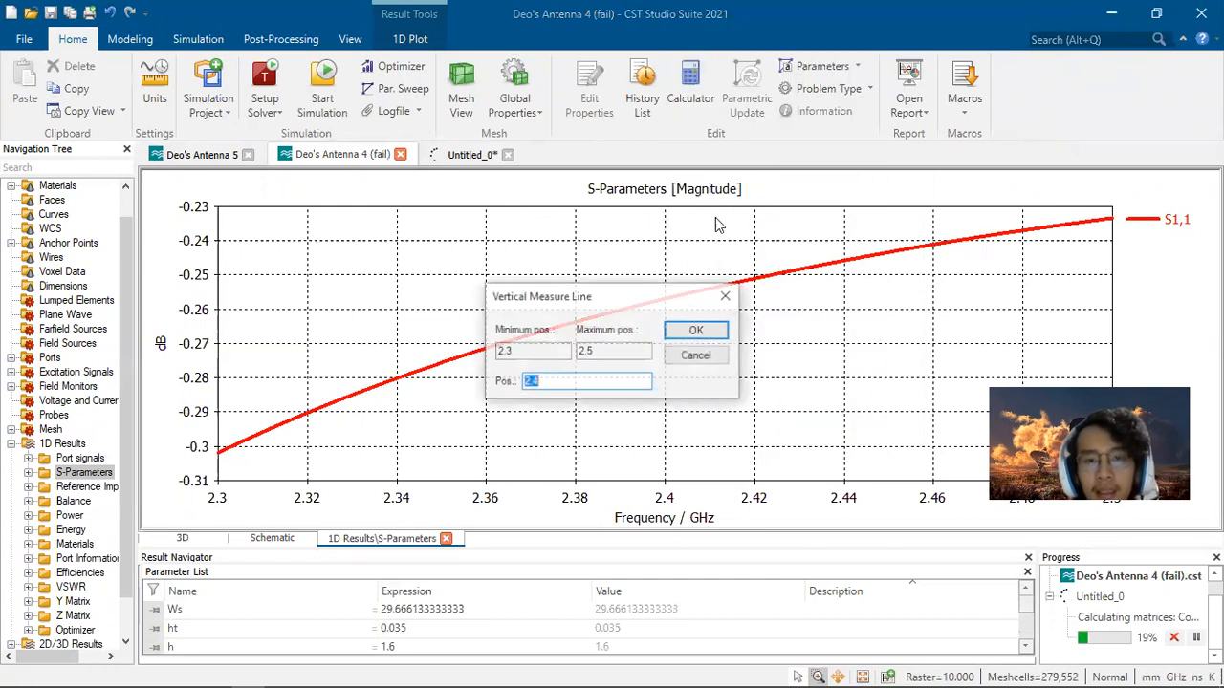
pyautogui.click(696, 329)
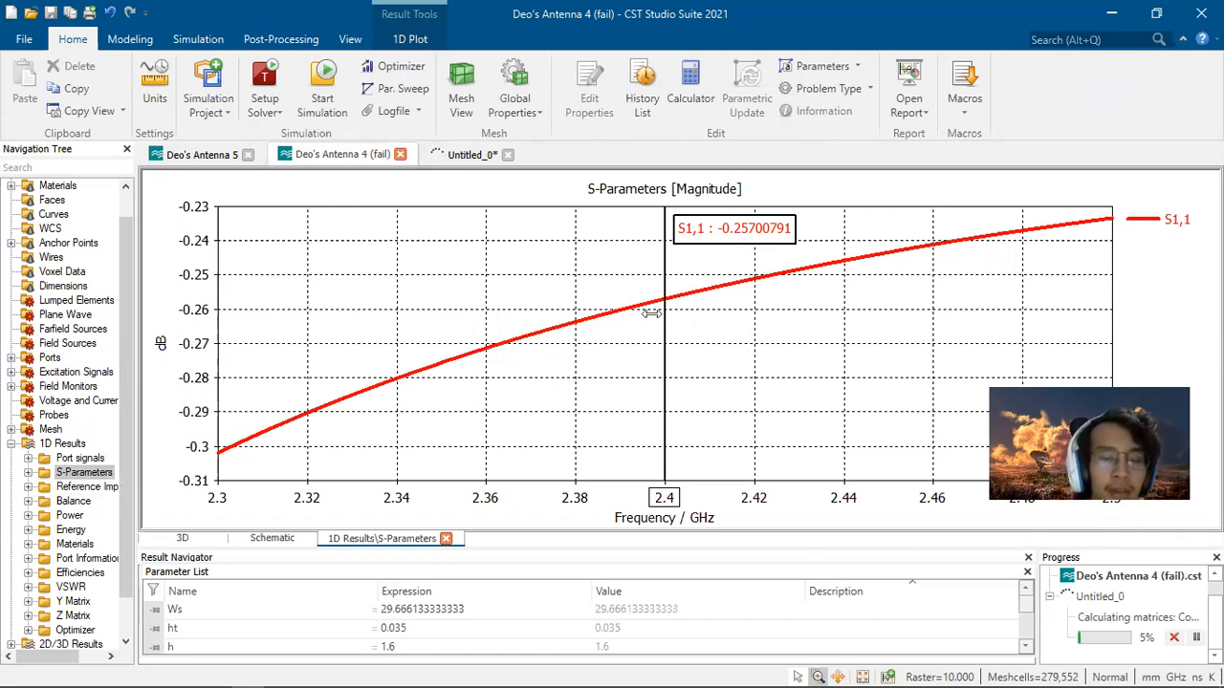
# Step: Open the VSWR result and the farfield (f=2.4) result of that project
pyautogui.click(69, 587)
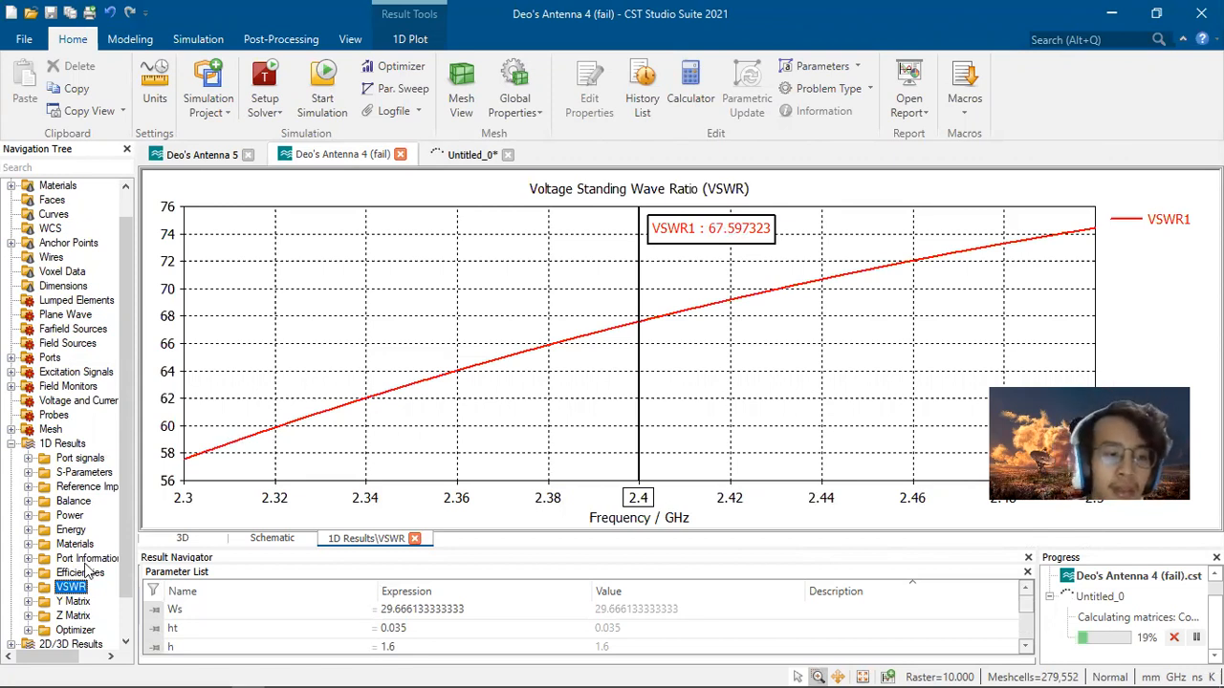
pyautogui.scroll(-1, 84, 571)
pyautogui.click(11, 616)
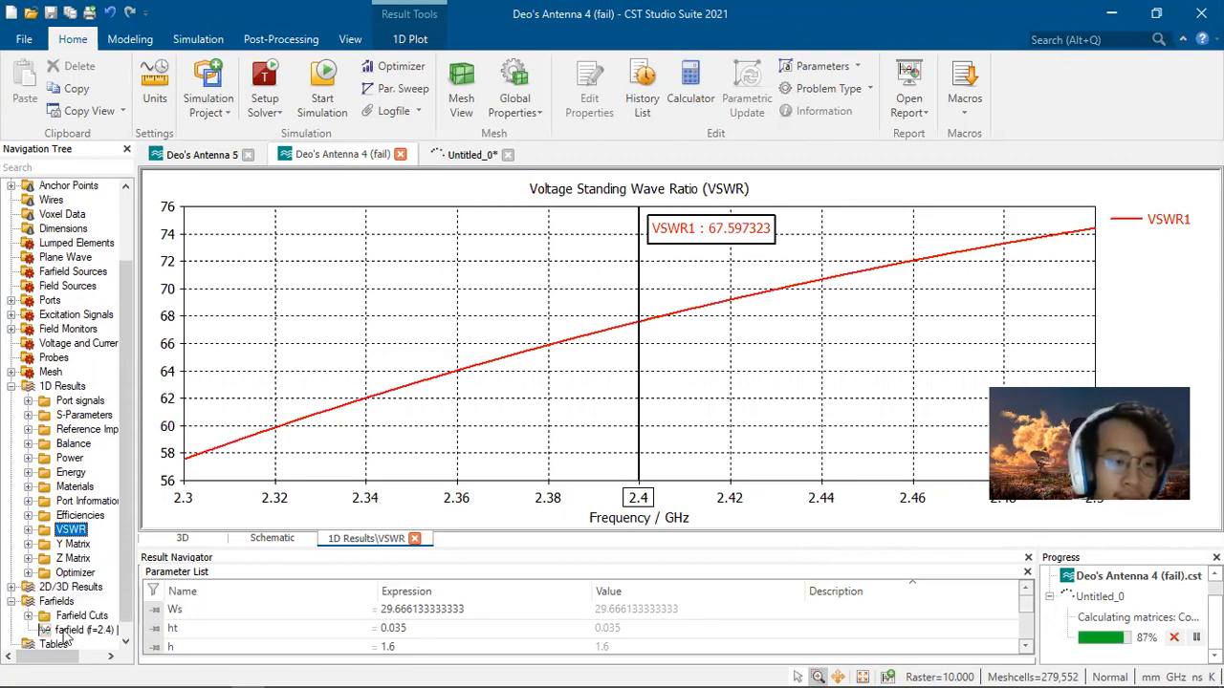
pyautogui.click(64, 632)
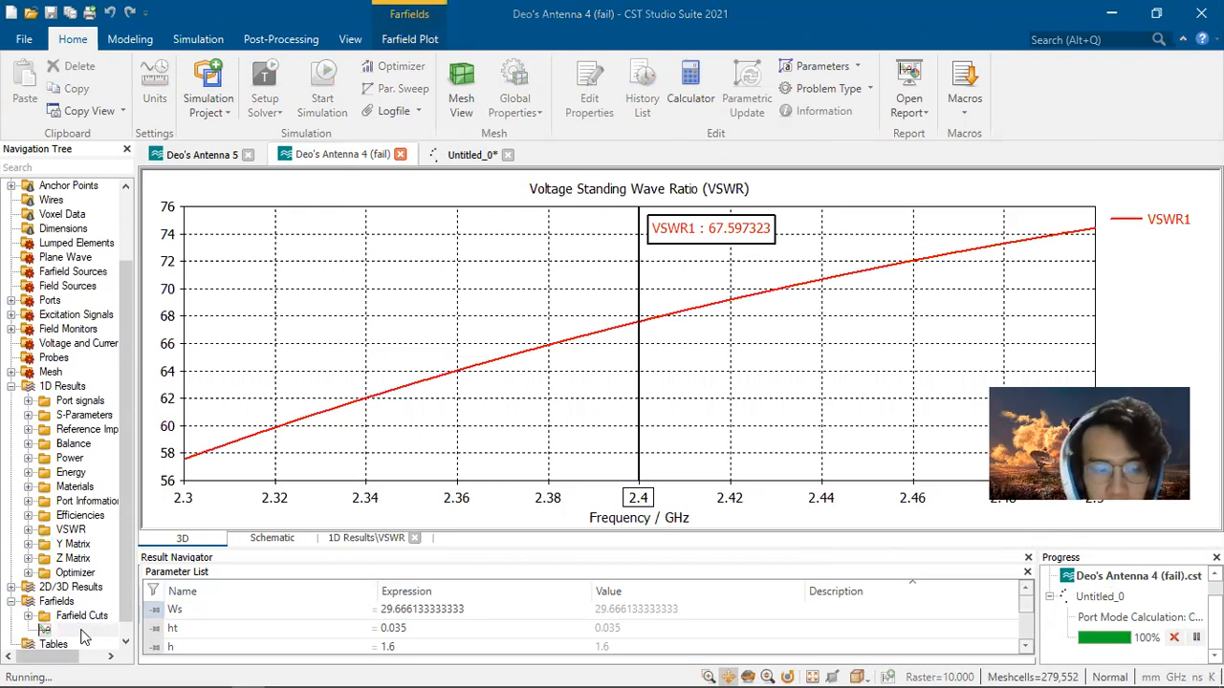
pyautogui.click(735, 392)
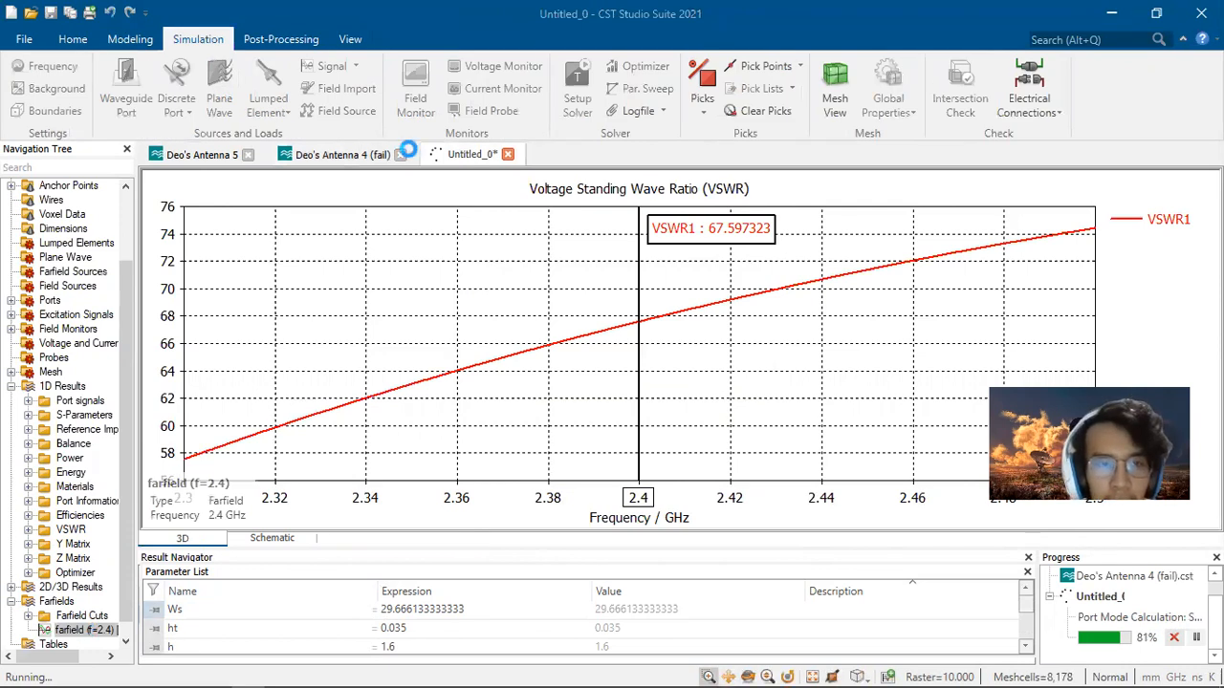
# Step: Abort the entire running calculation and return to the farfield plot
pyautogui.click(328, 154)
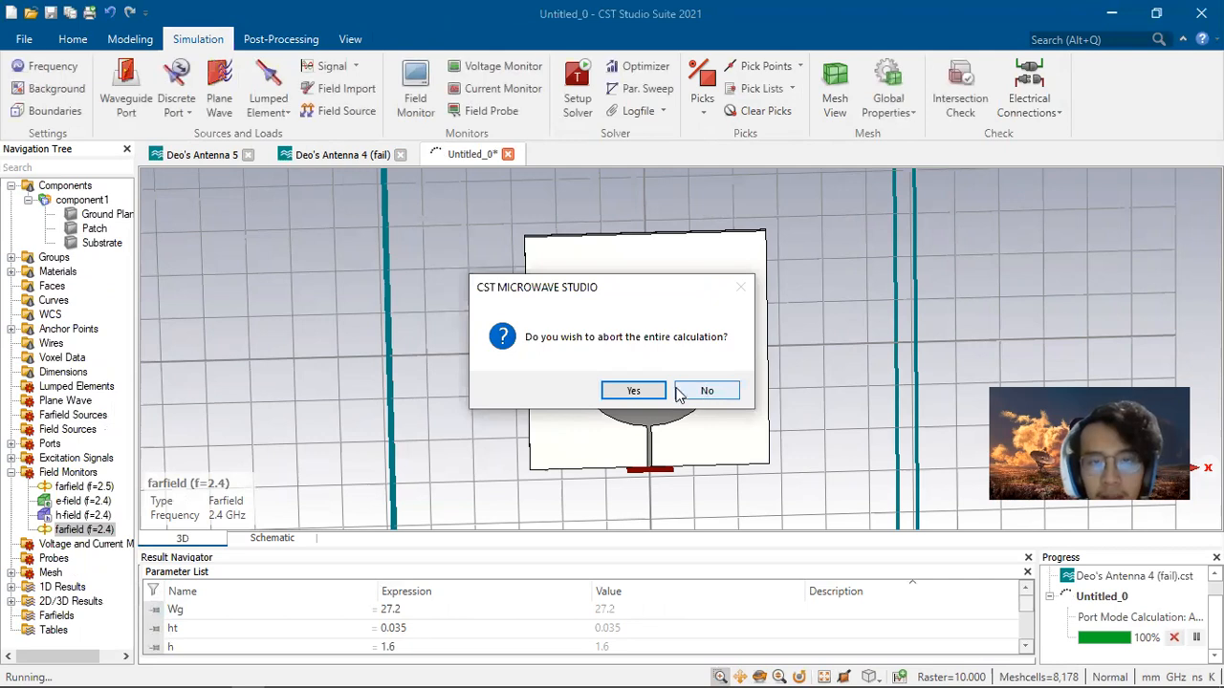
pyautogui.click(639, 390)
pyautogui.click(347, 155)
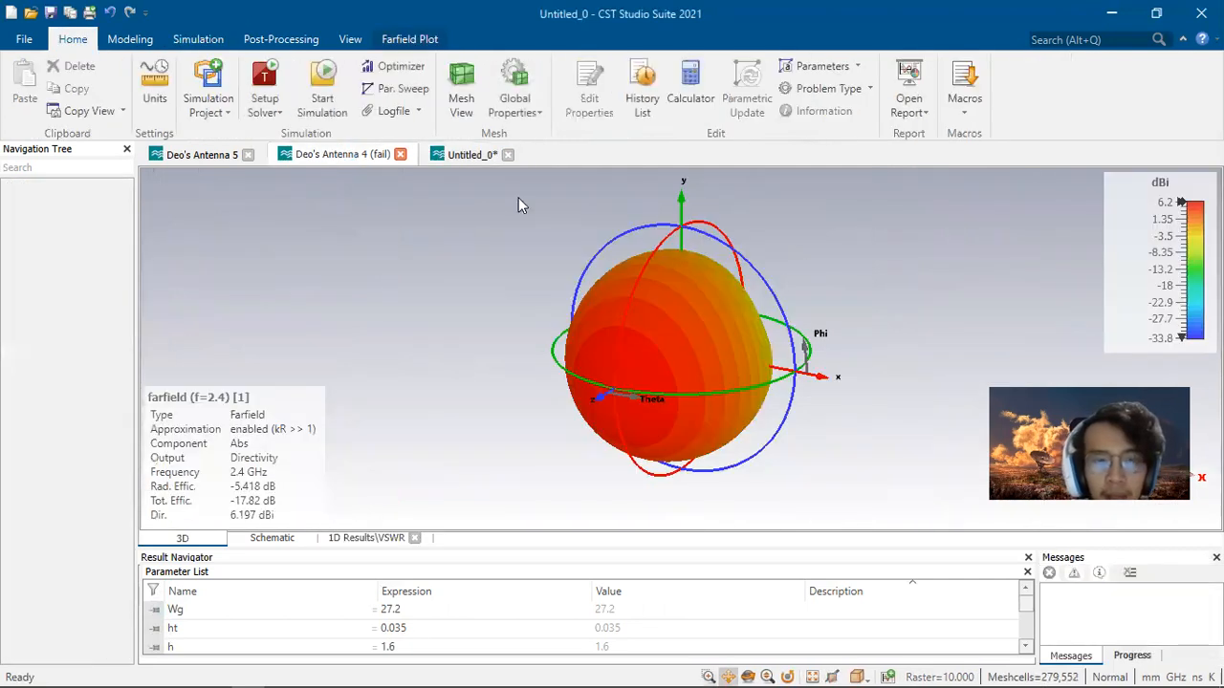
# Step: Set the farfield plot output to Gain (IEEE)
pyautogui.click(395, 38)
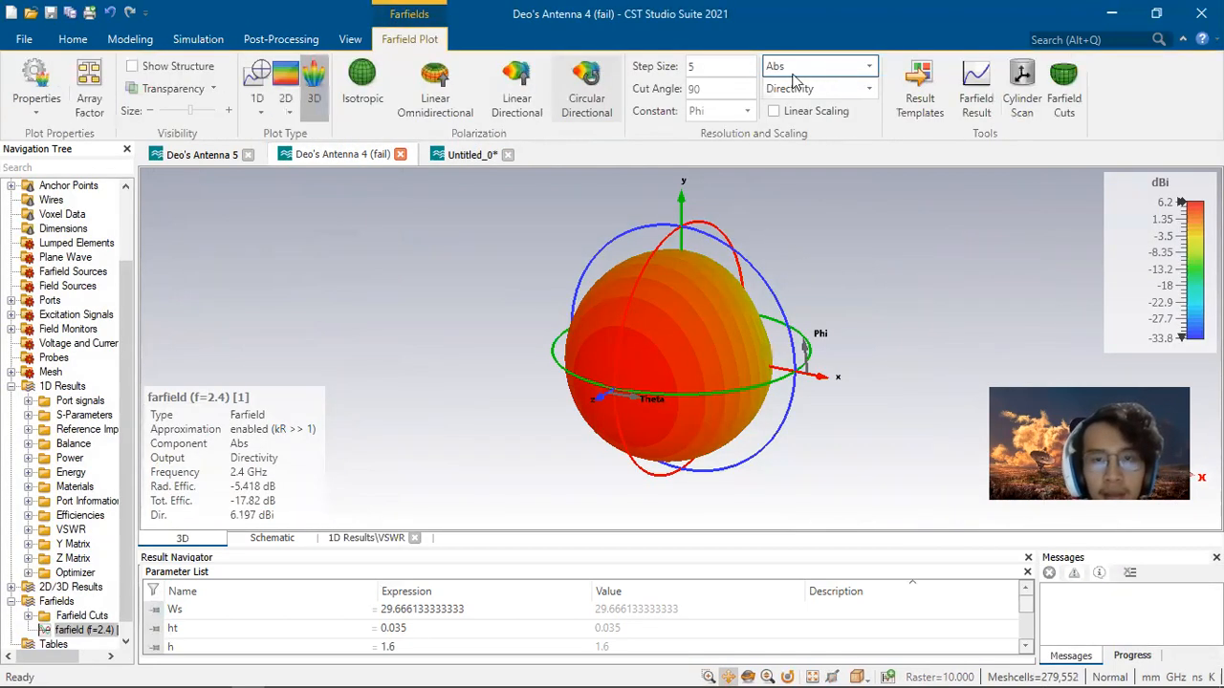
pyautogui.click(811, 89)
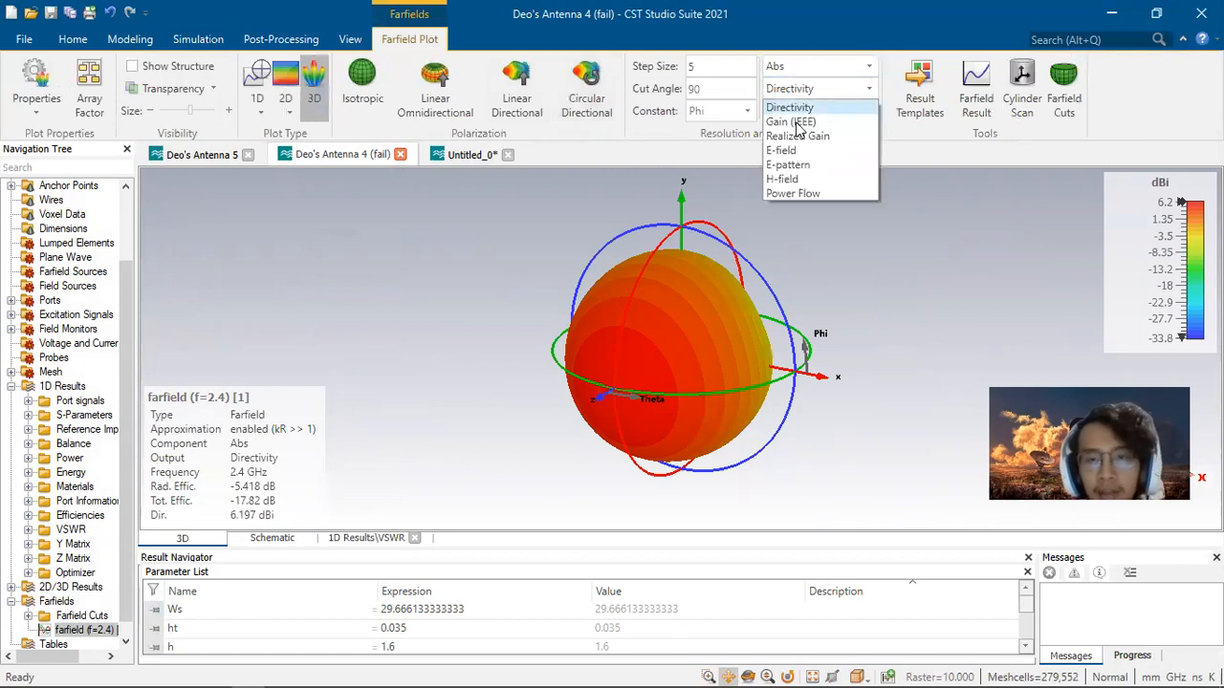
pyautogui.click(794, 122)
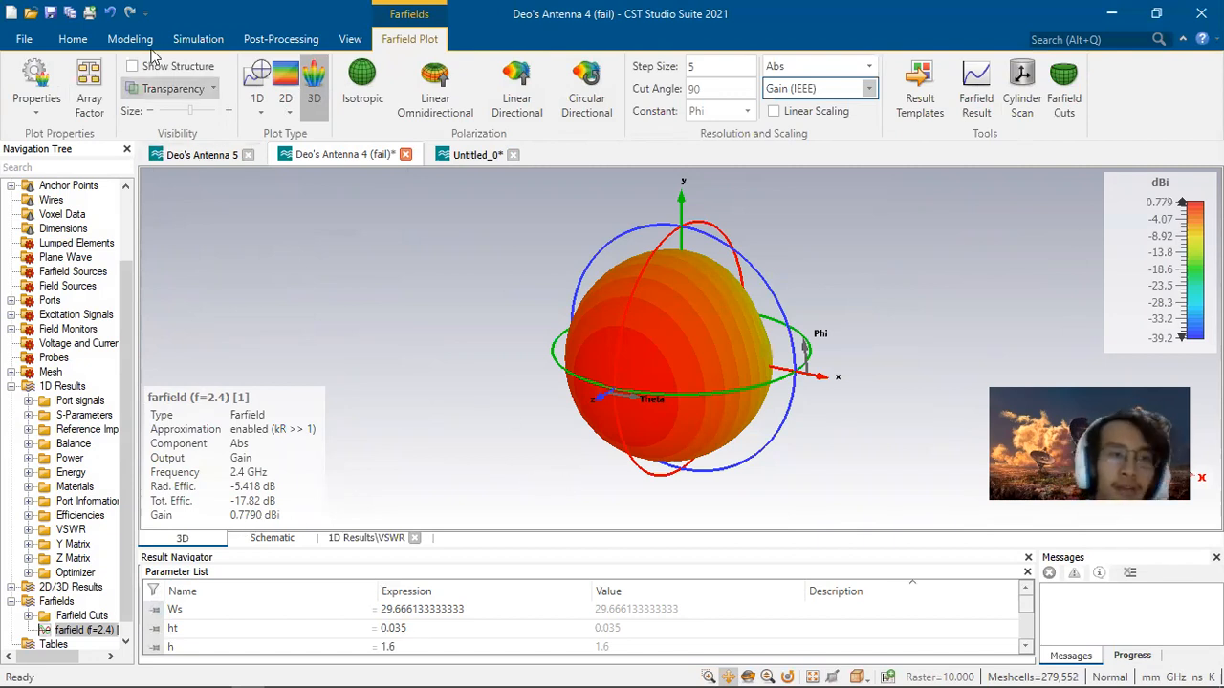
# Step: Open the Optimizer and deselect the Ws parameter, leaving all parameters unselected, then close it
pyautogui.click(72, 40)
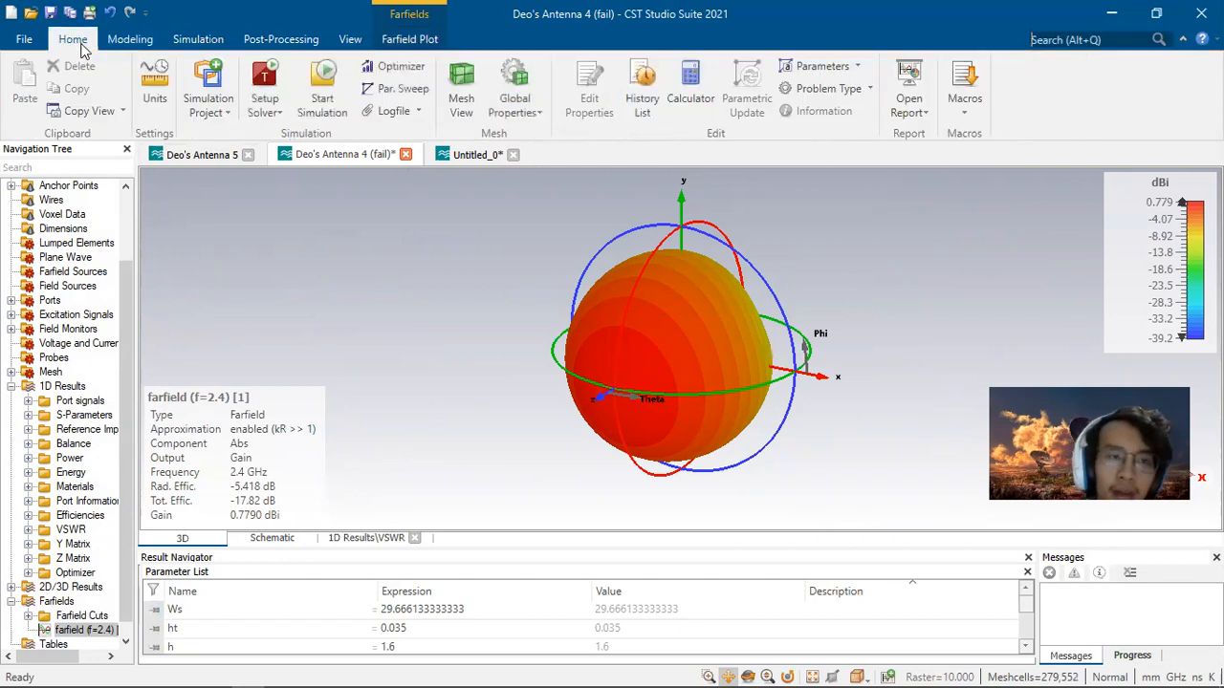
pyautogui.click(414, 75)
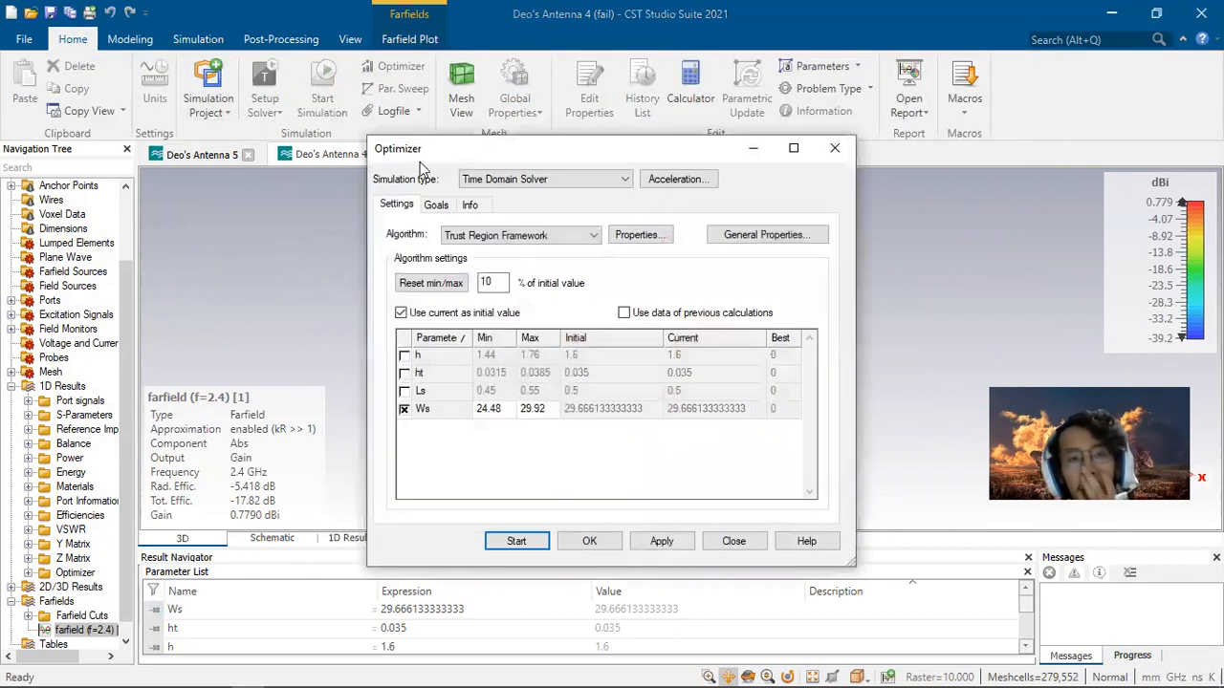
pyautogui.click(403, 409)
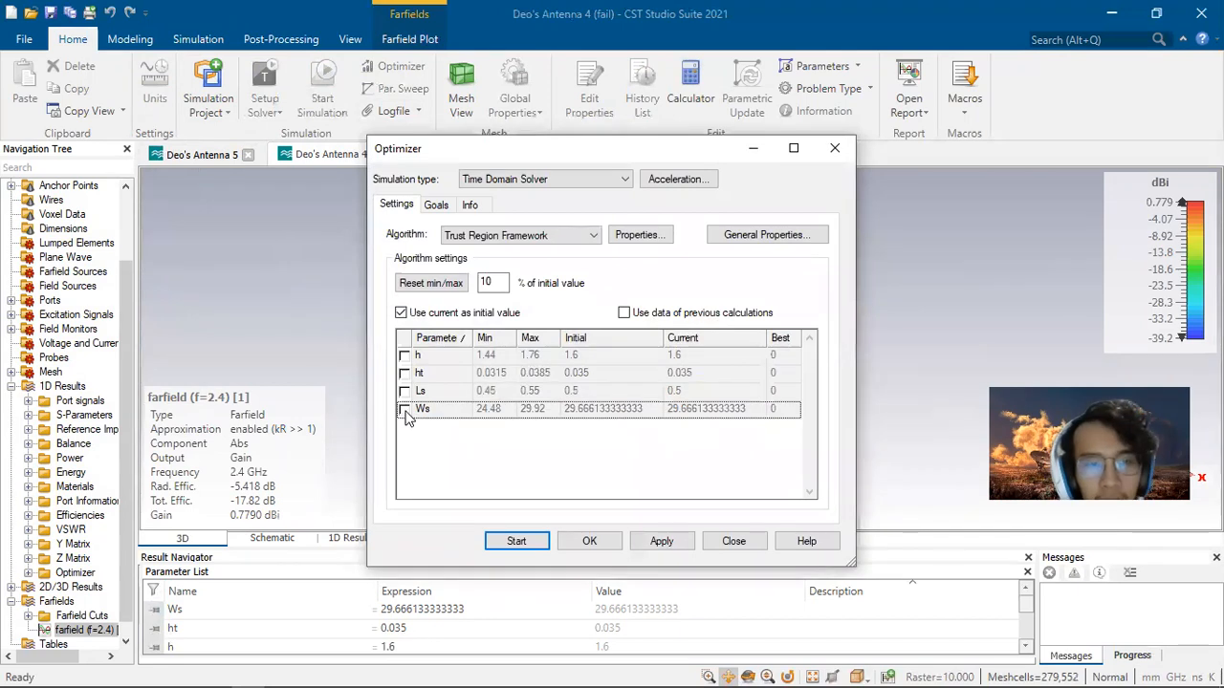
pyautogui.click(404, 409)
pyautogui.click(403, 410)
pyautogui.click(403, 391)
pyautogui.click(404, 391)
pyautogui.click(589, 541)
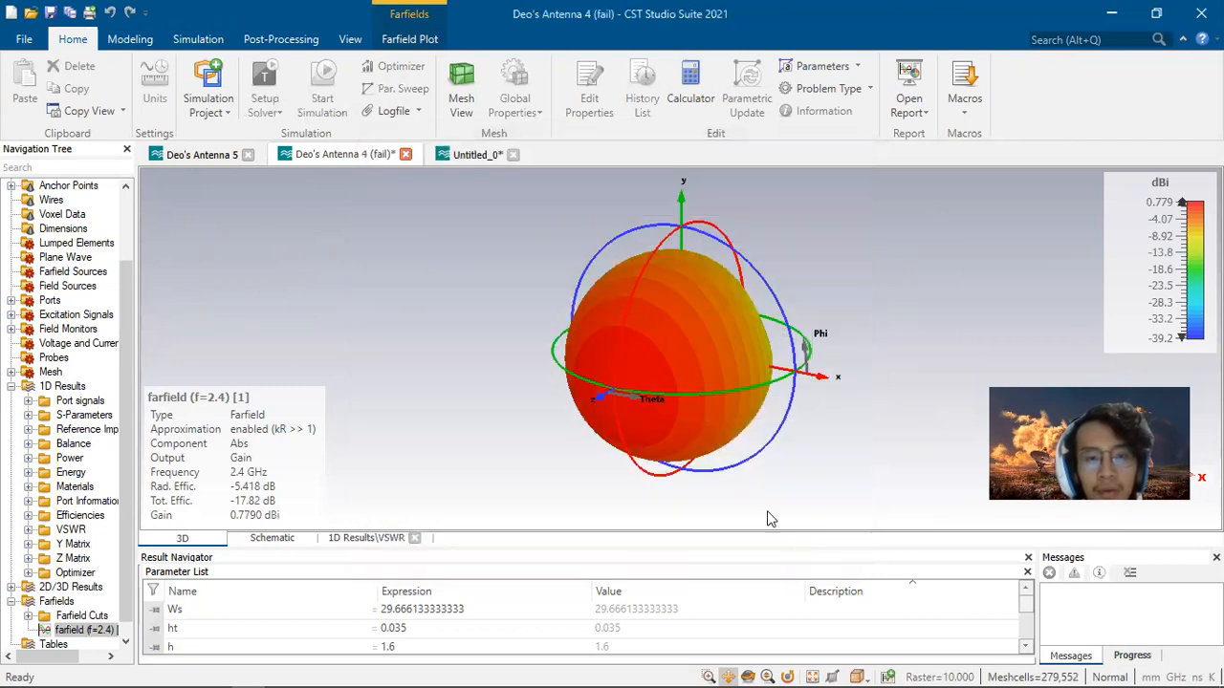
# Step: Add a new parameter named a with the value 17.2 to the parameter list
pyautogui.scroll(-1, 243, 609)
pyautogui.click(229, 646)
pyautogui.write('a')
pyautogui.press('Return')
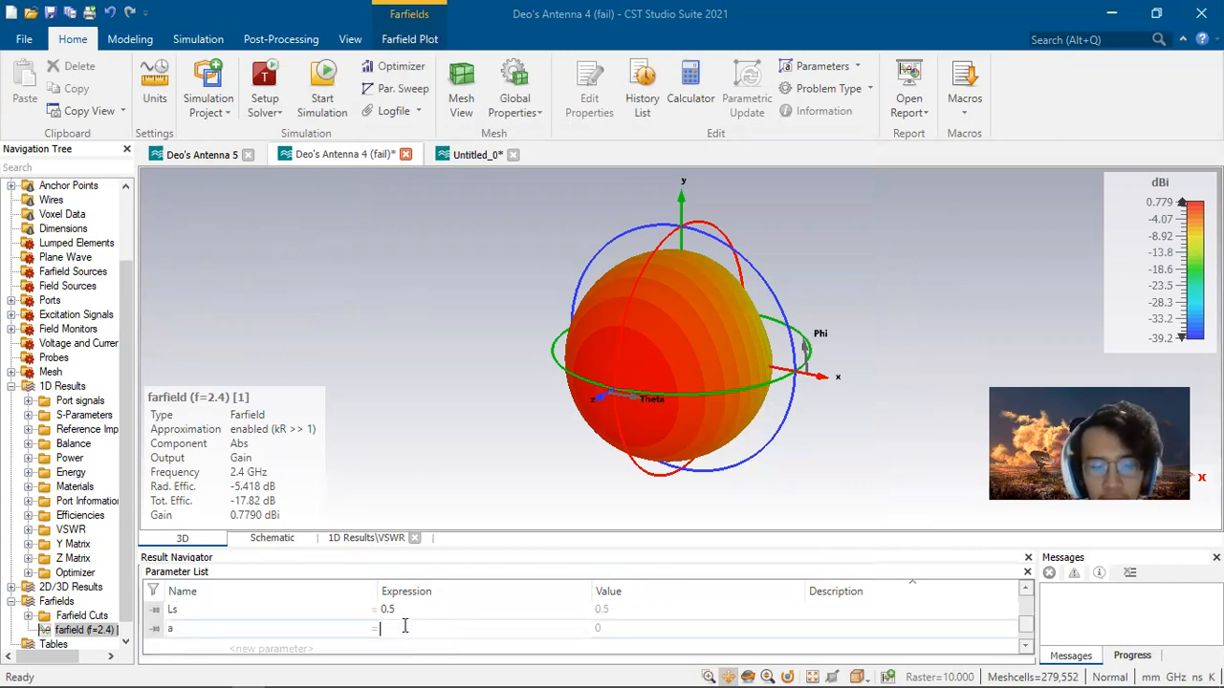
pyautogui.press('Return')
# Step: Open the Optimizer with parameter a selected, switch to its goals, and agree to use a anyway
pyautogui.click(392, 66)
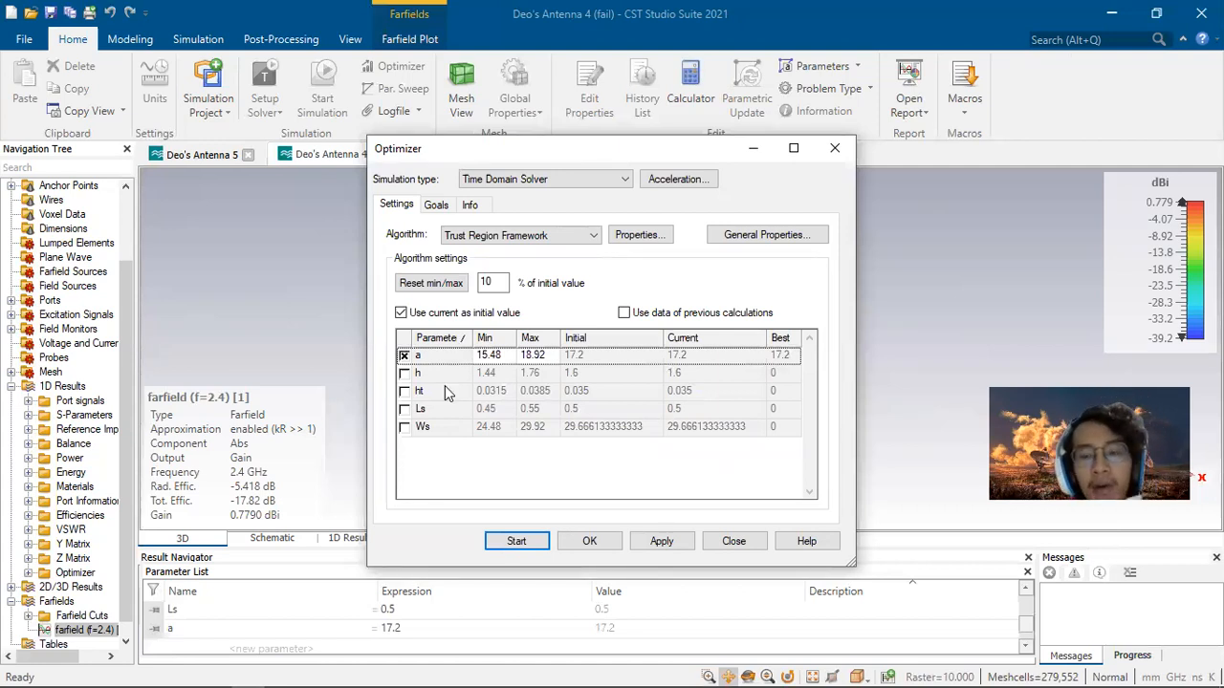
pyautogui.click(438, 206)
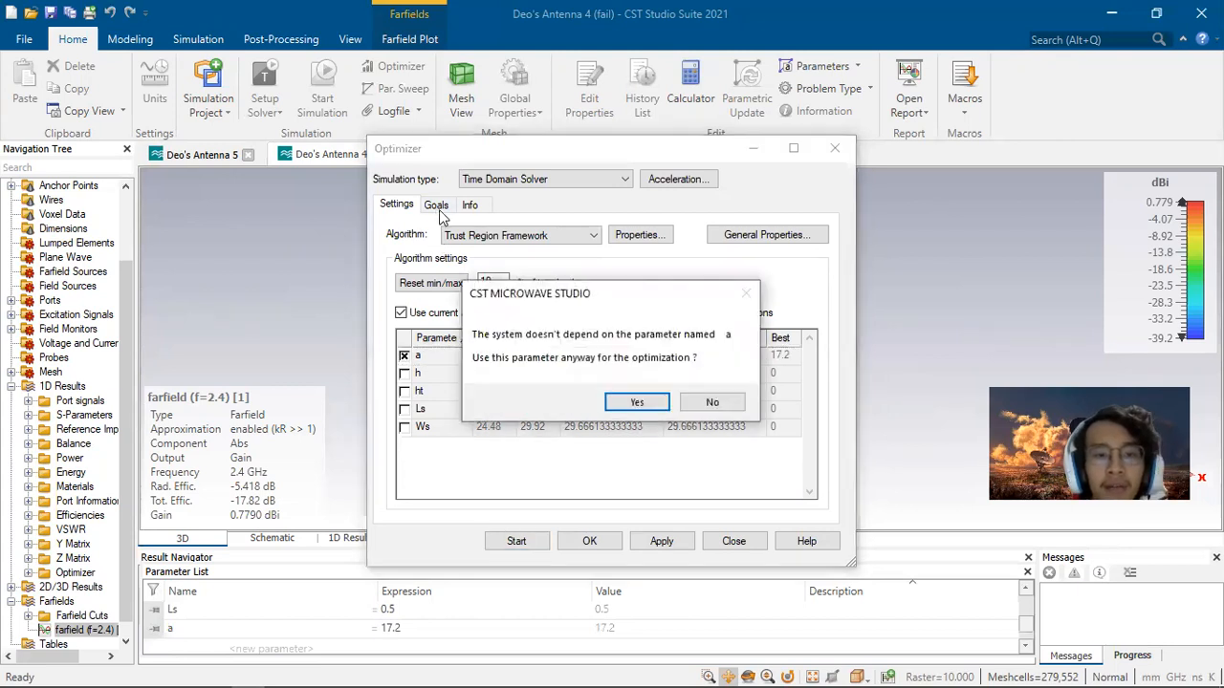
pyautogui.click(638, 401)
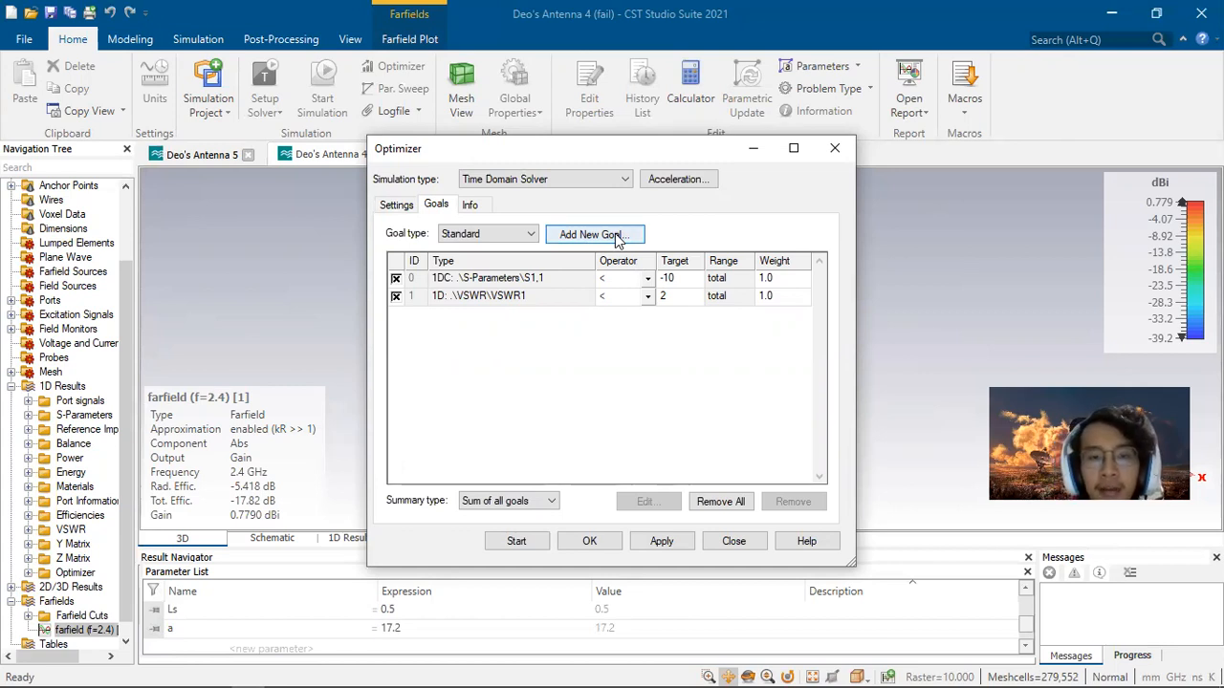
# Step: Add an optimizer goal on S-Parameters S1,1 in dB with operator < and target -10
pyautogui.click(496, 279)
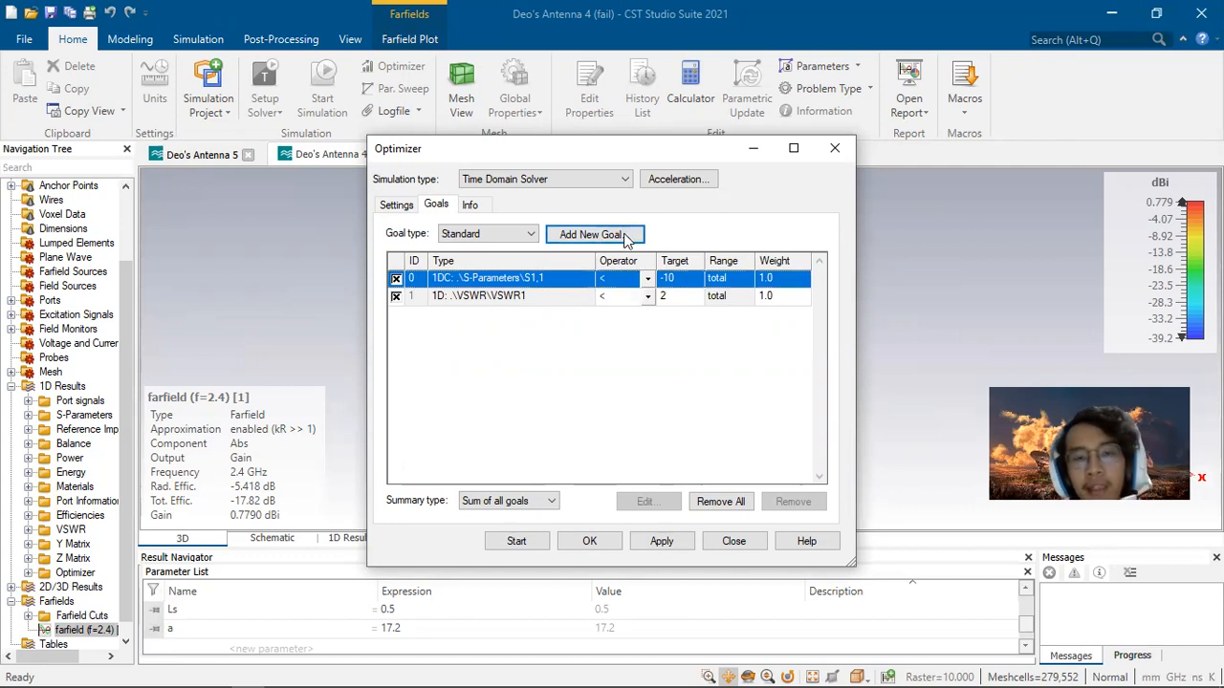
pyautogui.click(626, 310)
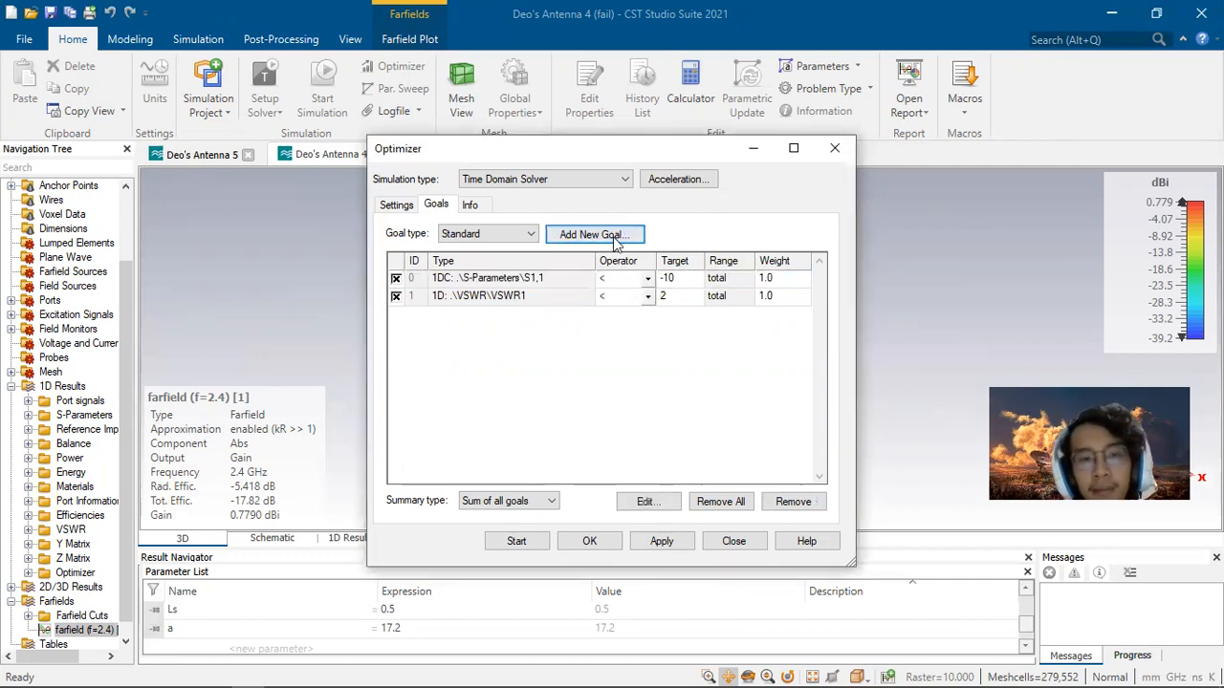
pyautogui.click(615, 237)
pyautogui.click(542, 216)
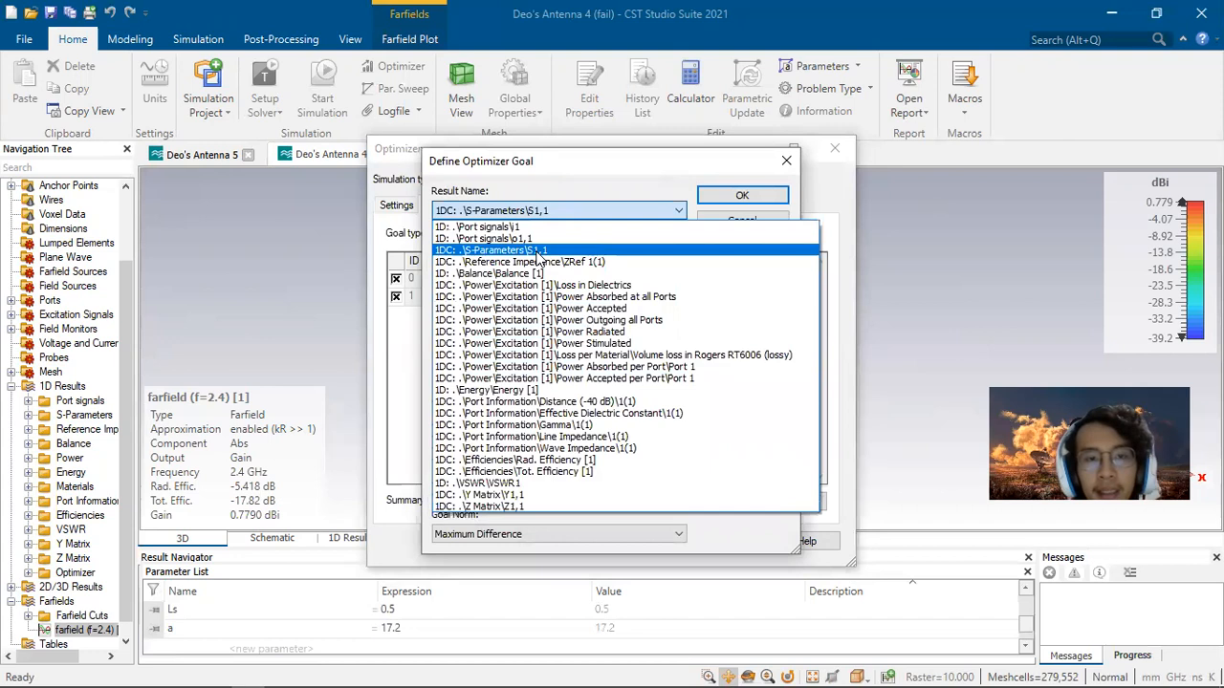
pyautogui.click(538, 250)
pyautogui.click(546, 251)
pyautogui.doubleClick(555, 339)
pyautogui.write('1')
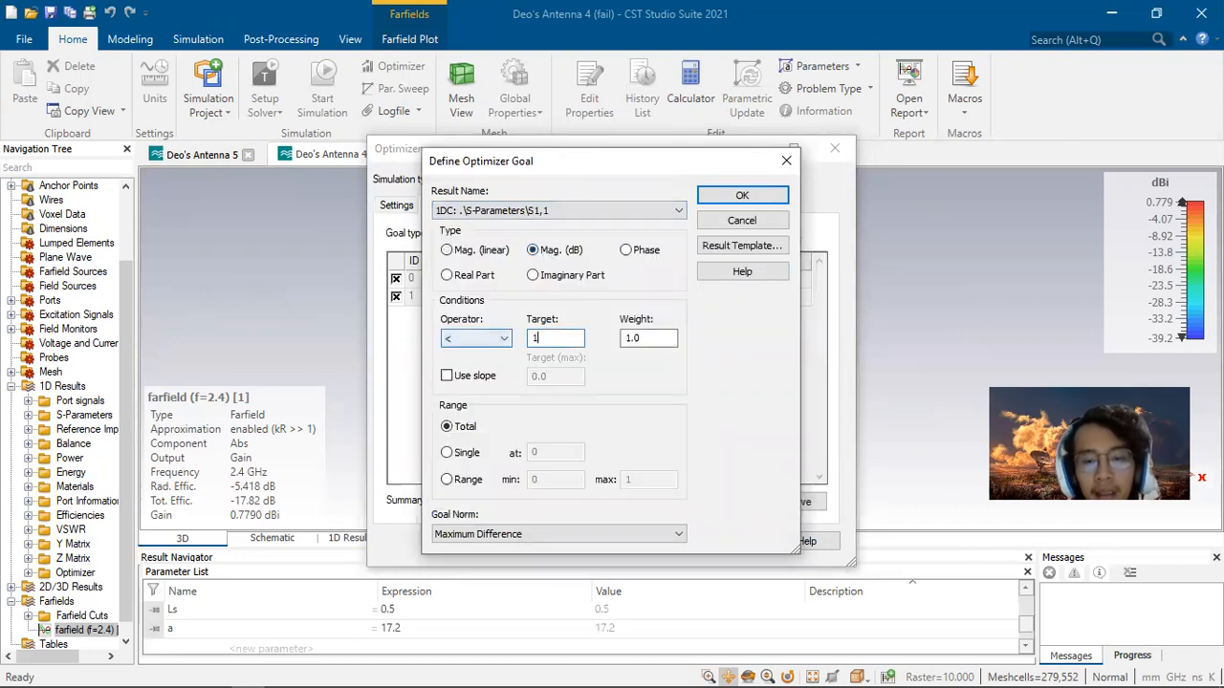
pyautogui.write('10')
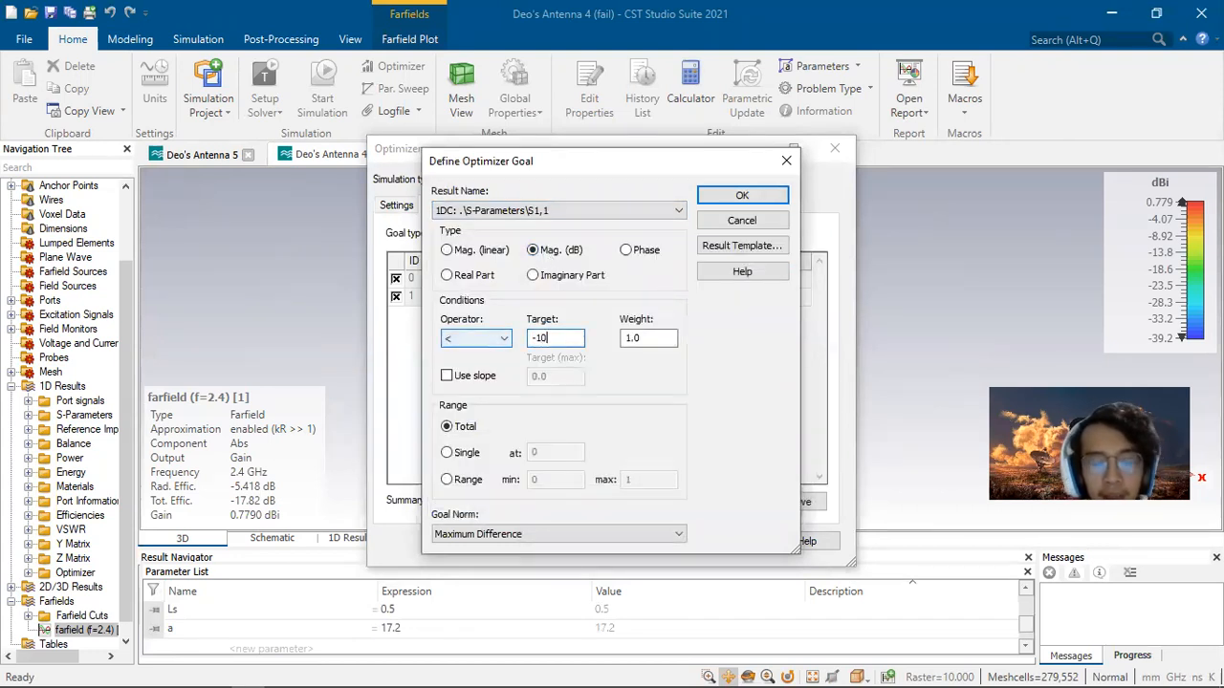
pyautogui.click(744, 197)
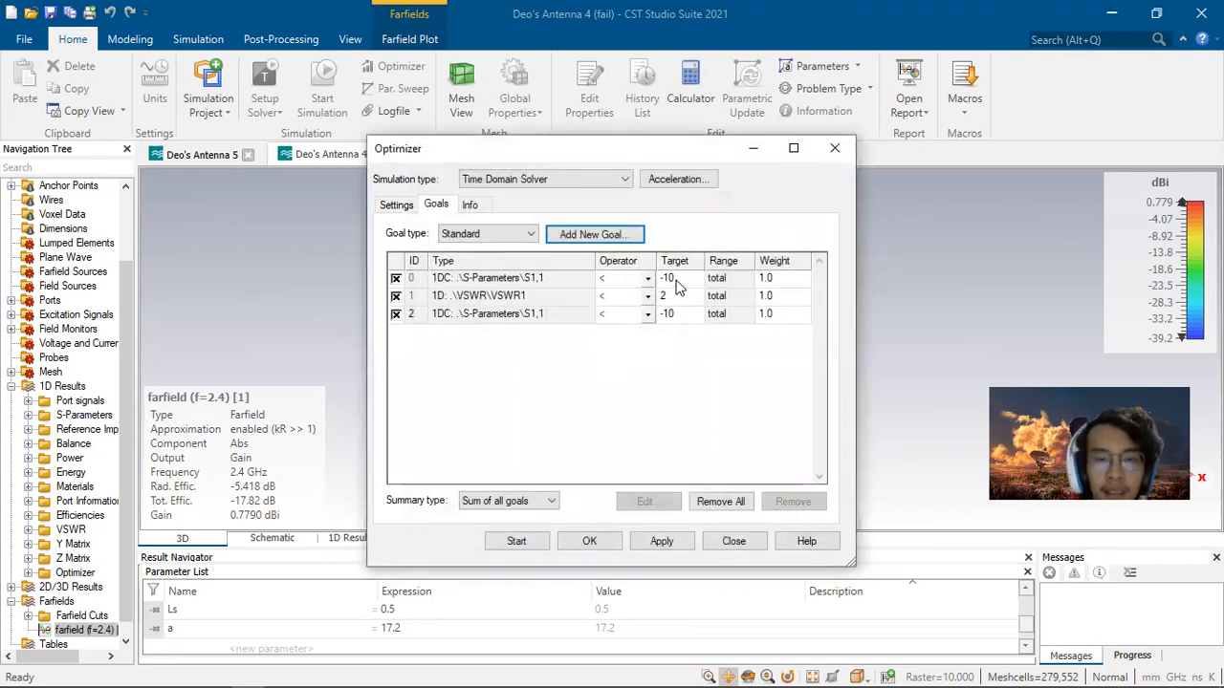
# Step: Remove the duplicate S1,1 goal from the optimizer goal list
pyautogui.click(616, 301)
pyautogui.click(631, 314)
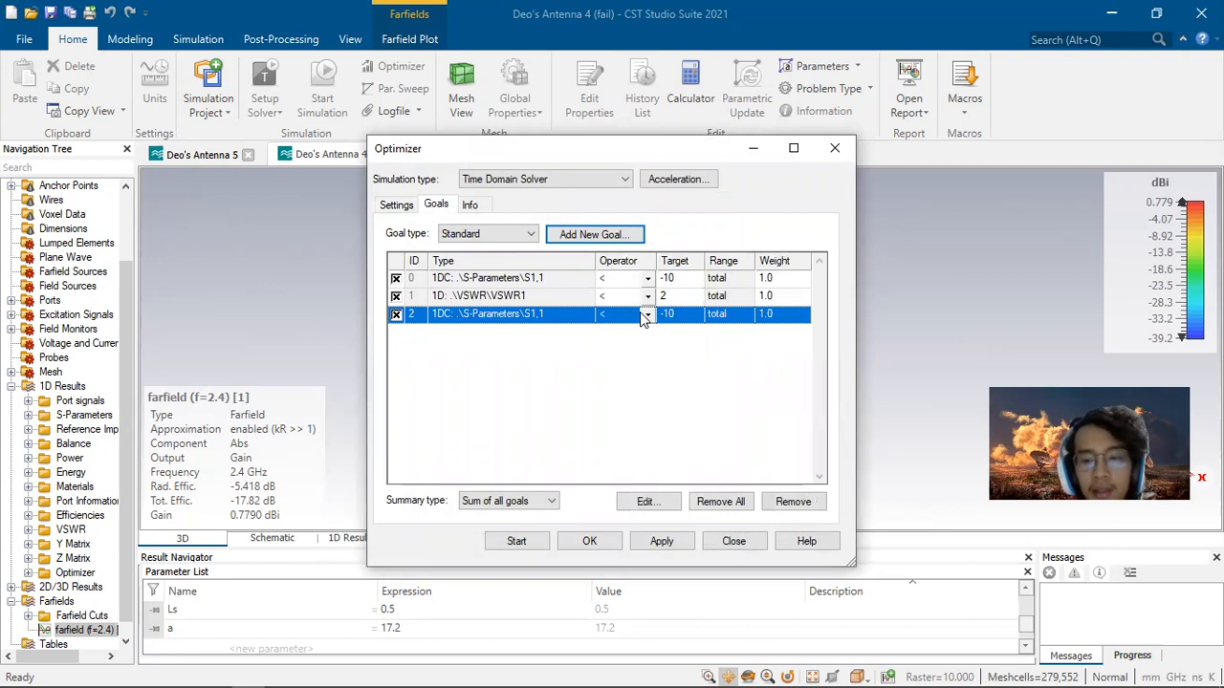
pyautogui.click(792, 501)
pyautogui.click(622, 390)
# Step: Add an optimizer goal on VSWR1 with operator < and target 2
pyautogui.click(571, 298)
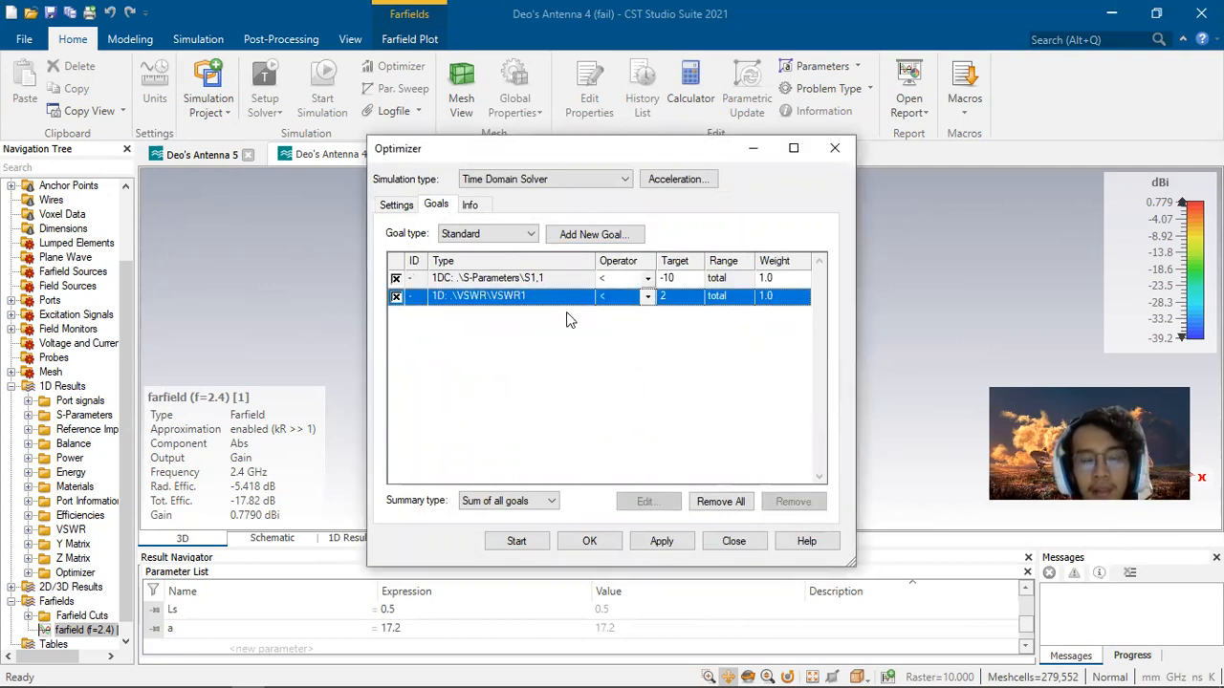
pyautogui.click(587, 234)
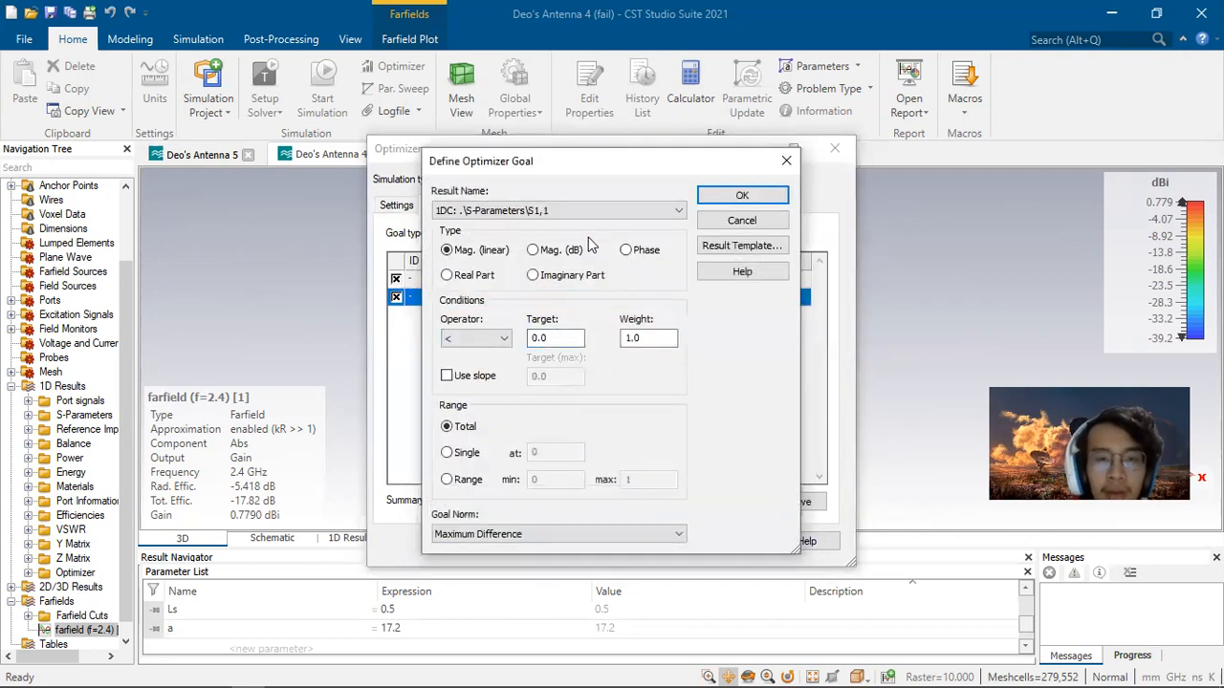
pyautogui.click(560, 210)
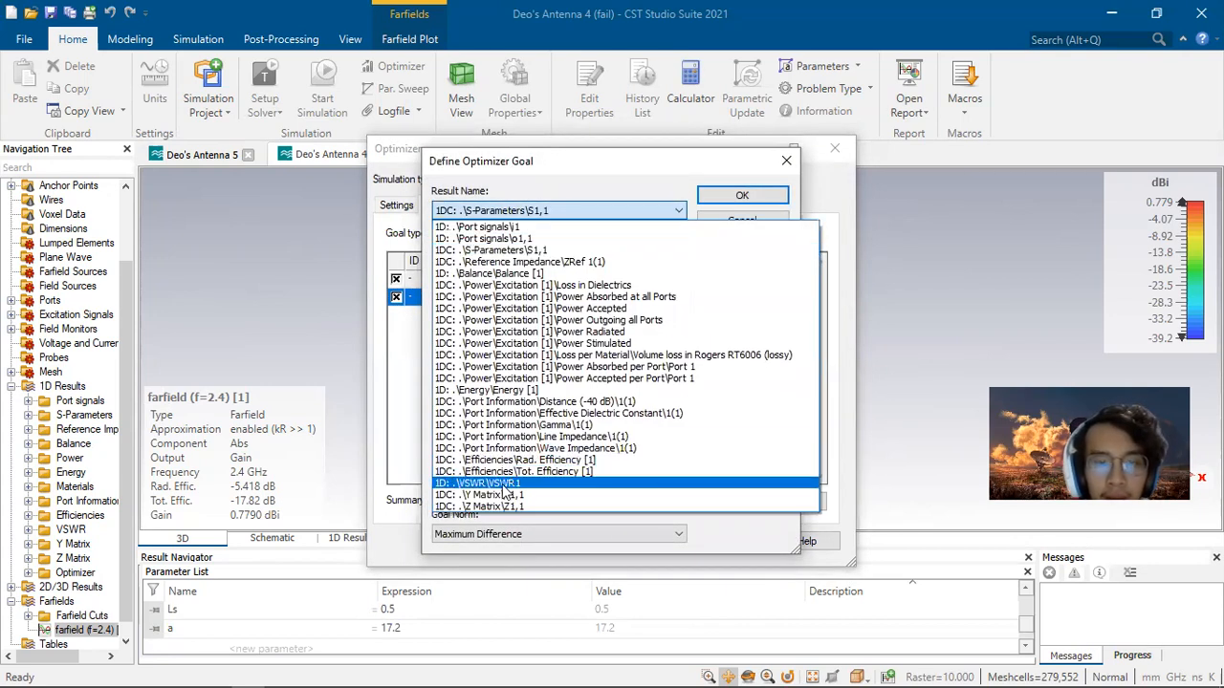
pyautogui.click(512, 482)
pyautogui.click(564, 338)
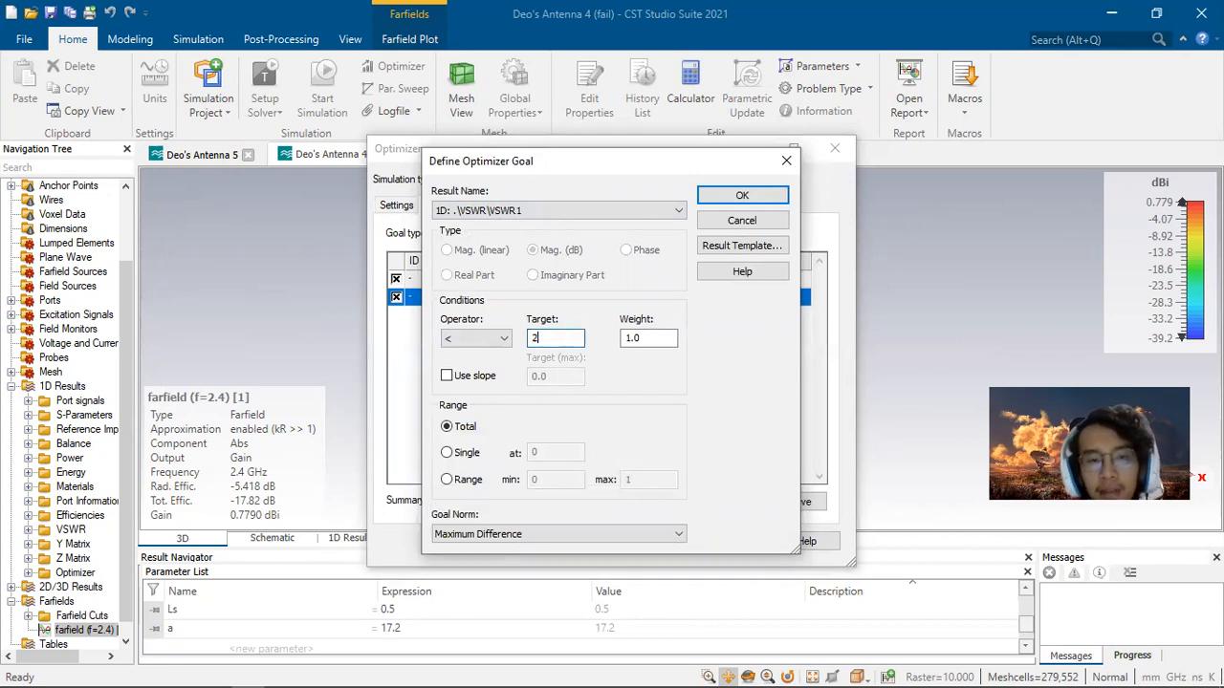
pyautogui.write('2')
pyautogui.click(742, 195)
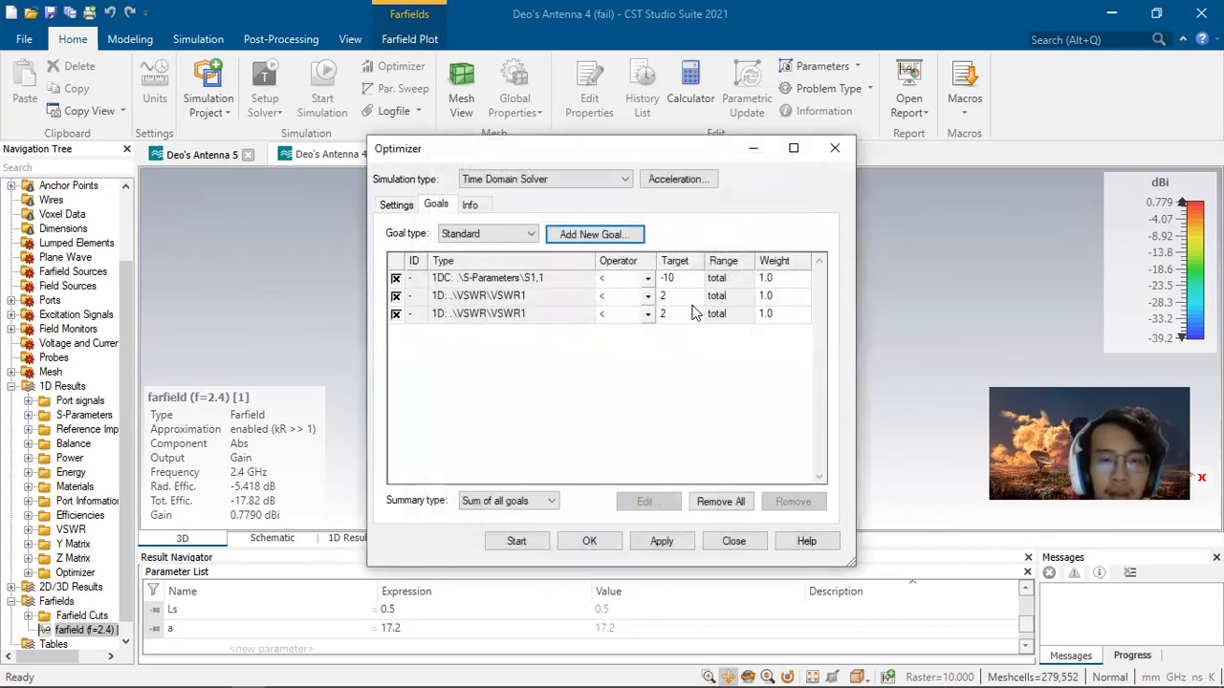
# Step: Remove the duplicate VSWR goal and close the Optimizer
pyautogui.click(792, 501)
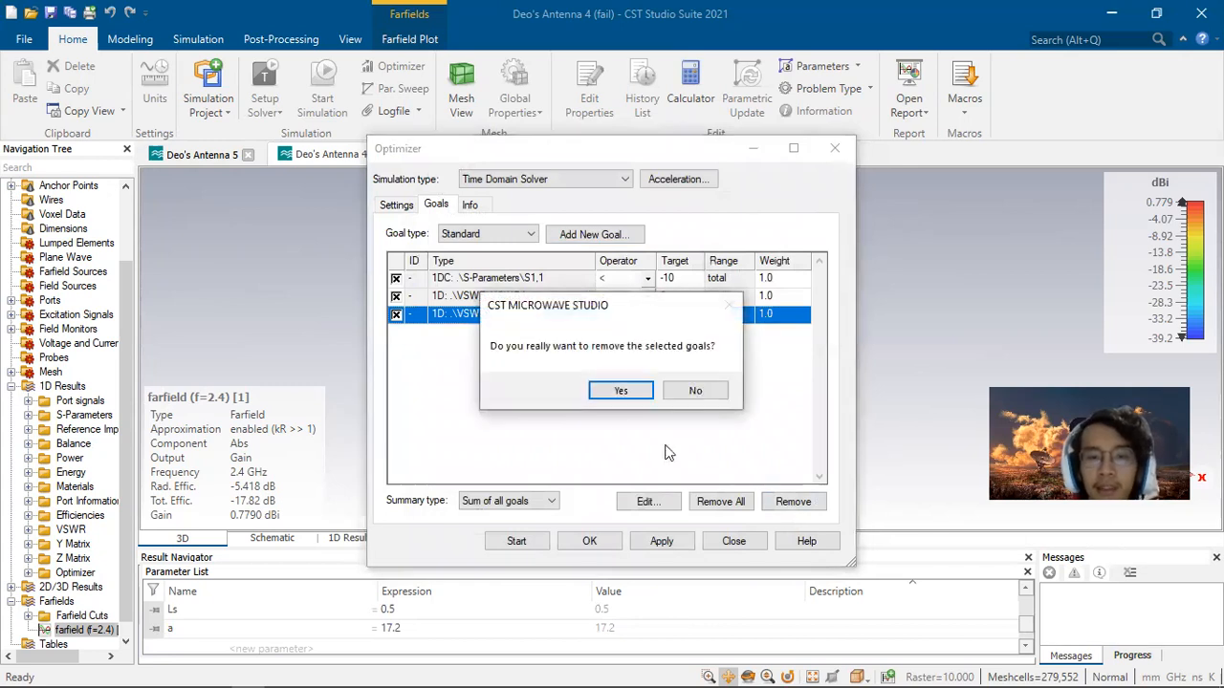
pyautogui.click(620, 388)
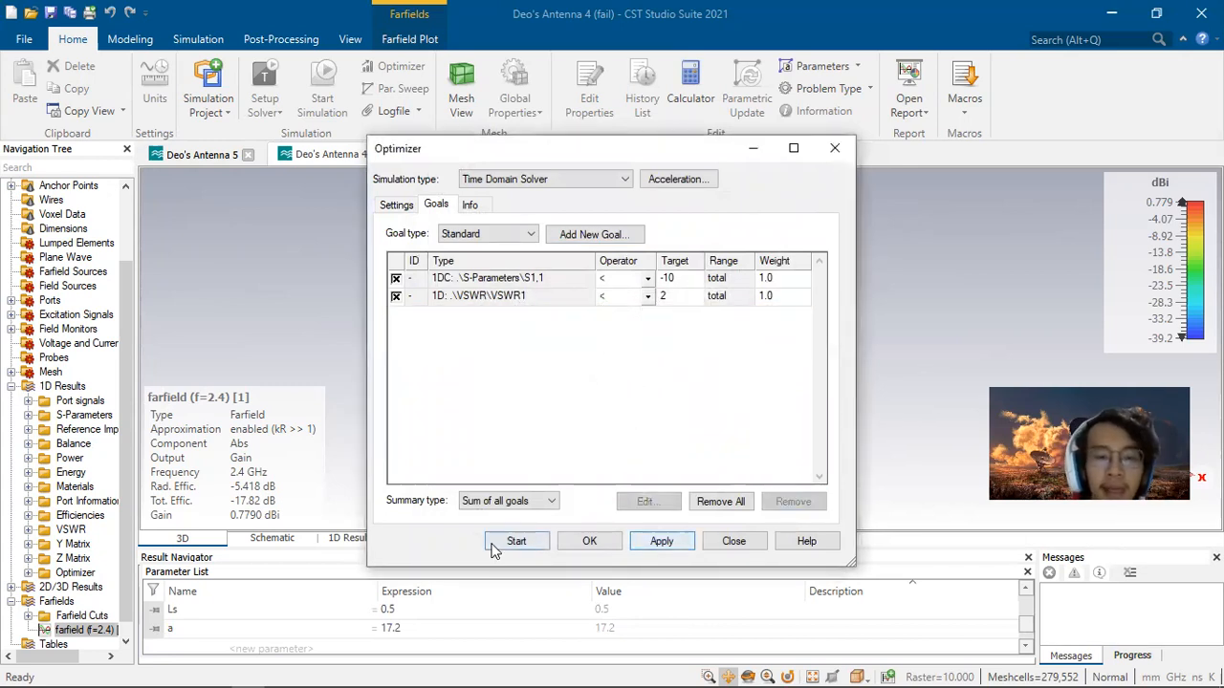
pyautogui.click(834, 150)
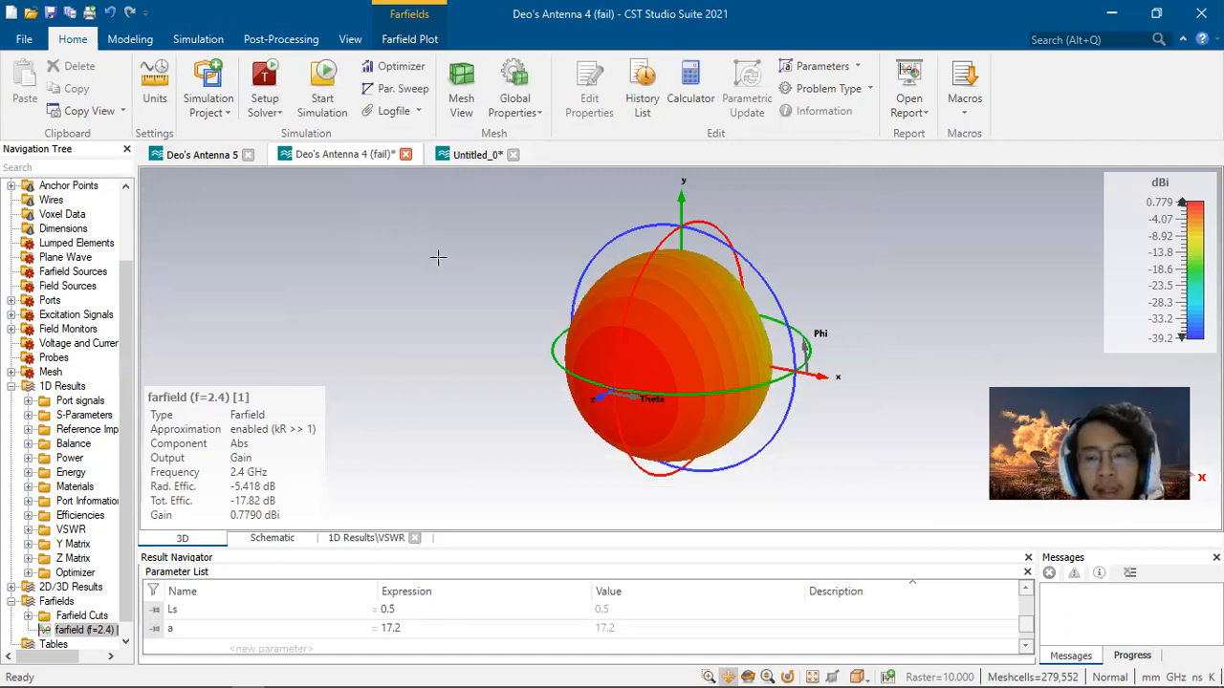
# Step: Review the S-parameter, VSWR and farfield results of the Deo's Antenna 5 project
pyautogui.click(201, 155)
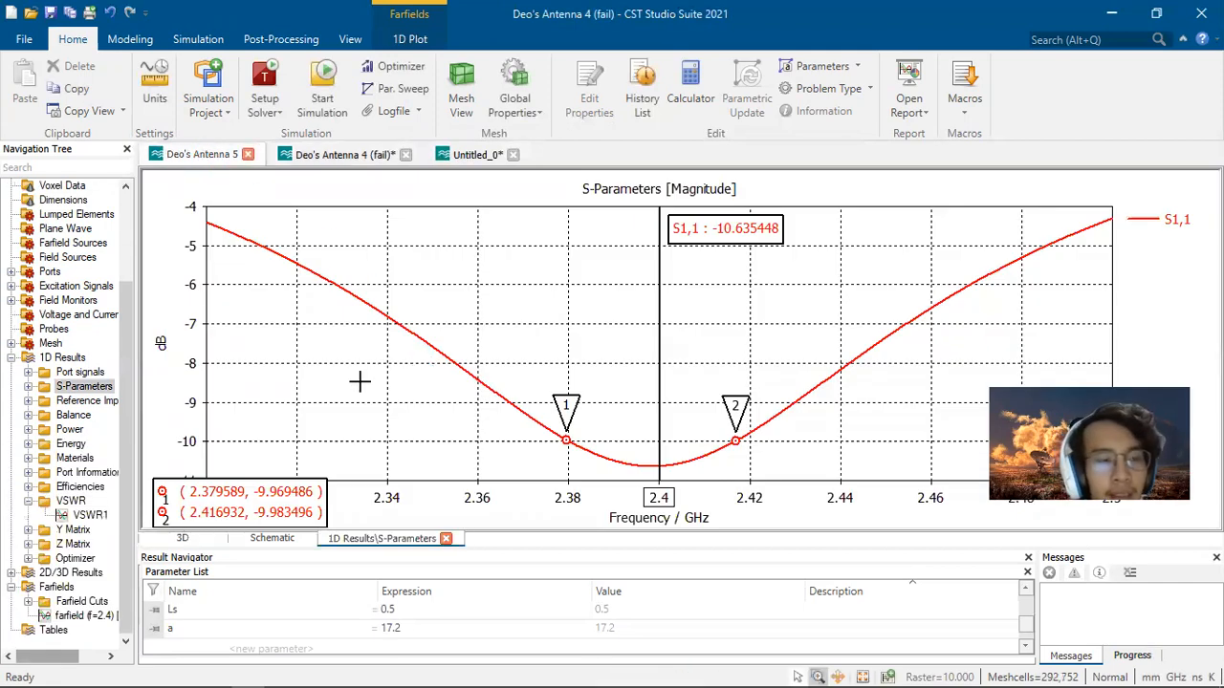
pyautogui.click(98, 390)
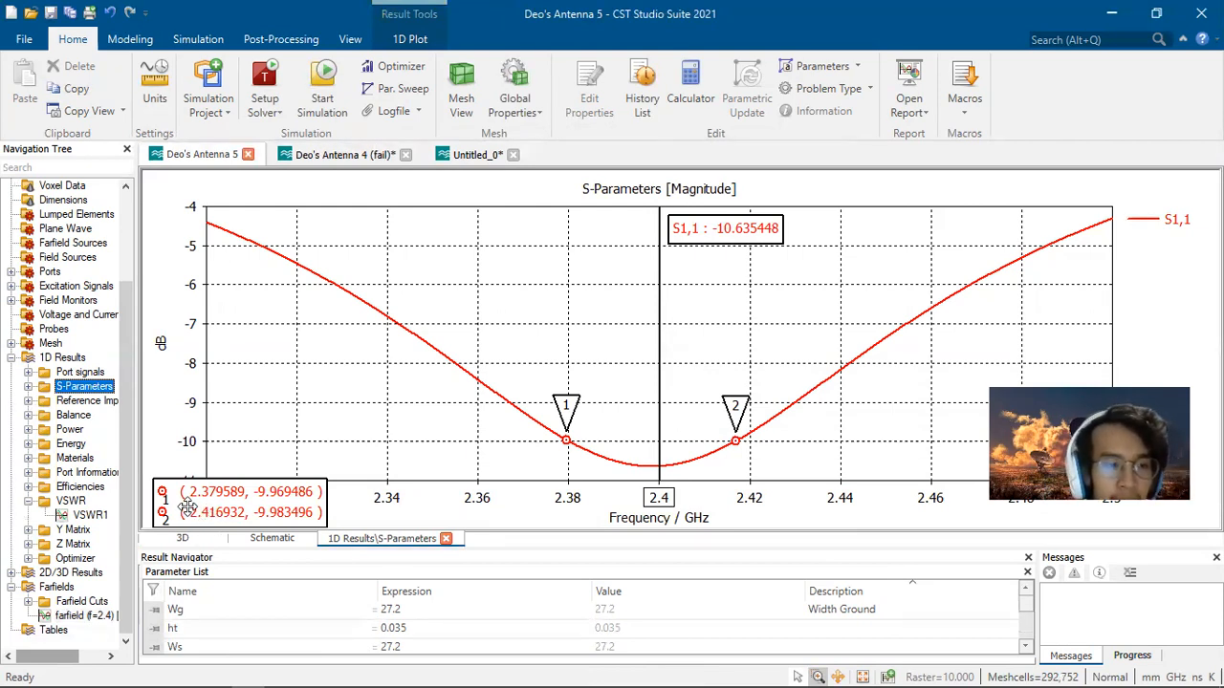
pyautogui.click(95, 519)
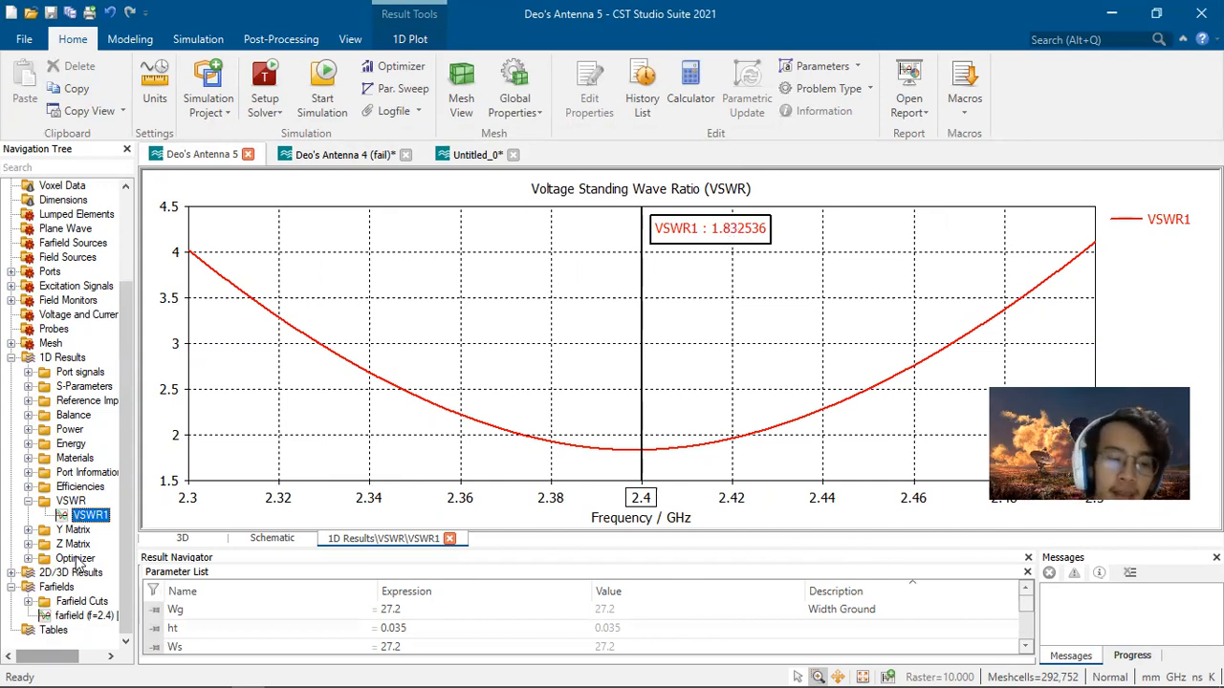
pyautogui.click(82, 615)
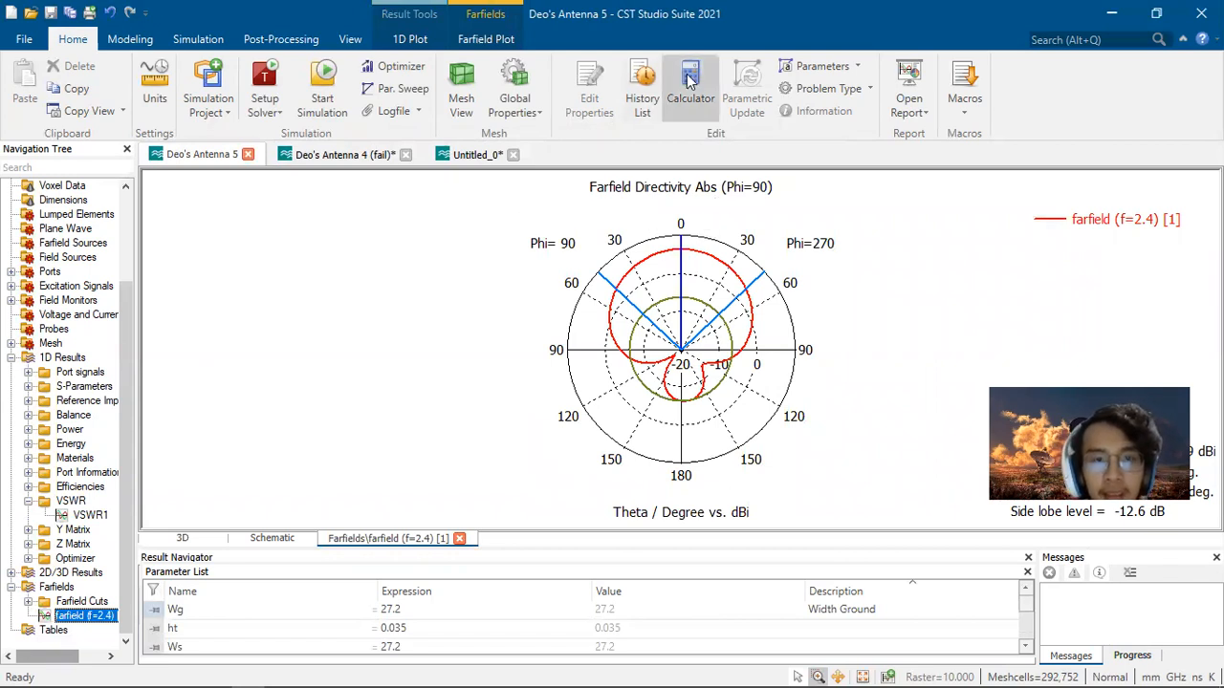
# Step: Set the farfield plot output to Gain (IEEE) and display it as a 3D pattern
pyautogui.click(485, 39)
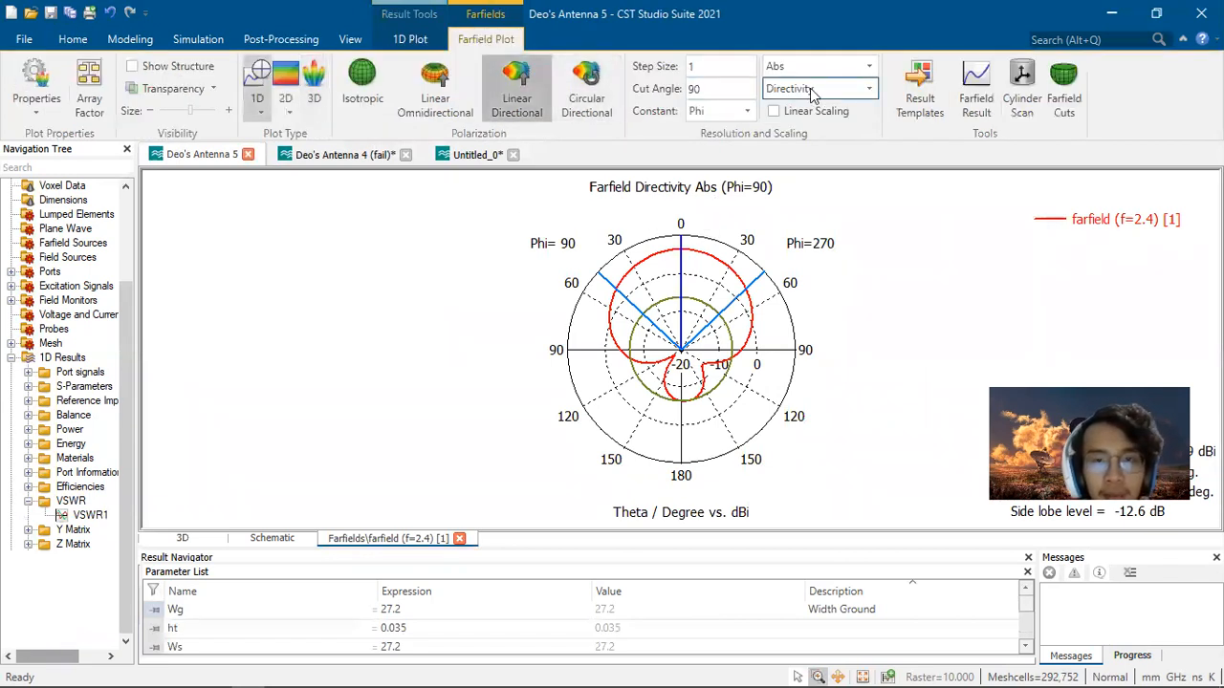
pyautogui.click(810, 88)
pyautogui.click(801, 123)
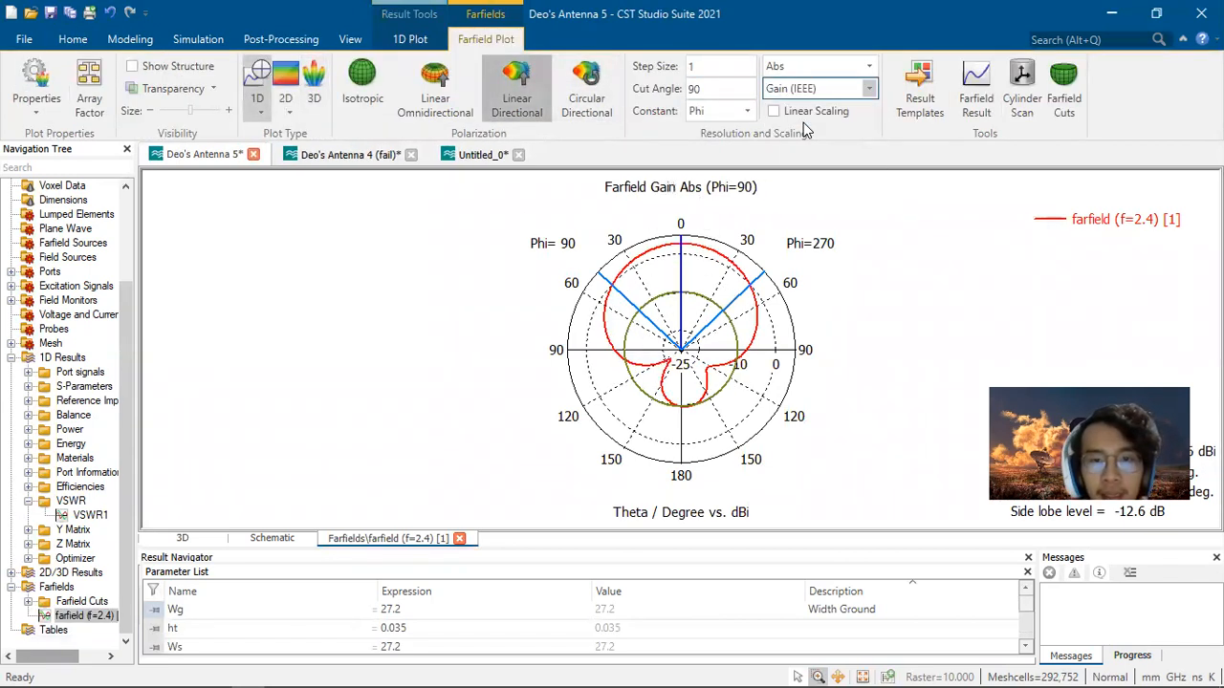
pyautogui.click(313, 86)
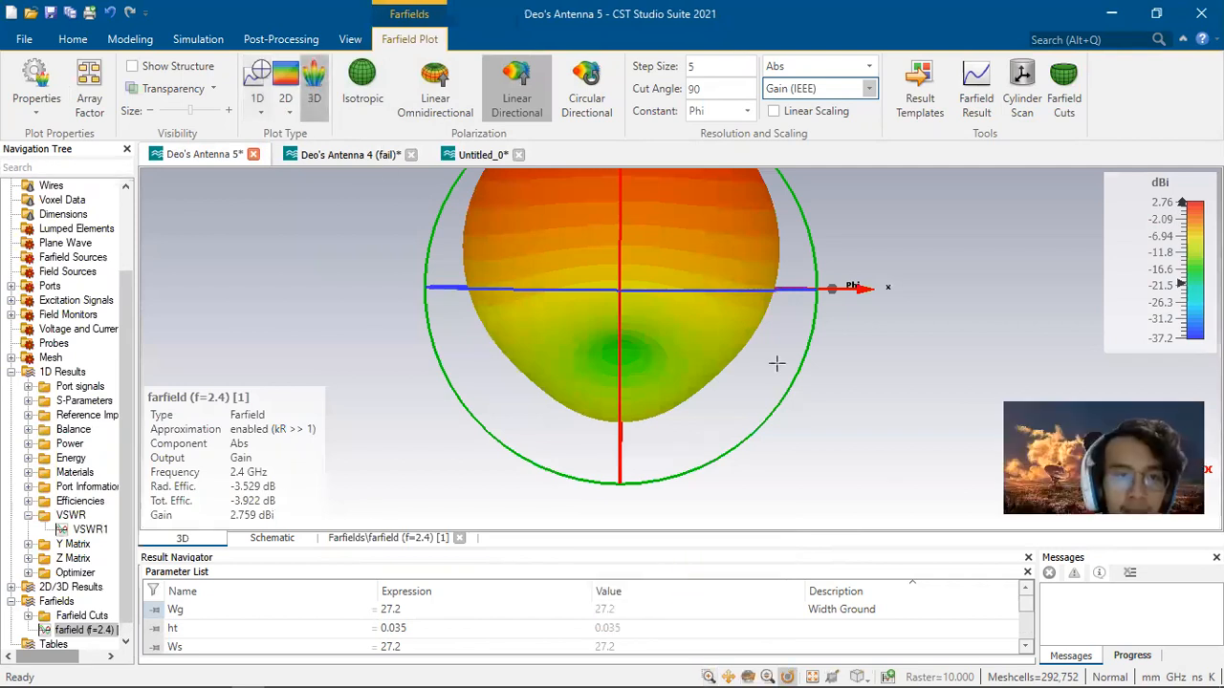
# Step: Compare the farfield gain of Deo's Antenna 4 with Antenna 5, then recheck Antenna 5's VSWR and S-parameters
pyautogui.click(335, 154)
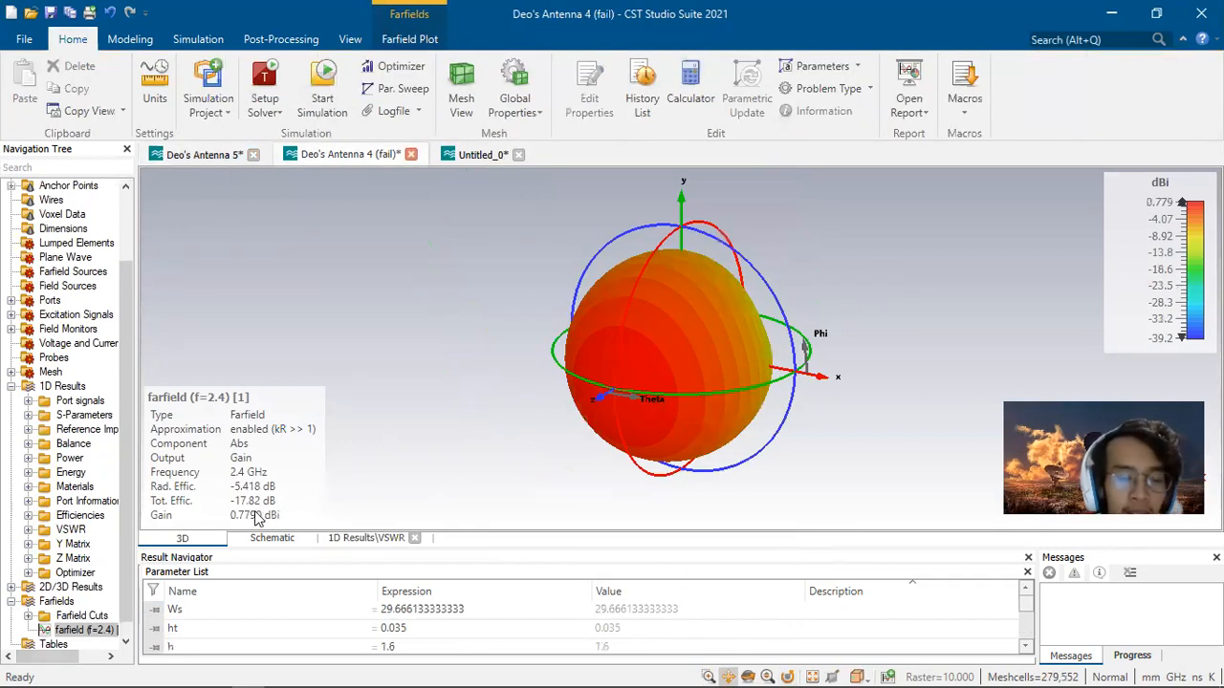
pyautogui.click(217, 154)
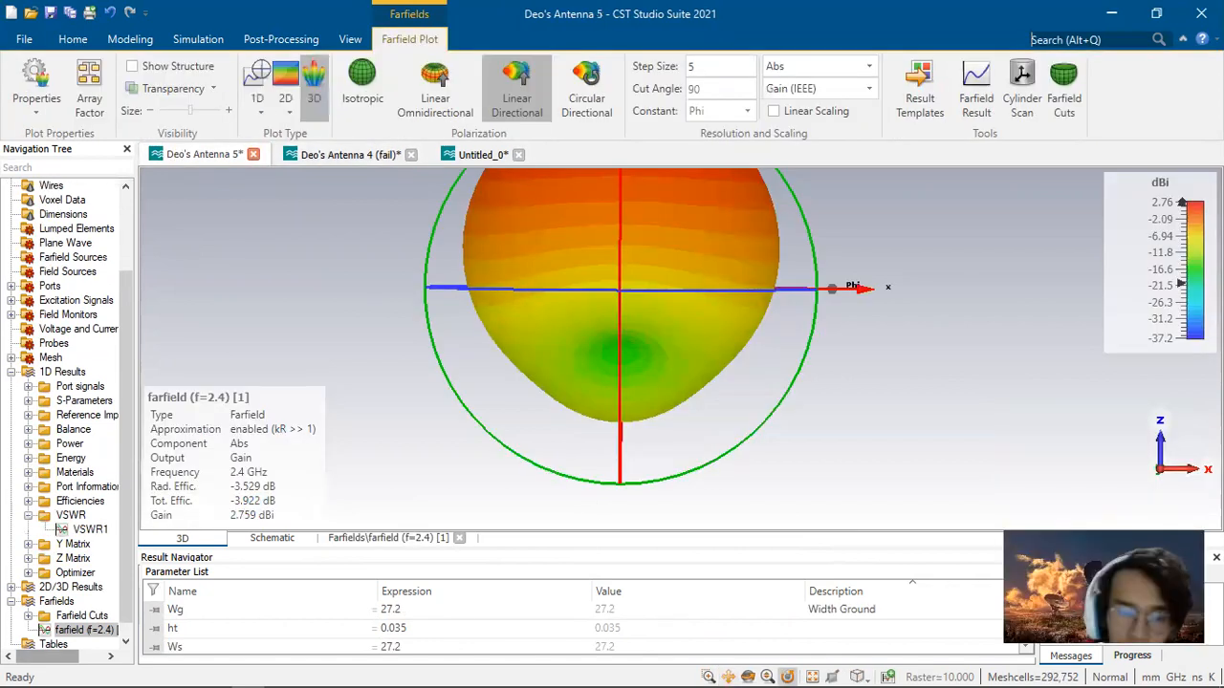
pyautogui.click(85, 43)
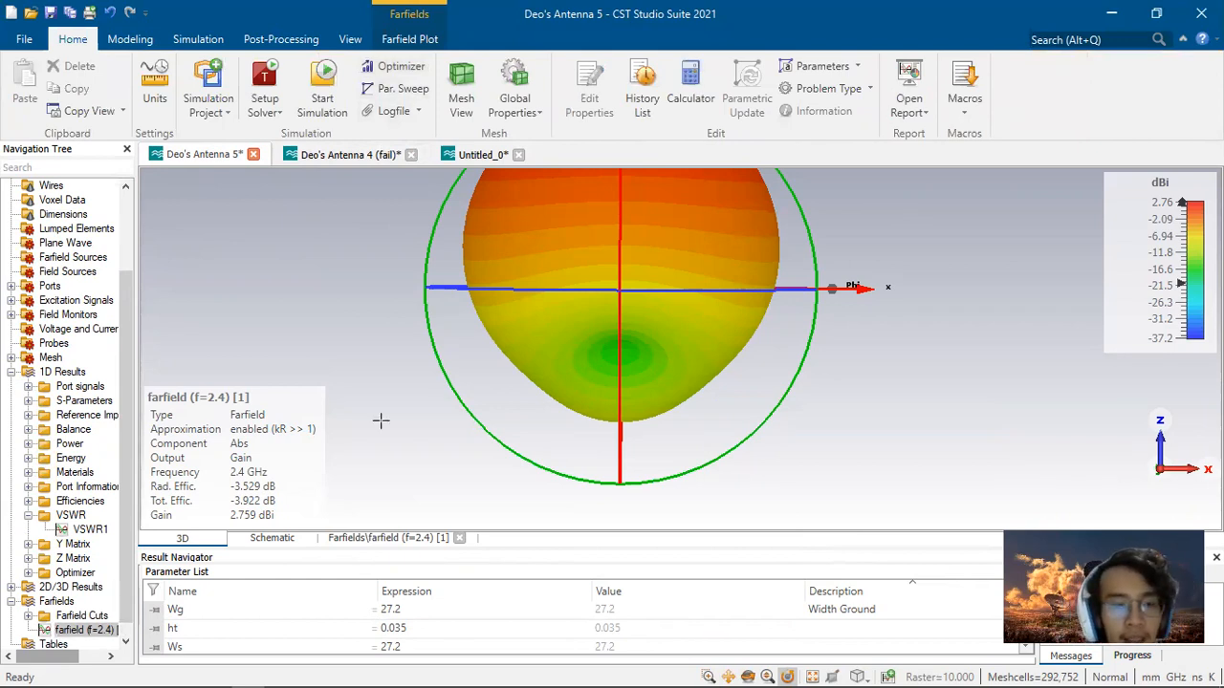
pyautogui.click(84, 529)
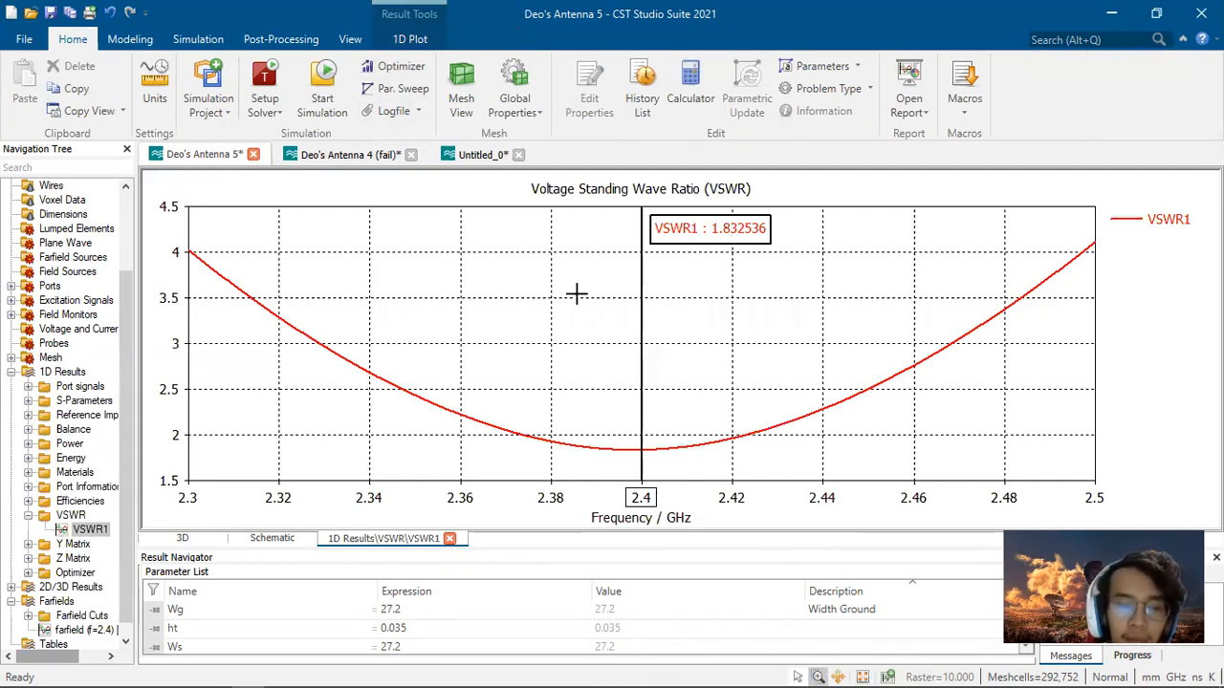
pyautogui.click(79, 402)
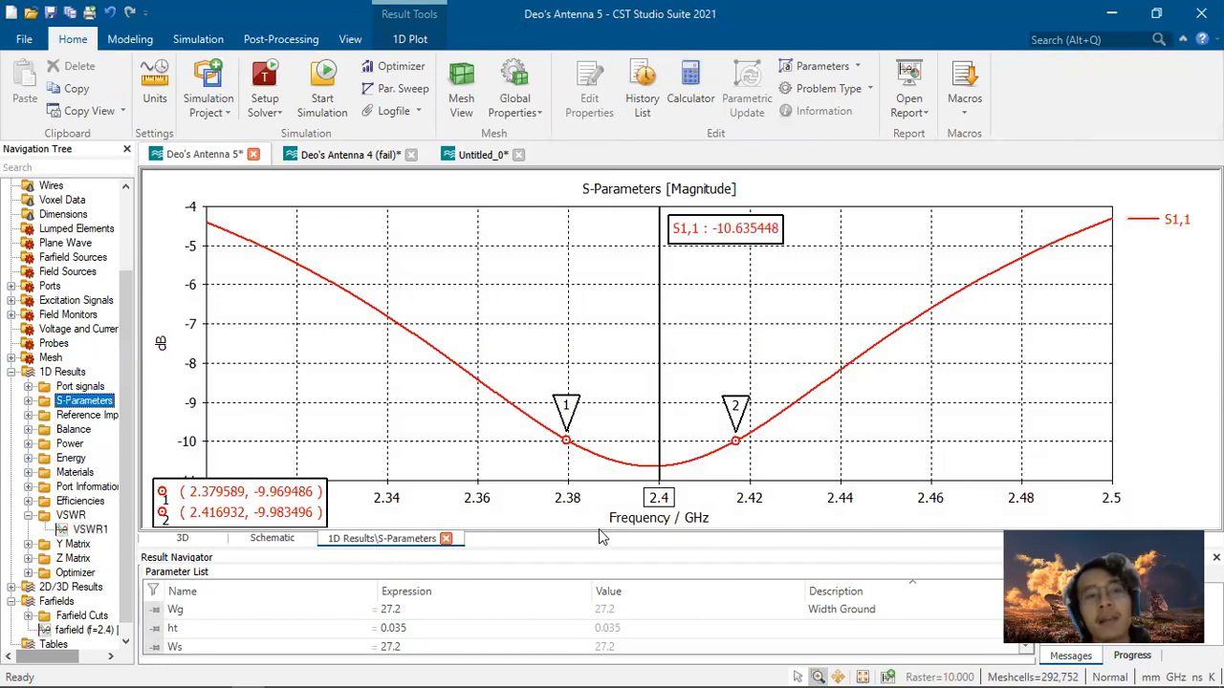
pyautogui.scroll(-1, 73, 579)
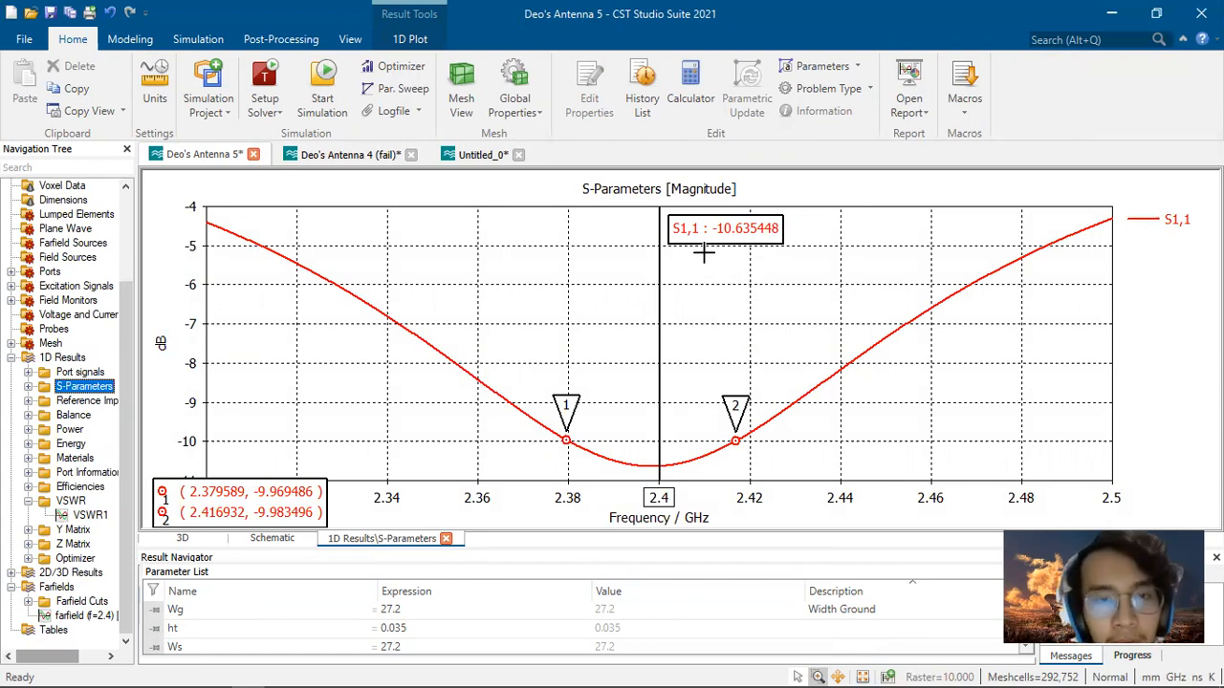
# Step: Switch to the browser and seek the YouTube circular patch antenna tutorial to its design calculation spreadsheet
pyautogui.hotkey('alt', 'Tab')
pyautogui.hotkey('alt', 'Tab')
pyautogui.hotkey('alt', 'Tab')
pyautogui.hotkey('alt', 'Tab')
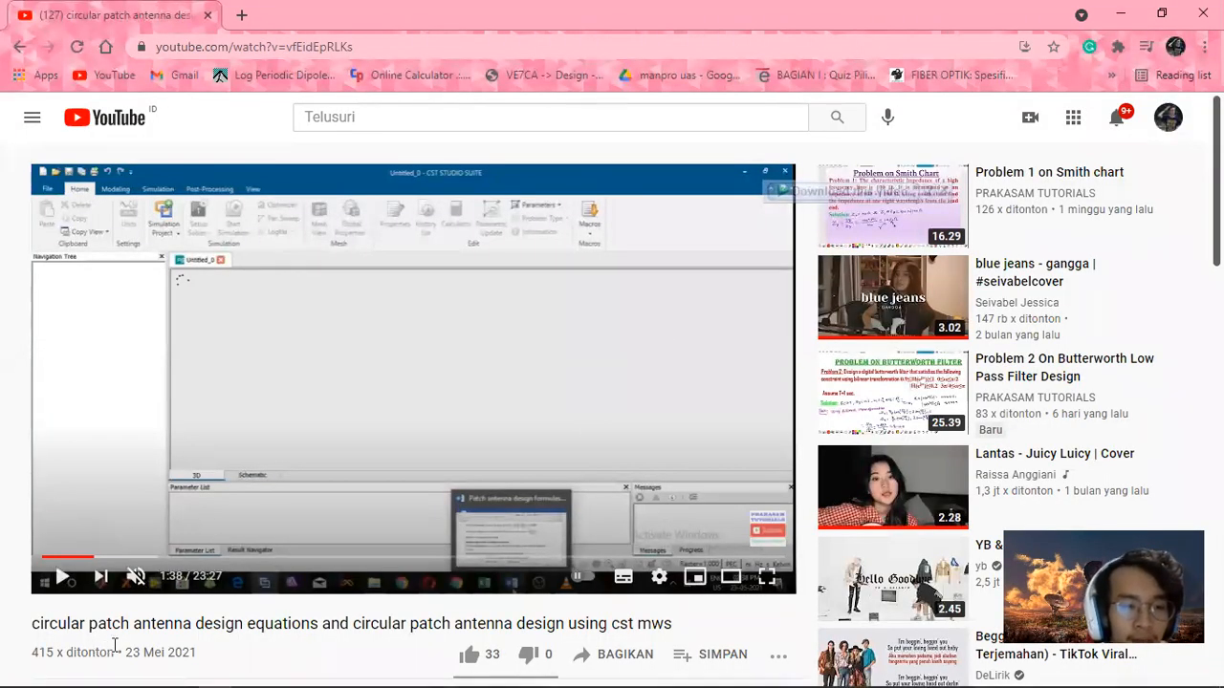
pyautogui.click(307, 556)
pyautogui.click(445, 557)
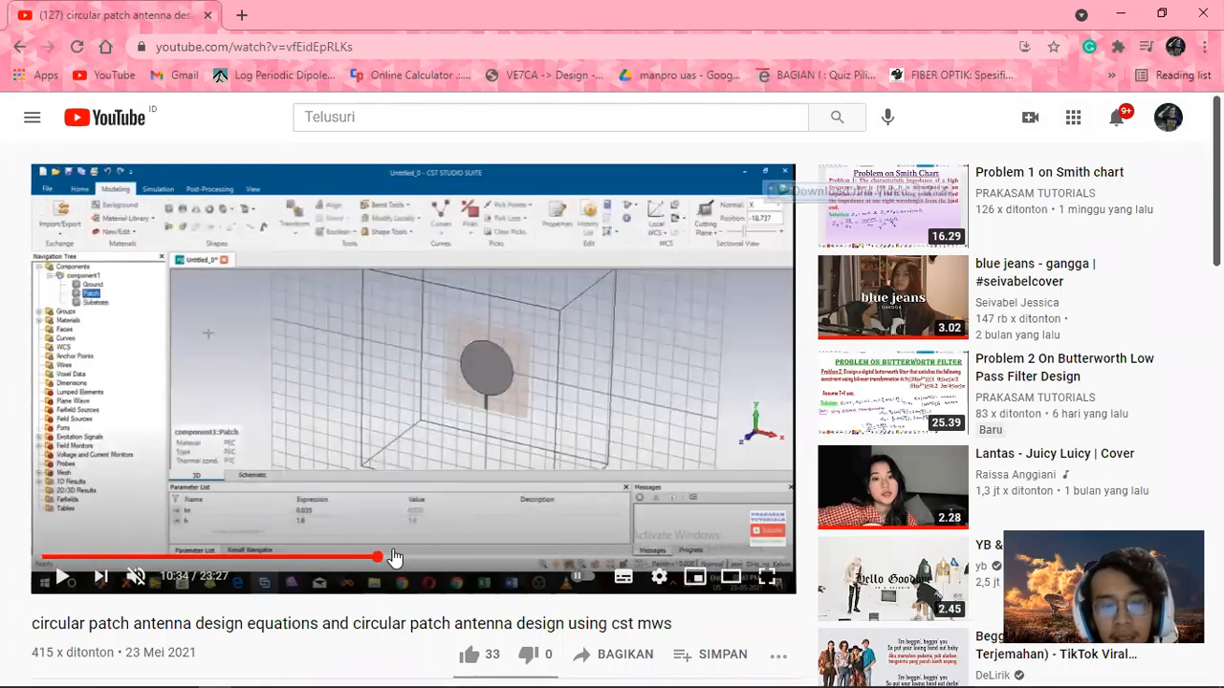
pyautogui.moveTo(445, 556); pyautogui.dragTo(530, 557)
pyautogui.click(585, 559)
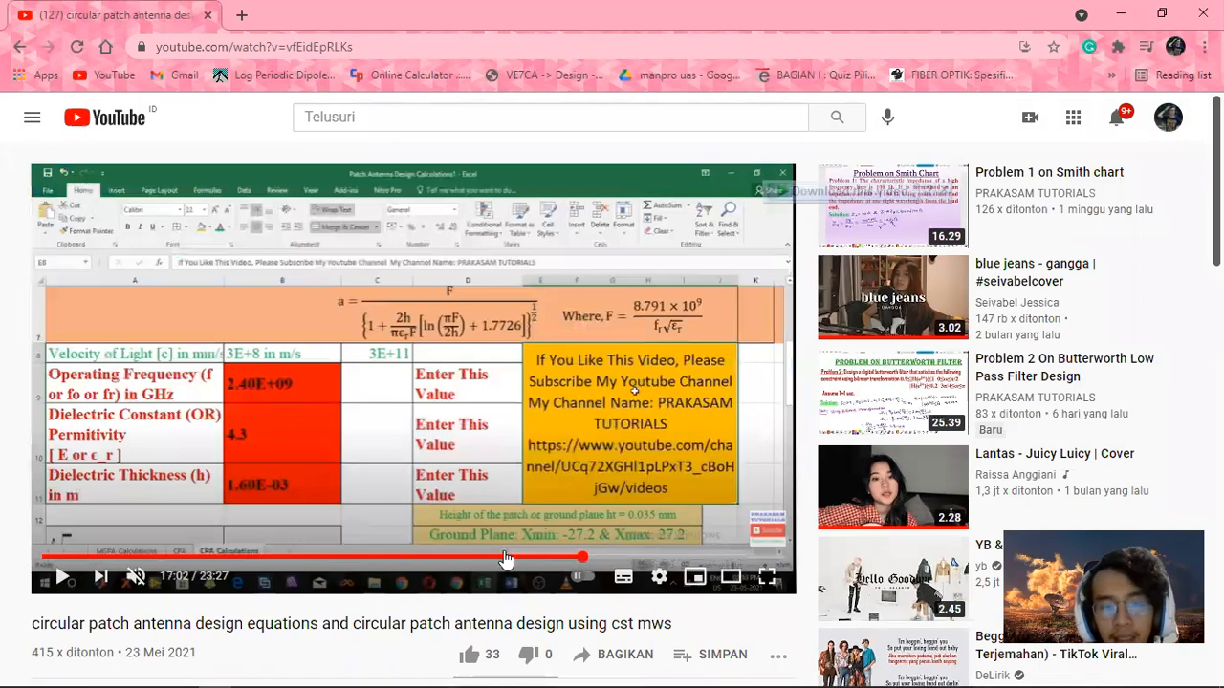
# Step: Seek the circular patch antenna tutorial video to the part showing its CST simulation setup
pyautogui.click(615, 559)
pyautogui.click(582, 559)
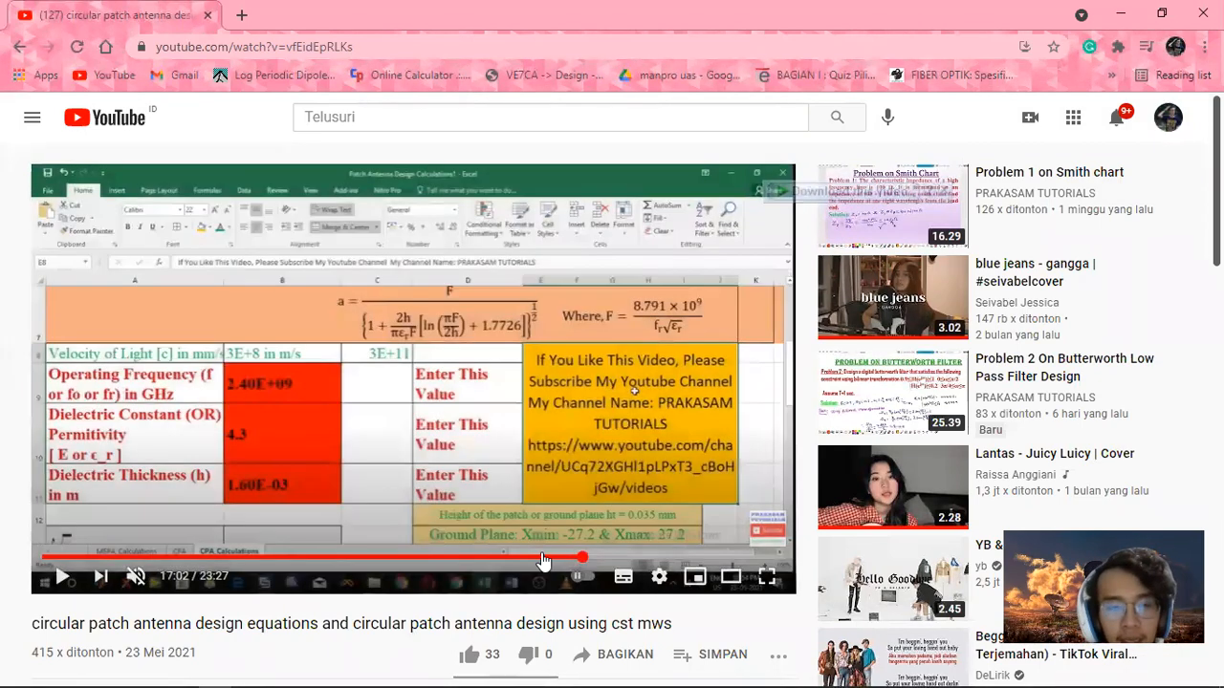
pyautogui.moveTo(542, 559); pyautogui.dragTo(465, 562)
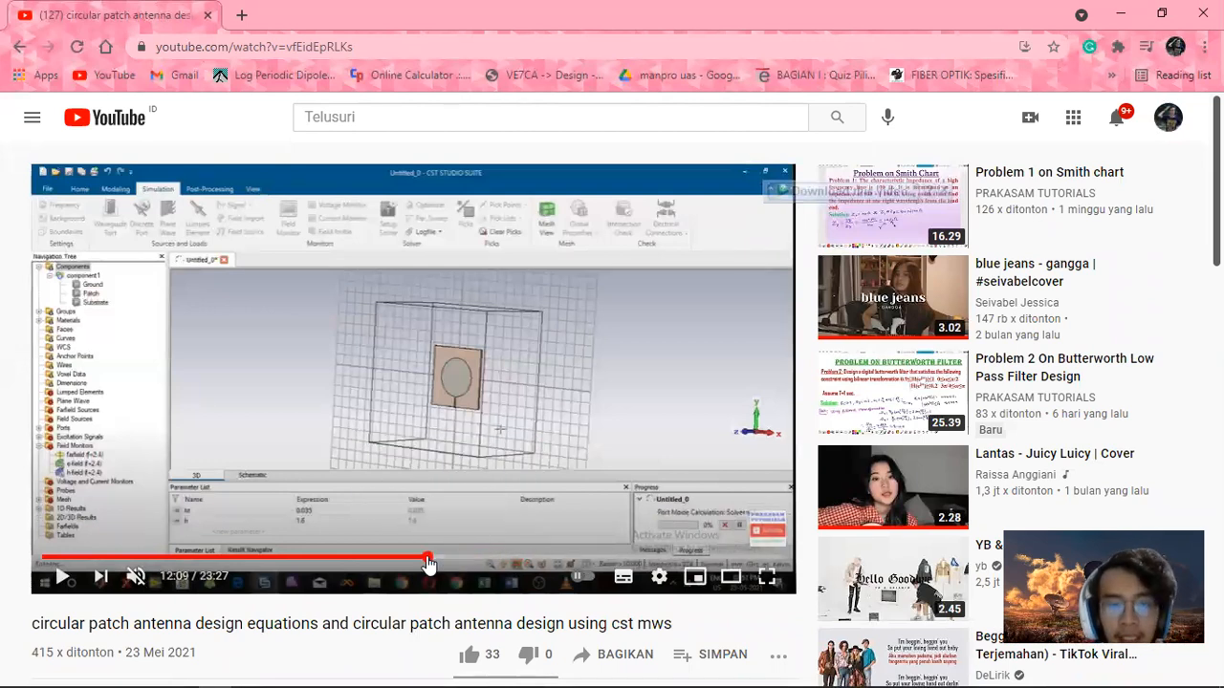
pyautogui.click(498, 559)
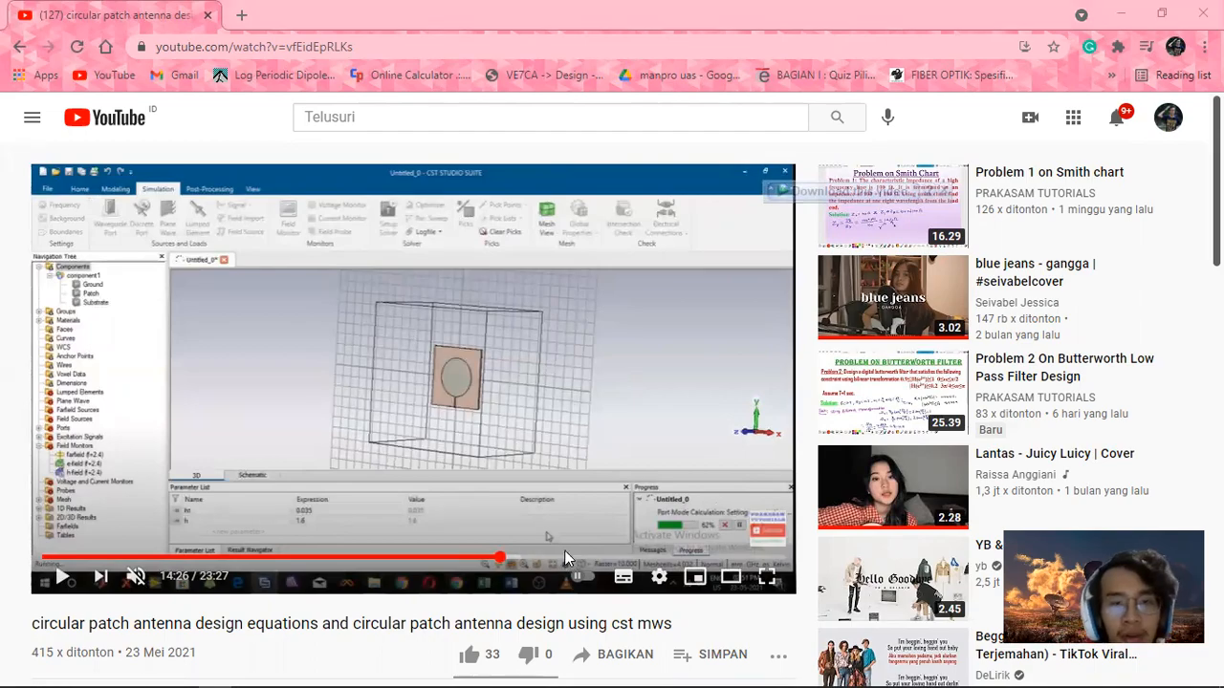
# Step: Switch to the PDF report and review its patch radius calculation and antenna parameter table before returning to CST
pyautogui.hotkey('alt', 'Tab')
pyautogui.hotkey('alt', 'Tab')
pyautogui.scroll(12, 593, 436)
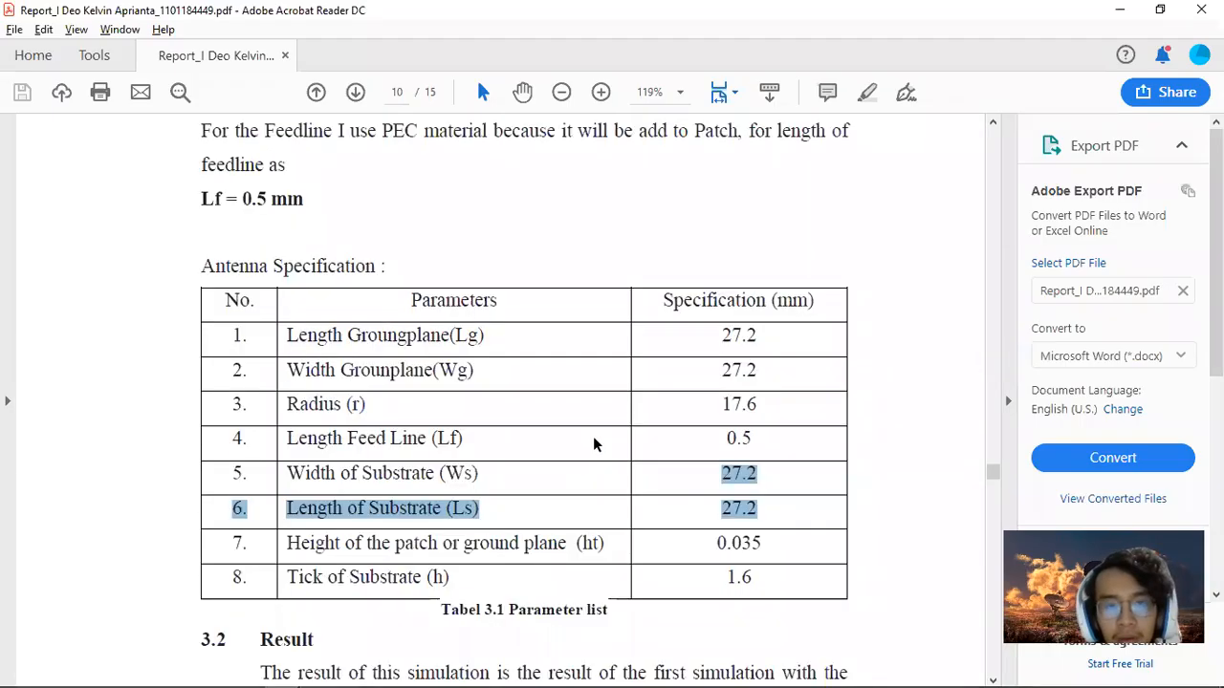
pyautogui.scroll(5, 595, 435)
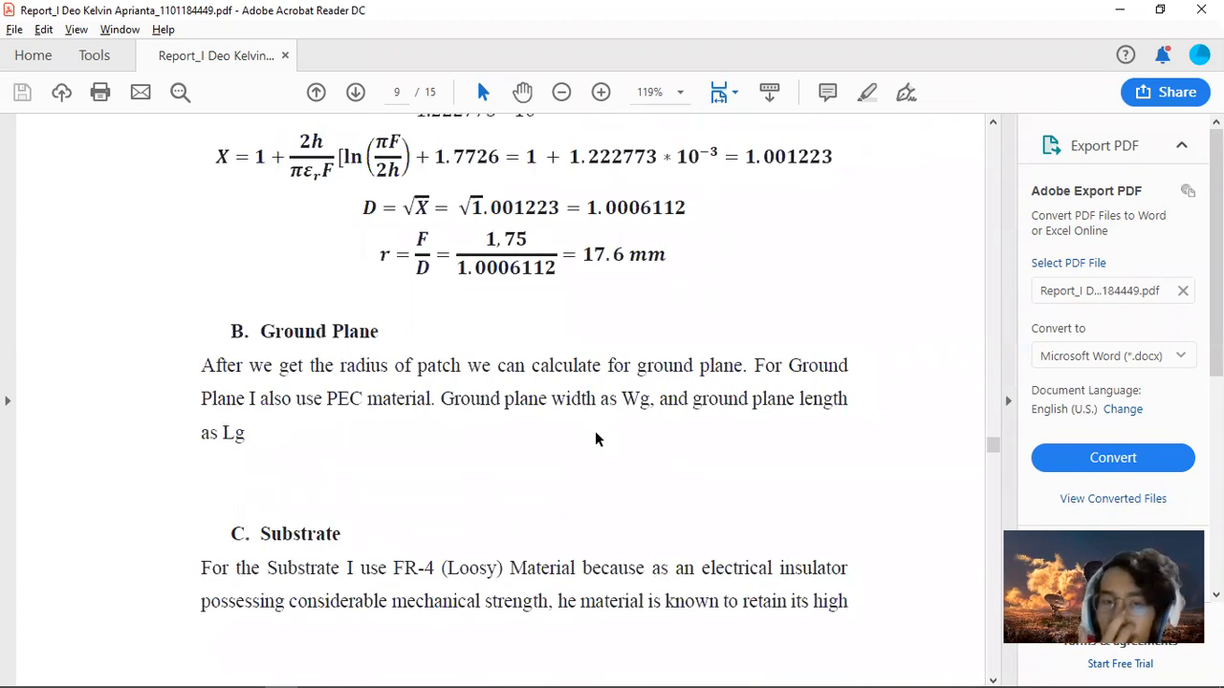
pyautogui.scroll(5, 594, 438)
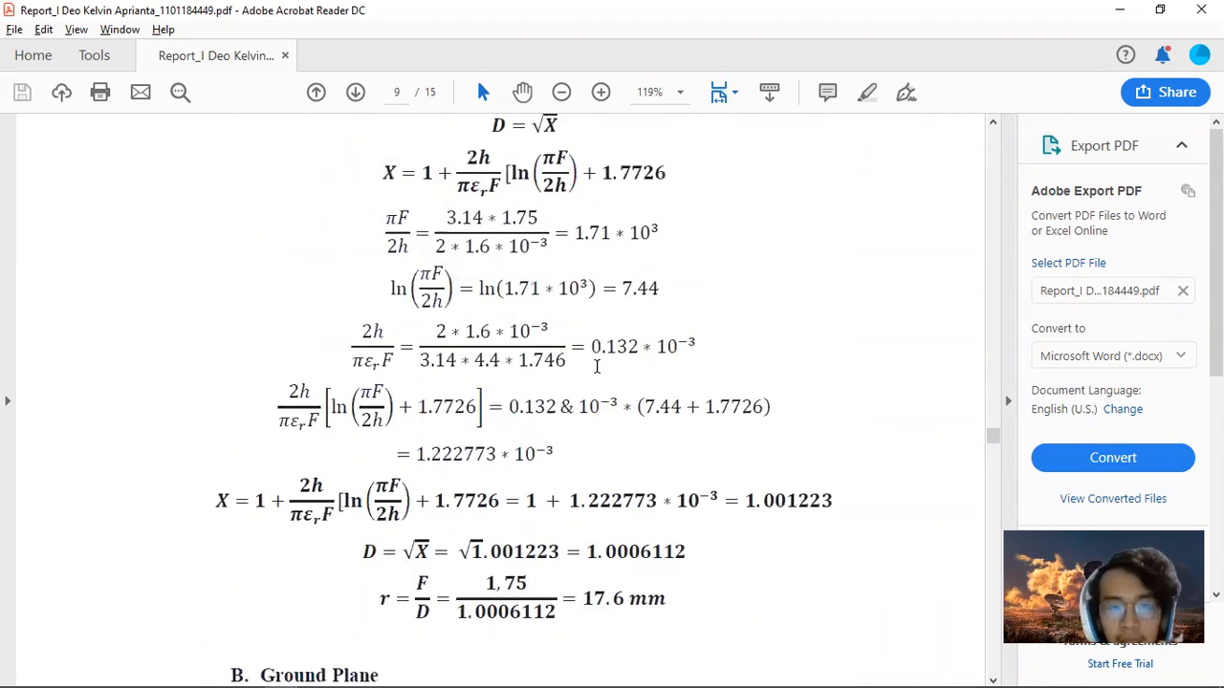
pyautogui.scroll(1, 584, 348)
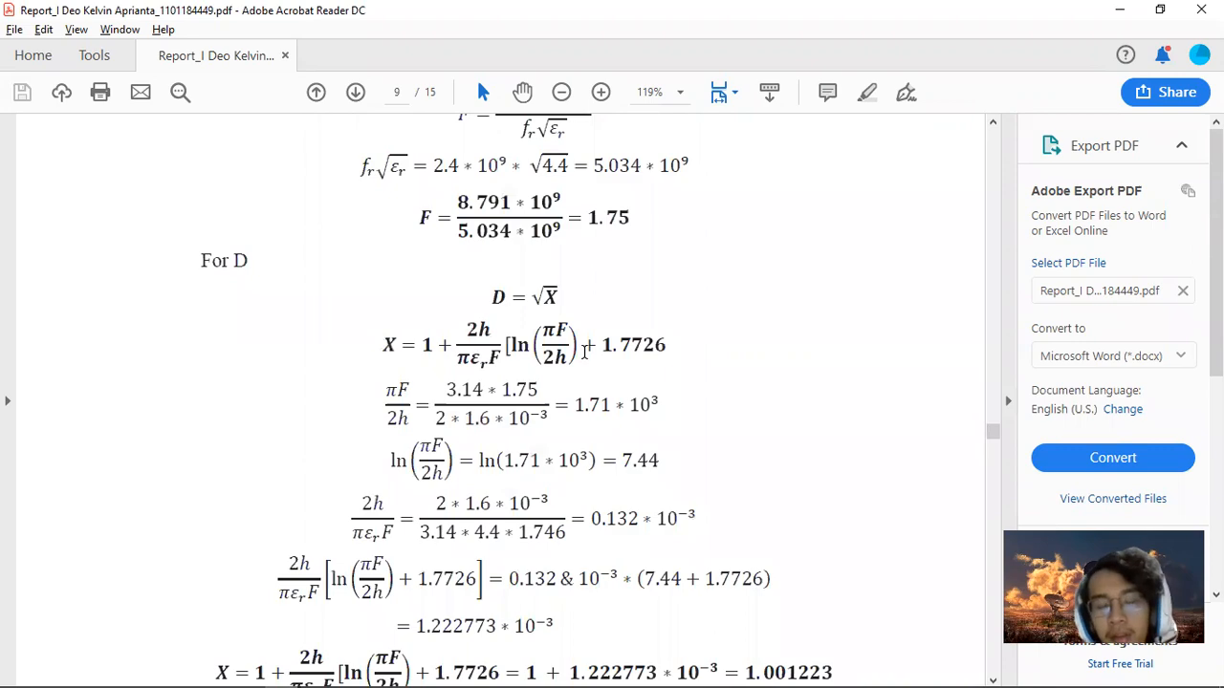
pyautogui.scroll(-18, 584, 352)
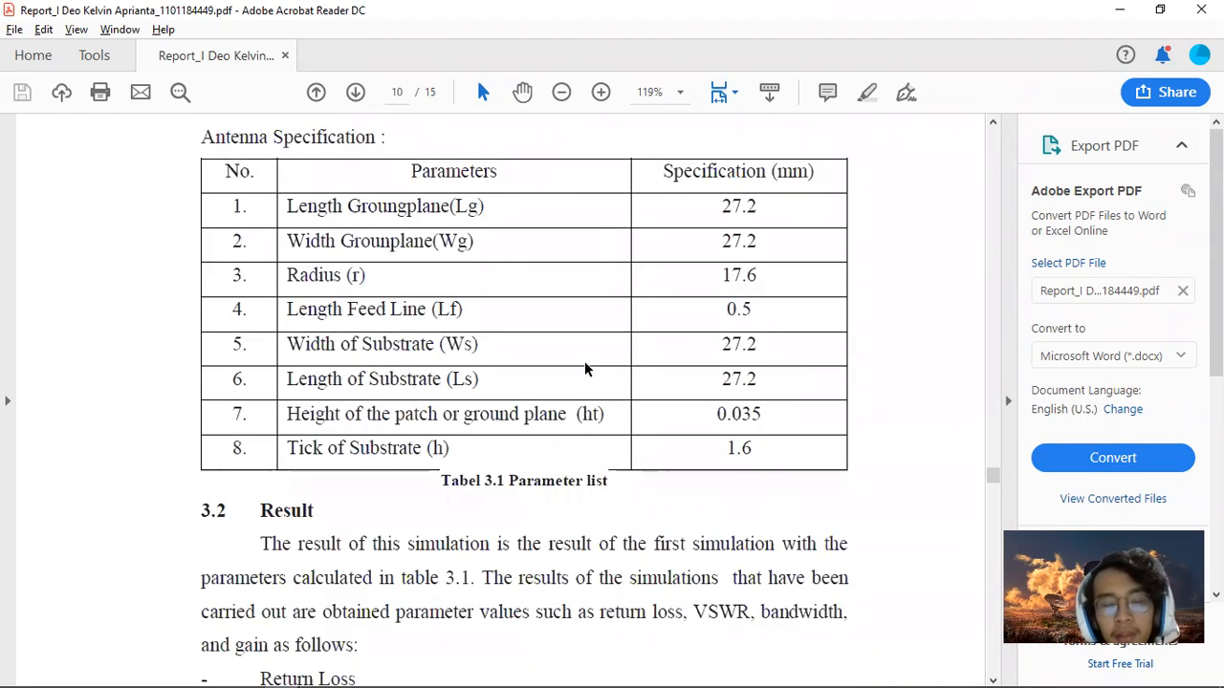
pyautogui.scroll(-4, 584, 362)
pyautogui.hotkey('alt', 'Tab')
pyautogui.hotkey('alt', 'Tab')
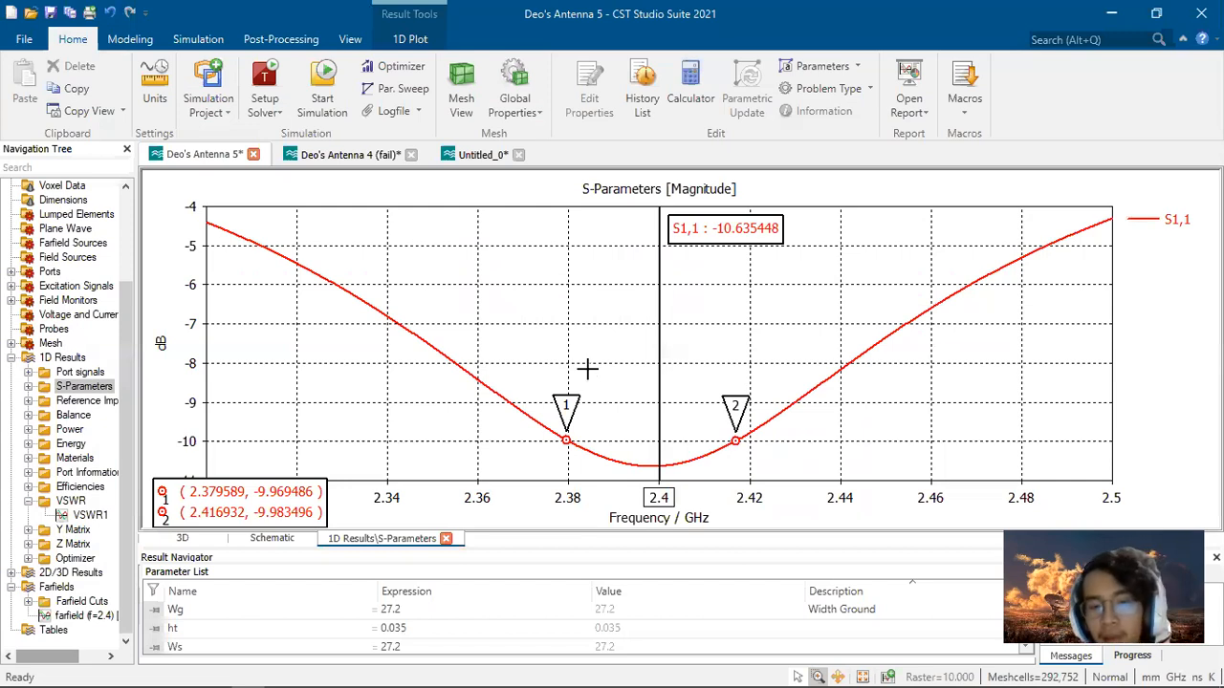